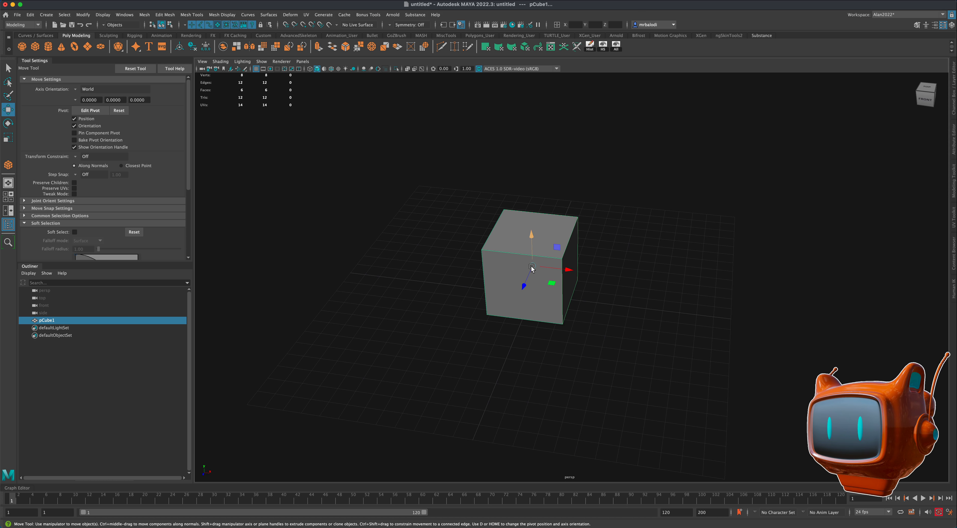
Step: Scale the cube into a wide, shallow box, about 1.43 in X and 0.77 in Z
{"action": "left_click_drag", "start_coordinate": [532, 265], "coordinate": [533, 299]}
{"action": "left_click_drag", "start_coordinate": [609, 326], "coordinate": [572, 280], "text": "alt"}
{"action": "key", "text": "r"}
{"action": "left_click_drag", "start_coordinate": [639, 290], "coordinate": [603, 296], "text": "alt"}
{"action": "left_click_drag", "start_coordinate": [522, 259], "coordinate": [529, 262]}
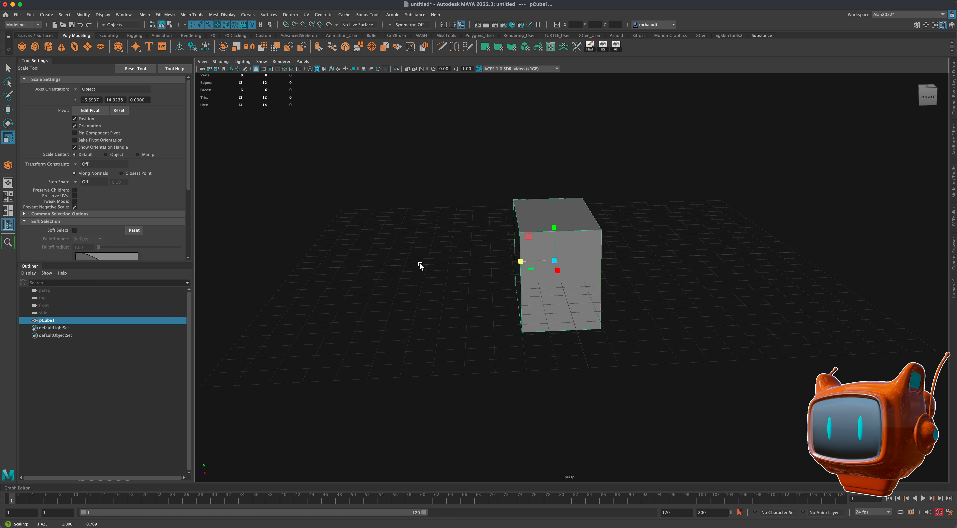
{"action": "left_click_drag", "start_coordinate": [419, 263], "coordinate": [463, 263], "text": "alt"}
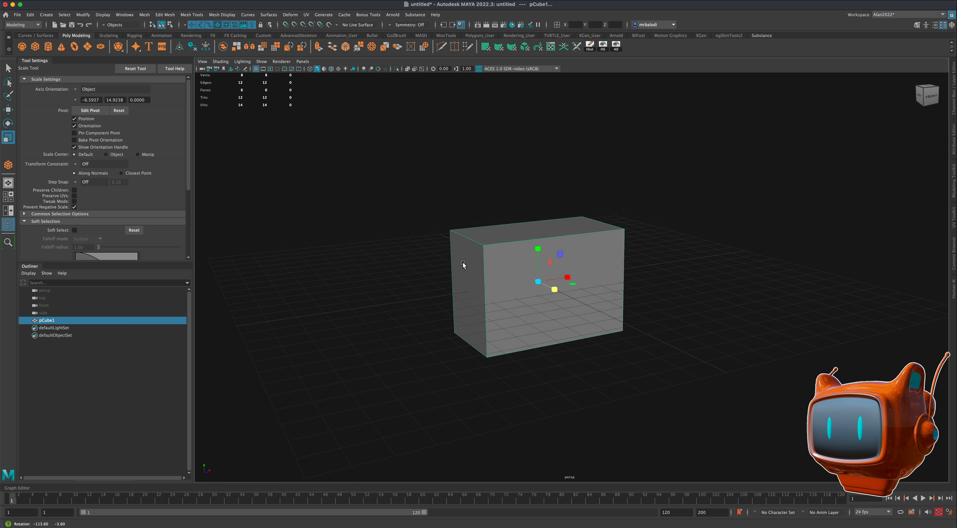
Step: Bevel all edges of the box with 4 segments to round its corners
{"action": "left_click", "coordinate": [8, 68]}
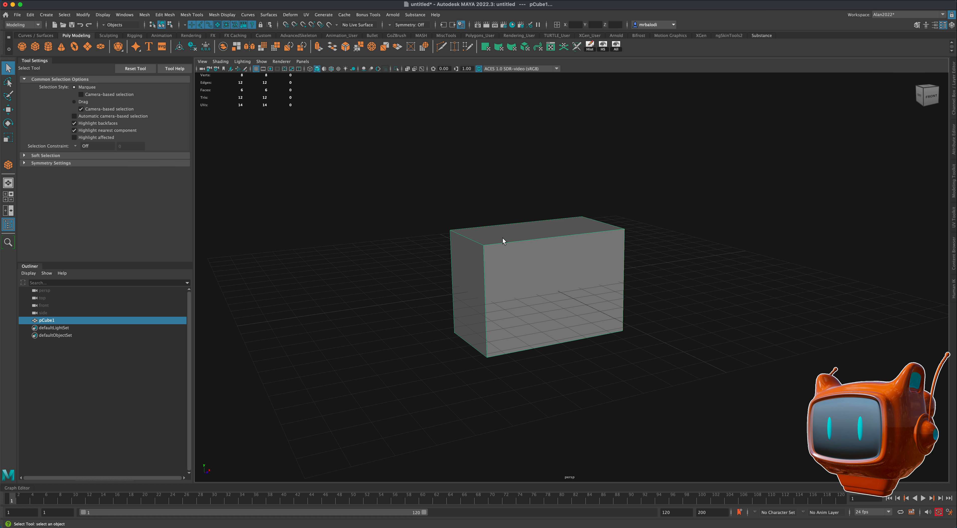
{"action": "right_click_drag", "start_coordinate": [502, 238], "coordinate": [502, 217]}
{"action": "left_click_drag", "start_coordinate": [411, 190], "coordinate": [705, 381]}
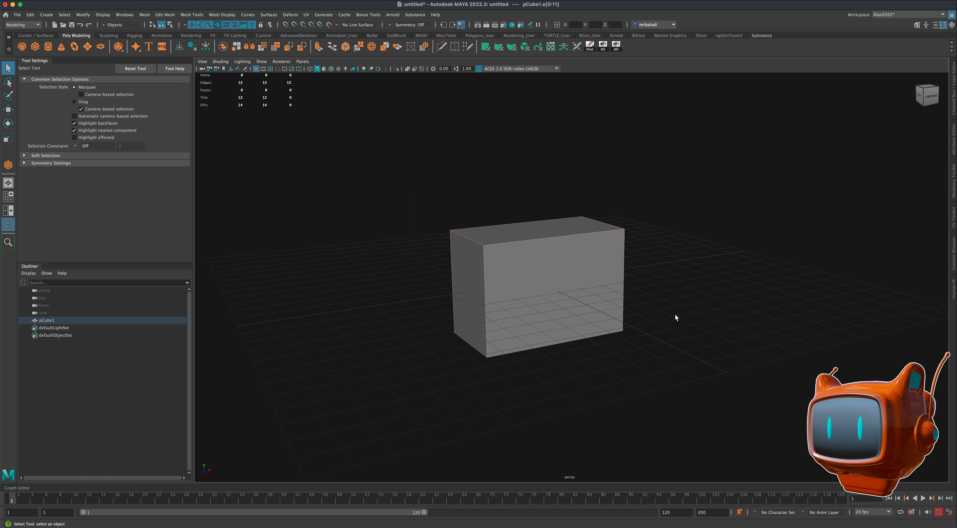
{"action": "left_click", "coordinate": [346, 45]}
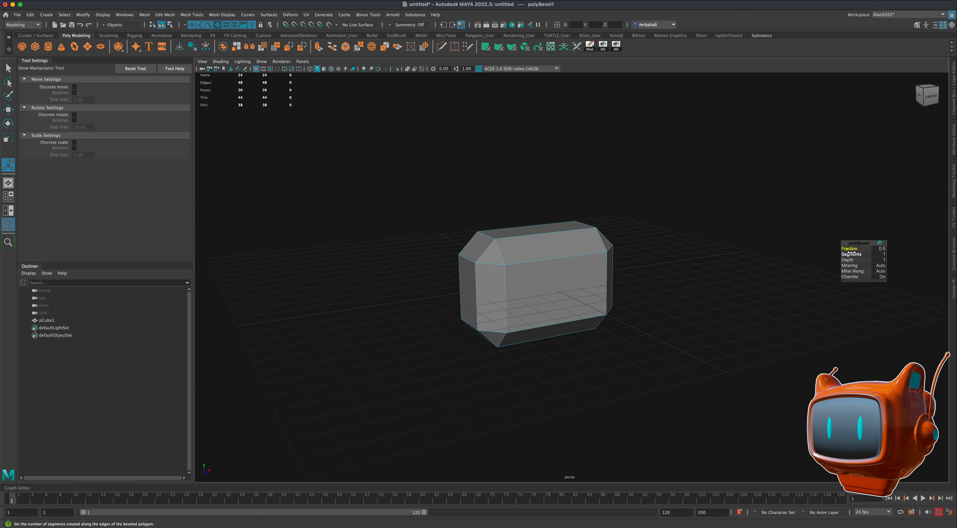
{"action": "left_click_drag", "start_coordinate": [851, 254], "coordinate": [857, 255]}
{"action": "mouse_move", "coordinate": [699, 248]}
{"action": "left_mouse_down", "text": "alt"}
{"action": "mouse_move", "coordinate": [632, 248]}
{"action": "mouse_move", "coordinate": [682, 248]}
{"action": "left_mouse_up", "text": "alt"}
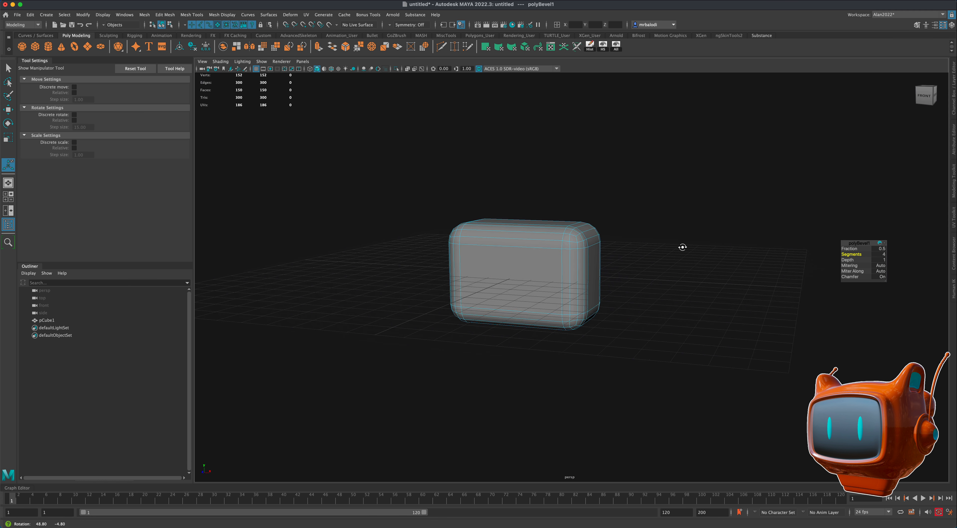
{"action": "key", "text": "q"}
{"action": "mouse_move", "coordinate": [389, 267]}
{"action": "left_mouse_down", "text": "alt"}
{"action": "mouse_move", "coordinate": [359, 267]}
{"action": "mouse_move", "coordinate": [387, 263]}
{"action": "left_mouse_up", "text": "alt"}
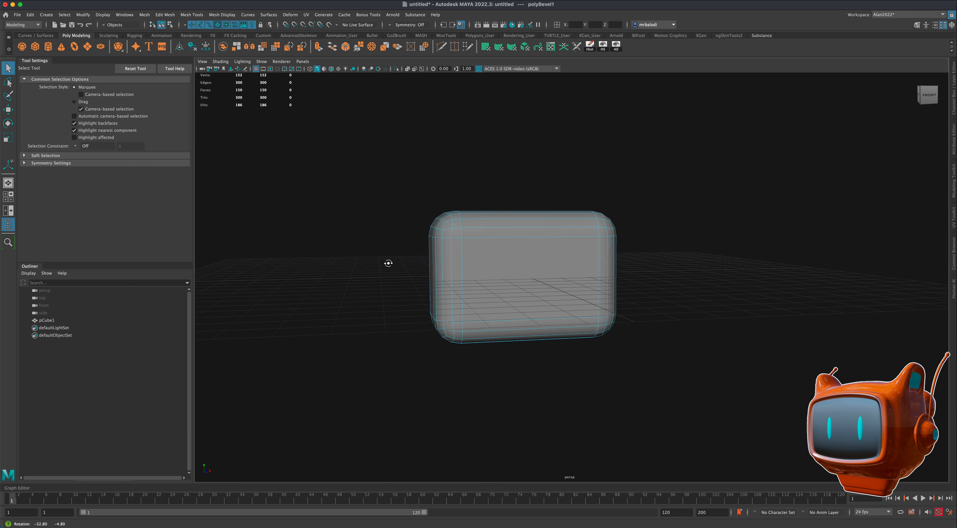
{"action": "left_click_drag", "start_coordinate": [538, 281], "coordinate": [525, 262], "text": "alt"}
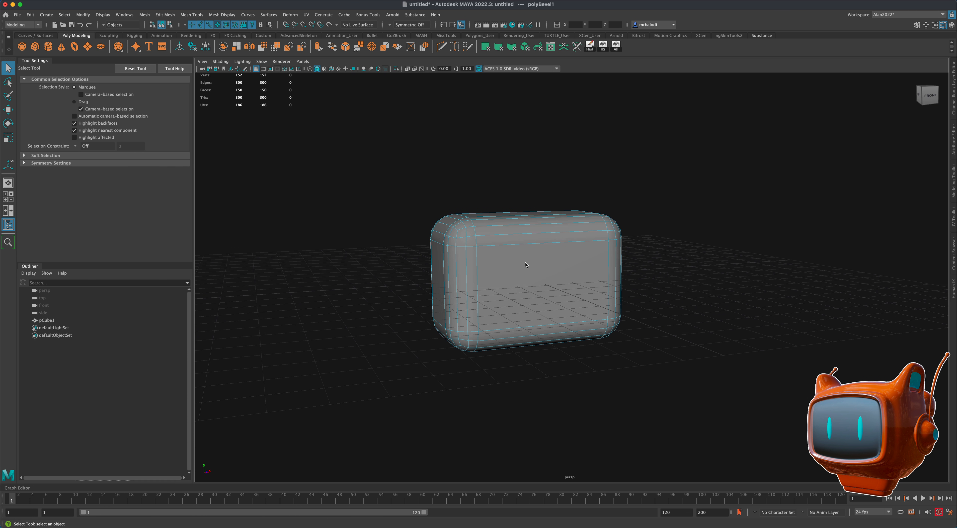
{"action": "right_click_drag", "start_coordinate": [525, 262], "coordinate": [527, 283]}
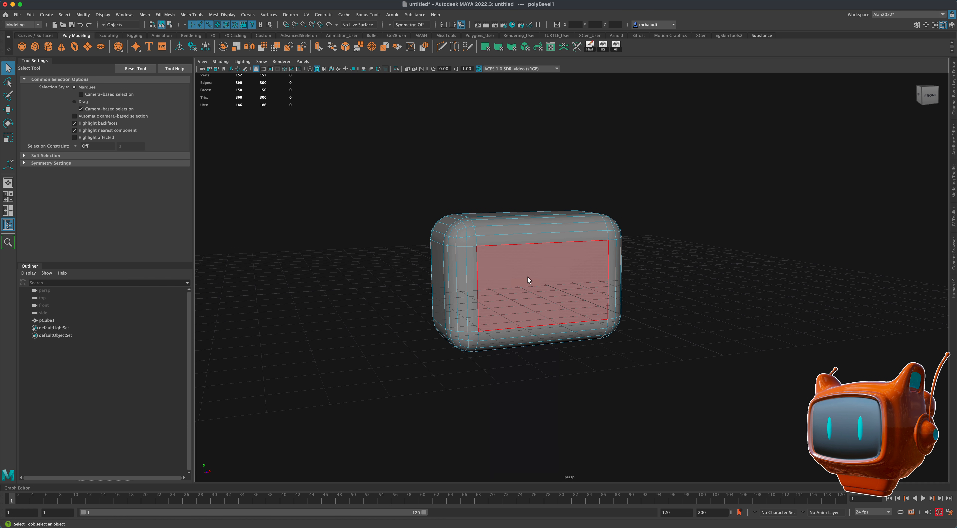
{"action": "left_click", "coordinate": [528, 279]}
{"action": "left_click_drag", "start_coordinate": [528, 279], "coordinate": [697, 304], "text": "alt"}
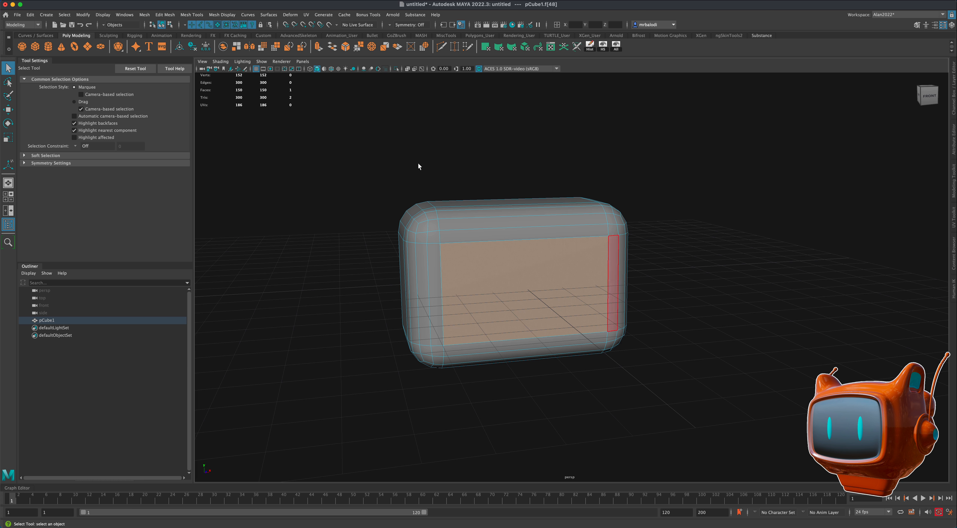
Step: Insert three horizontal and three vertical edge loops around the rounded box, using the multiple edge loops option with 3 loops
{"action": "right_click_drag", "start_coordinate": [474, 207], "coordinate": [494, 197]}
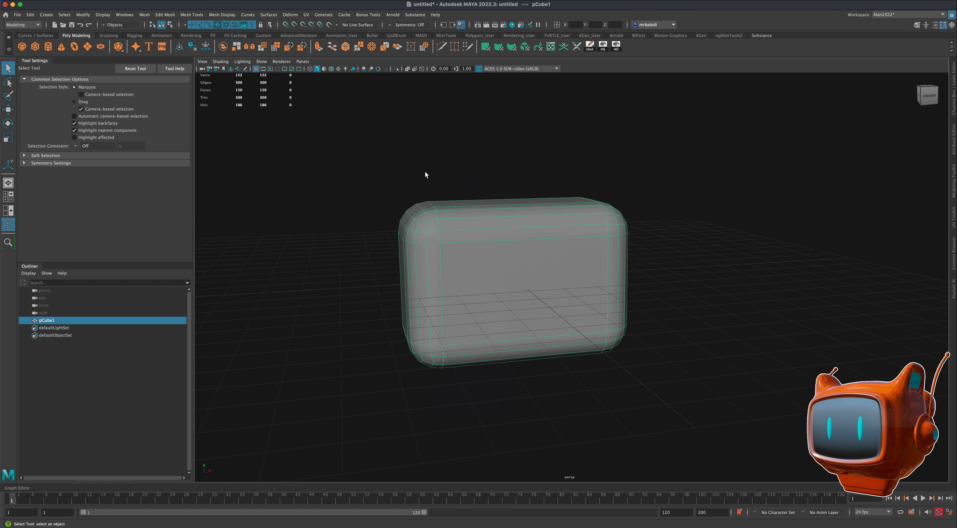
{"action": "left_click", "coordinate": [191, 14]}
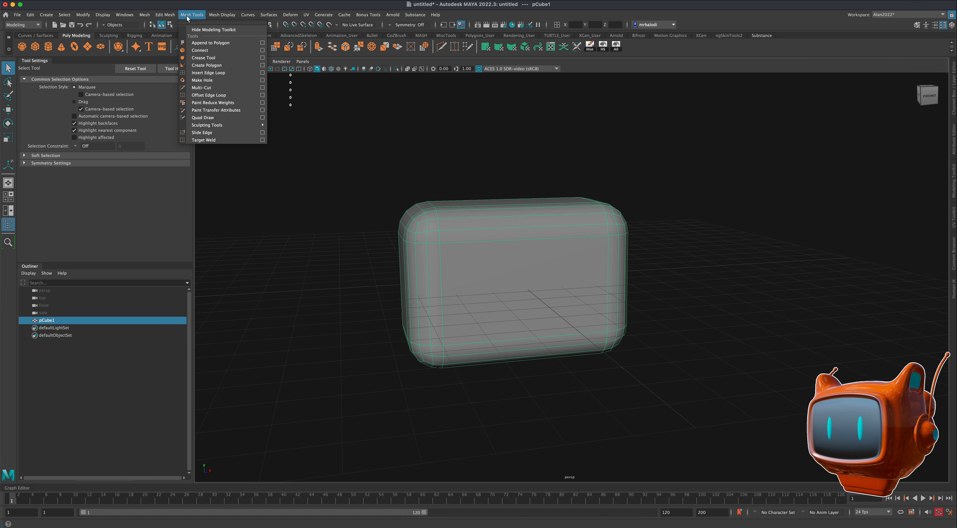
{"action": "left_click", "coordinate": [263, 72]}
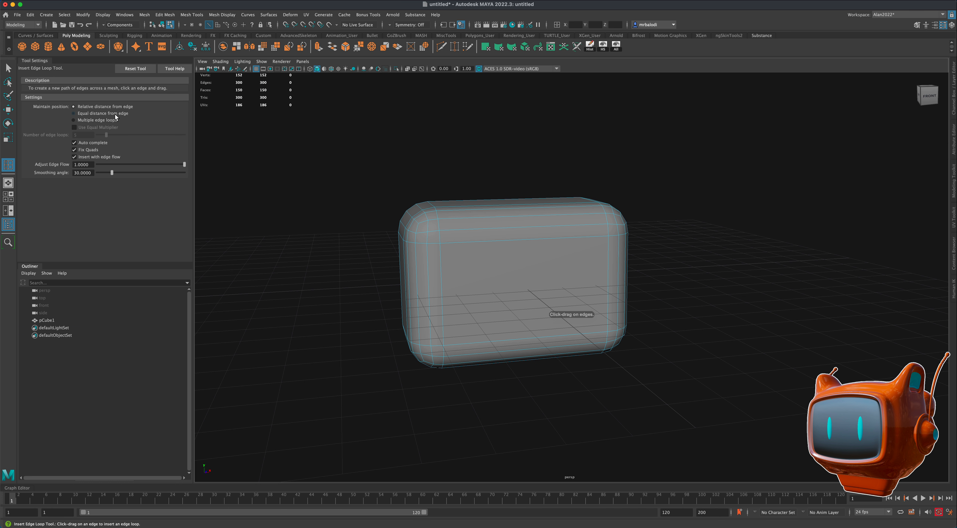
{"action": "left_click", "coordinate": [111, 119]}
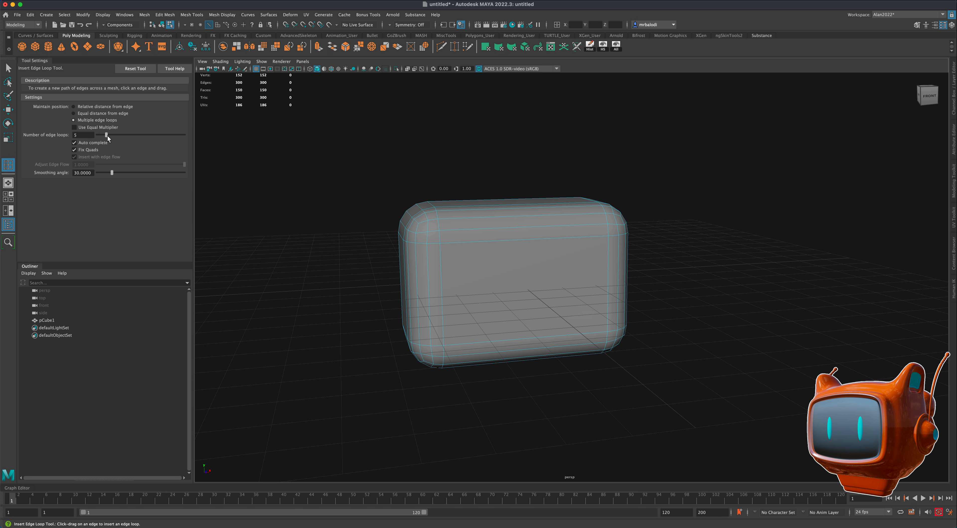
{"action": "left_click", "coordinate": [443, 282]}
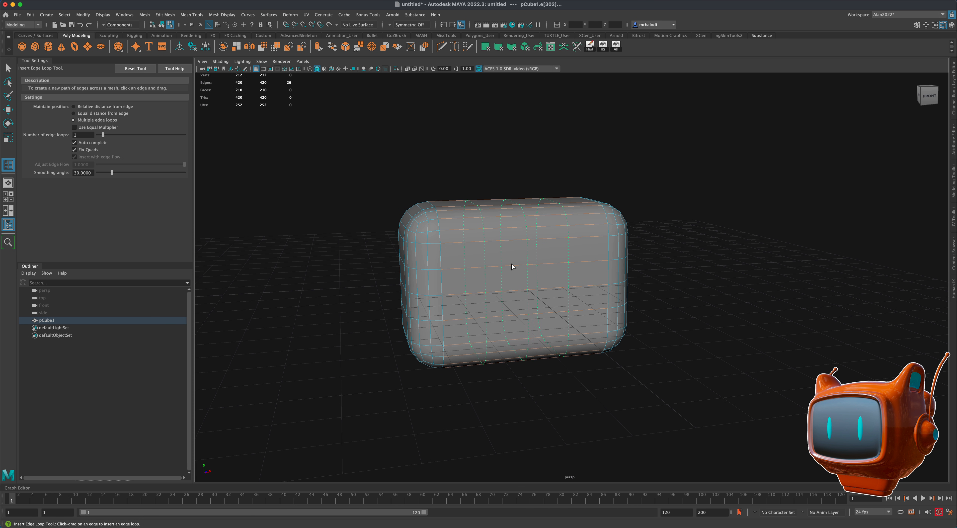
{"action": "left_click_drag", "start_coordinate": [310, 138], "coordinate": [290, 133], "text": "alt"}
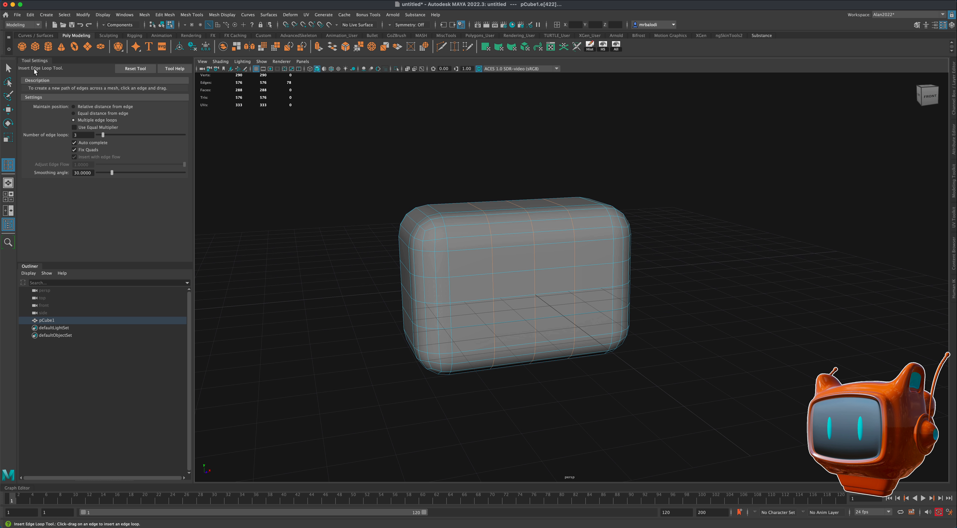
{"action": "left_click", "coordinate": [8, 68]}
Step: With Object X symmetry enabled, use Multi-Cut to cut diagonal edges across the four corner faces of the box's front side
{"action": "left_click_drag", "start_coordinate": [272, 190], "coordinate": [280, 192], "text": "alt"}
{"action": "right_click_drag", "start_coordinate": [477, 288], "coordinate": [477, 306]}
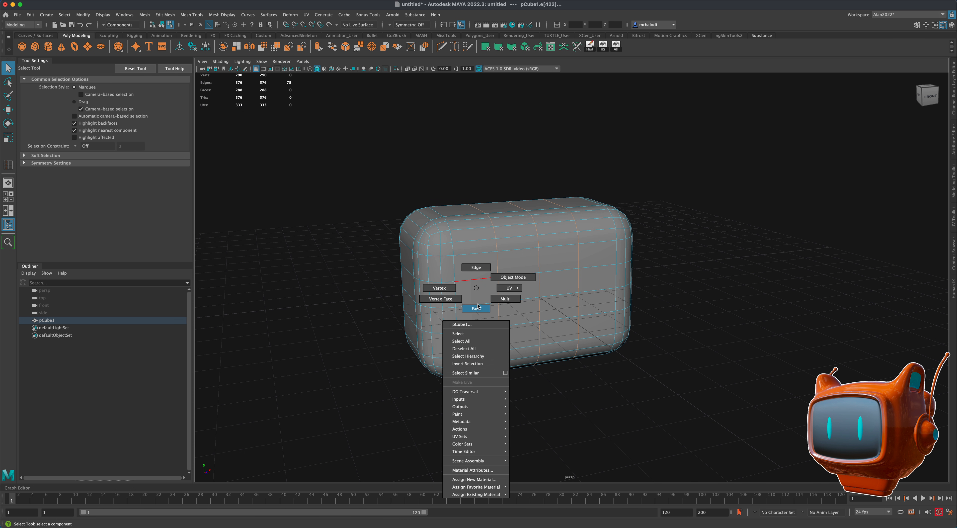
{"action": "left_click_drag", "start_coordinate": [696, 306], "coordinate": [722, 304], "text": "alt"}
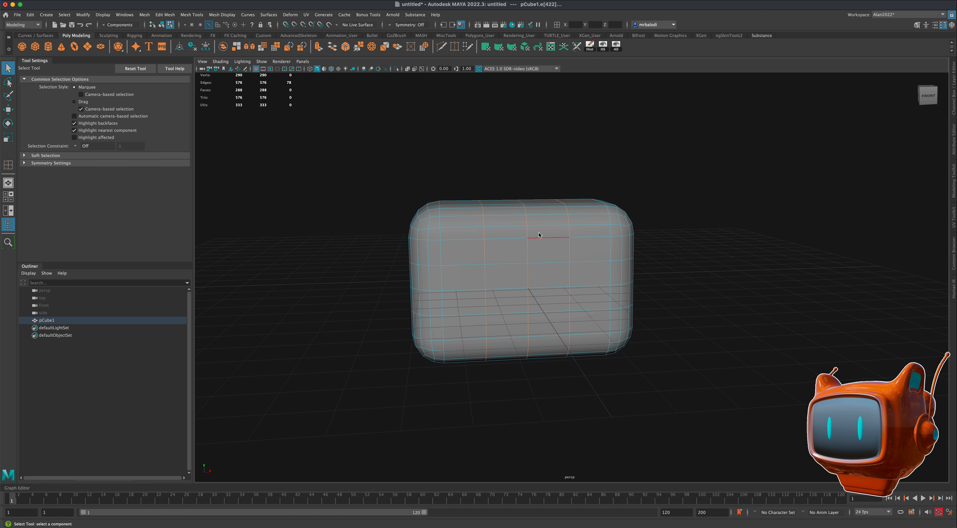
{"action": "right_click_drag", "start_coordinate": [539, 235], "coordinate": [569, 225]}
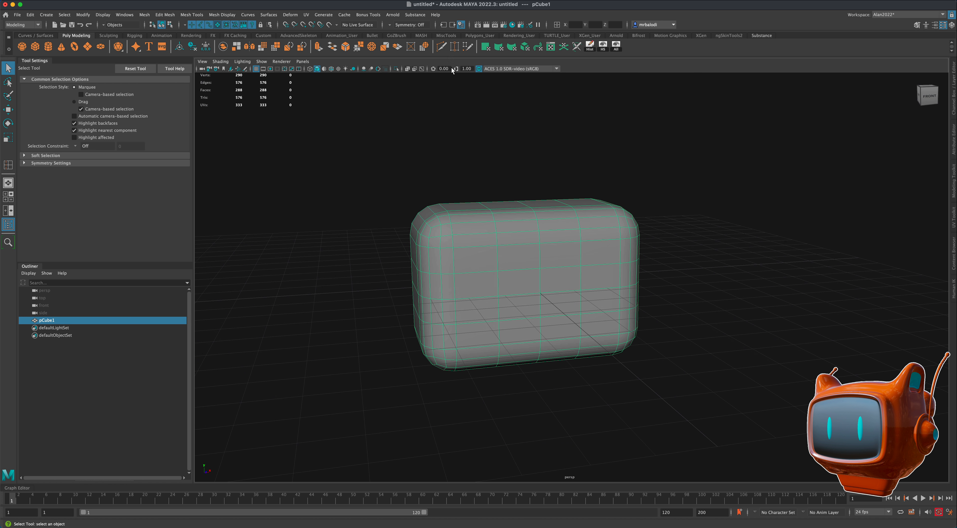
{"action": "left_click", "coordinate": [441, 47]}
{"action": "left_click", "coordinate": [390, 25]}
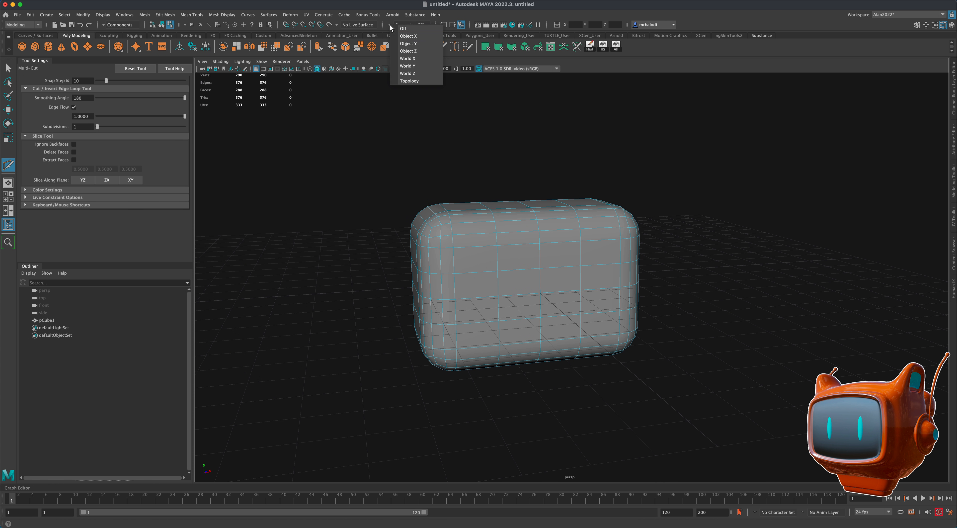
{"action": "left_click", "coordinate": [408, 36]}
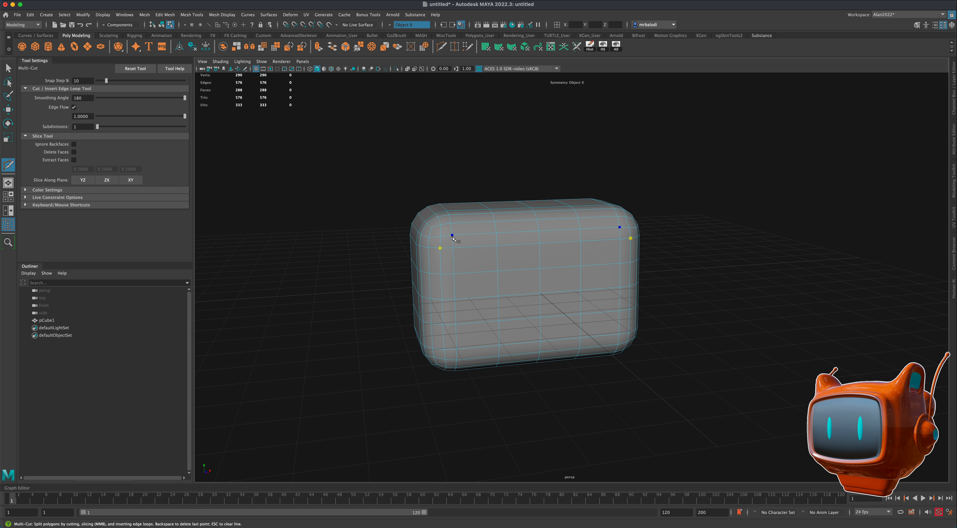
{"action": "left_click_drag", "start_coordinate": [454, 238], "coordinate": [324, 240], "text": "alt"}
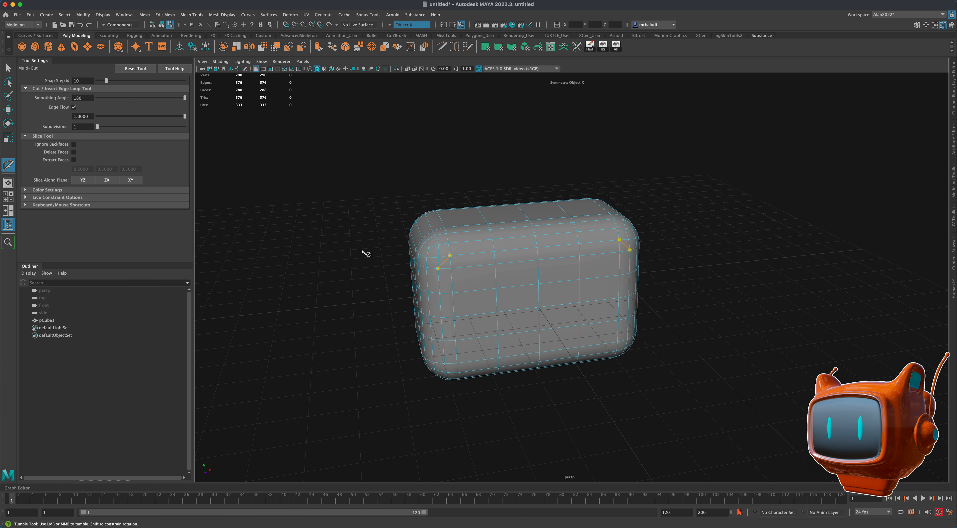
{"action": "left_click_drag", "start_coordinate": [357, 252], "coordinate": [343, 304], "text": "alt"}
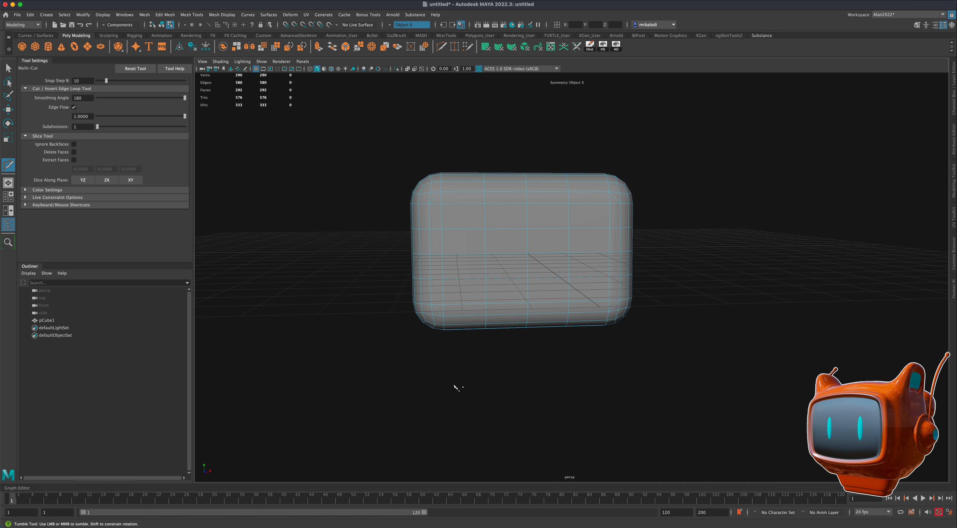
{"action": "key", "text": "q"}
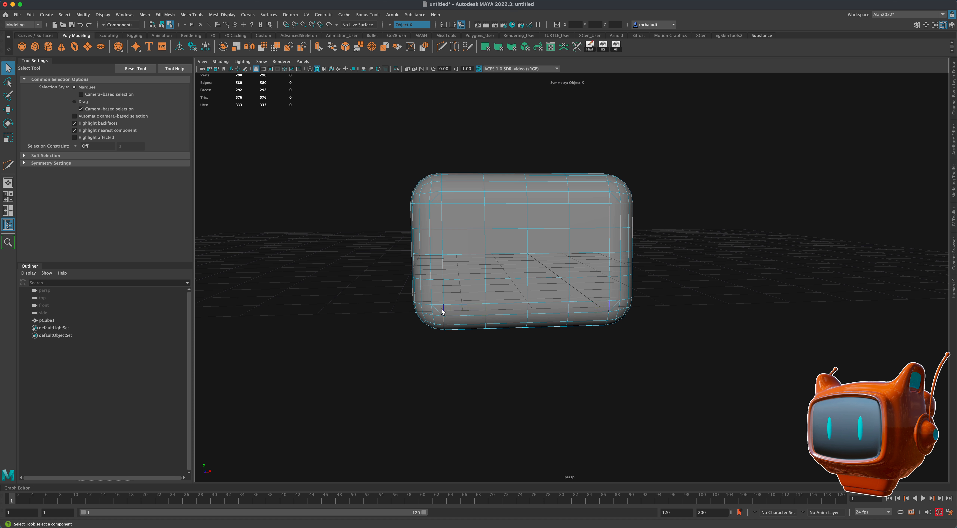
Step: Extrude all front faces inside the diagonal corner cuts, including the corner triangles, and move the extruded panel forward out of the box
{"action": "left_click", "coordinate": [471, 310]}
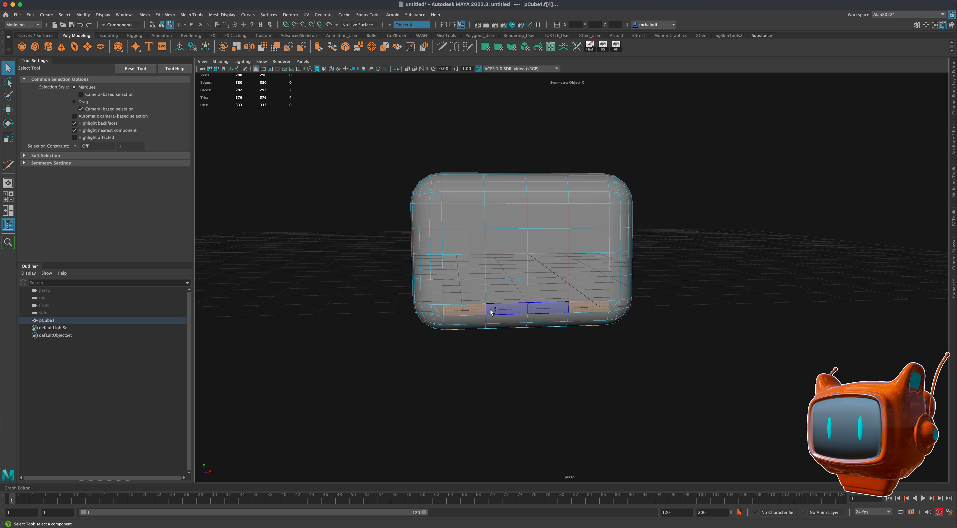
{"action": "left_click", "coordinate": [498, 299], "text": "shift"}
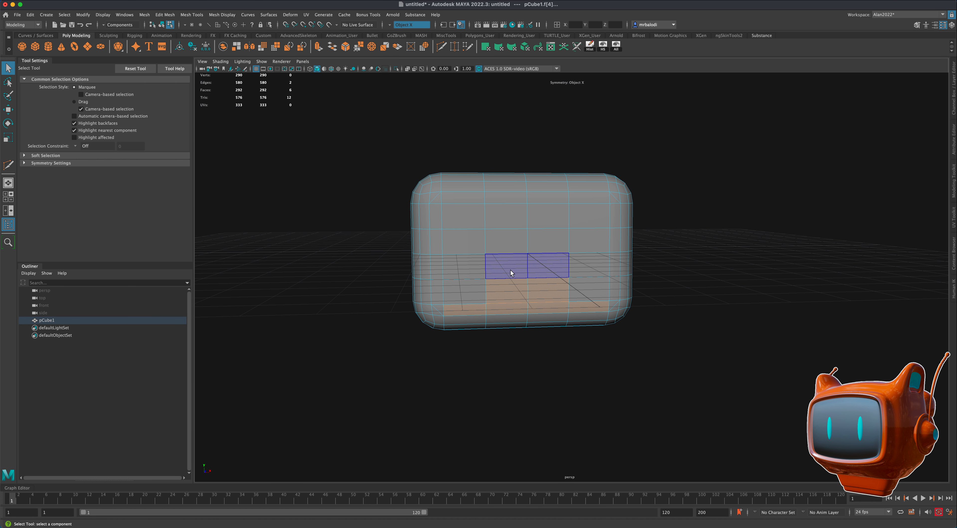
{"action": "left_click", "coordinate": [513, 265], "text": "shift"}
{"action": "left_click", "coordinate": [513, 240], "text": "shift"}
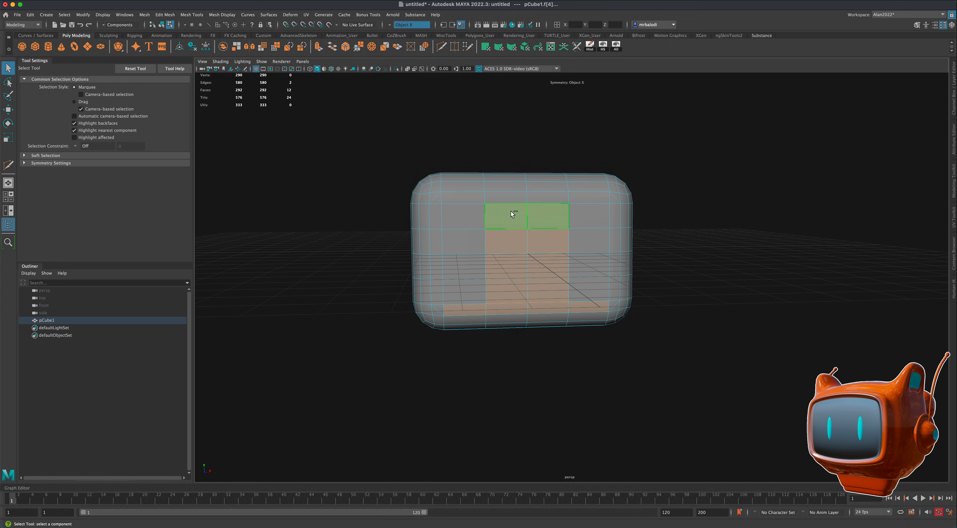
{"action": "left_click", "coordinate": [511, 212], "text": "shift"}
{"action": "left_click", "coordinate": [508, 201], "text": "shift"}
{"action": "left_click", "coordinate": [454, 216], "text": "shift"}
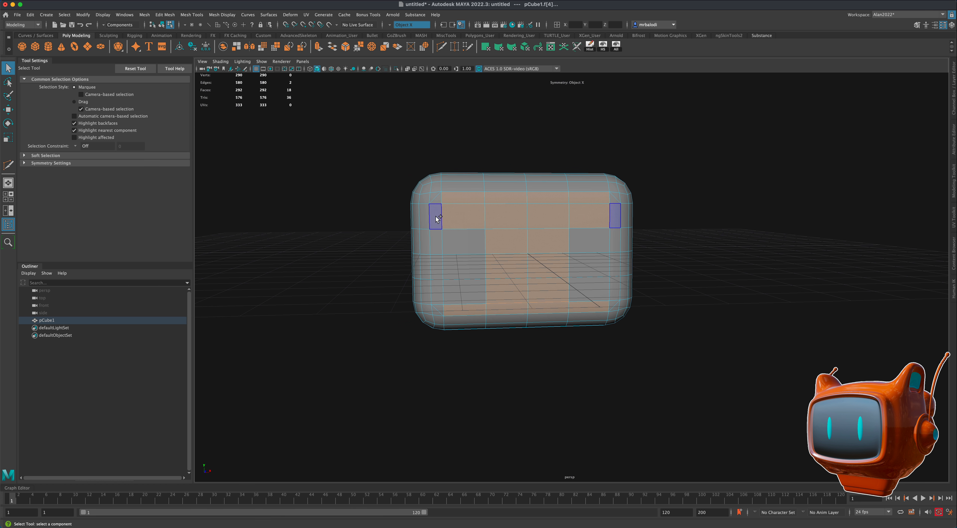
{"action": "left_click", "coordinate": [437, 217], "text": "shift"}
{"action": "left_click", "coordinate": [437, 199], "text": "shift"}
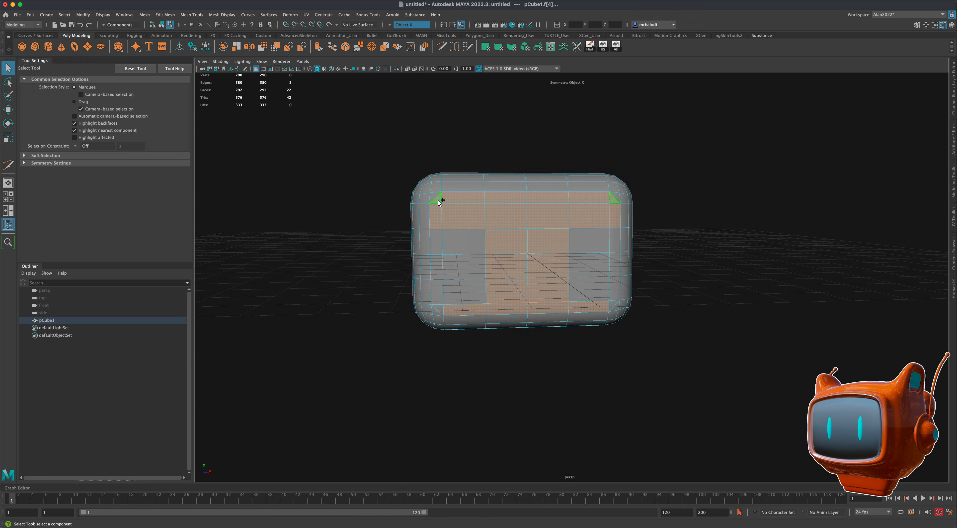
{"action": "left_click", "coordinate": [460, 241], "text": "shift"}
{"action": "left_click", "coordinate": [465, 266], "text": "shift"}
{"action": "left_click", "coordinate": [471, 293], "text": "shift"}
{"action": "left_click", "coordinate": [441, 294], "text": "shift"}
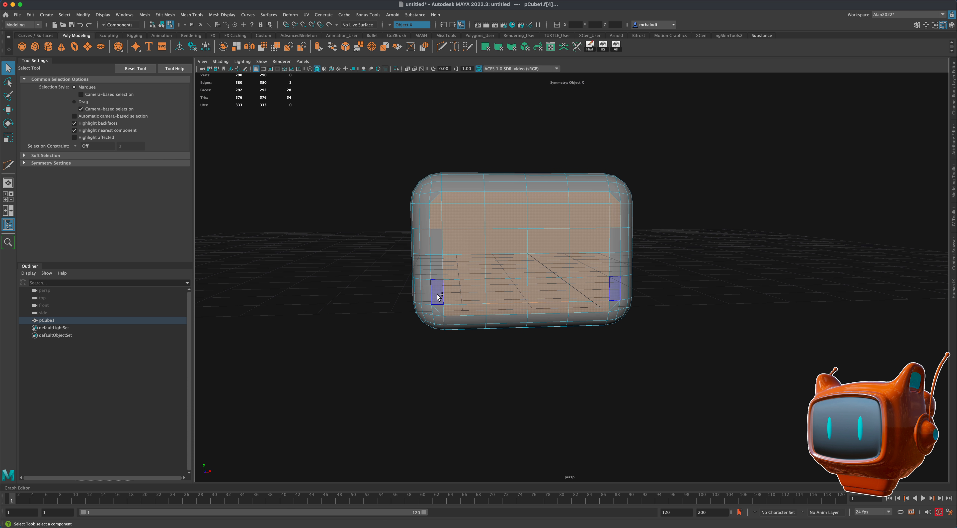
{"action": "left_click", "coordinate": [438, 272], "text": "shift"}
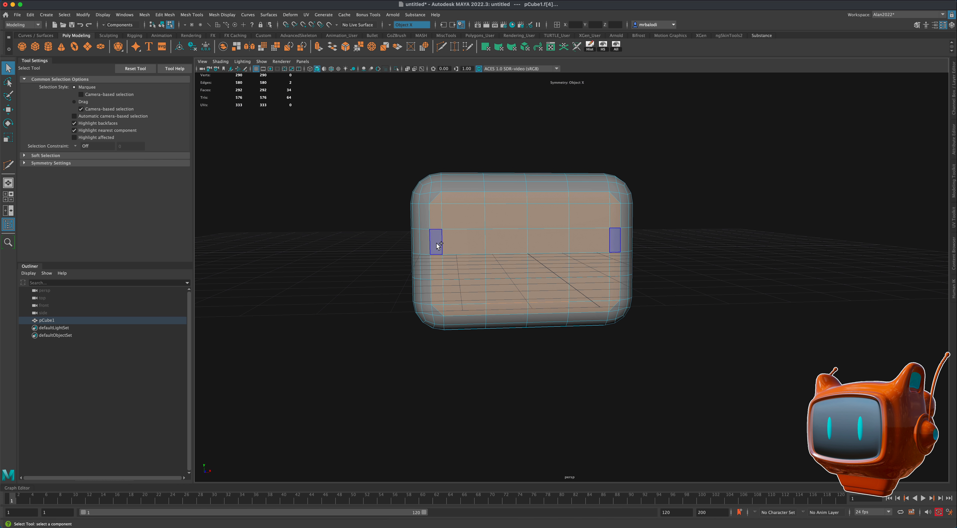
{"action": "left_click", "coordinate": [437, 243], "text": "shift"}
{"action": "left_click_drag", "start_coordinate": [670, 325], "coordinate": [687, 366], "text": "alt"}
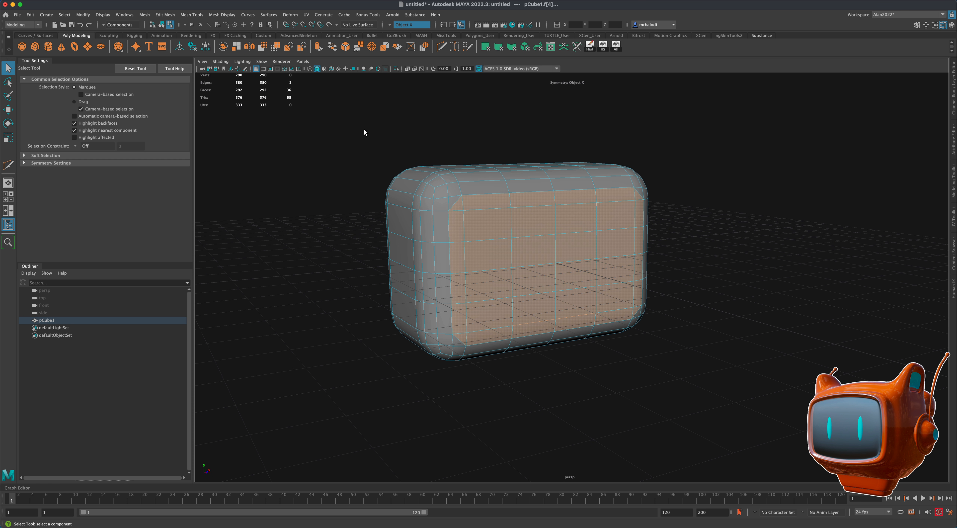
{"action": "key", "text": "ctrl+e"}
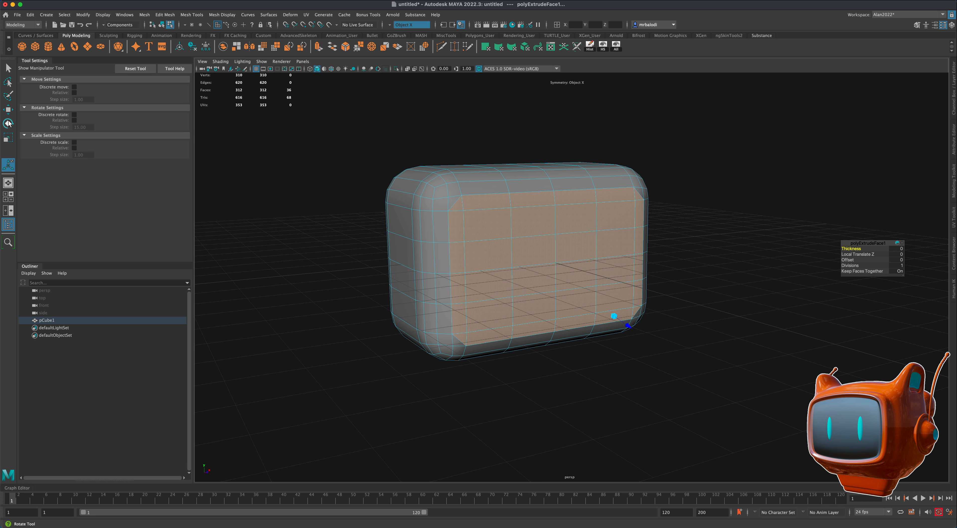
{"action": "left_click", "coordinate": [9, 110]}
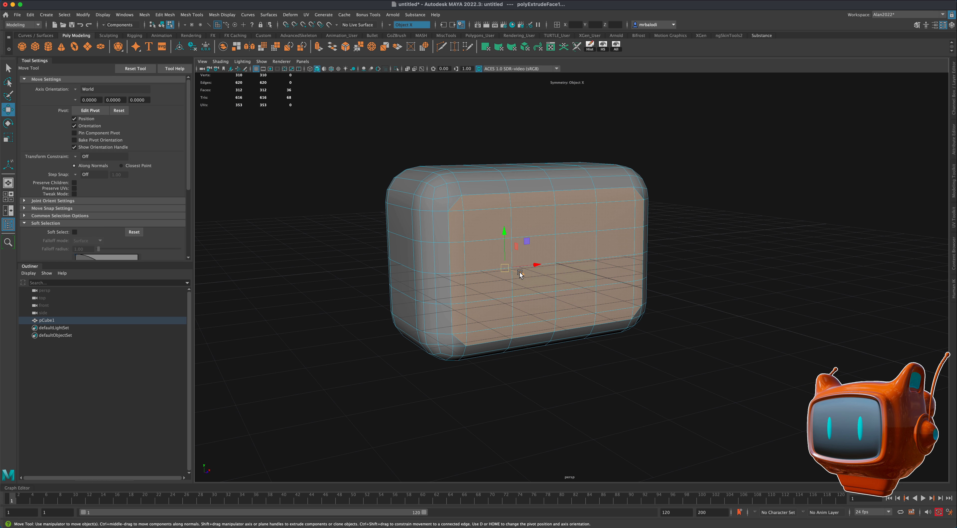
{"action": "left_click_drag", "start_coordinate": [508, 268], "coordinate": [530, 279]}
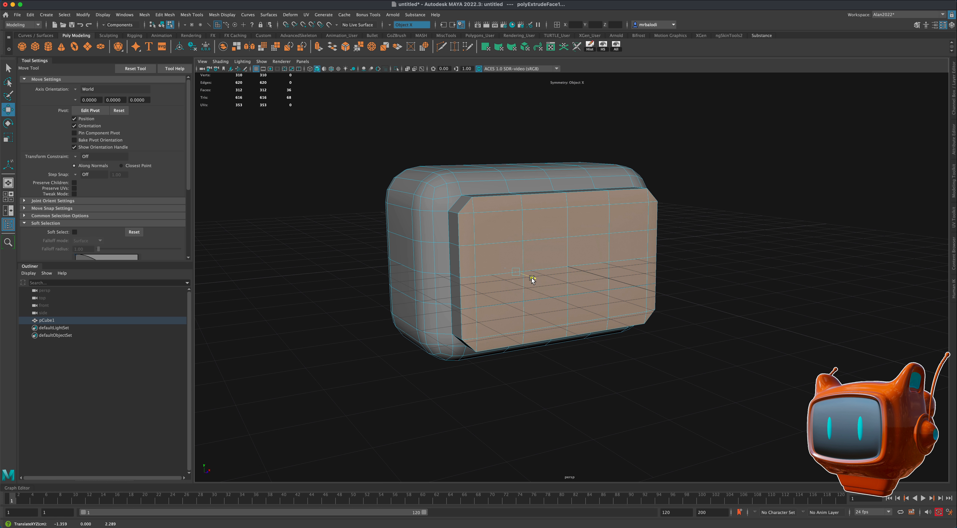
Step: Move the extruded front panel faces slightly back toward the box to reduce the panel's depth
{"action": "left_click_drag", "start_coordinate": [728, 325], "coordinate": [688, 325], "text": "alt"}
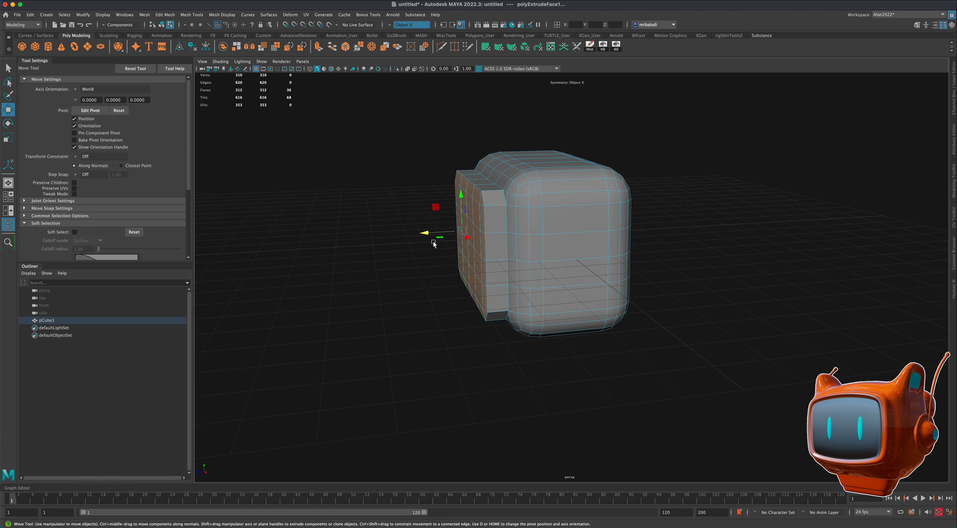
{"action": "left_click_drag", "start_coordinate": [425, 234], "coordinate": [431, 233]}
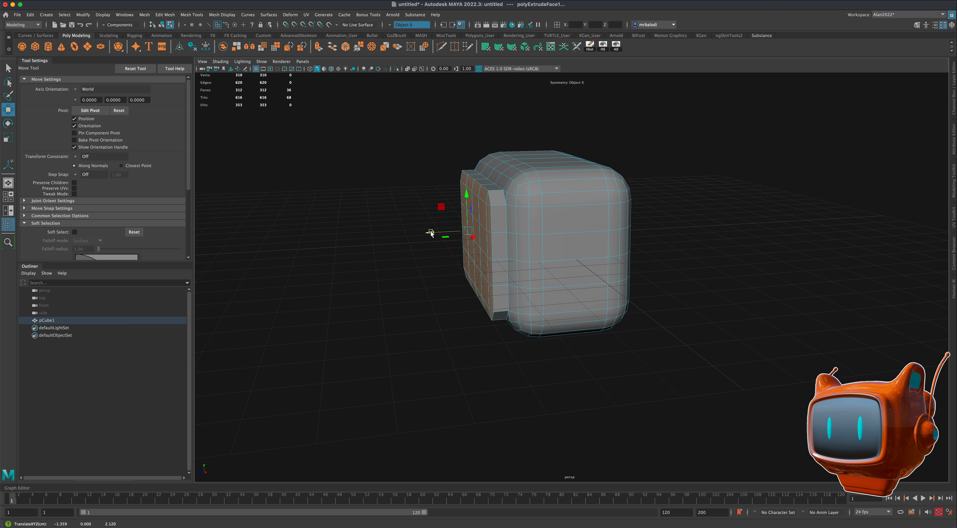
{"action": "left_click_drag", "start_coordinate": [378, 289], "coordinate": [389, 252], "text": "alt"}
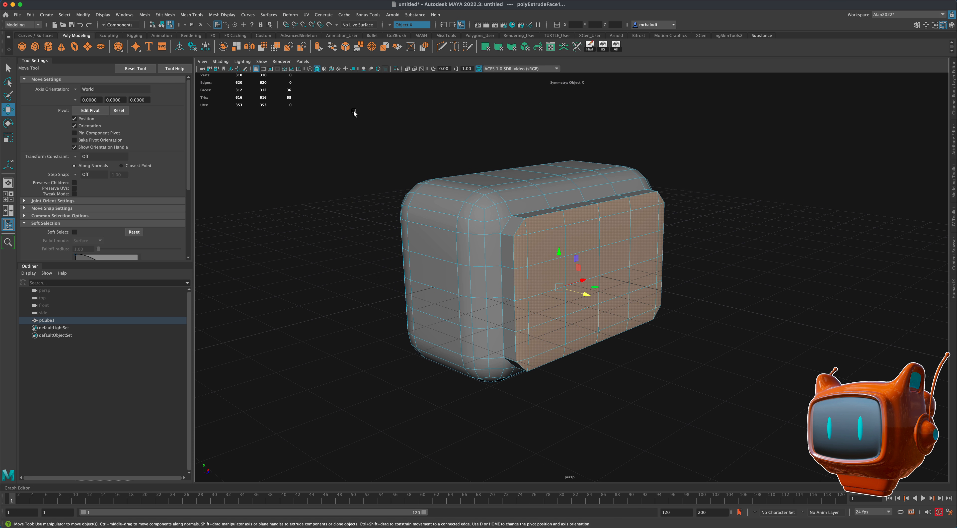
Step: Extrude the front panel faces in place and, with symmetry turned off, scale them uniformly to about 0.9 to form a border
{"action": "left_click", "coordinate": [318, 49]}
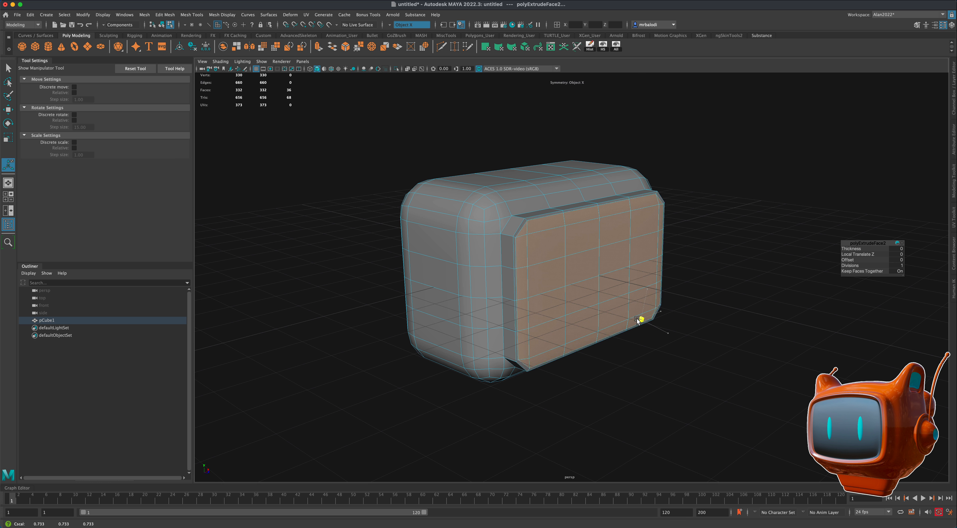
{"action": "left_click_drag", "start_coordinate": [638, 321], "coordinate": [650, 361]}
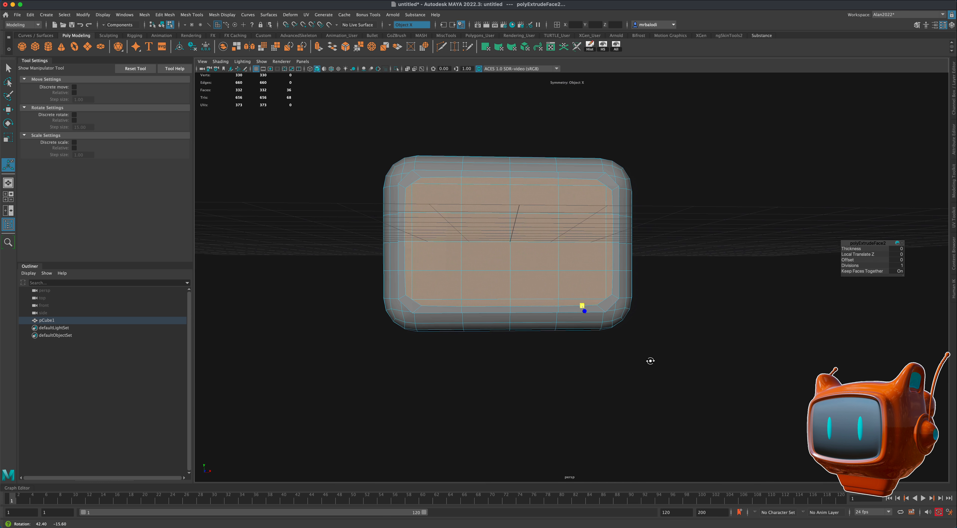
{"action": "key", "text": "z"}
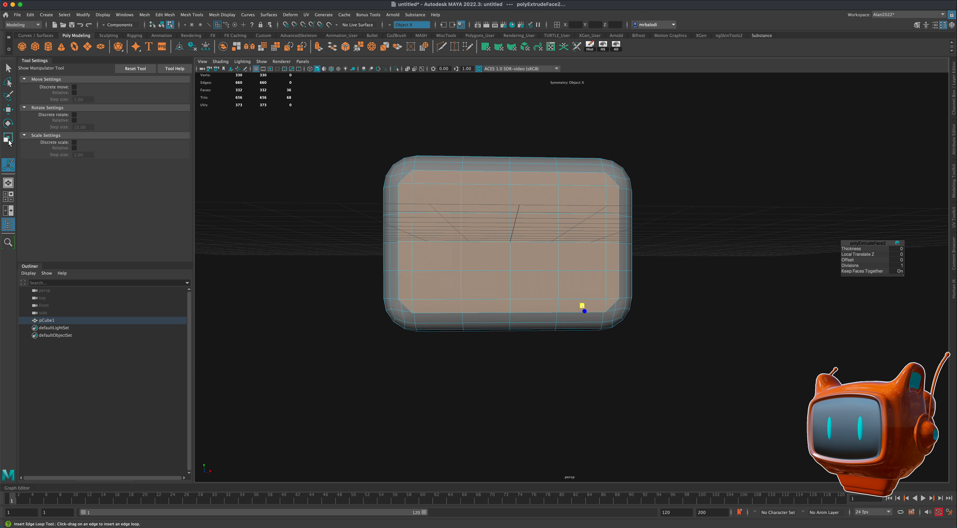
{"action": "key", "text": "r"}
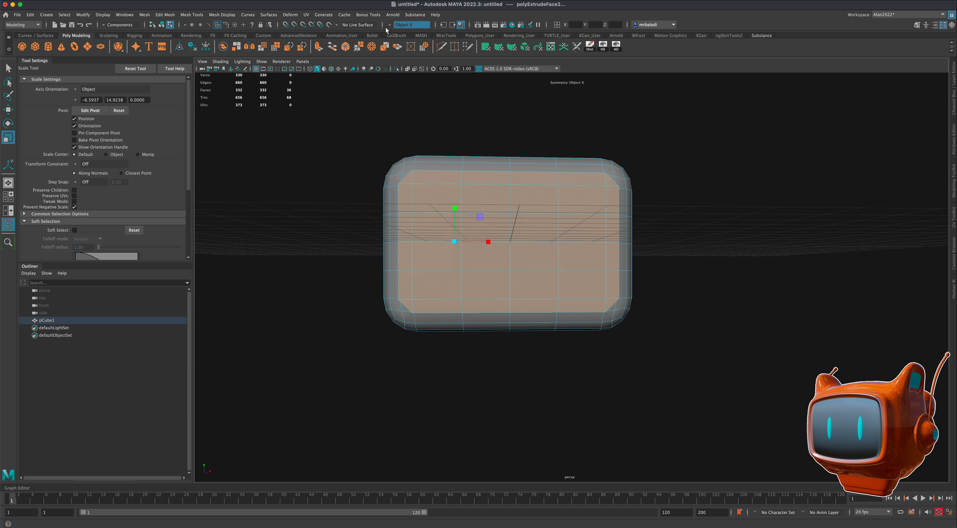
{"action": "left_click", "coordinate": [412, 24]}
{"action": "left_click", "coordinate": [409, 29]}
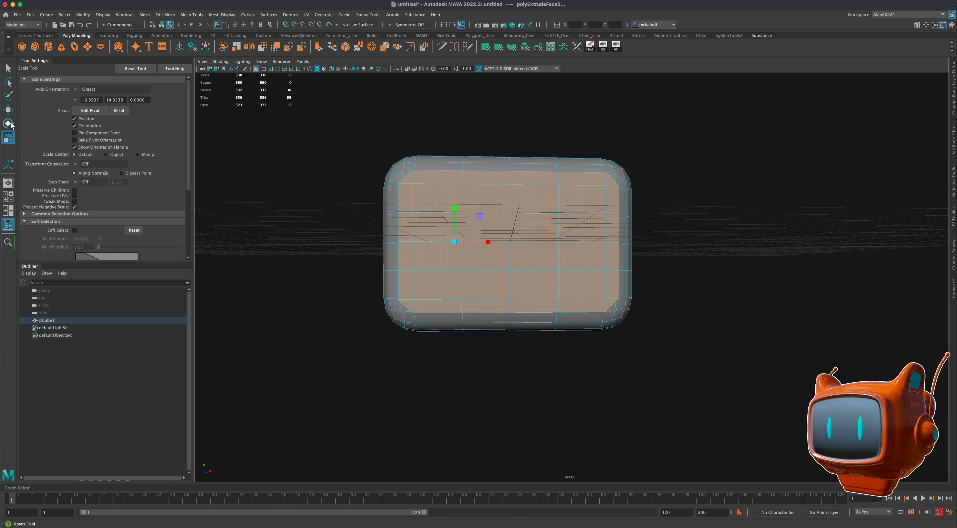
{"action": "left_click_drag", "start_coordinate": [223, 178], "coordinate": [271, 203], "text": "alt"}
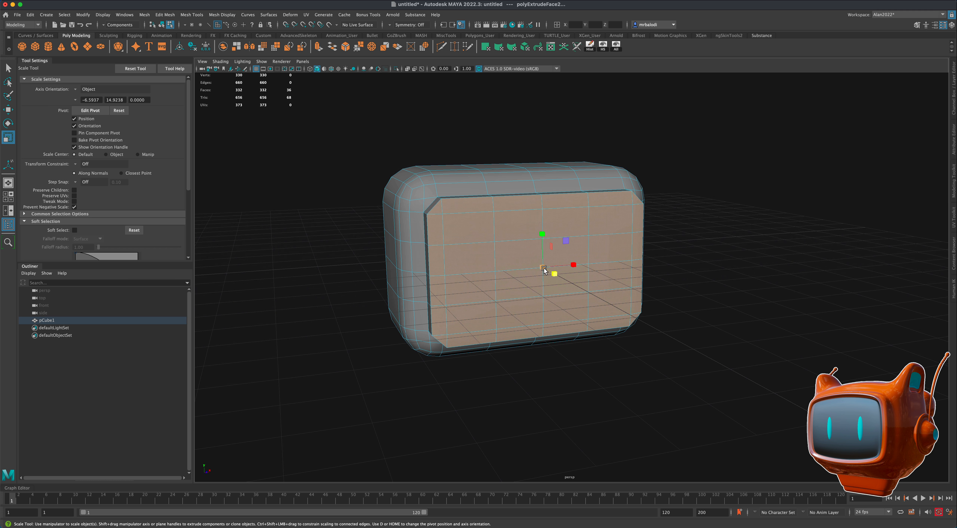
{"action": "left_click_drag", "start_coordinate": [544, 269], "coordinate": [532, 277]}
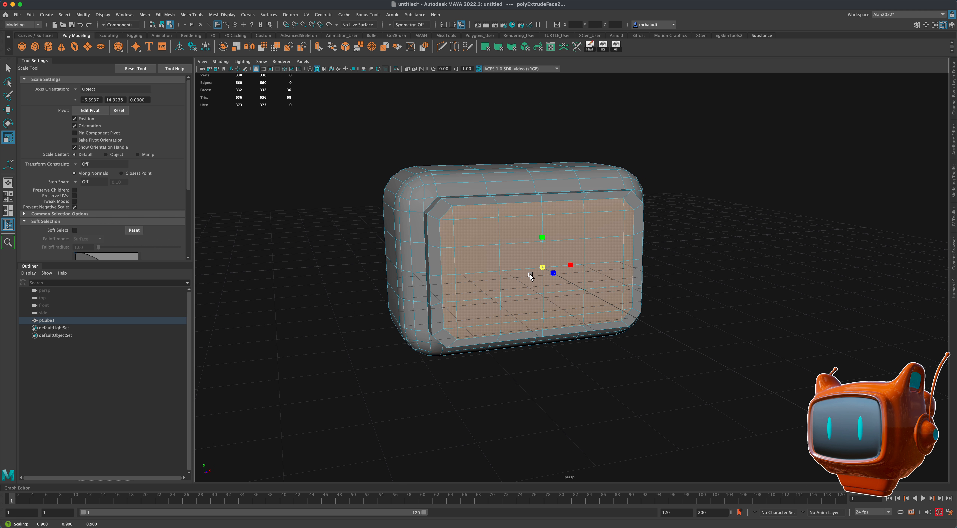
Step: Extrude the inner screen faces, push them back into the panel along Z and scale them slightly inward to form a recess
{"action": "mouse_move", "coordinate": [761, 309]}
{"action": "left_mouse_down", "text": "alt"}
{"action": "mouse_move", "coordinate": [743, 314]}
{"action": "mouse_move", "coordinate": [771, 312]}
{"action": "left_mouse_up", "text": "alt"}
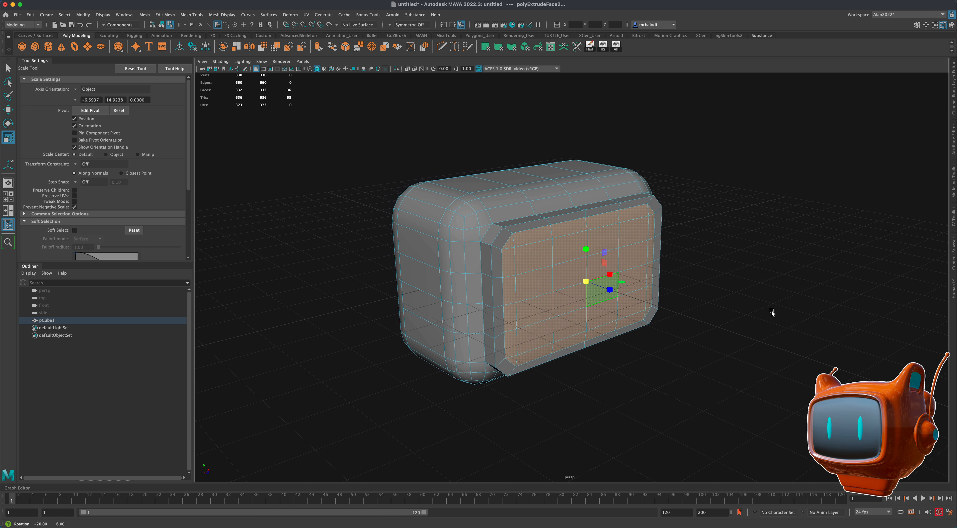
{"action": "key", "text": "ctrl+e"}
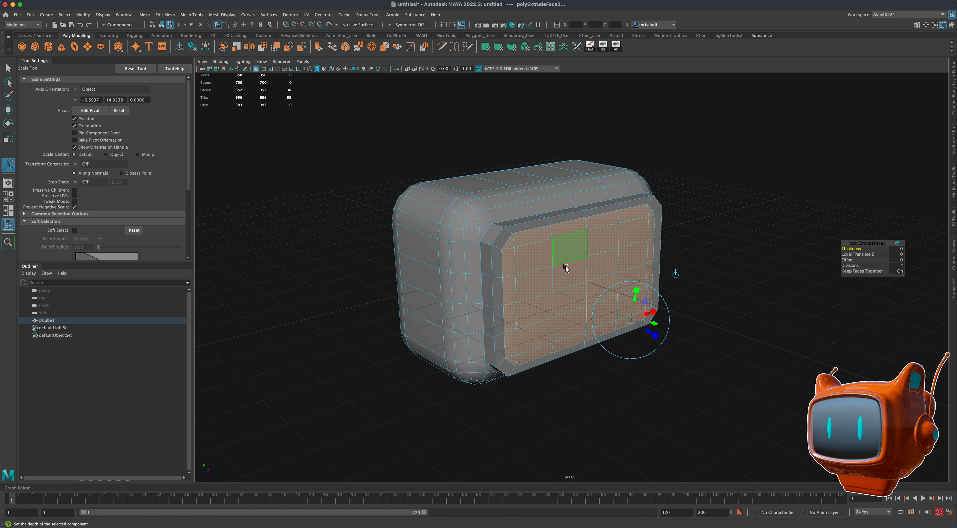
{"action": "key", "text": "w"}
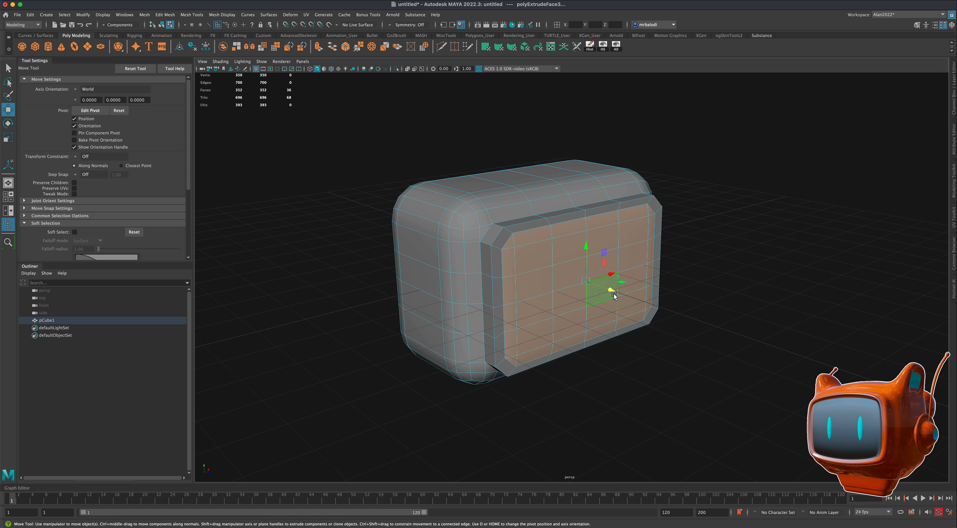
{"action": "left_click_drag", "start_coordinate": [614, 296], "coordinate": [608, 292]}
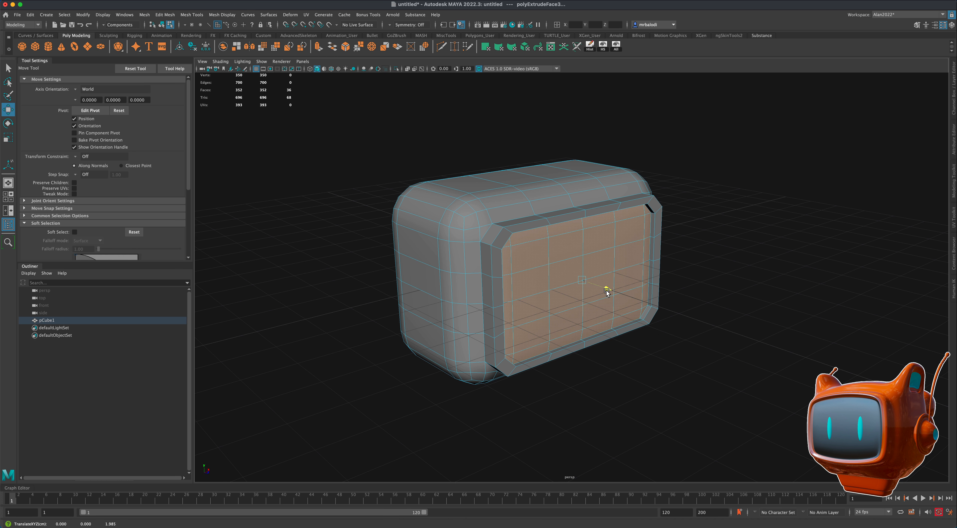
{"action": "mouse_move", "coordinate": [720, 320]}
{"action": "left_mouse_down", "text": "alt"}
{"action": "mouse_move", "coordinate": [698, 321]}
{"action": "mouse_move", "coordinate": [707, 316]}
{"action": "left_mouse_up", "text": "alt"}
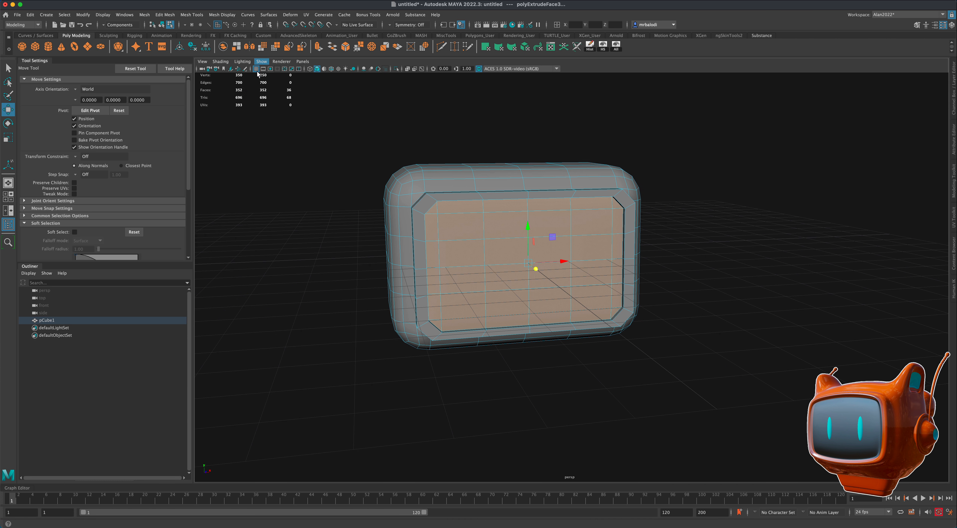
{"action": "left_click", "coordinate": [8, 138]}
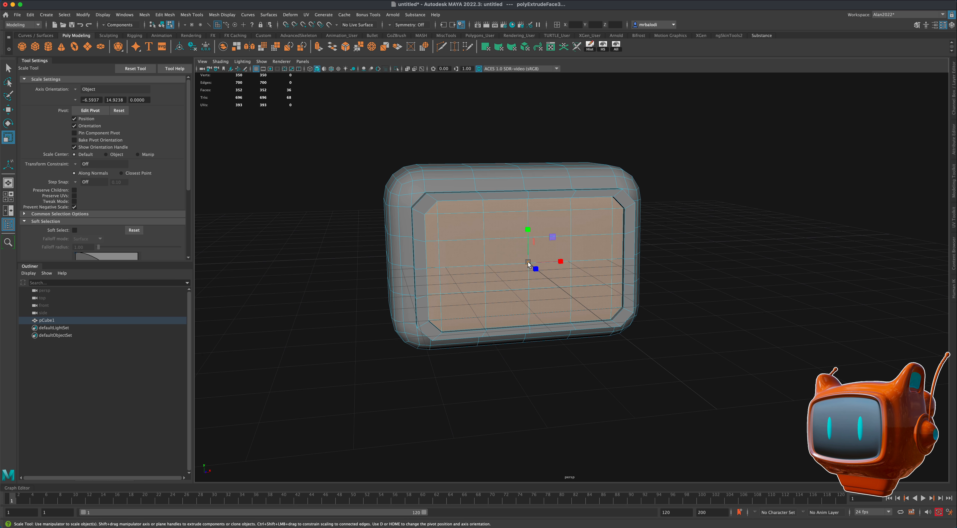
{"action": "left_click_drag", "start_coordinate": [528, 262], "coordinate": [524, 265]}
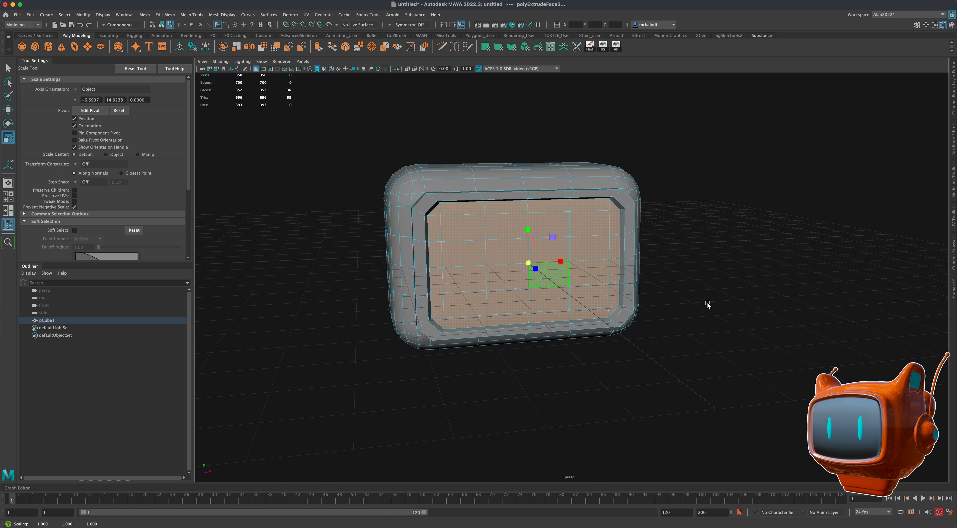
Step: Return to object mode, examine the recessed screen and turn on wireframe on shaded
{"action": "left_click_drag", "start_coordinate": [647, 304], "coordinate": [684, 335], "text": "alt"}
{"action": "right_click_drag", "start_coordinate": [611, 246], "coordinate": [641, 220]}
{"action": "left_click_drag", "start_coordinate": [705, 260], "coordinate": [719, 300], "text": "alt"}
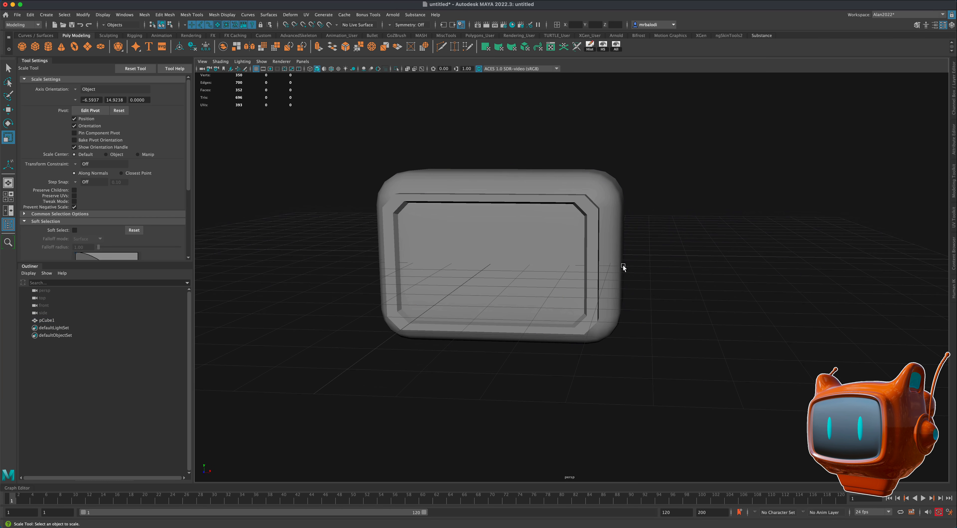
{"action": "left_click_drag", "start_coordinate": [623, 267], "coordinate": [678, 294], "text": "alt"}
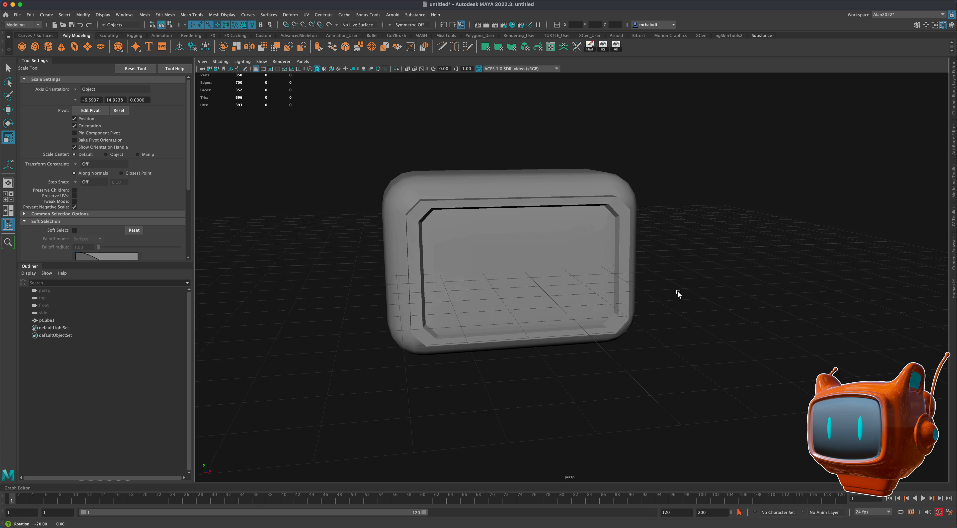
{"action": "left_click", "coordinate": [331, 69]}
{"action": "left_click_drag", "start_coordinate": [333, 151], "coordinate": [391, 177], "text": "alt"}
Step: Preview the box with mesh smoothing and switch back to the unsmoothed display
{"action": "left_click", "coordinate": [392, 178]}
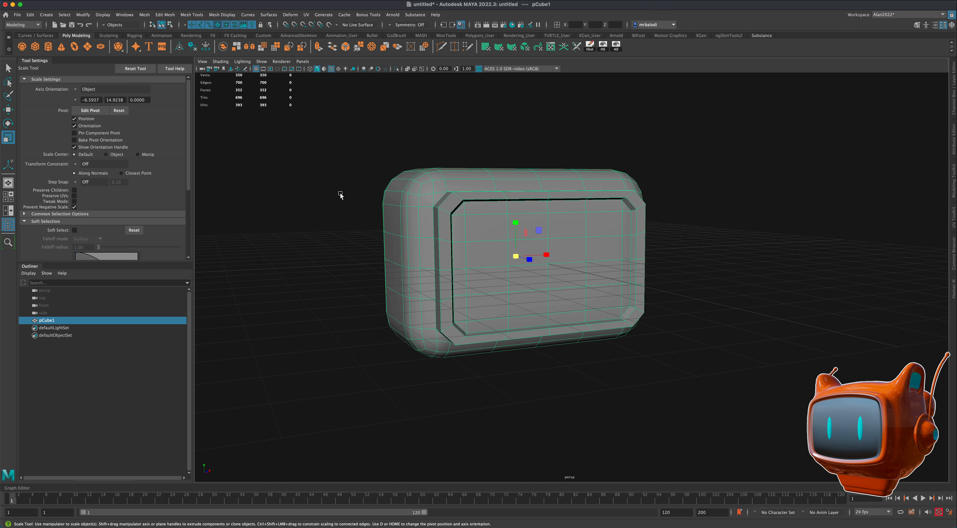
{"action": "key", "text": "3"}
{"action": "mouse_move", "coordinate": [352, 216]}
{"action": "left_mouse_down", "text": "alt"}
{"action": "mouse_move", "coordinate": [322, 220]}
{"action": "mouse_move", "coordinate": [341, 216]}
{"action": "left_mouse_up", "text": "alt"}
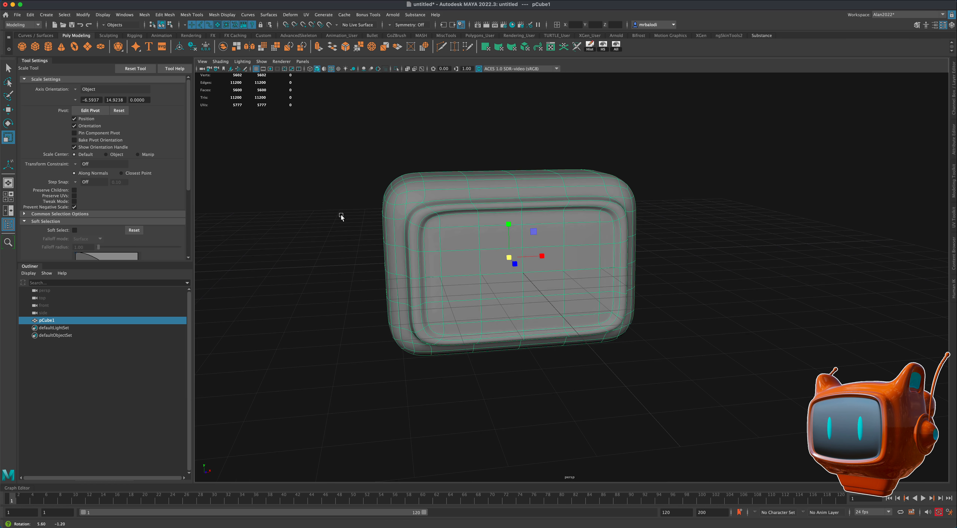
{"action": "key", "text": "1"}
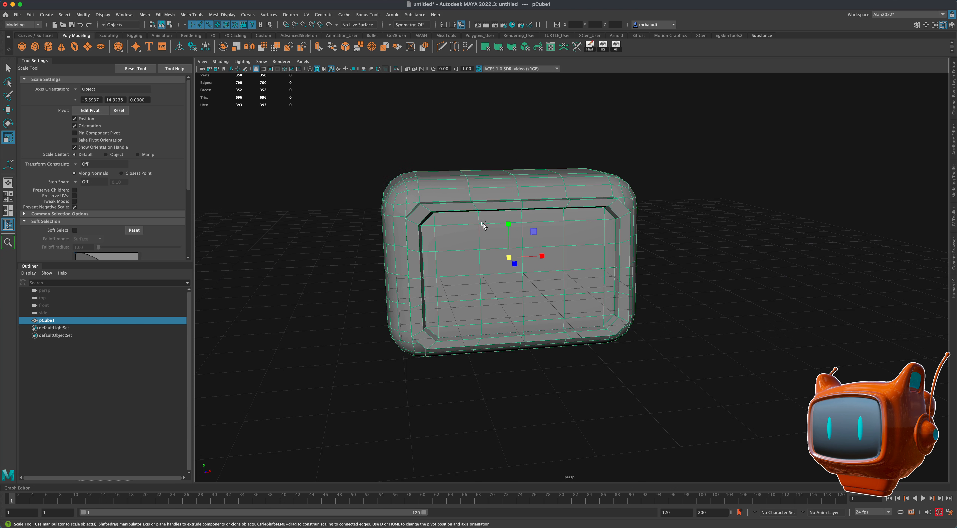
Step: In vertex mode, scale the three middle vertex columns vertically to about 1.1 and stretch the centre column slightly further
{"action": "right_click", "coordinate": [489, 205]}
{"action": "right_click_drag", "start_coordinate": [481, 220], "coordinate": [463, 209]}
{"action": "left_click_drag", "start_coordinate": [459, 143], "coordinate": [557, 359], "text": "alt"}
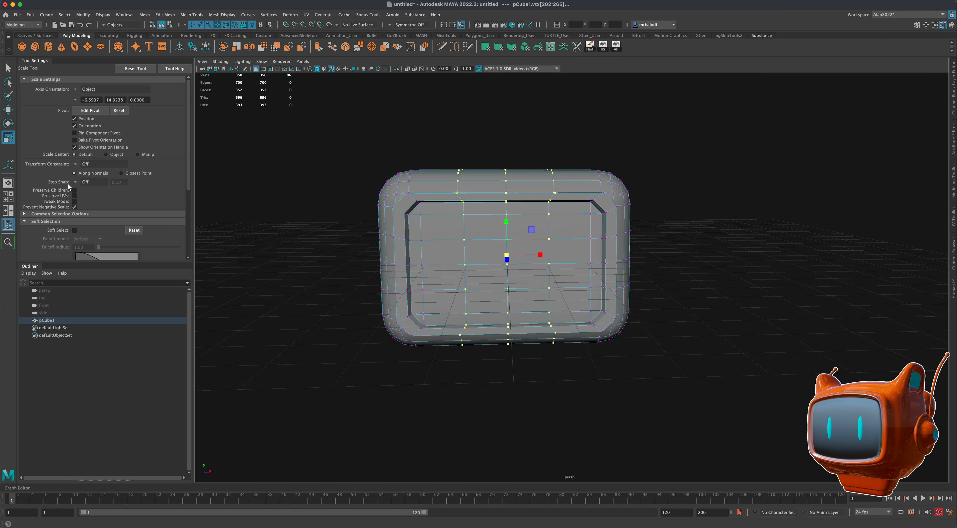
{"action": "left_click_drag", "start_coordinate": [507, 222], "coordinate": [508, 220]}
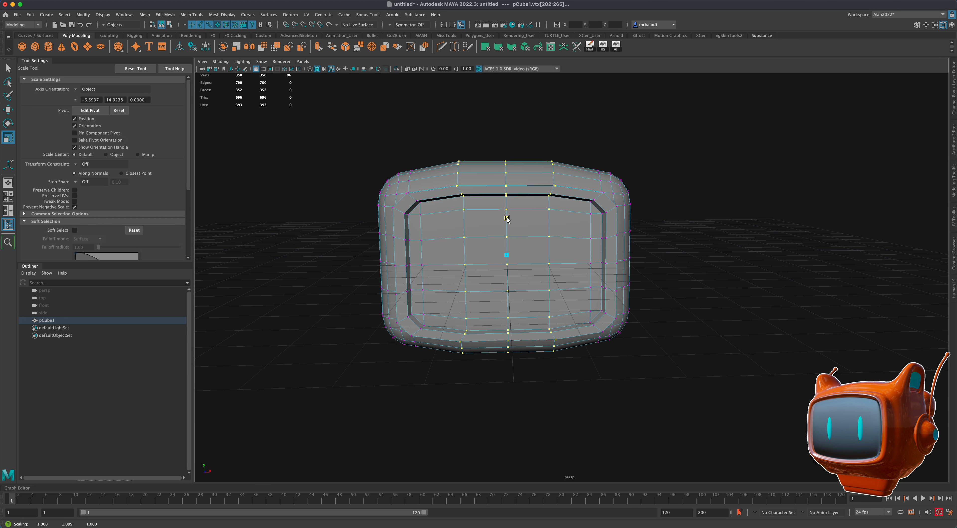
{"action": "left_click_drag", "start_coordinate": [499, 158], "coordinate": [525, 368]}
{"action": "left_click_drag", "start_coordinate": [506, 222], "coordinate": [470, 231]}
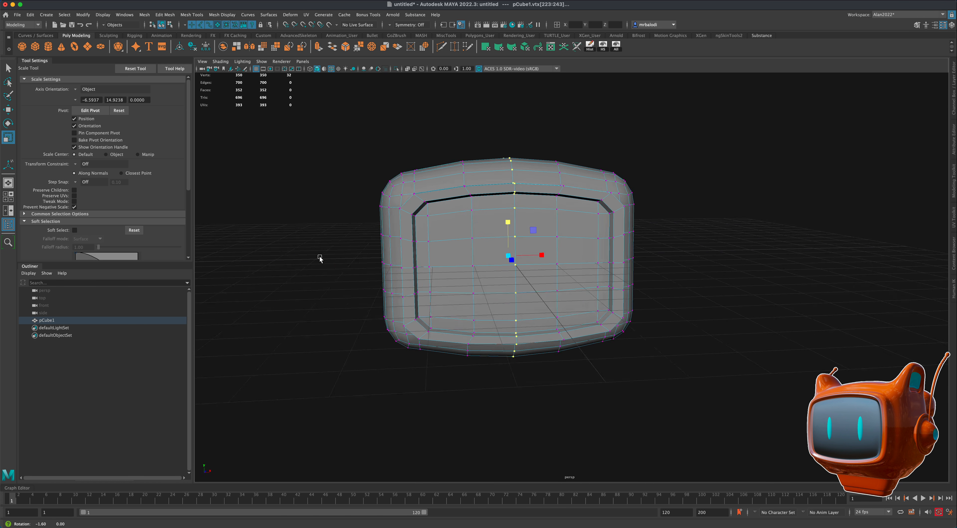
Step: In the front view, scale the three middle vertex rows slightly wider along X and widen the centre row to about 1.01
{"action": "key", "text": "space"}
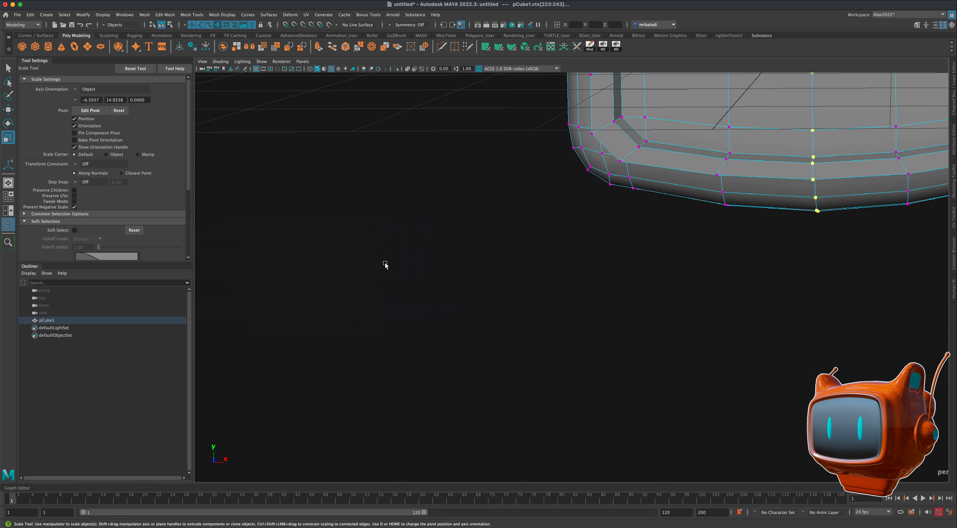
{"action": "key", "text": "space"}
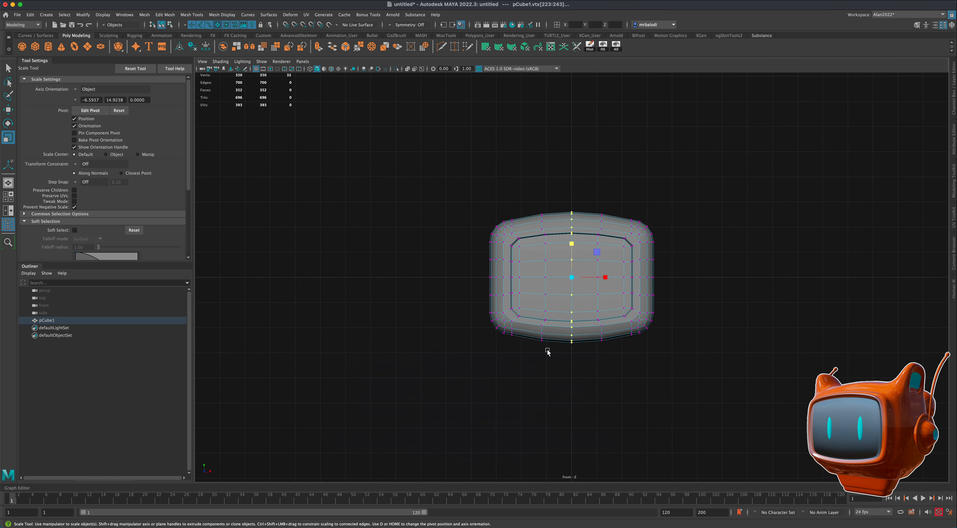
{"action": "scroll", "coordinate": [545, 353], "scroll_direction": "up", "scroll_amount": 5}
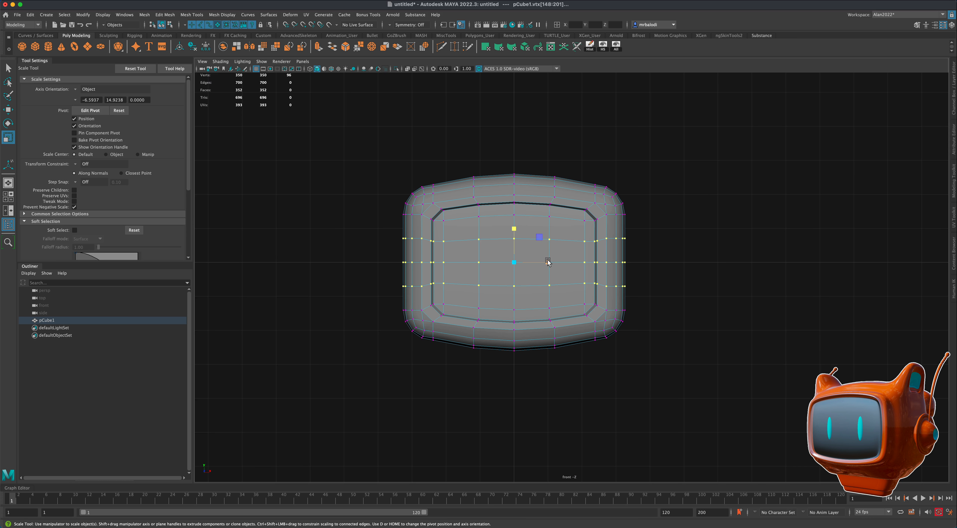
{"action": "left_click_drag", "start_coordinate": [548, 262], "coordinate": [549, 263]}
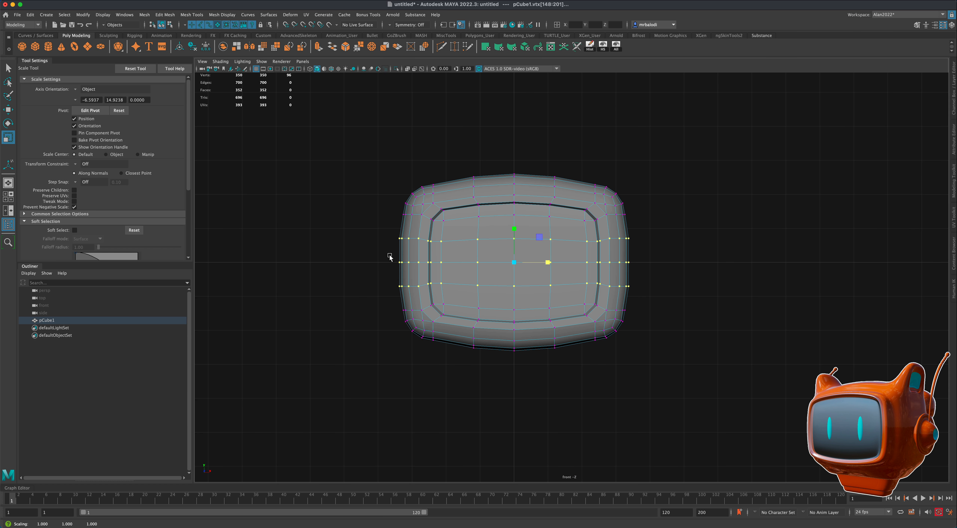
{"action": "left_click_drag", "start_coordinate": [370, 255], "coordinate": [624, 278]}
{"action": "left_click_drag", "start_coordinate": [548, 262], "coordinate": [549, 263]}
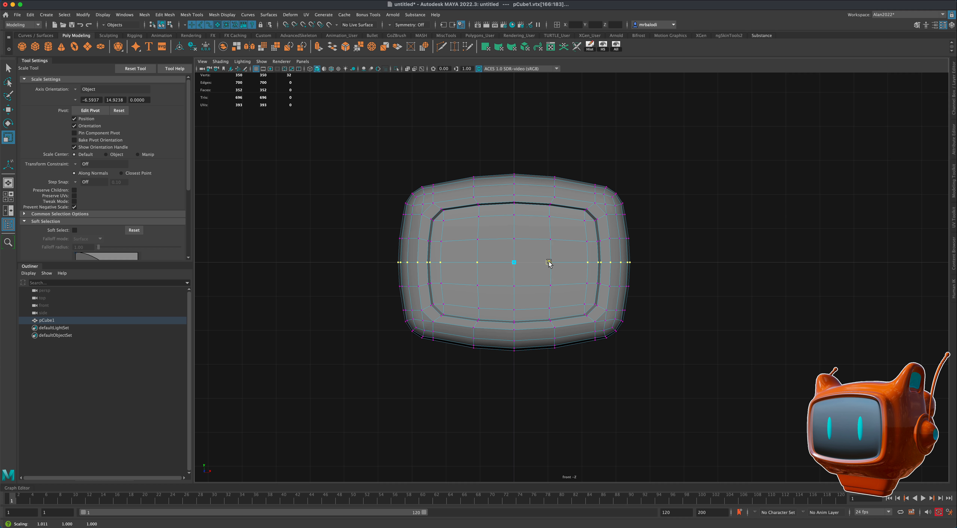
Step: Return to object mode and inspect the bulged head from several angles in the perspective view
{"action": "right_click_drag", "start_coordinate": [617, 221], "coordinate": [660, 213]}
{"action": "key", "text": "space"}
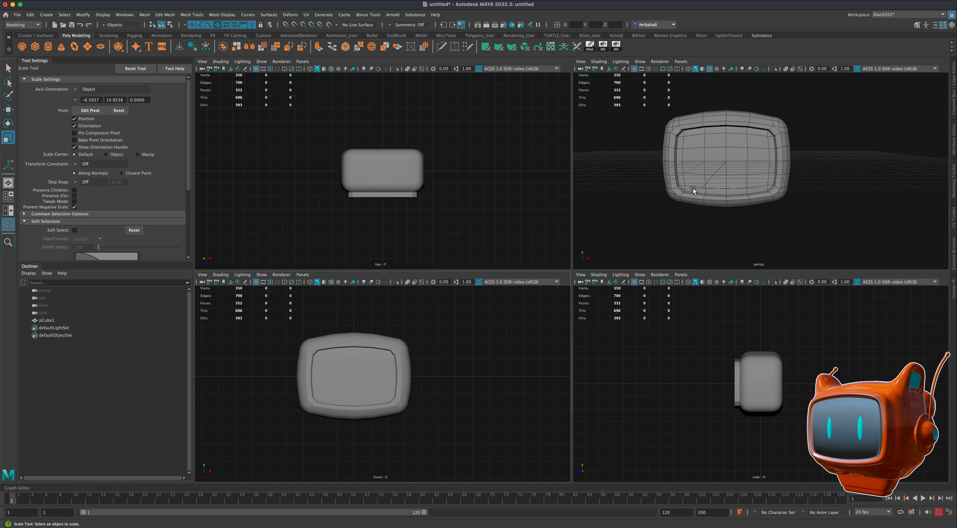
{"action": "key", "text": "space"}
{"action": "mouse_move", "coordinate": [676, 309]}
{"action": "left_mouse_down", "text": "alt"}
{"action": "mouse_move", "coordinate": [665, 316]}
{"action": "mouse_move", "coordinate": [690, 316]}
{"action": "mouse_move", "coordinate": [668, 316]}
{"action": "mouse_move", "coordinate": [680, 316]}
{"action": "mouse_move", "coordinate": [674, 292]}
{"action": "mouse_move", "coordinate": [634, 304]}
{"action": "mouse_move", "coordinate": [705, 295]}
{"action": "mouse_move", "coordinate": [660, 310]}
{"action": "mouse_move", "coordinate": [669, 301]}
{"action": "mouse_move", "coordinate": [657, 301]}
{"action": "mouse_move", "coordinate": [680, 315]}
{"action": "mouse_move", "coordinate": [665, 312]}
{"action": "mouse_move", "coordinate": [668, 324]}
{"action": "left_mouse_up", "text": "alt"}
{"action": "left_click_drag", "start_coordinate": [612, 259], "coordinate": [686, 279], "text": "alt"}
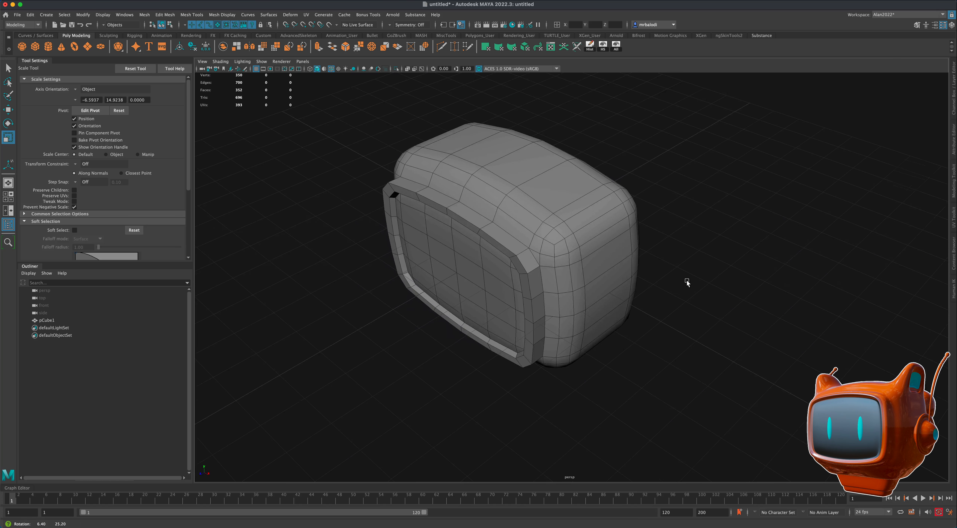
Step: In face mode, select one face at each upper side edge of the head and raise both to form cat-like ears
{"action": "left_click", "coordinate": [603, 247]}
{"action": "right_click_drag", "start_coordinate": [603, 230], "coordinate": [604, 253]}
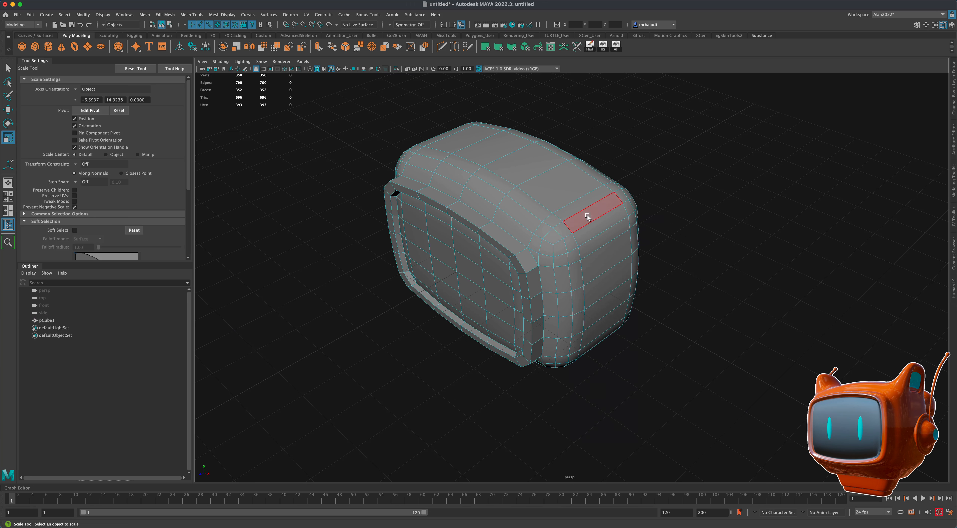
{"action": "left_click", "coordinate": [589, 213]}
{"action": "mouse_move", "coordinate": [701, 273]}
{"action": "left_mouse_down", "text": "alt"}
{"action": "mouse_move", "coordinate": [688, 269]}
{"action": "mouse_move", "coordinate": [725, 274]}
{"action": "mouse_move", "coordinate": [717, 271]}
{"action": "left_mouse_up", "text": "alt"}
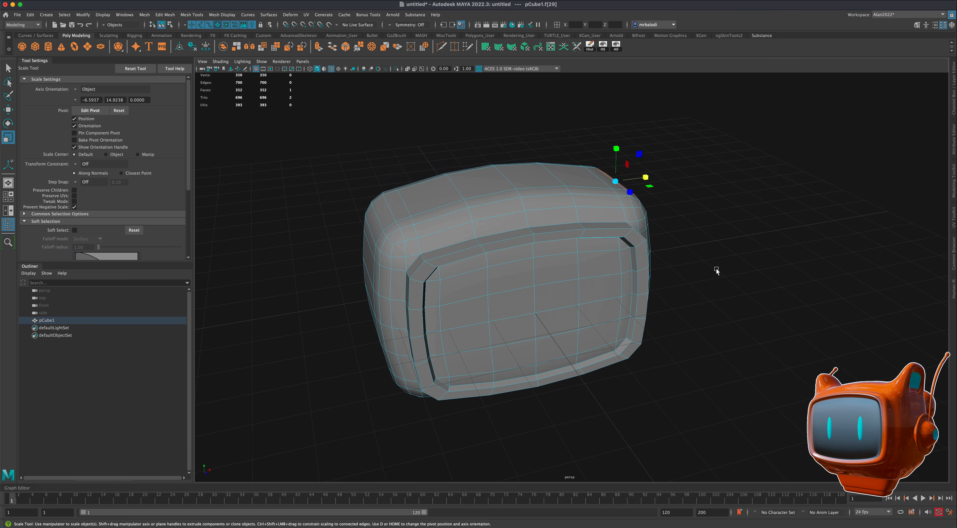
{"action": "left_click", "coordinate": [383, 215], "text": "shift"}
{"action": "left_click_drag", "start_coordinate": [322, 255], "coordinate": [306, 307], "text": "alt"}
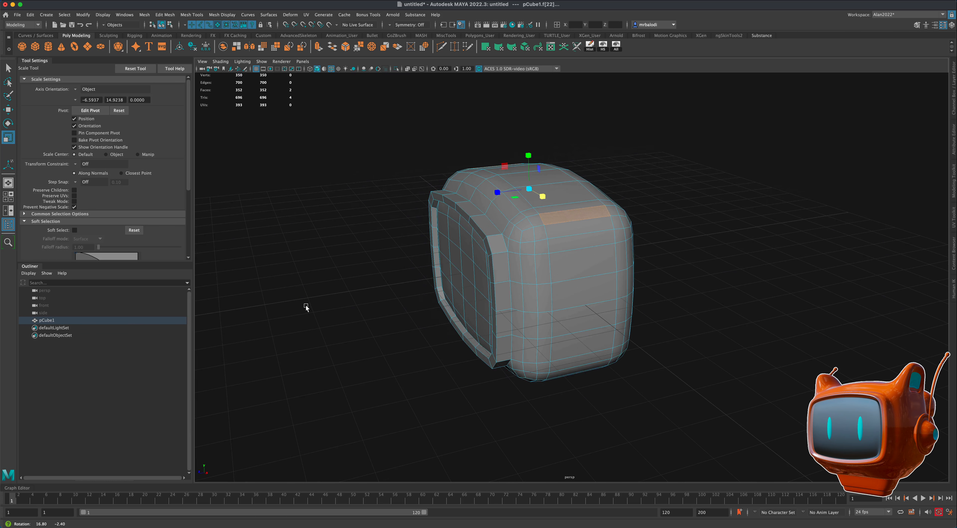
{"action": "left_click", "coordinate": [7, 110]}
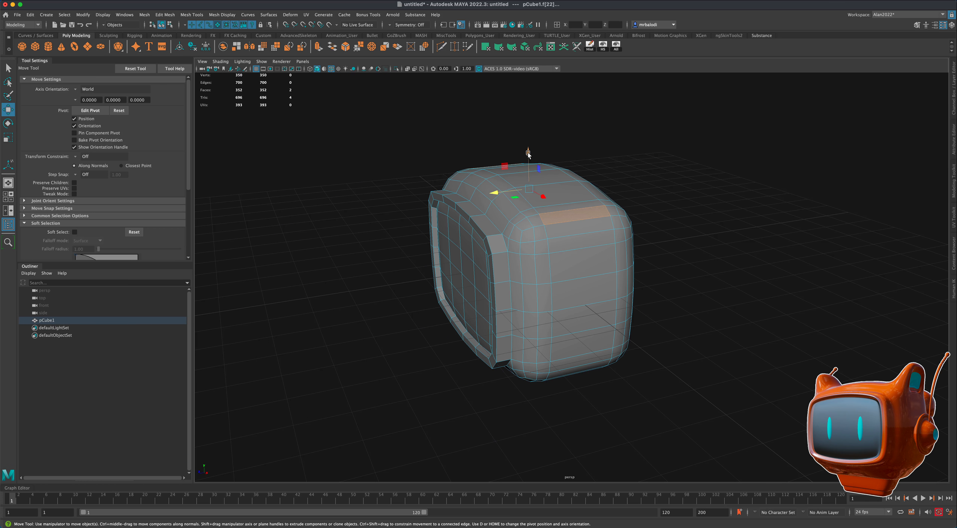
{"action": "left_click_drag", "start_coordinate": [527, 153], "coordinate": [714, 154]}
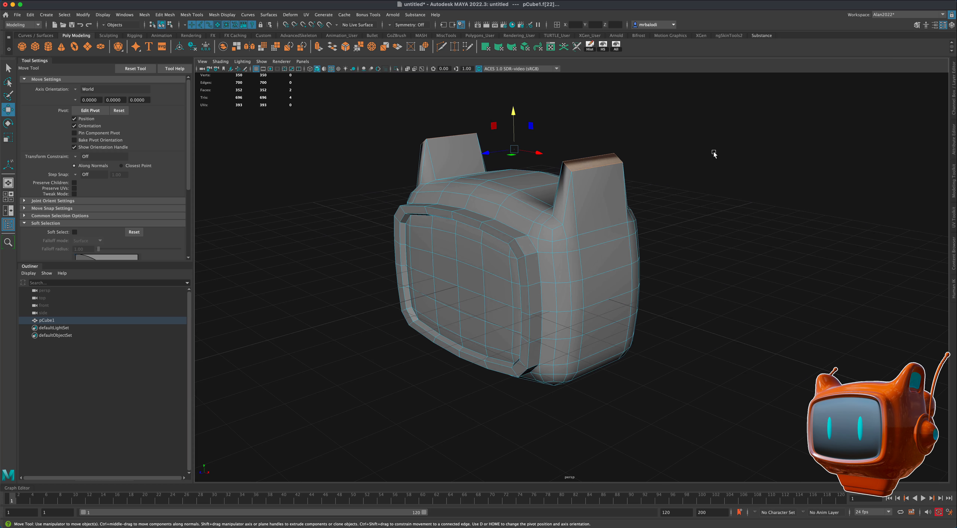
Step: With Object X symmetry on, extrude the outer side faces of both ears and scale them inward to 0.8
{"action": "left_click", "coordinate": [598, 193]}
{"action": "left_click", "coordinate": [409, 25]}
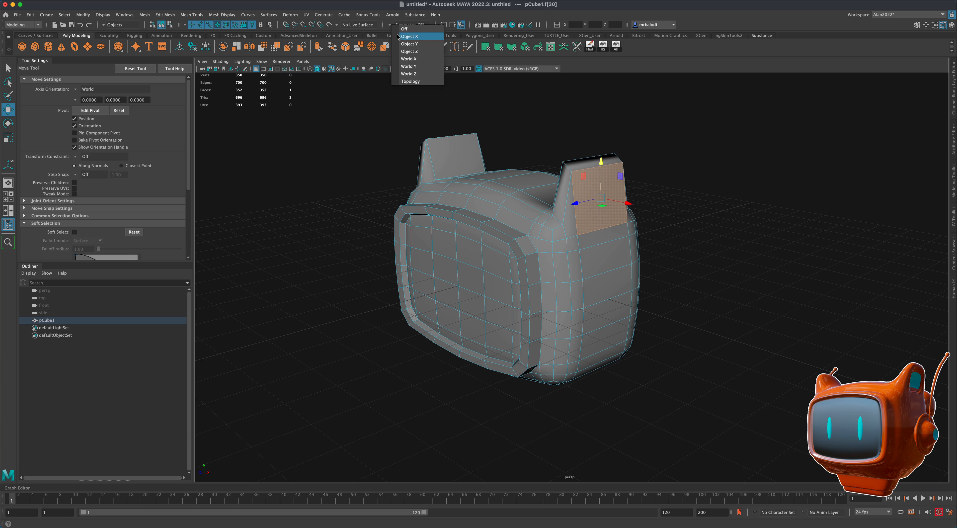
{"action": "left_click", "coordinate": [399, 36]}
{"action": "left_click_drag", "start_coordinate": [706, 154], "coordinate": [668, 214], "text": "alt"}
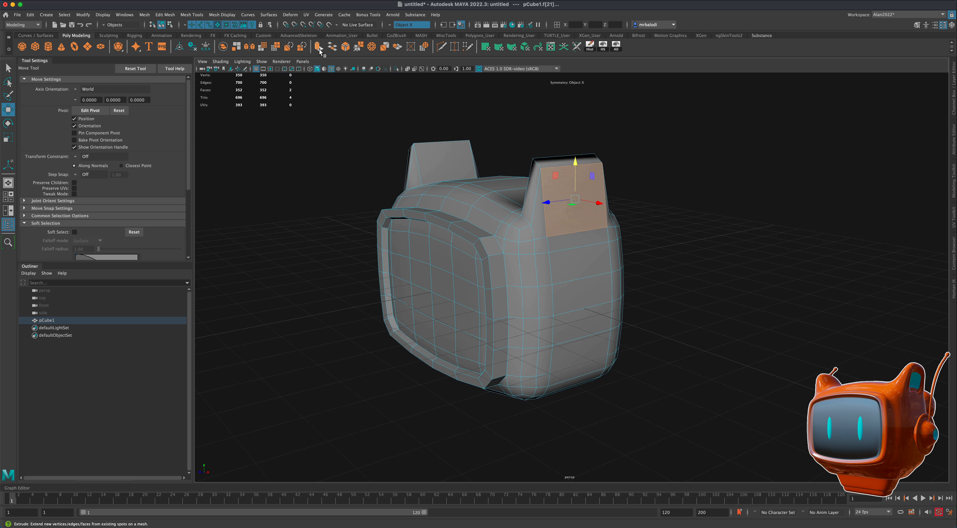
{"action": "left_click", "coordinate": [319, 48]}
{"action": "left_click_drag", "start_coordinate": [336, 182], "coordinate": [387, 178], "text": "alt"}
{"action": "mouse_move", "coordinate": [453, 215]}
{"action": "left_mouse_down", "text": "alt"}
{"action": "mouse_move", "coordinate": [474, 220]}
{"action": "mouse_move", "coordinate": [353, 207]}
{"action": "left_mouse_up", "text": "alt"}
{"action": "left_click_drag", "start_coordinate": [661, 199], "coordinate": [658, 201]}
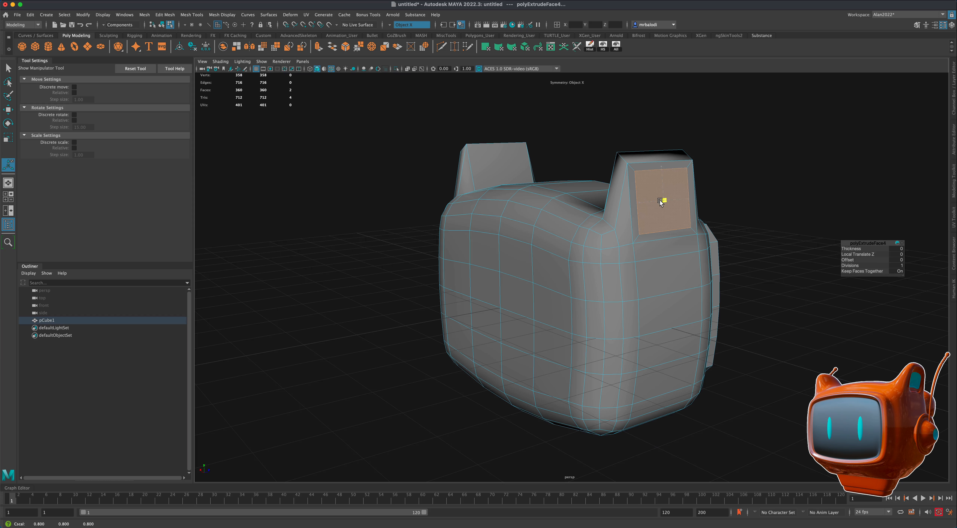
Step: Extrude the inset ear faces inward with a Local Translate Z of about -0.145 and return to object mode
{"action": "left_click_drag", "start_coordinate": [419, 203], "coordinate": [406, 192], "text": "alt"}
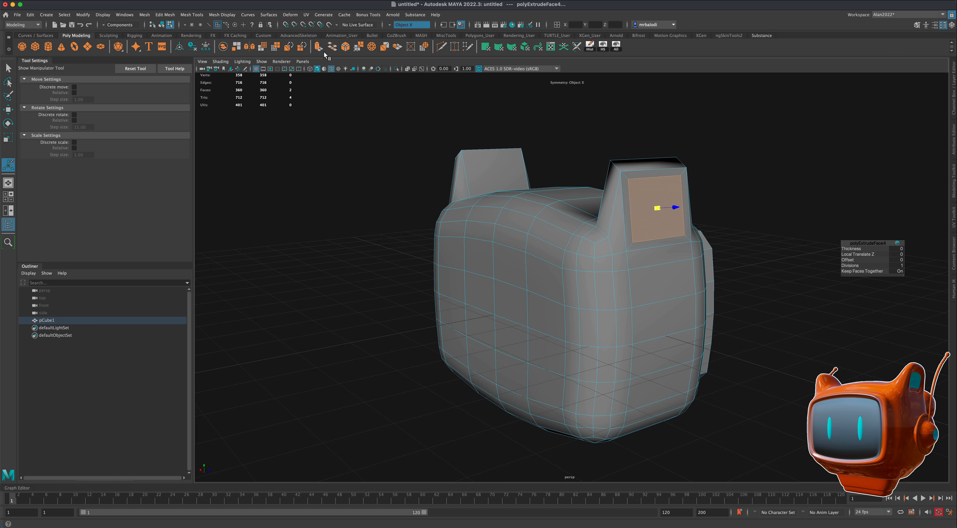
{"action": "left_click_drag", "start_coordinate": [676, 208], "coordinate": [653, 210]}
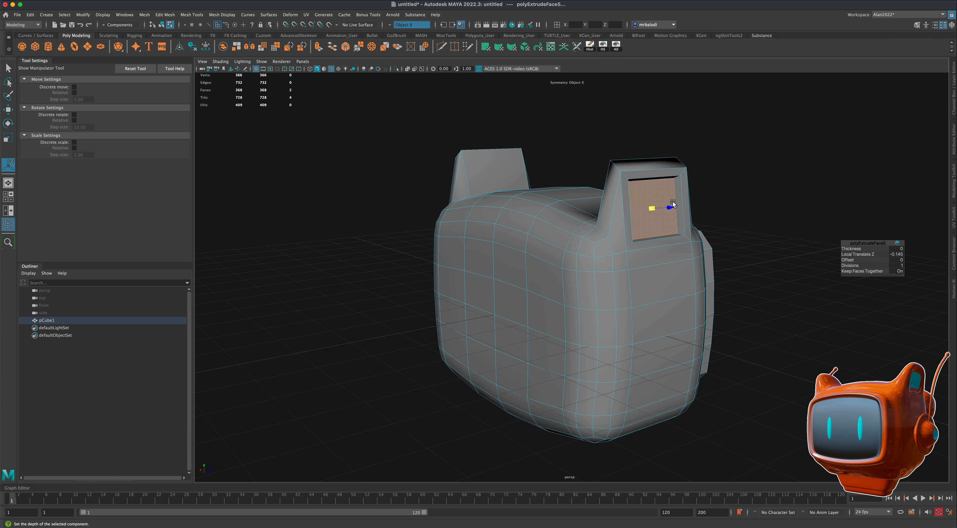
{"action": "right_click_drag", "start_coordinate": [679, 195], "coordinate": [718, 185]}
{"action": "left_click", "coordinate": [750, 208]}
{"action": "left_click_drag", "start_coordinate": [760, 217], "coordinate": [651, 197], "text": "alt"}
Step: Set the Insert Edge Loop tool to two evenly spaced loops and insert them around the head's side, running through the ears
{"action": "left_click", "coordinate": [622, 214]}
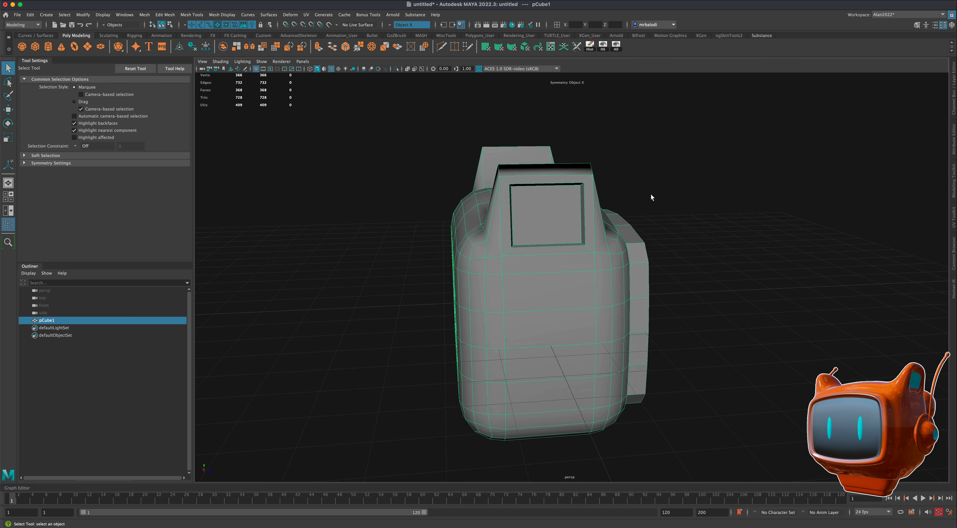
{"action": "left_click", "coordinate": [224, 15]}
{"action": "mouse_move", "coordinate": [199, 22]}
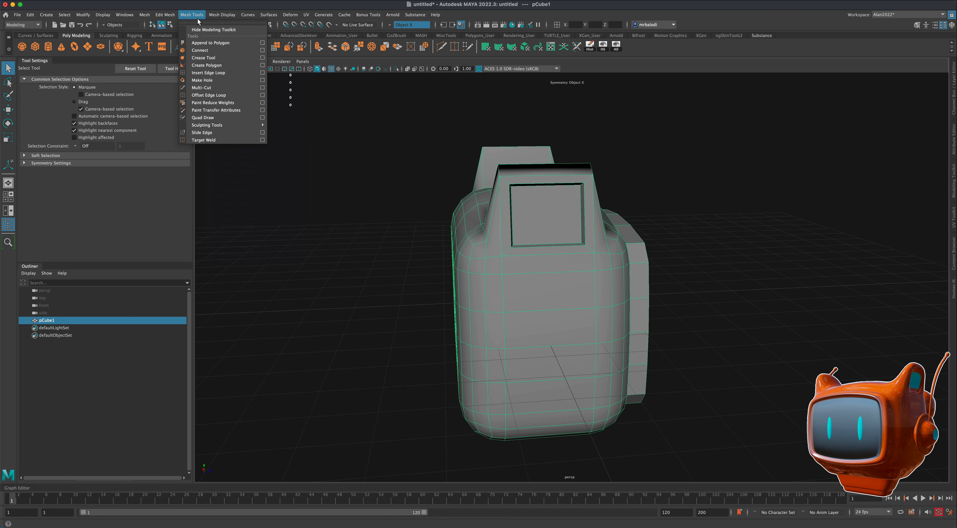
{"action": "left_click", "coordinate": [261, 74]}
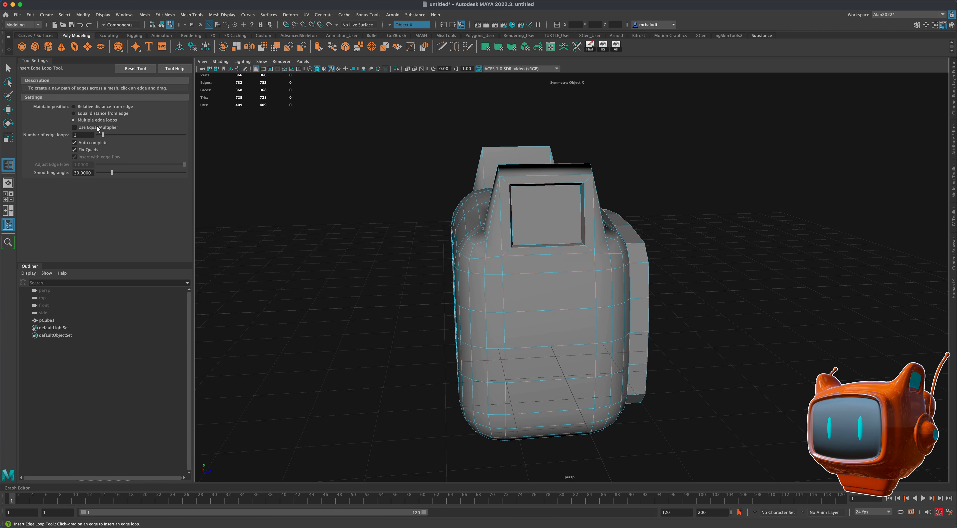
{"action": "left_click", "coordinate": [543, 313]}
{"action": "left_click_drag", "start_coordinate": [544, 312], "coordinate": [687, 276], "text": "alt"}
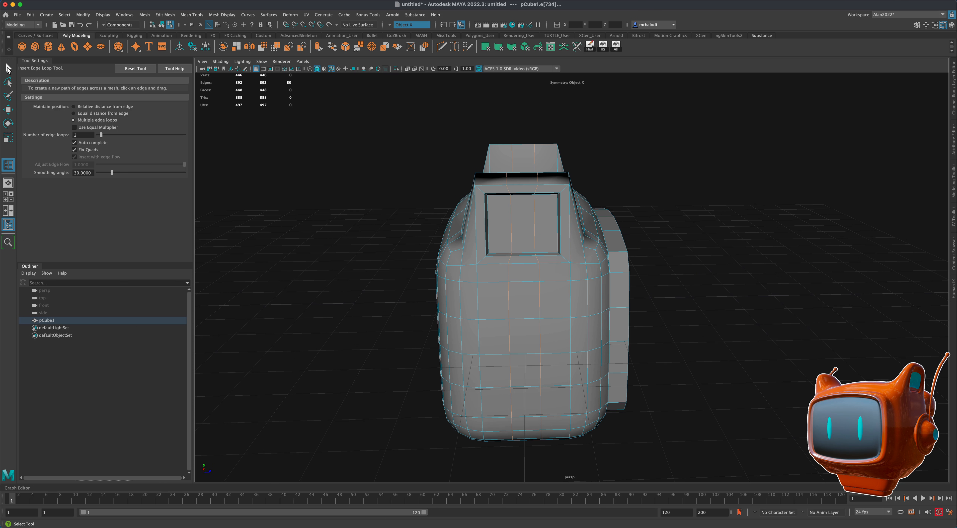
Step: Scale the two inserted edge loops vertically to about 1.055 to round the ear tops and the head
{"action": "key", "text": "q"}
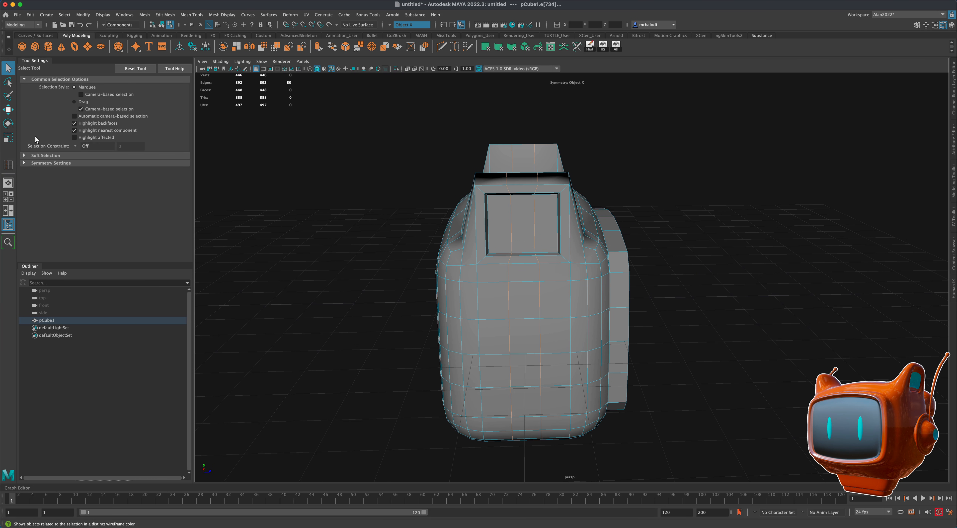
{"action": "left_click", "coordinate": [8, 138]}
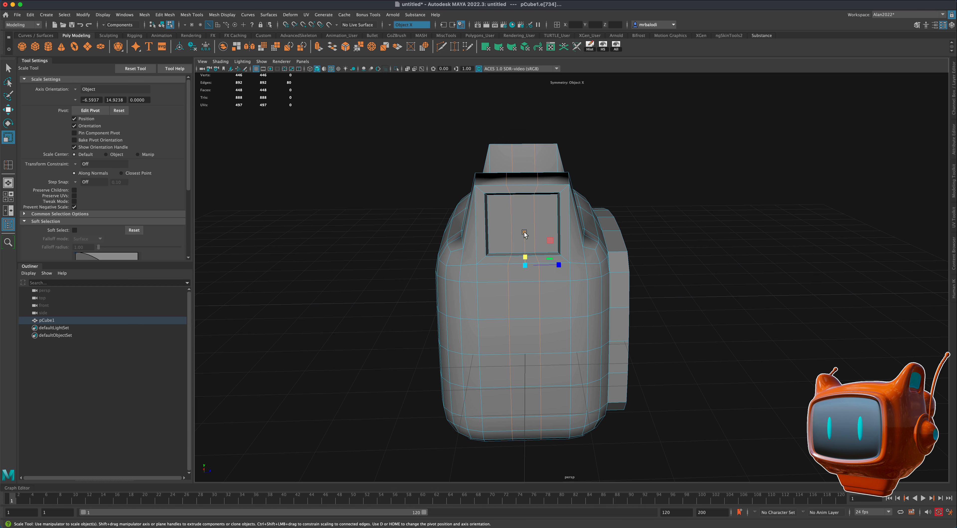
{"action": "left_click_drag", "start_coordinate": [524, 233], "coordinate": [525, 232]}
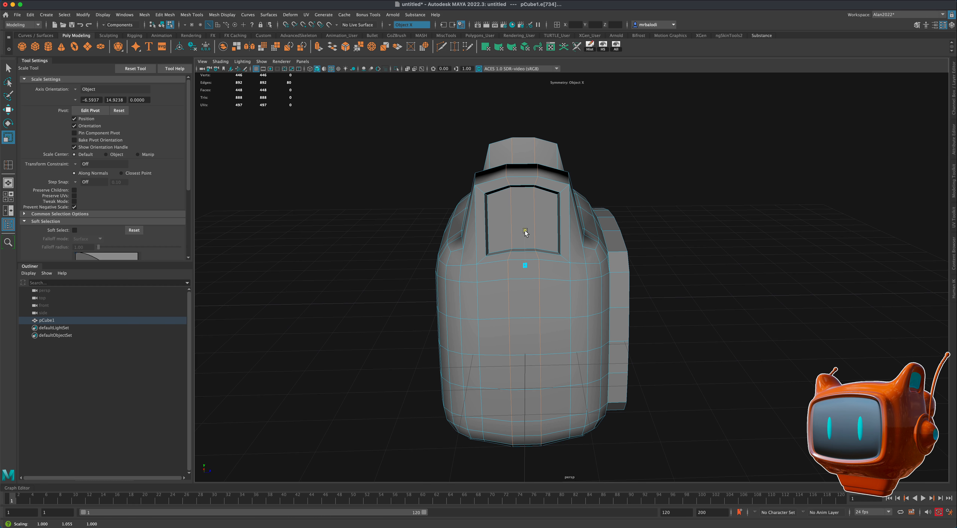
{"action": "left_click_drag", "start_coordinate": [391, 222], "coordinate": [393, 216], "text": "alt"}
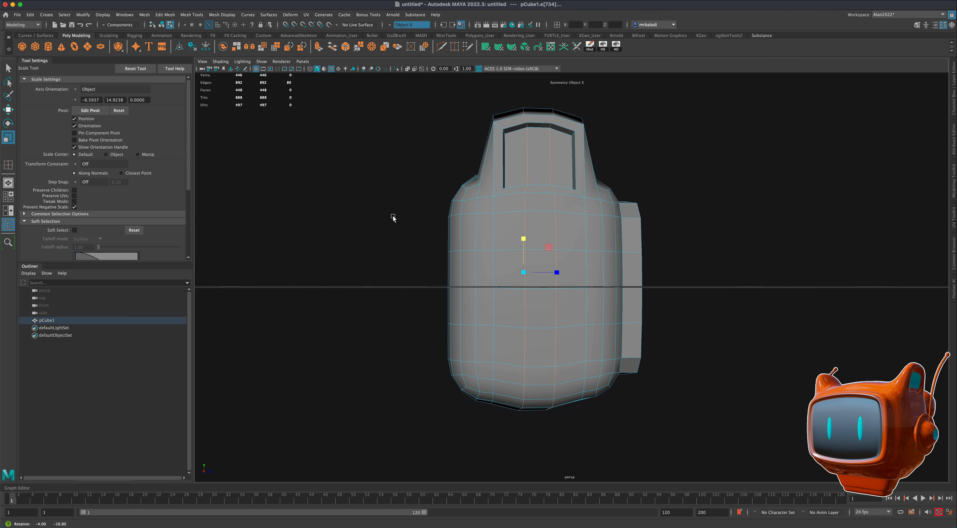
Step: Select the neighbouring edge loops in front and behind, scale them slightly taller, and return to object mode
{"action": "double_click", "coordinate": [511, 293]}
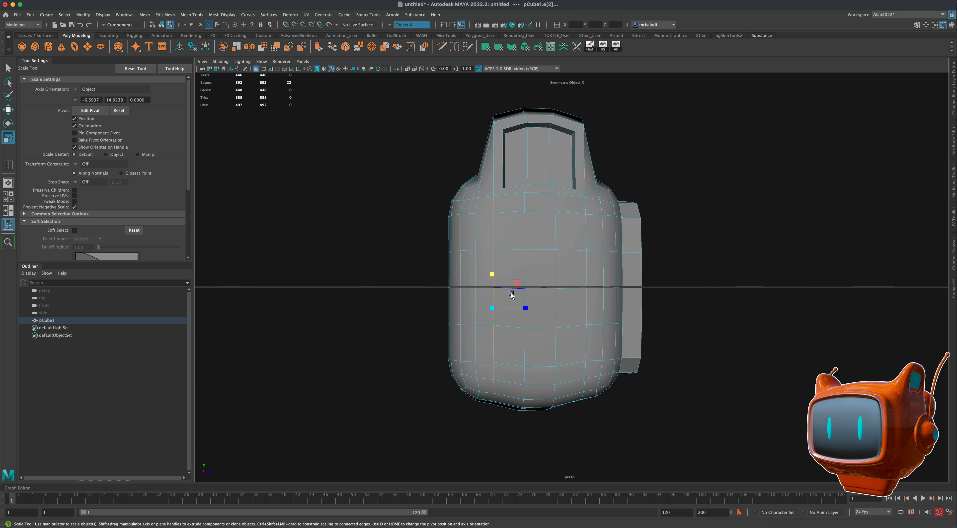
{"action": "double_click", "coordinate": [584, 301], "text": "shift"}
{"action": "left_click_drag", "start_coordinate": [533, 277], "coordinate": [532, 275]}
{"action": "left_click_drag", "start_coordinate": [405, 233], "coordinate": [367, 239], "text": "alt"}
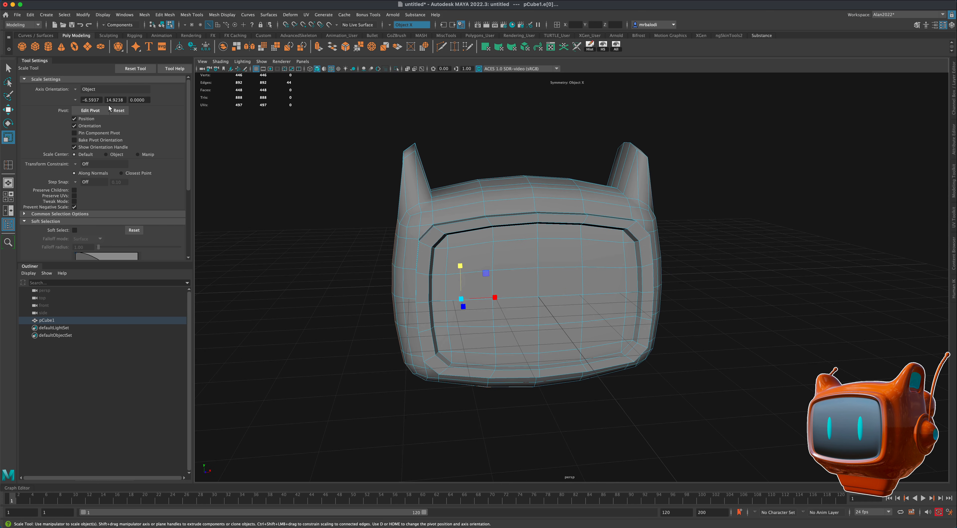
{"action": "key", "text": "q"}
{"action": "right_click_drag", "start_coordinate": [445, 192], "coordinate": [481, 144]}
{"action": "left_click_drag", "start_coordinate": [764, 341], "coordinate": [743, 314], "text": "alt"}
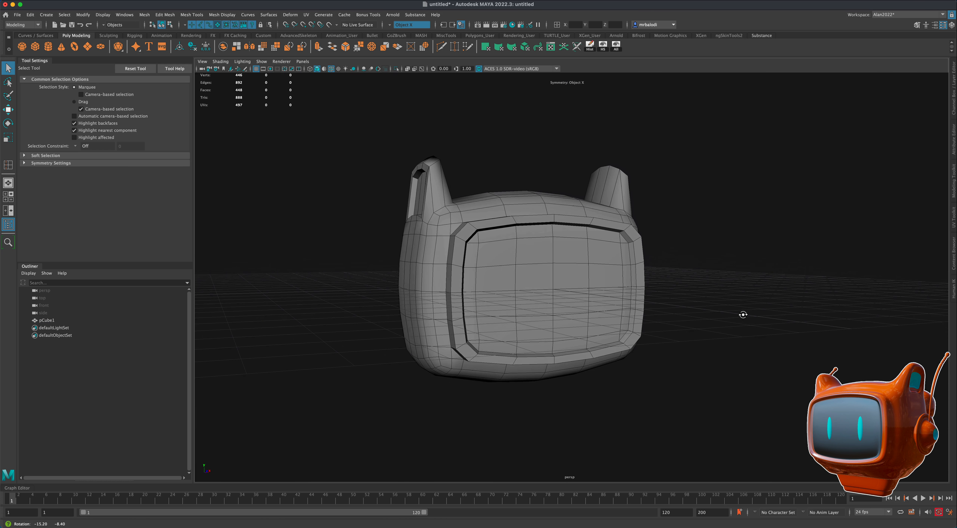
Step: Preview the eared head with mesh smoothing from several angles and switch back to the unsmoothed display
{"action": "left_click", "coordinate": [573, 276]}
{"action": "key", "text": "3"}
{"action": "left_click_drag", "start_coordinate": [666, 298], "coordinate": [718, 323], "text": "alt"}
{"action": "left_click", "coordinate": [704, 357]}
{"action": "left_click_drag", "start_coordinate": [703, 357], "coordinate": [680, 353], "text": "alt"}
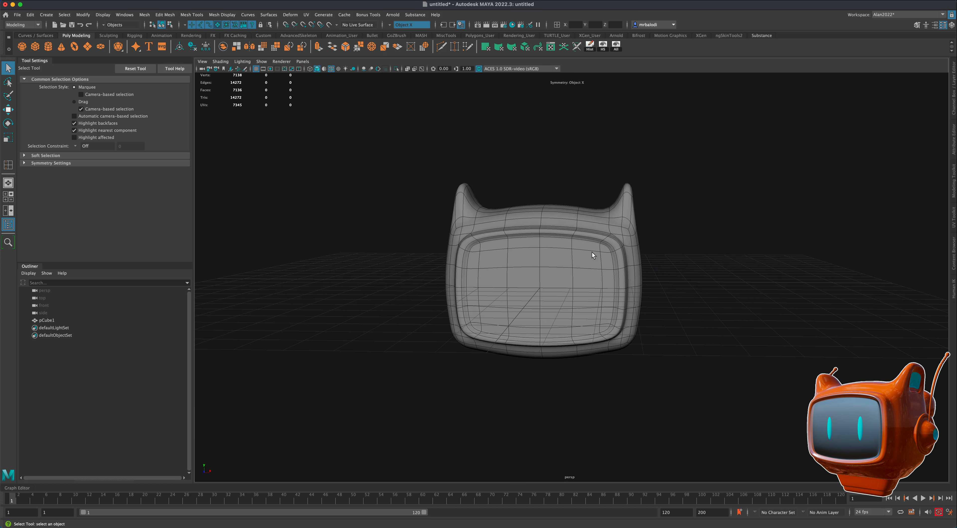
{"action": "left_click", "coordinate": [592, 254]}
{"action": "key", "text": "1"}
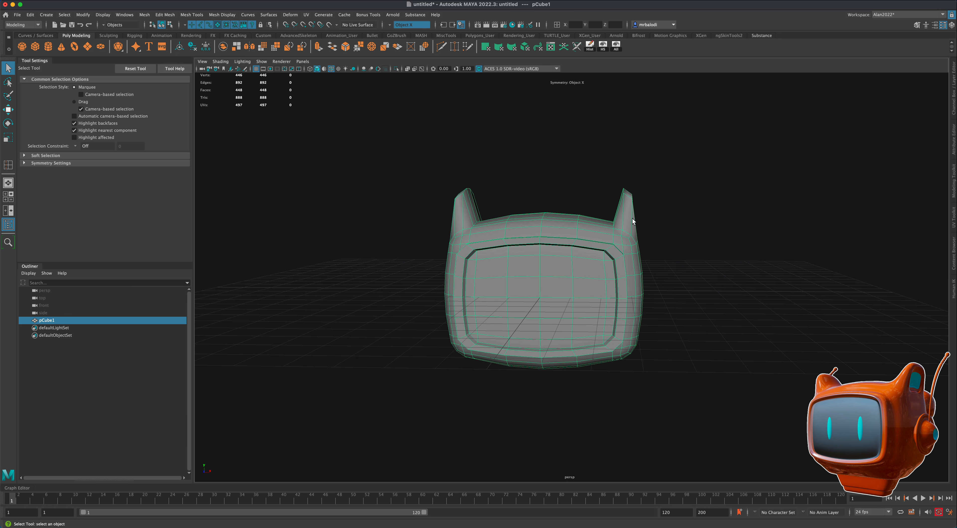
Step: In vertex mode, select the ear tips and move them symmetrically outward along X, and return to object mode
{"action": "right_click", "coordinate": [632, 218]}
{"action": "left_click", "coordinate": [599, 220]}
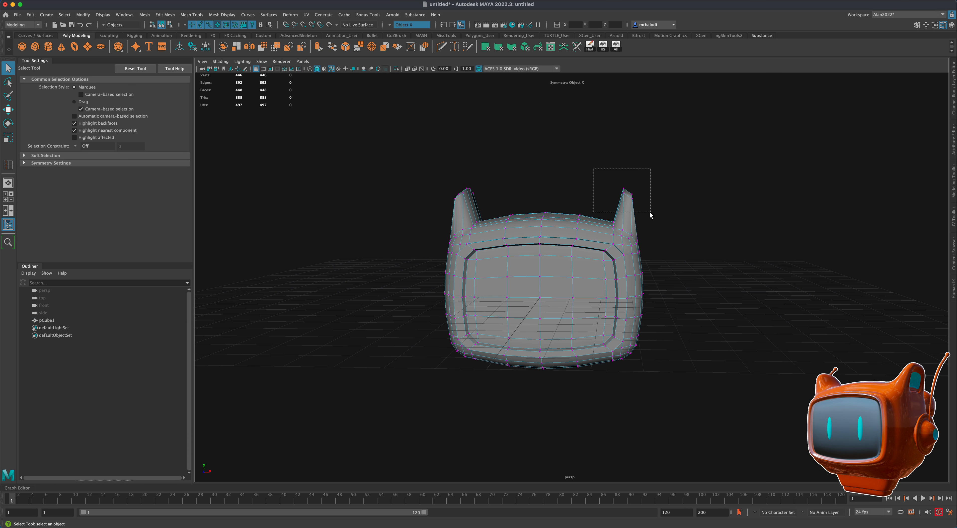
{"action": "left_click_drag", "start_coordinate": [650, 213], "coordinate": [676, 201]}
{"action": "left_click", "coordinate": [8, 109]}
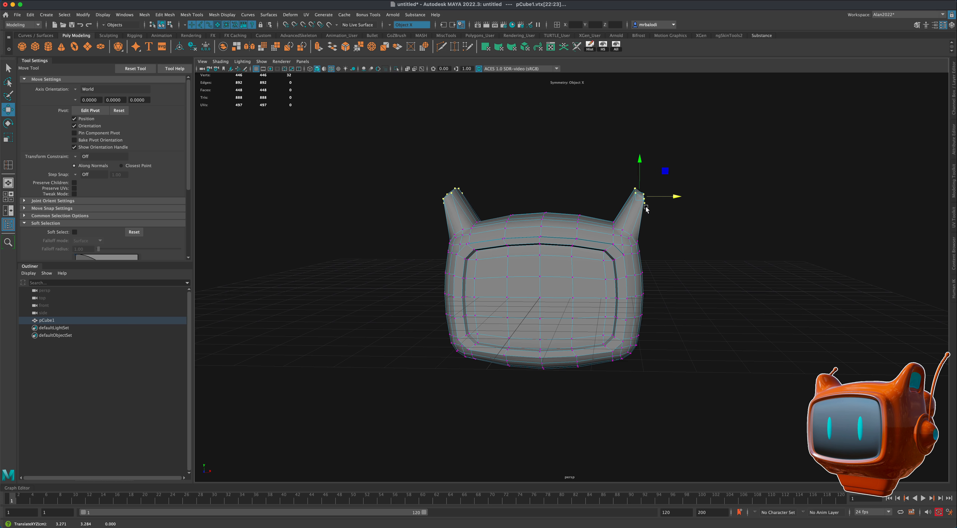
{"action": "right_click", "coordinate": [632, 210]}
{"action": "left_click", "coordinate": [659, 200]}
Step: In face mode, select the symmetrical block of 12 faces in the middle of the head's underside
{"action": "mouse_move", "coordinate": [728, 272]}
{"action": "left_mouse_down", "text": "alt"}
{"action": "mouse_move", "coordinate": [648, 275]}
{"action": "mouse_move", "coordinate": [725, 279]}
{"action": "left_mouse_up", "text": "alt"}
{"action": "left_click_drag", "start_coordinate": [673, 338], "coordinate": [639, 292], "text": "alt"}
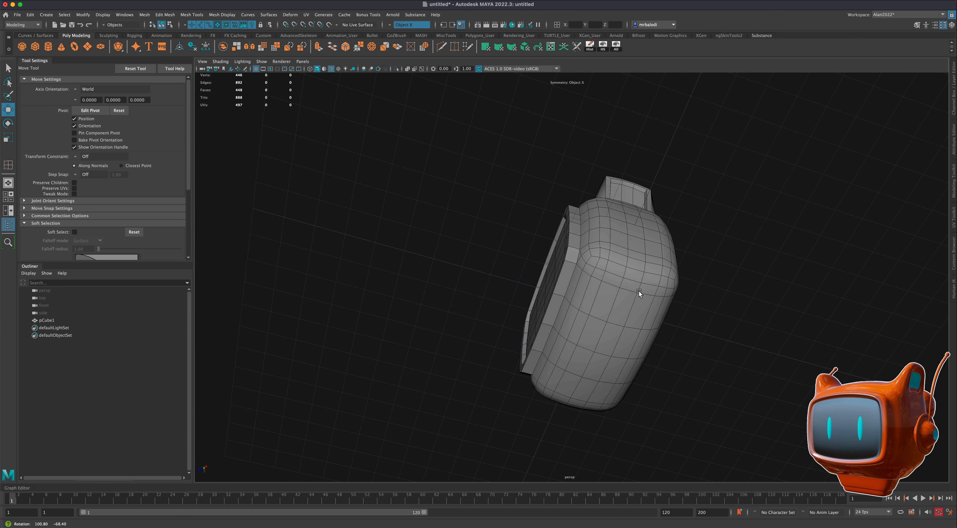
{"action": "left_click", "coordinate": [615, 311]}
{"action": "right_click_drag", "start_coordinate": [605, 318], "coordinate": [599, 335]}
{"action": "left_click", "coordinate": [603, 342]}
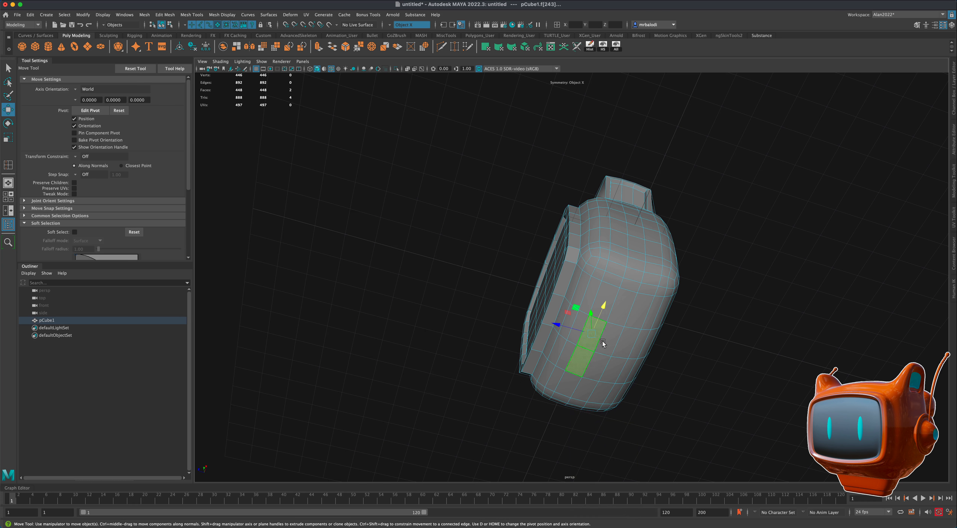
{"action": "left_click", "coordinate": [610, 345], "text": "shift"}
{"action": "left_click_drag", "start_coordinate": [718, 344], "coordinate": [655, 315], "text": "alt"}
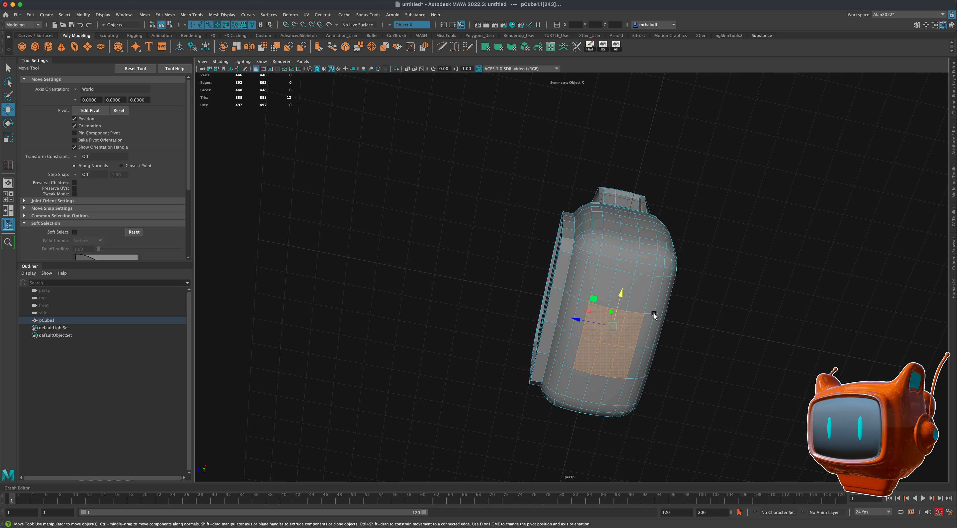
{"action": "left_click", "coordinate": [639, 305], "text": "shift"}
{"action": "left_click", "coordinate": [606, 278], "text": "shift"}
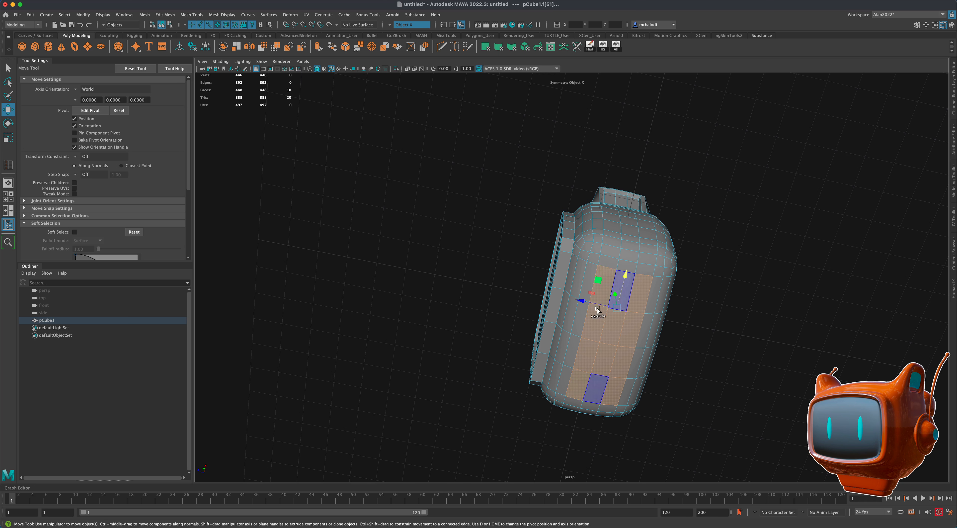
{"action": "key", "text": "super+z"}
{"action": "key", "text": "super+z"}
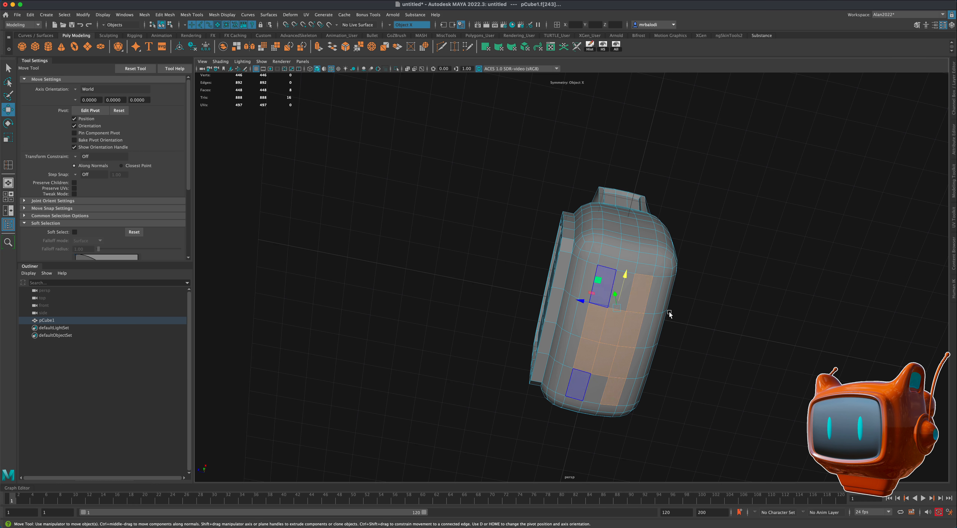
{"action": "left_click", "coordinate": [606, 280], "text": "shift"}
{"action": "left_click", "coordinate": [624, 288], "text": "shift"}
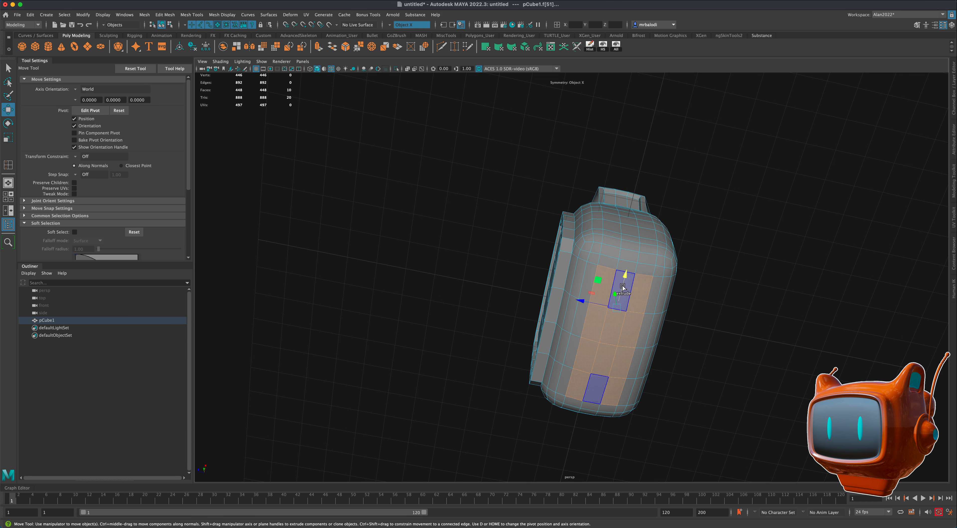
{"action": "left_click", "coordinate": [627, 287], "text": "shift"}
Step: Flatten the selected underside faces by scaling them vertically, and move the flat area slightly along Y
{"action": "left_click_drag", "start_coordinate": [727, 306], "coordinate": [503, 184], "text": "alt"}
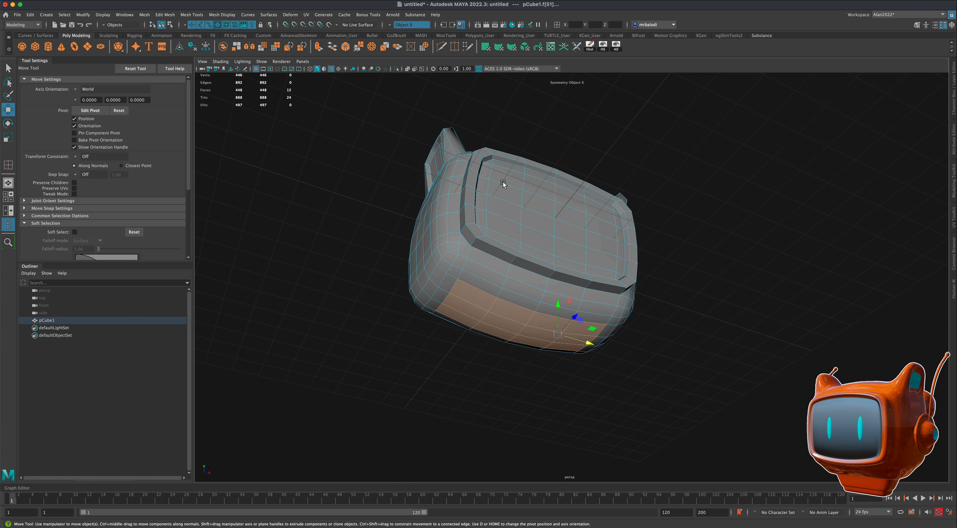
{"action": "left_click", "coordinate": [6, 141]}
{"action": "left_click_drag", "start_coordinate": [250, 207], "coordinate": [219, 218], "text": "alt"}
{"action": "left_click_drag", "start_coordinate": [371, 295], "coordinate": [308, 298], "text": "alt"}
{"action": "left_click_drag", "start_coordinate": [603, 288], "coordinate": [604, 319]}
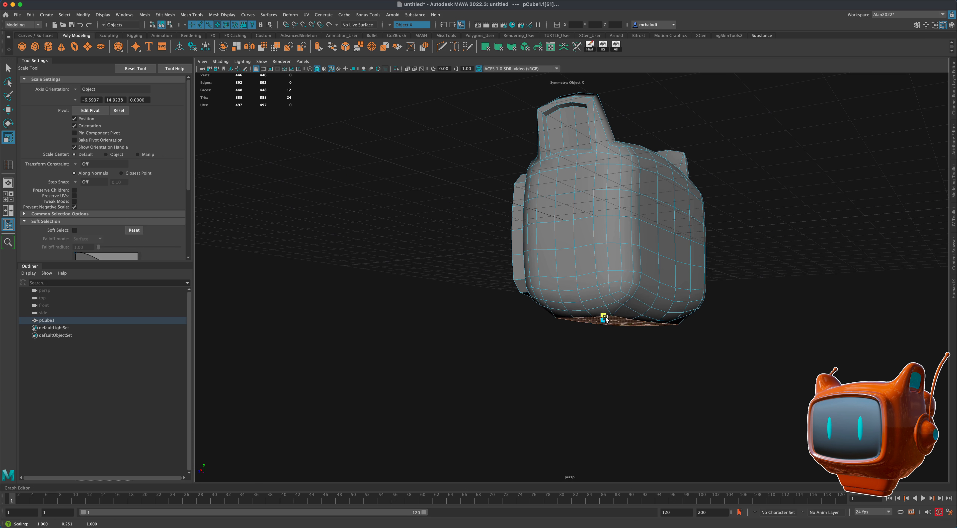
{"action": "left_click_drag", "start_coordinate": [608, 368], "coordinate": [496, 343], "text": "alt"}
{"action": "left_click", "coordinate": [8, 109]}
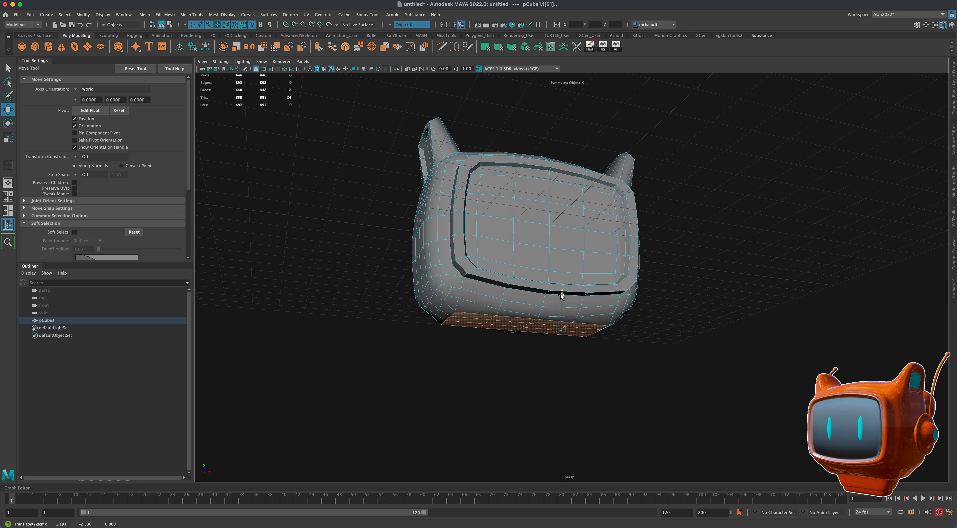
{"action": "left_click_drag", "start_coordinate": [560, 305], "coordinate": [680, 308], "text": "alt"}
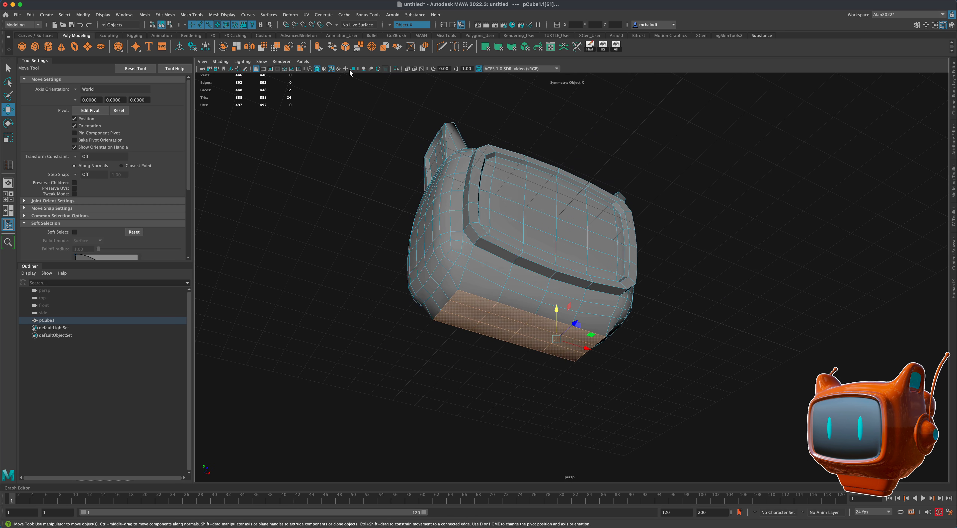
Step: Extrude the selected underside faces, turn symmetry off, and scale the new faces inward, adjusting their depth along Z, to leave a border
{"action": "left_click", "coordinate": [318, 48]}
{"action": "left_click", "coordinate": [8, 138]}
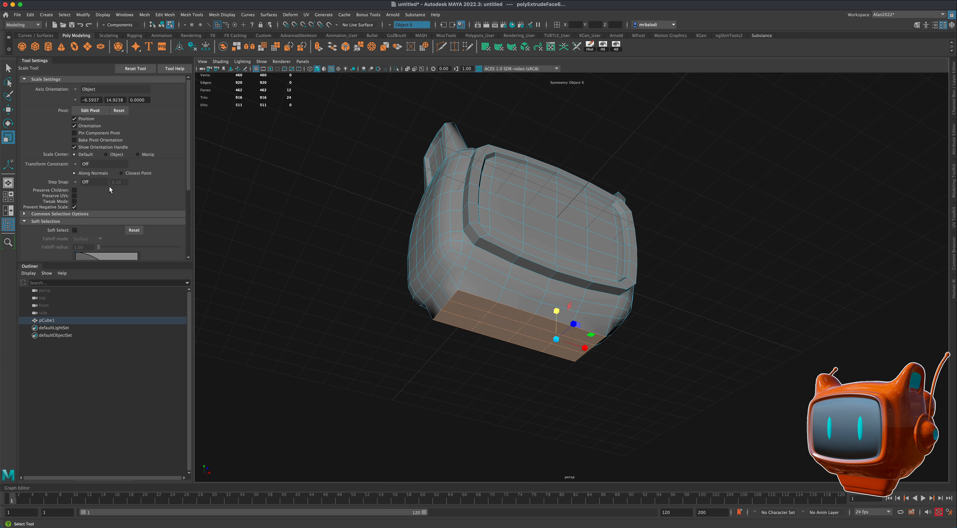
{"action": "left_click", "coordinate": [389, 24]}
{"action": "left_click", "coordinate": [402, 30]}
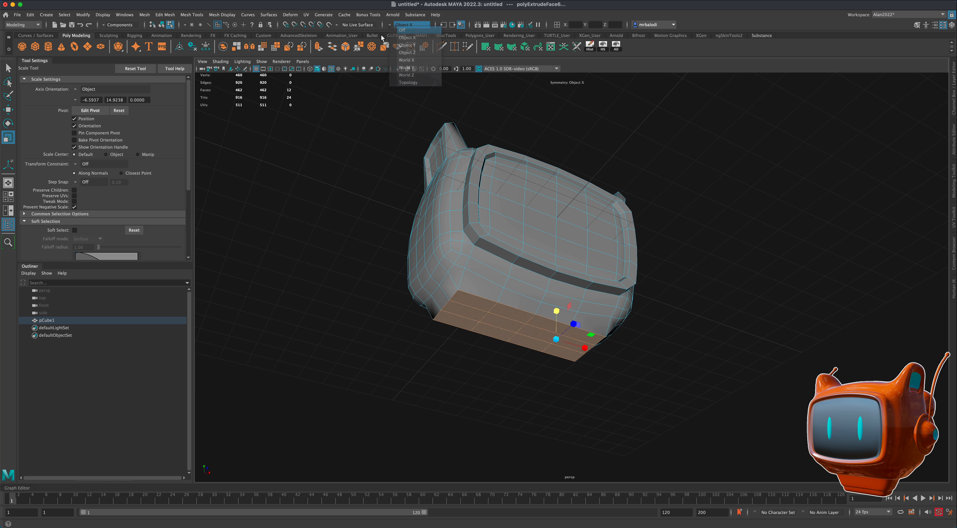
{"action": "key", "text": "e"}
{"action": "key", "text": "r"}
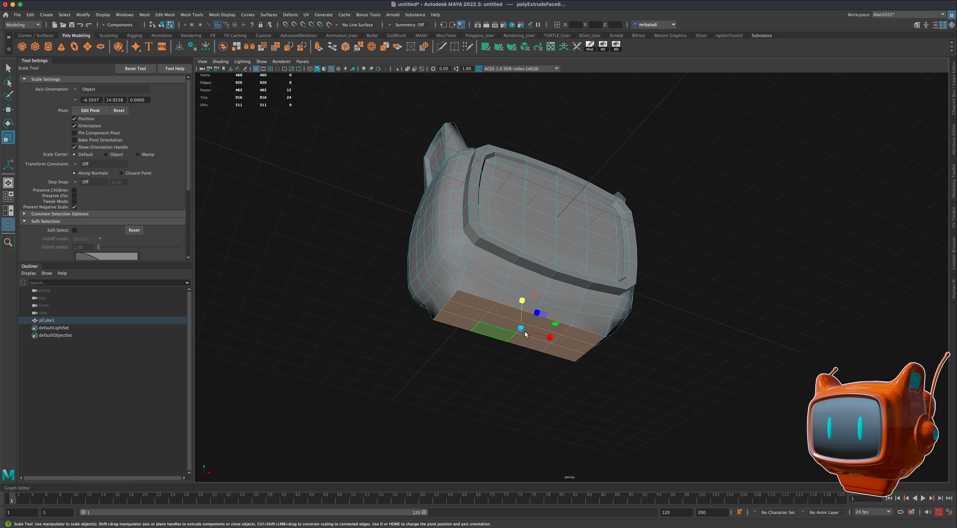
{"action": "left_click_drag", "start_coordinate": [520, 329], "coordinate": [517, 330]}
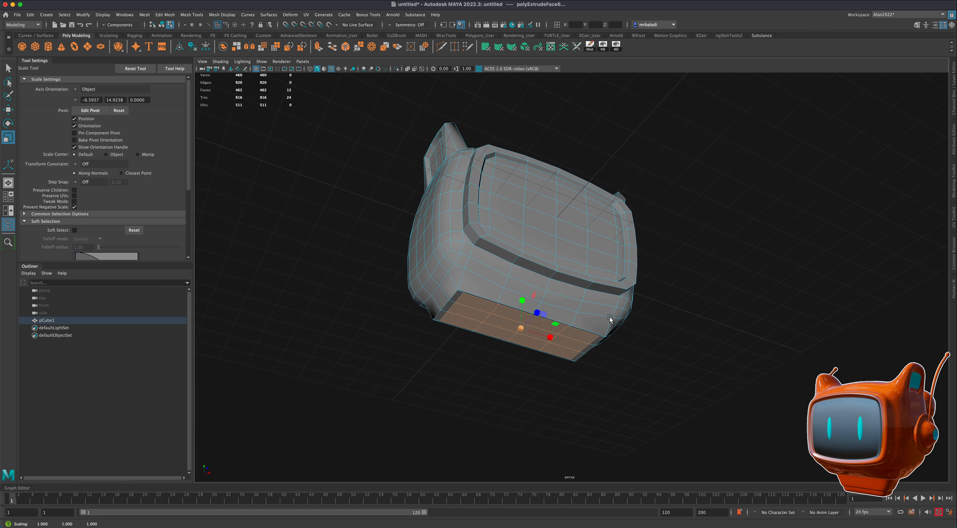
{"action": "left_click_drag", "start_coordinate": [610, 319], "coordinate": [647, 303], "text": "alt"}
{"action": "left_click_drag", "start_coordinate": [540, 285], "coordinate": [537, 290]}
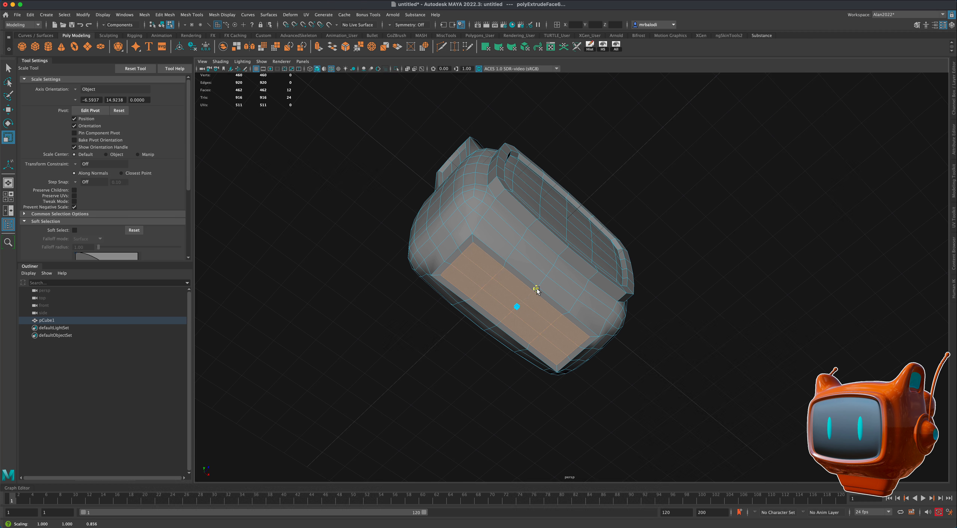
{"action": "left_click_drag", "start_coordinate": [537, 288], "coordinate": [535, 290]}
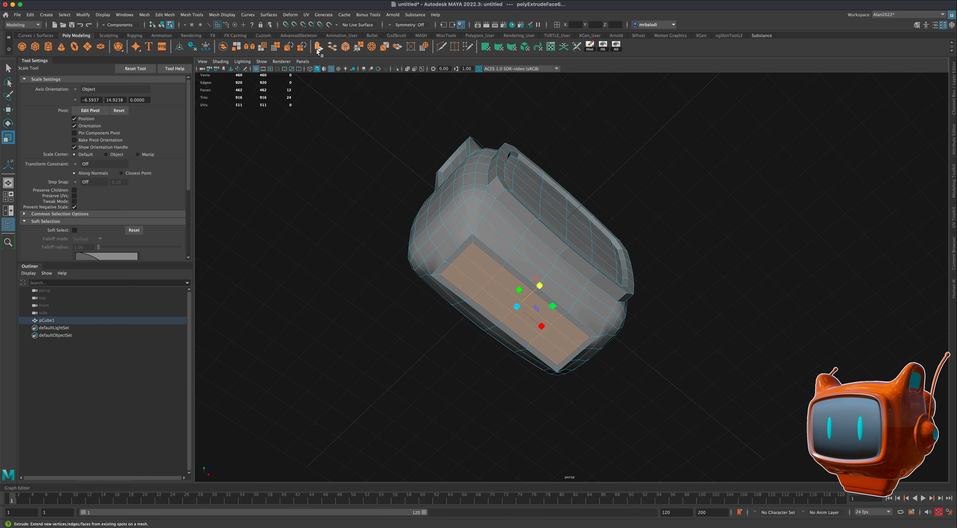
Step: Extrude the inset underside faces again, move them slightly up into the head, and scale them a little inward
{"action": "key", "text": "ctrl+e"}
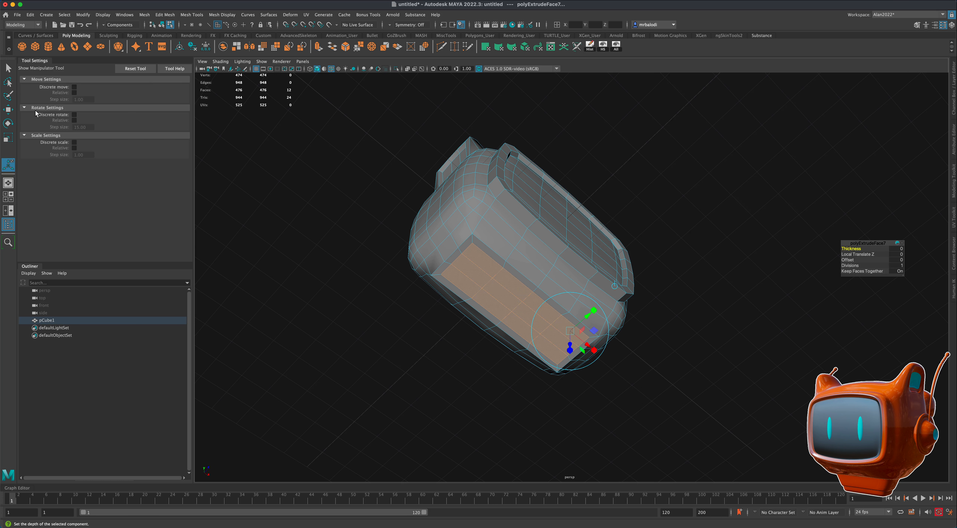
{"action": "left_click", "coordinate": [8, 109]}
{"action": "left_click_drag", "start_coordinate": [327, 234], "coordinate": [337, 239], "text": "alt"}
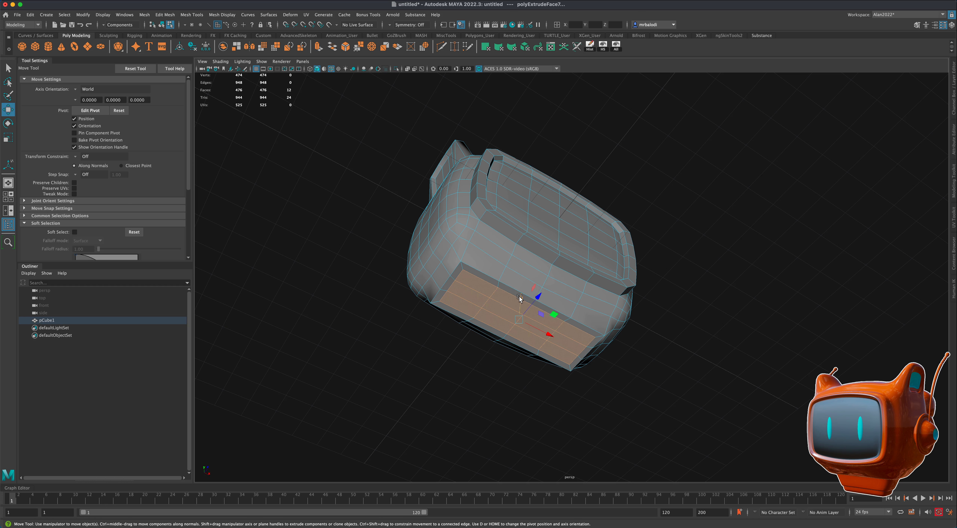
{"action": "left_click_drag", "start_coordinate": [520, 297], "coordinate": [521, 293]}
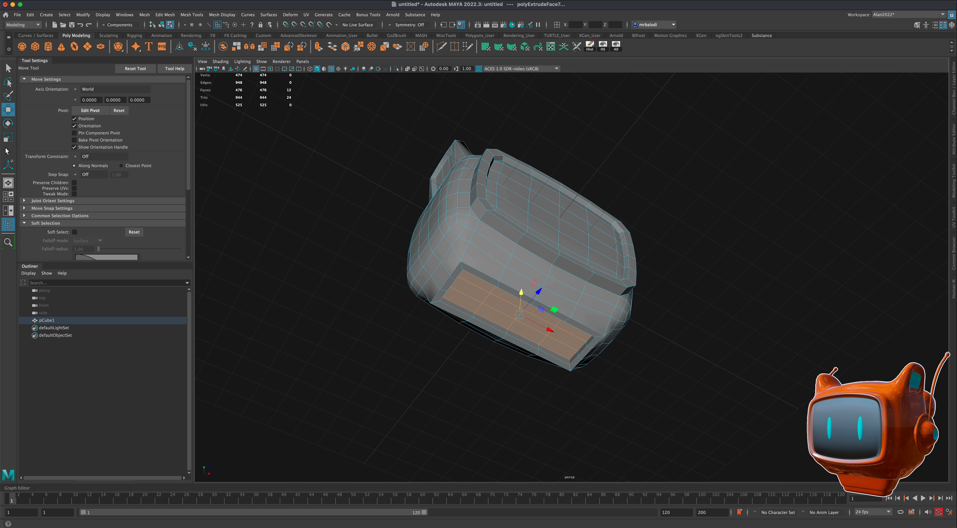
{"action": "left_click", "coordinate": [8, 137]}
{"action": "left_click_drag", "start_coordinate": [519, 314], "coordinate": [519, 316]}
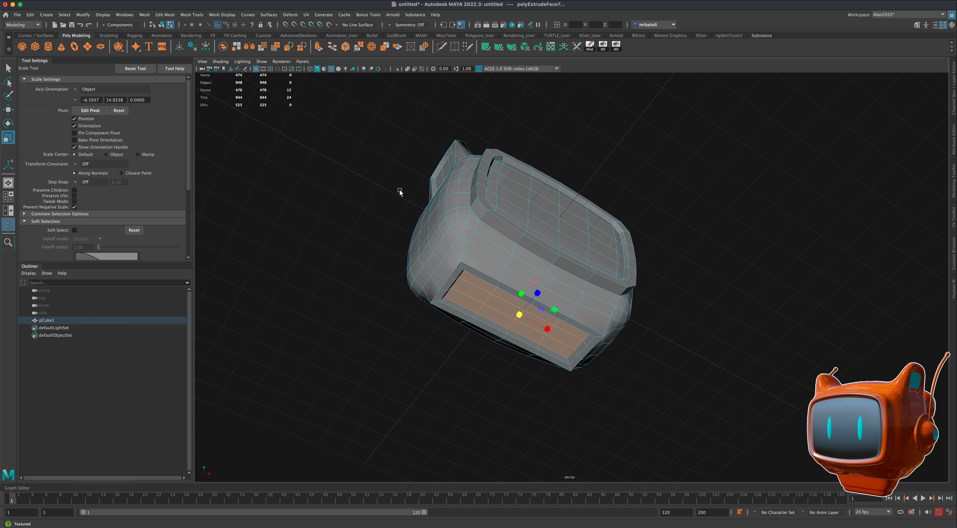
Step: Extrude the recessed underside faces down below the head as a neck, and taper its end by scaling along X and Z
{"action": "key", "text": "ctrl+e"}
{"action": "left_click", "coordinate": [9, 110]}
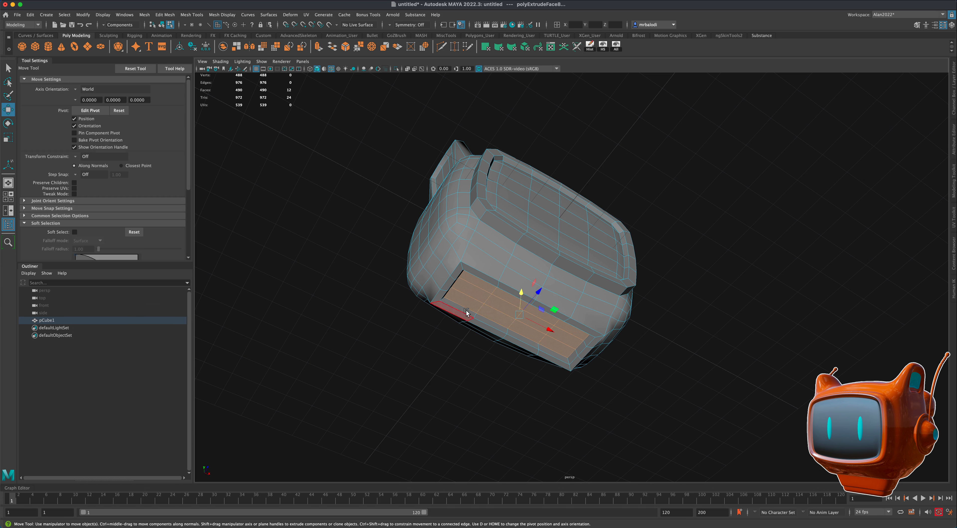
{"action": "left_click_drag", "start_coordinate": [522, 294], "coordinate": [519, 324]}
{"action": "mouse_move", "coordinate": [720, 338]}
{"action": "left_mouse_down", "text": "alt"}
{"action": "mouse_move", "coordinate": [694, 357]}
{"action": "mouse_move", "coordinate": [709, 351]}
{"action": "left_mouse_up", "text": "alt"}
{"action": "left_click", "coordinate": [8, 139]}
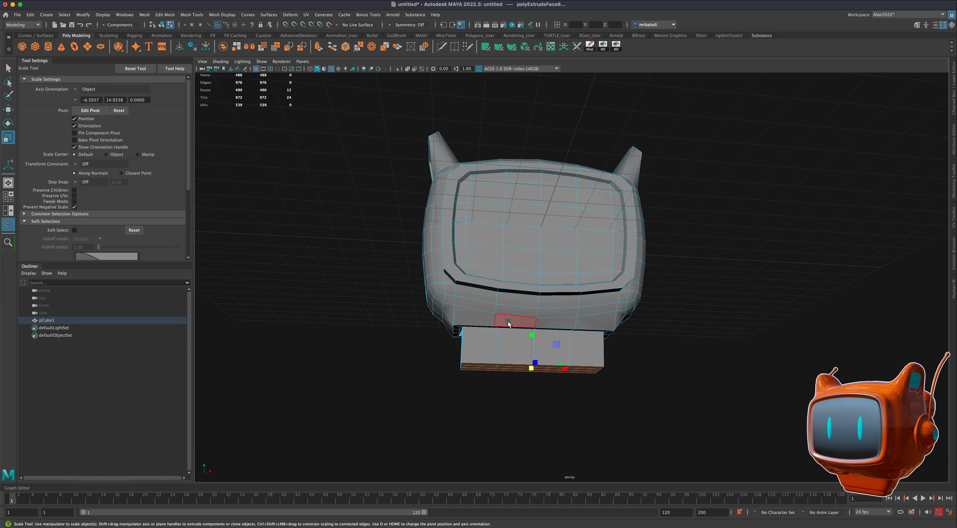
{"action": "left_click_drag", "start_coordinate": [561, 370], "coordinate": [655, 355]}
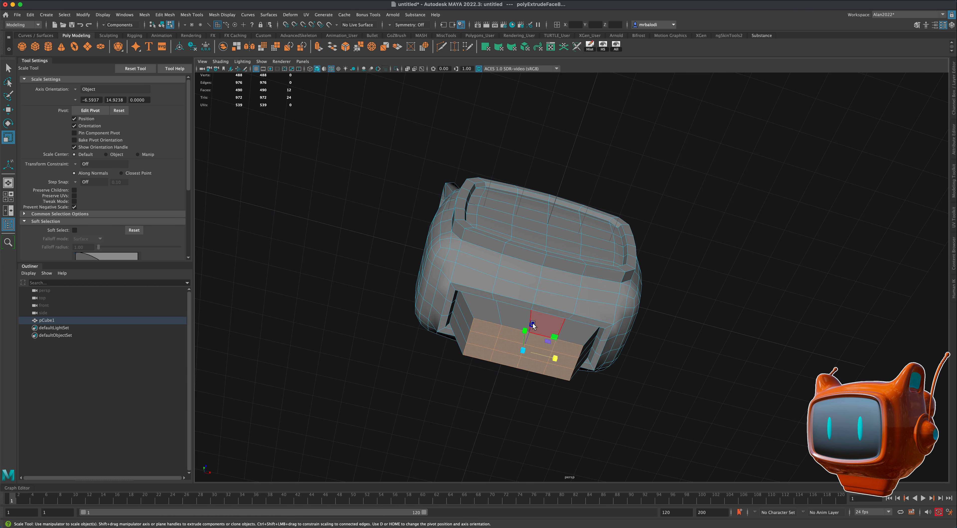
{"action": "left_click_drag", "start_coordinate": [533, 326], "coordinate": [674, 334]}
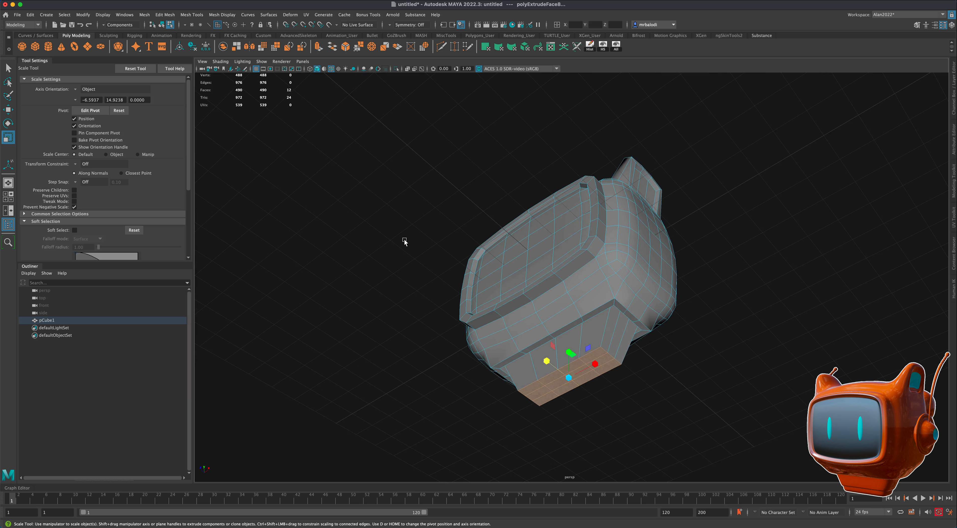
Step: Select the edges around the neck's bottom perimeter and bevel them with 2 segments and a fraction of 0.7
{"action": "left_click", "coordinate": [8, 68]}
{"action": "left_click_drag", "start_coordinate": [303, 277], "coordinate": [334, 275], "text": "alt"}
{"action": "right_click_drag", "start_coordinate": [549, 357], "coordinate": [553, 296]}
{"action": "double_click", "coordinate": [577, 366]}
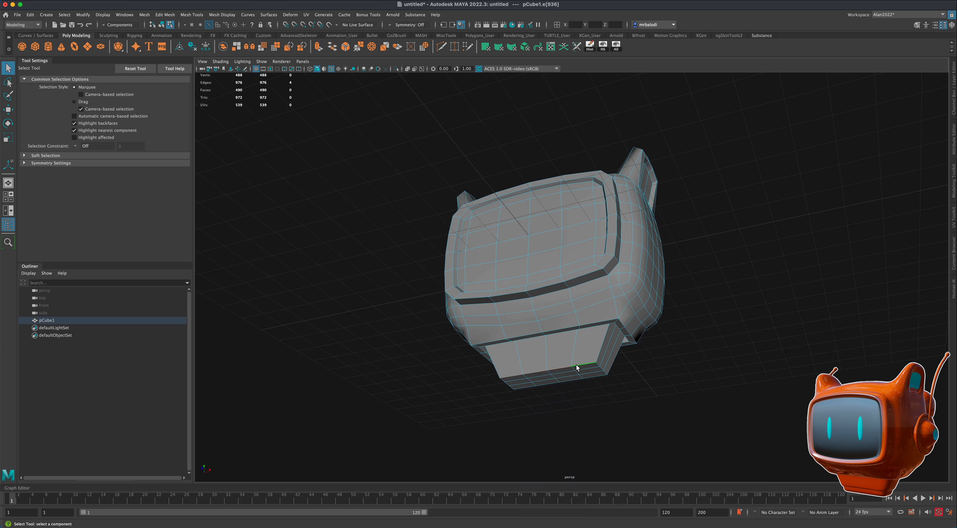
{"action": "double_click", "coordinate": [598, 365], "text": "shift"}
{"action": "left_click", "coordinate": [346, 46]}
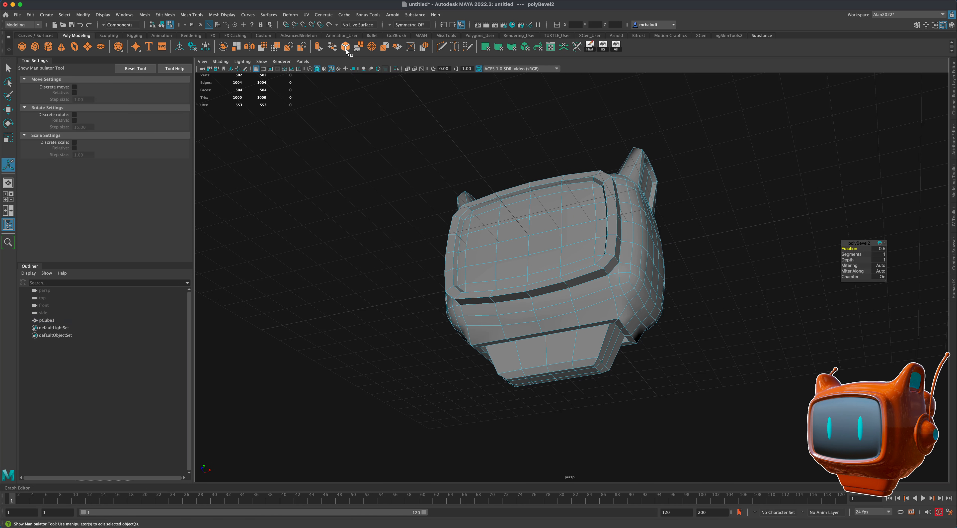
{"action": "left_click_drag", "start_coordinate": [846, 255], "coordinate": [850, 255]}
{"action": "mouse_move", "coordinate": [791, 267]}
{"action": "left_mouse_down", "text": "alt"}
{"action": "mouse_move", "coordinate": [770, 265]}
{"action": "mouse_move", "coordinate": [780, 265]}
{"action": "left_mouse_up", "text": "alt"}
{"action": "left_click_drag", "start_coordinate": [852, 246], "coordinate": [853, 249]}
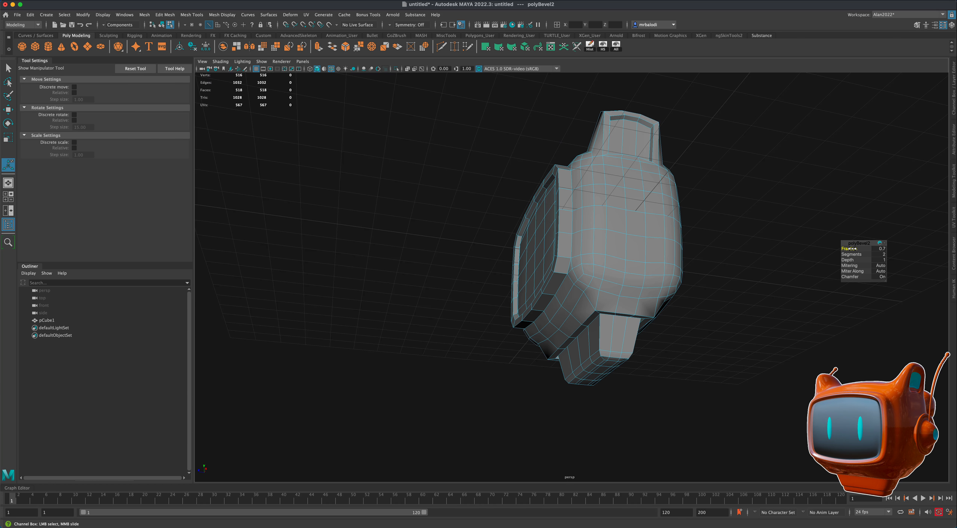
{"action": "left_click_drag", "start_coordinate": [769, 267], "coordinate": [802, 267], "text": "alt"}
{"action": "left_click", "coordinate": [8, 68]}
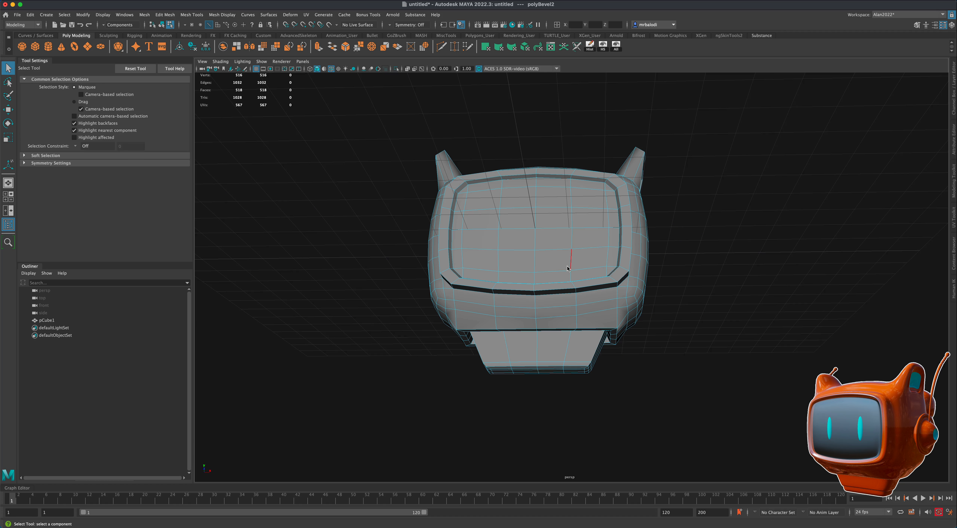
Step: Return to object mode, select the head, and display it with smooth mesh preview
{"action": "right_click_drag", "start_coordinate": [568, 265], "coordinate": [704, 275]}
{"action": "left_click", "coordinate": [704, 274]}
{"action": "left_click_drag", "start_coordinate": [713, 288], "coordinate": [737, 293], "text": "alt"}
{"action": "left_click", "coordinate": [555, 267]}
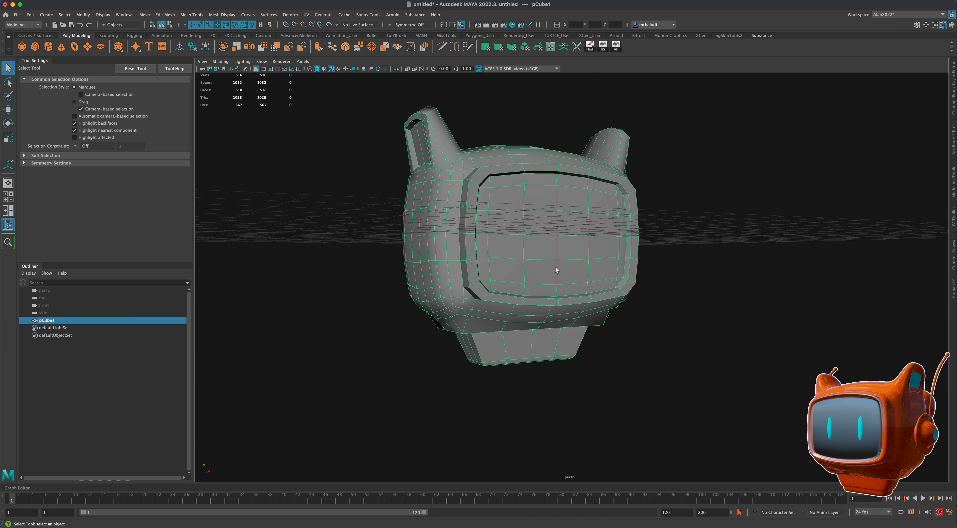
{"action": "key", "text": "3"}
{"action": "left_click", "coordinate": [718, 327]}
Step: Examine the smoothed head and neck from several angles, leaving the viewport grid displayed
{"action": "left_click_drag", "start_coordinate": [718, 327], "coordinate": [721, 345], "text": "alt"}
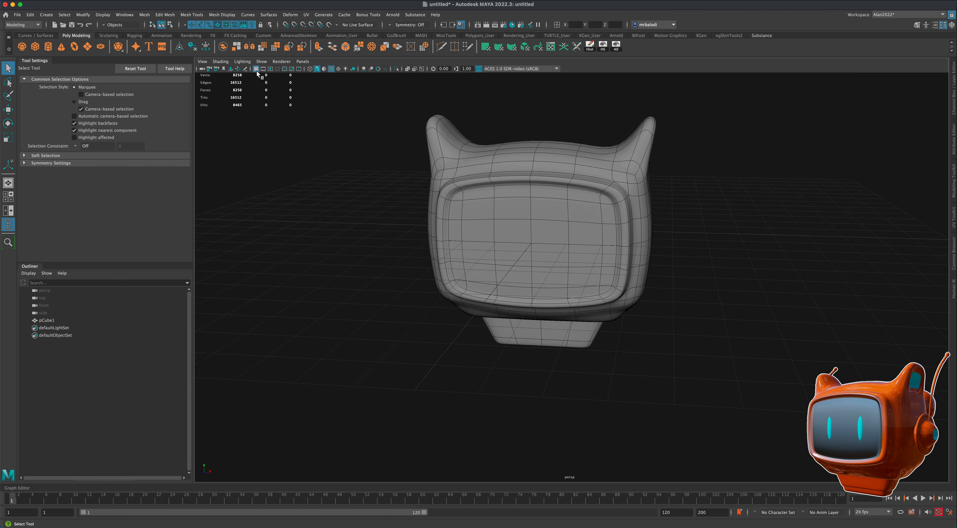
{"action": "left_click_drag", "start_coordinate": [712, 304], "coordinate": [709, 328], "text": "alt"}
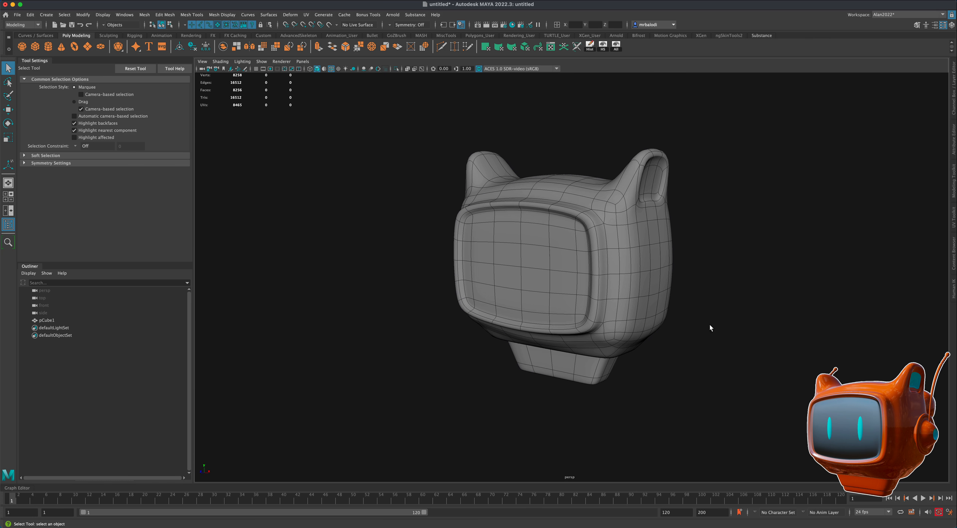
{"action": "left_click", "coordinate": [646, 296]}
{"action": "left_click_drag", "start_coordinate": [654, 298], "coordinate": [717, 321], "text": "alt"}
{"action": "left_click", "coordinate": [738, 319]}
{"action": "left_click", "coordinate": [256, 68]}
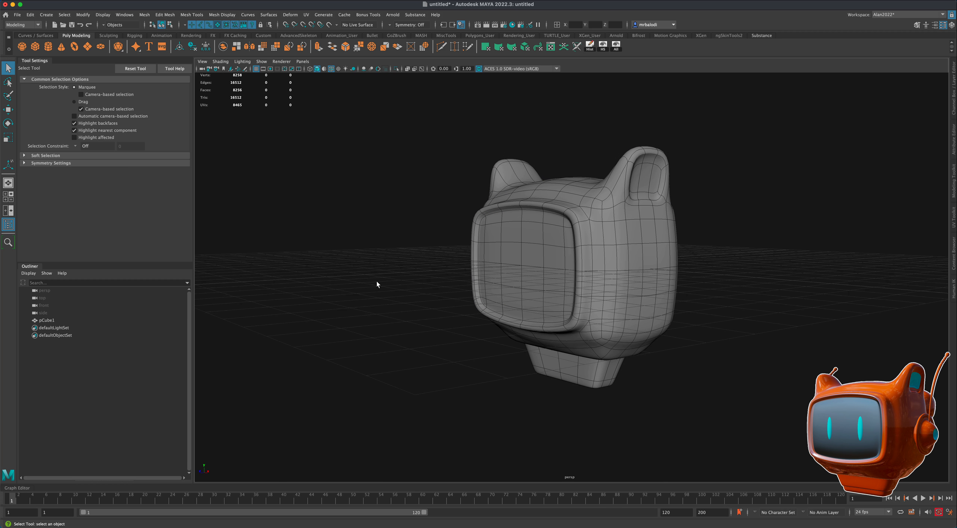
{"action": "left_click_drag", "start_coordinate": [376, 282], "coordinate": [391, 279], "text": "alt"}
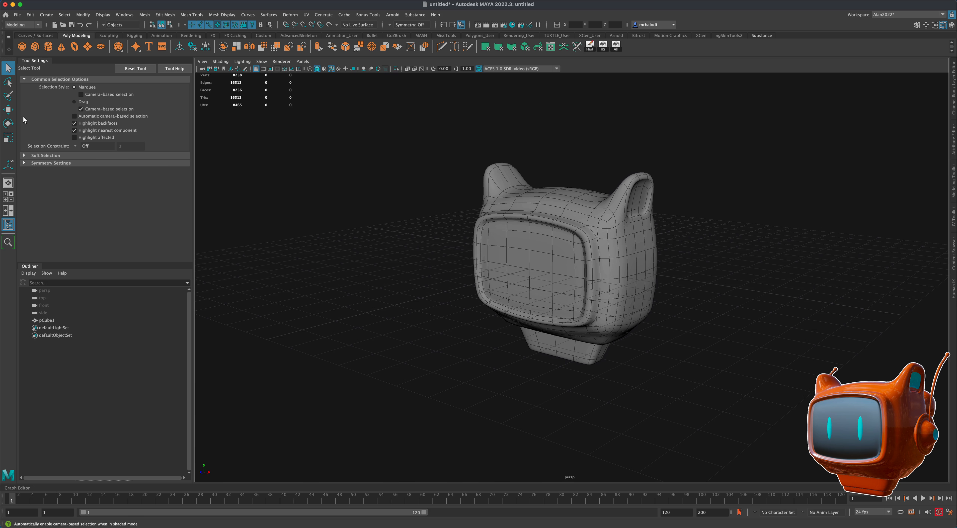
Step: Create a polygon cube beside the head and smooth it with 2 divisions into a sphere
{"action": "left_click", "coordinate": [36, 47]}
{"action": "left_click_drag", "start_coordinate": [358, 286], "coordinate": [367, 306]}
{"action": "key", "text": "q"}
{"action": "left_click", "coordinate": [144, 15]}
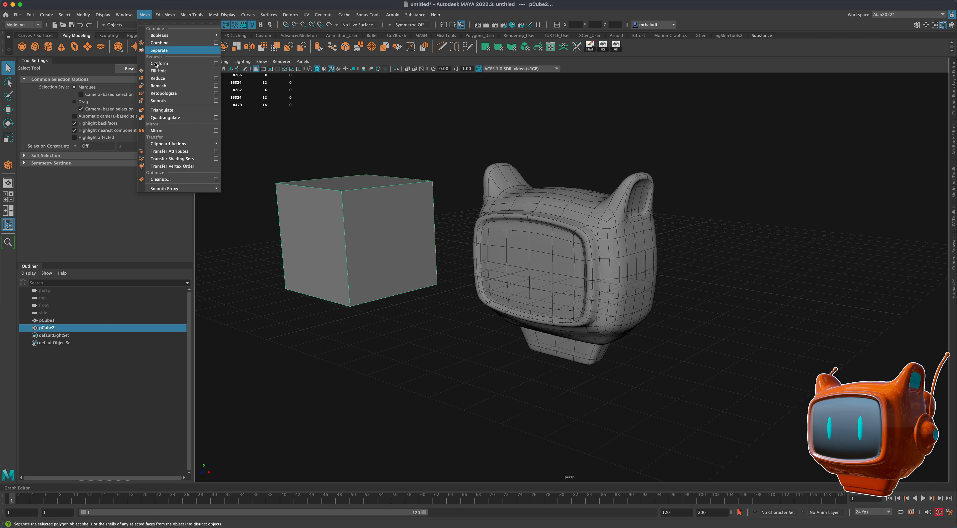
{"action": "left_click", "coordinate": [167, 101]}
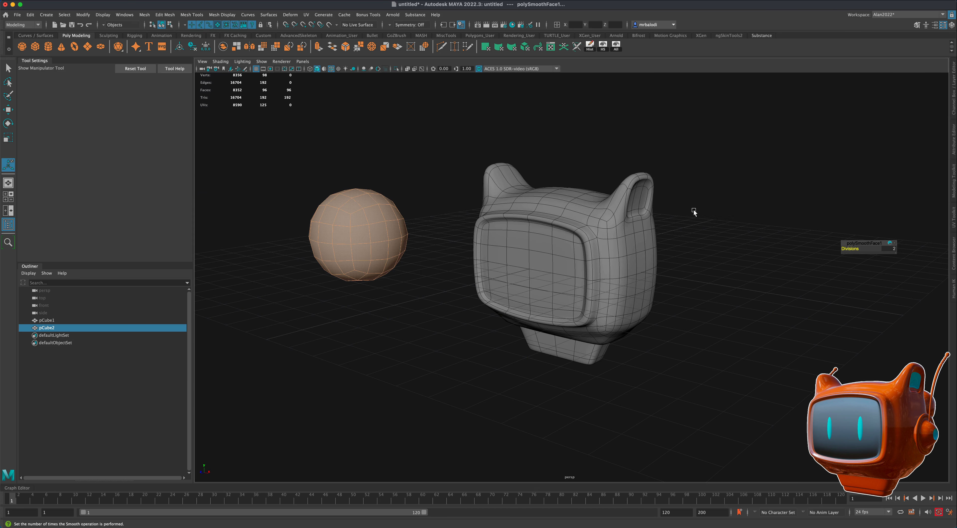
{"action": "left_click", "coordinate": [8, 68]}
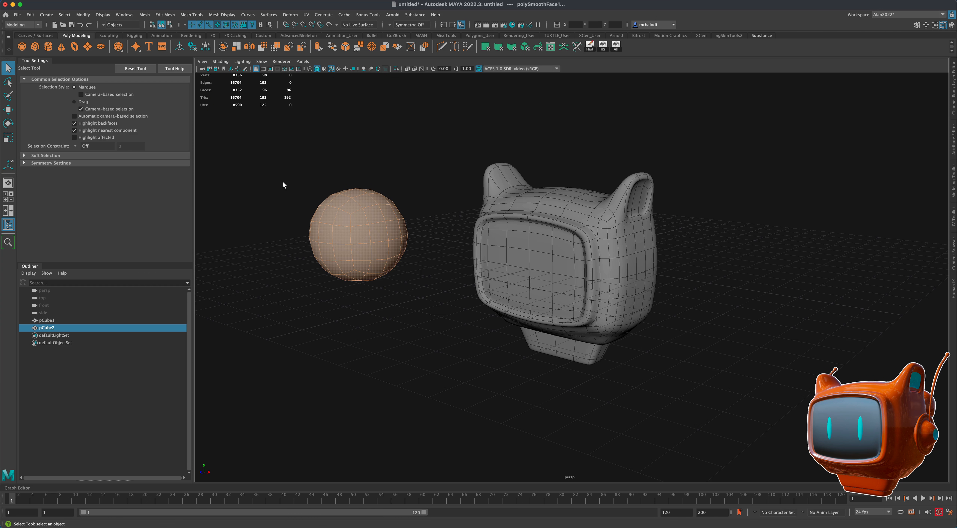
Step: In face mode, delete the face loops on one half of the sphere to leave an open hemisphere, and return to object mode
{"action": "left_click_drag", "start_coordinate": [282, 183], "coordinate": [296, 179], "text": "alt"}
{"action": "right_click", "coordinate": [382, 212]}
{"action": "right_click_drag", "start_coordinate": [383, 212], "coordinate": [385, 232]}
{"action": "left_click", "coordinate": [390, 218]}
{"action": "double_click", "coordinate": [389, 231], "text": "shift"}
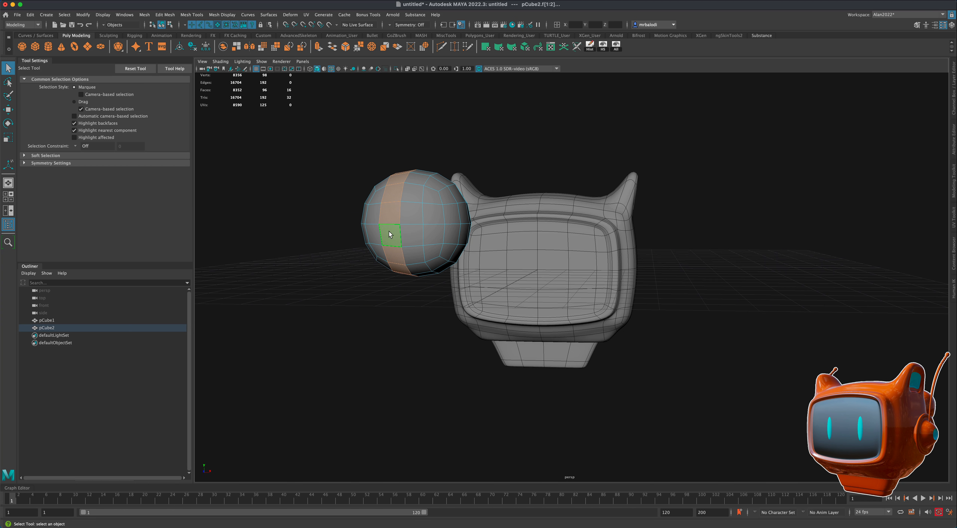
{"action": "key", "text": "Delete"}
{"action": "double_click", "coordinate": [377, 231]}
{"action": "key", "text": "Delete"}
{"action": "right_click_drag", "start_coordinate": [418, 233], "coordinate": [442, 221]}
Step: Extrude the hemisphere's open border edges, scale them inward and move them along X away from the dome, and return to object mode
{"action": "left_click_drag", "start_coordinate": [359, 257], "coordinate": [368, 256], "text": "alt"}
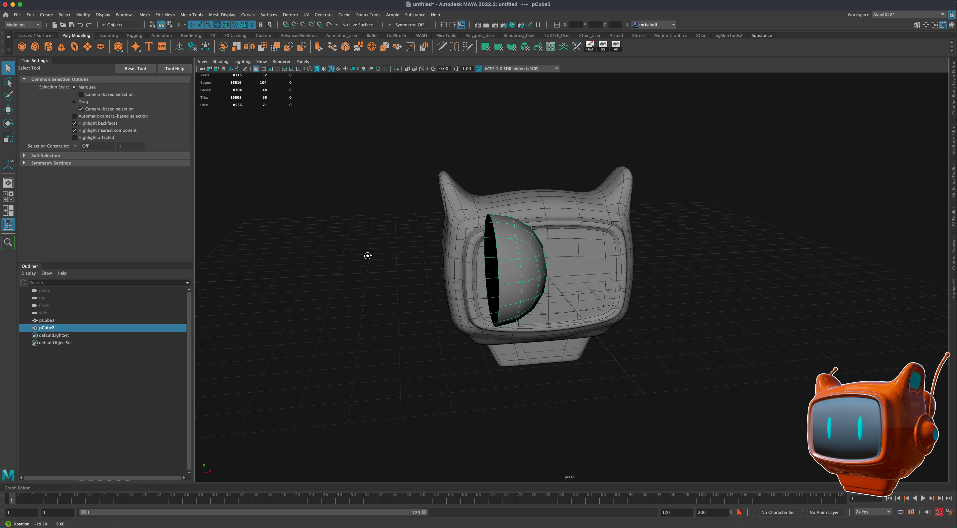
{"action": "right_click_drag", "start_coordinate": [517, 256], "coordinate": [518, 238]}
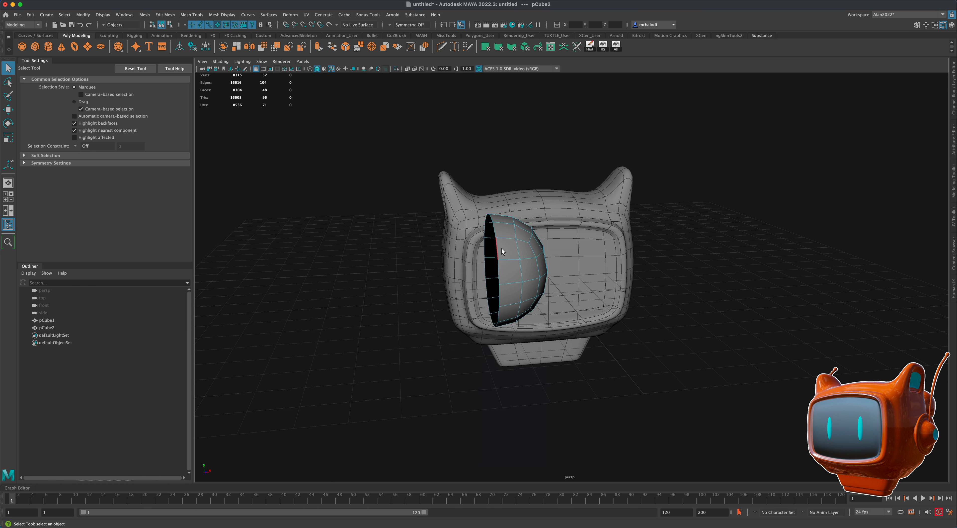
{"action": "left_click", "coordinate": [500, 249]}
{"action": "left_click", "coordinate": [318, 50]}
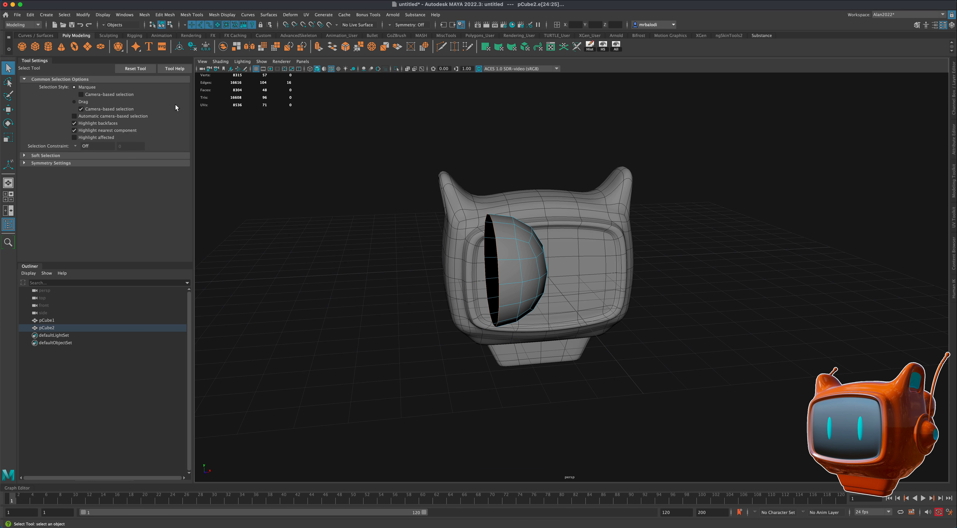
{"action": "left_click", "coordinate": [9, 139]}
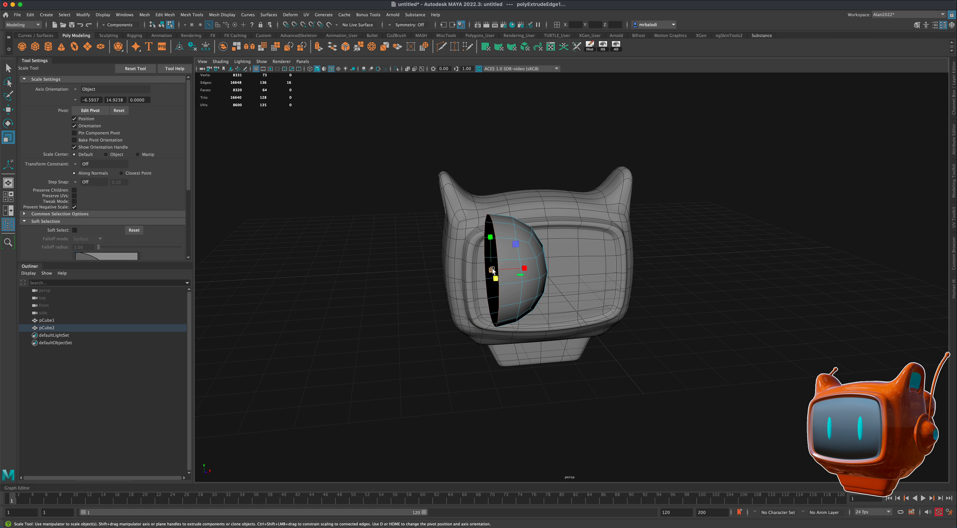
{"action": "left_click_drag", "start_coordinate": [493, 271], "coordinate": [488, 273]}
{"action": "key", "text": "w"}
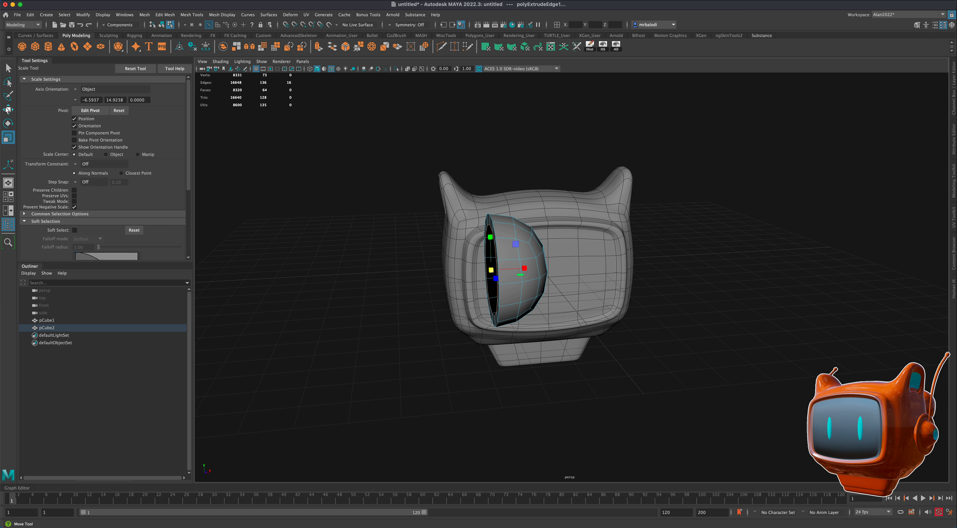
{"action": "left_click_drag", "start_coordinate": [524, 268], "coordinate": [521, 268]}
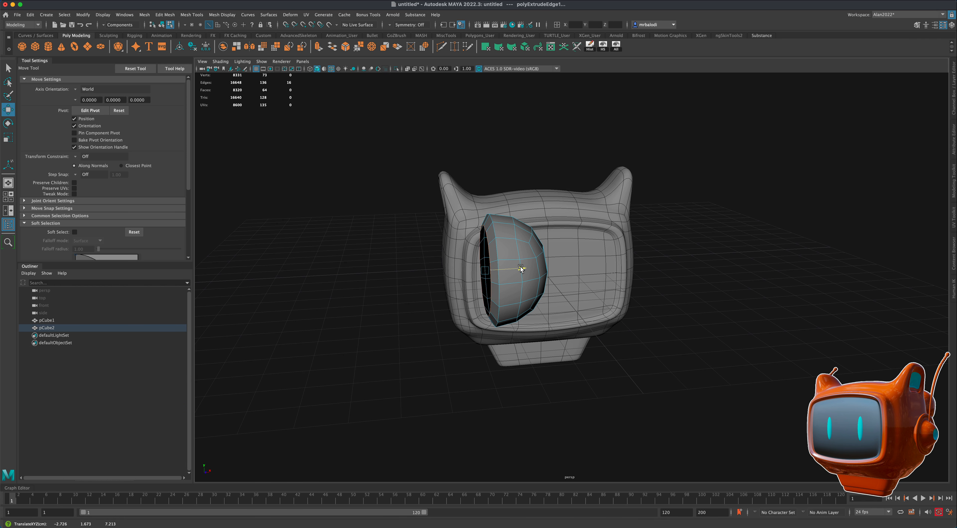
{"action": "left_click_drag", "start_coordinate": [330, 214], "coordinate": [331, 214], "text": "alt"}
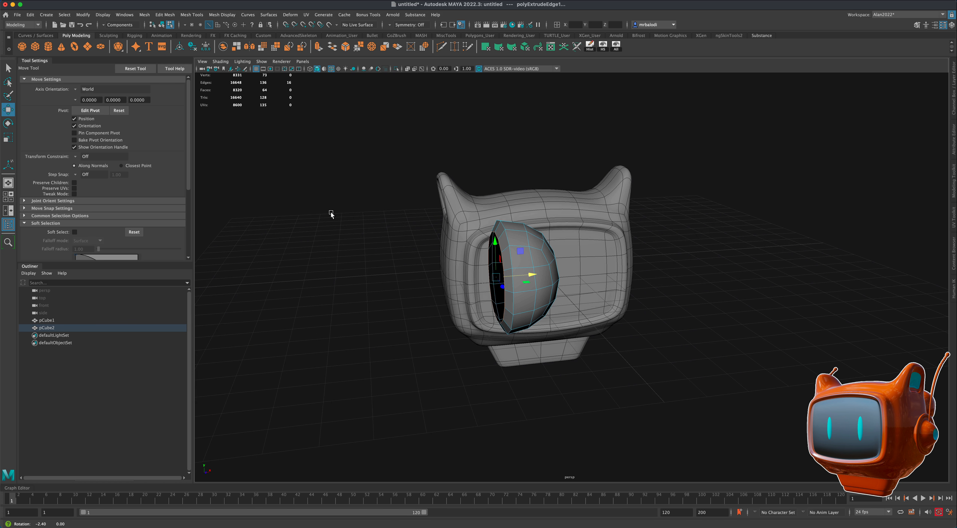
{"action": "right_click_drag", "start_coordinate": [535, 244], "coordinate": [556, 236]}
{"action": "right_click_drag", "start_coordinate": [424, 290], "coordinate": [407, 283], "text": "alt"}
{"action": "left_click_drag", "start_coordinate": [408, 283], "coordinate": [404, 286], "text": "alt"}
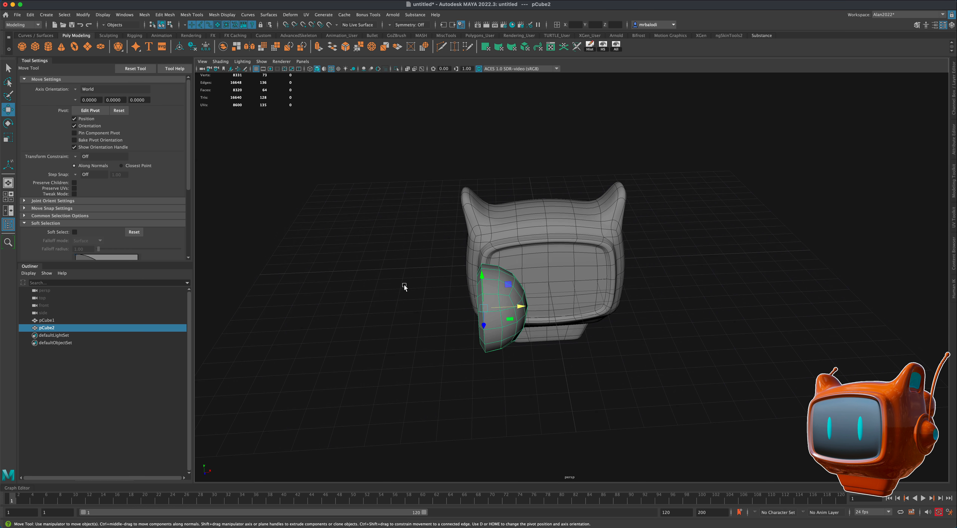
Step: In the top view, display wireframe on shaded and move the hemisphere beside the head's right end, centred on the head's depth
{"action": "key", "text": "space"}
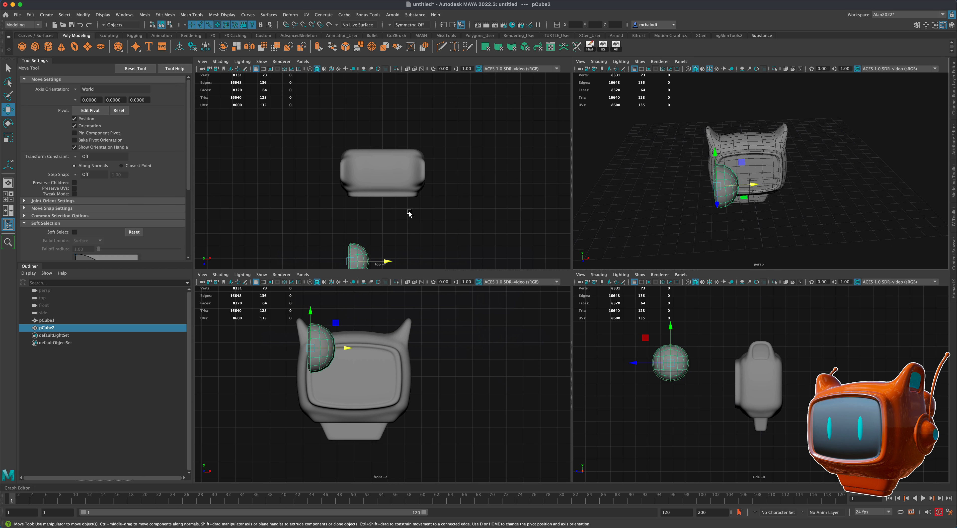
{"action": "key", "text": "space"}
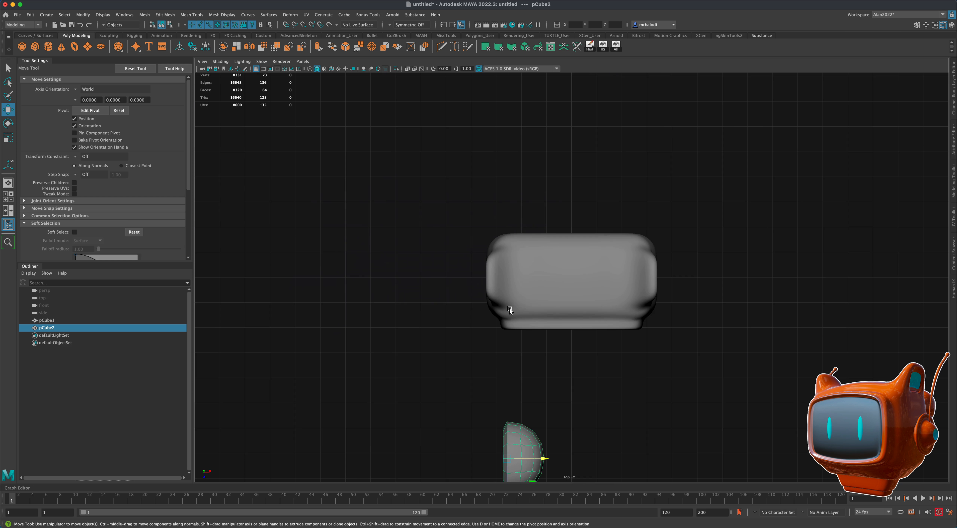
{"action": "middle_click_drag", "start_coordinate": [401, 294], "coordinate": [325, 232], "text": "alt"}
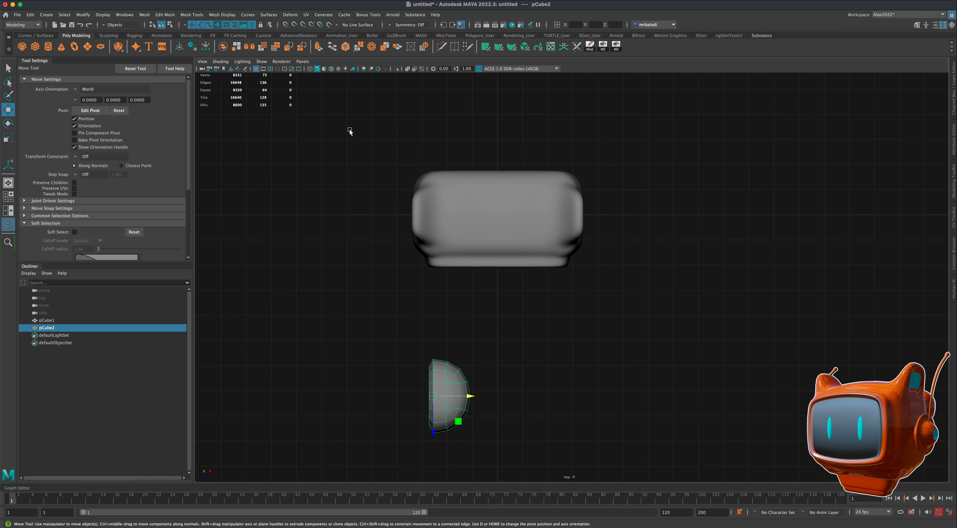
{"action": "left_click", "coordinate": [331, 68]}
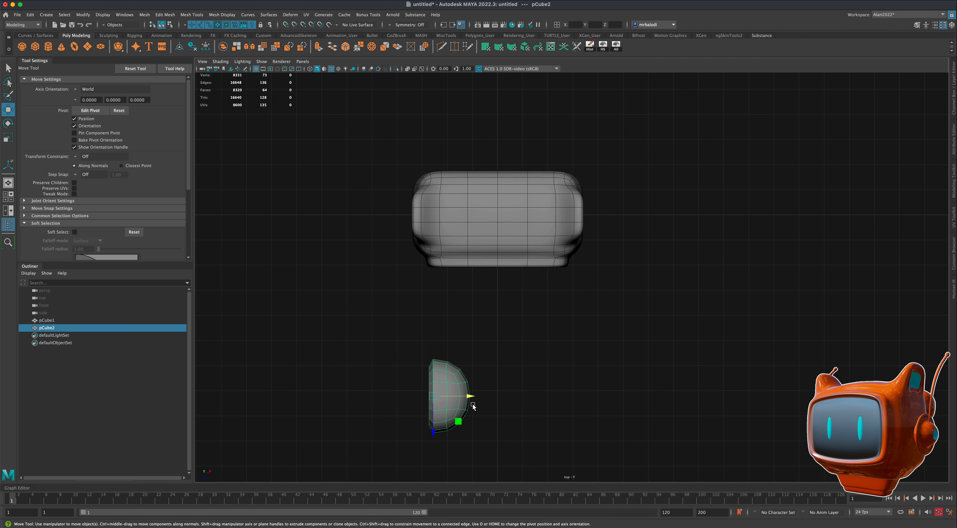
{"action": "left_click_drag", "start_coordinate": [435, 398], "coordinate": [601, 223]}
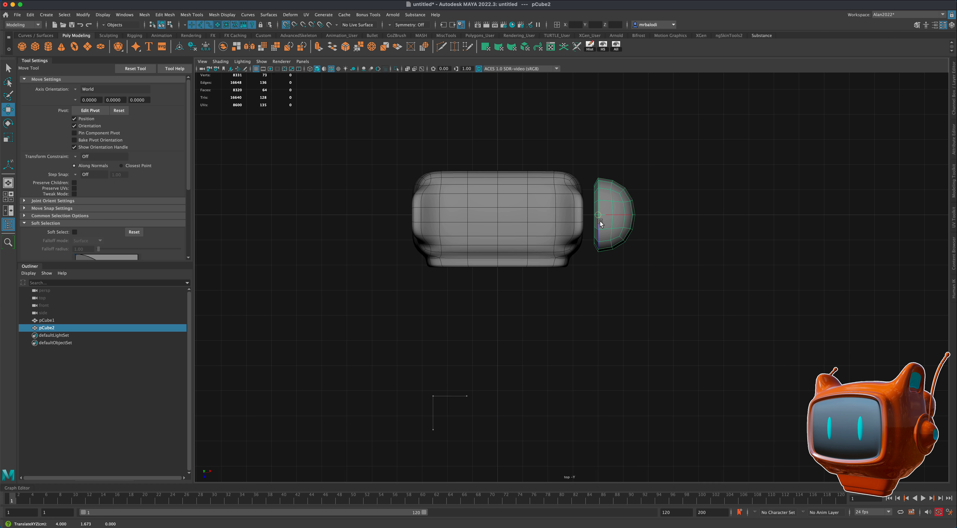
Step: Scale the hemisphere down uniformly to about half its size and return to the perspective view
{"action": "left_click", "coordinate": [11, 139]}
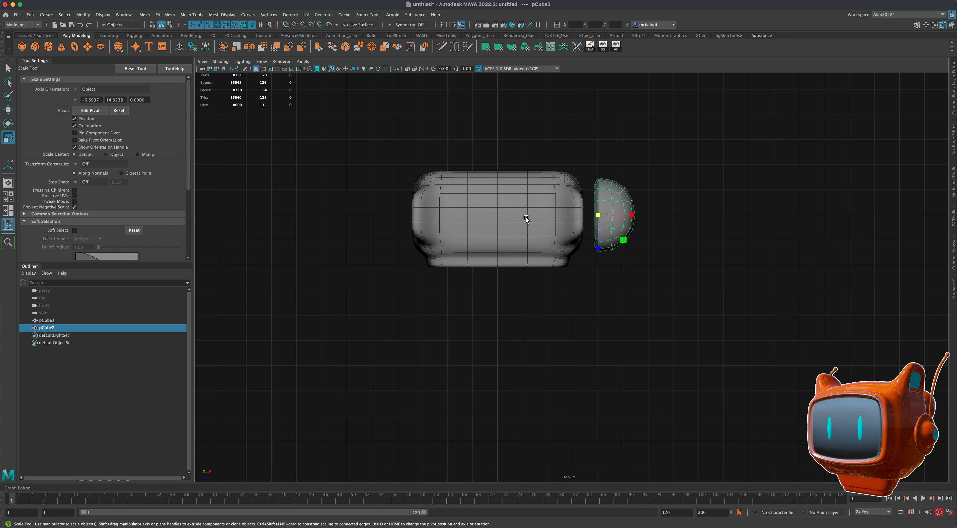
{"action": "left_click_drag", "start_coordinate": [597, 216], "coordinate": [571, 221]}
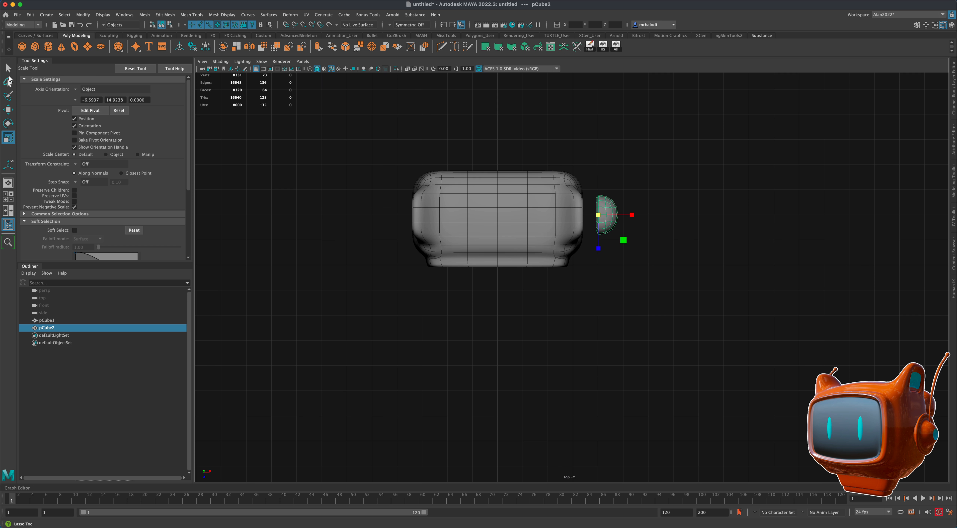
{"action": "key", "text": "q"}
{"action": "key", "text": "space"}
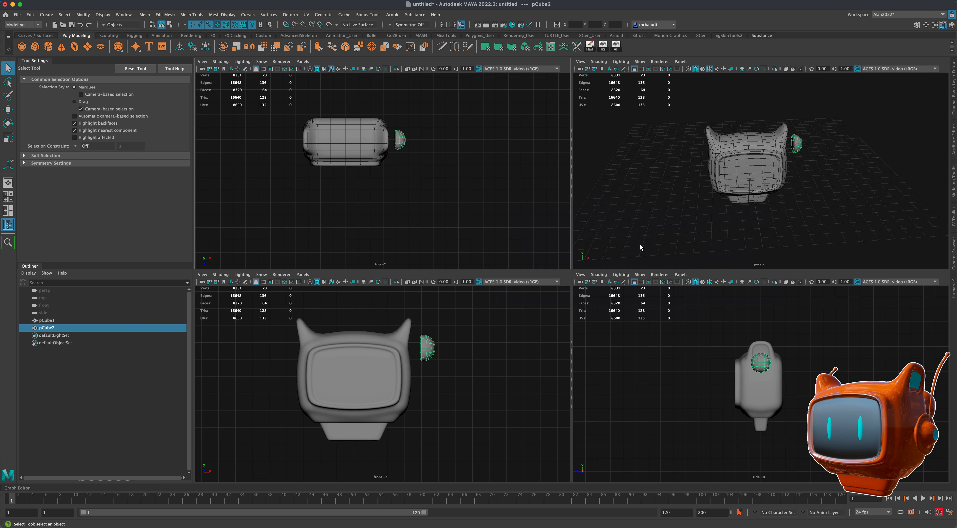
{"action": "key", "text": "space"}
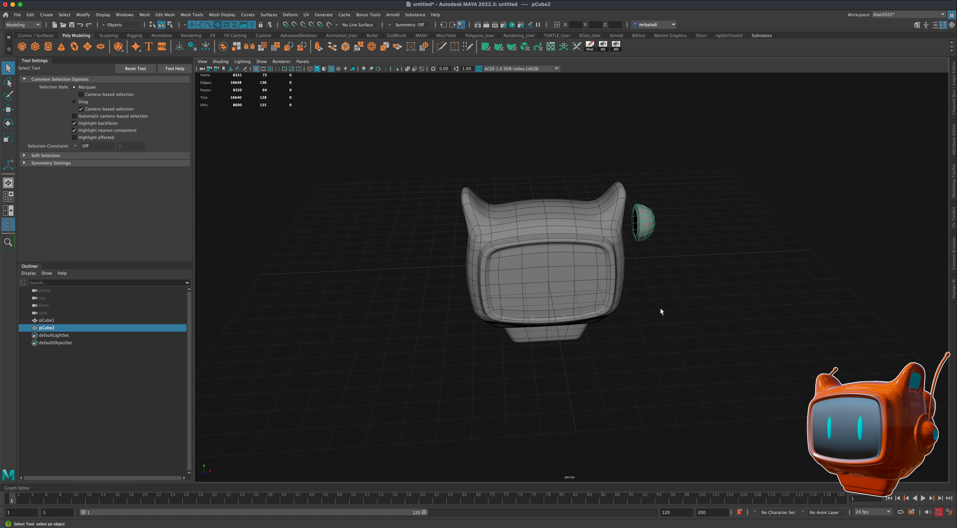
Step: Lower the hemisphere along Y to about the middle of the head's side
{"action": "left_click_drag", "start_coordinate": [660, 309], "coordinate": [640, 307], "text": "alt"}
{"action": "left_click", "coordinate": [8, 110]}
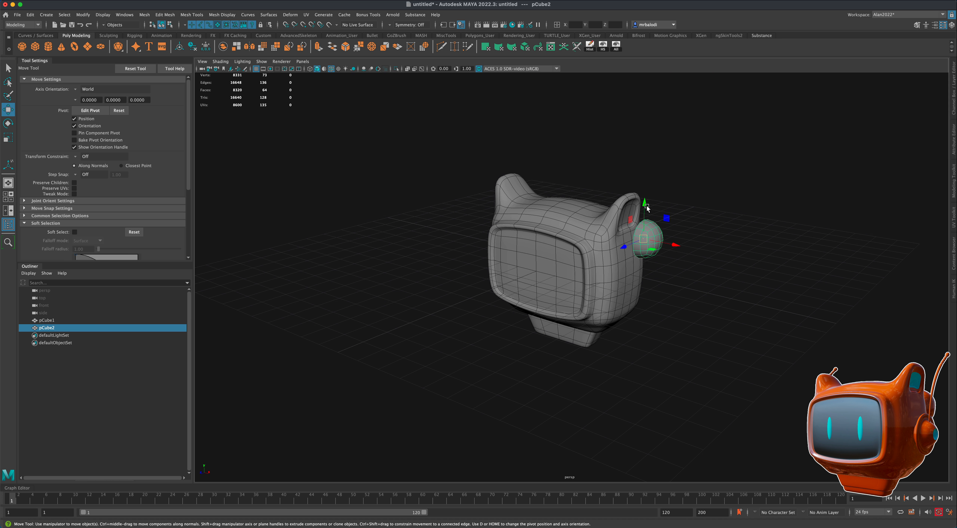
{"action": "left_click_drag", "start_coordinate": [644, 206], "coordinate": [643, 250]}
{"action": "left_click_drag", "start_coordinate": [710, 282], "coordinate": [672, 280], "text": "alt"}
{"action": "scroll", "coordinate": [711, 323], "scroll_direction": "up", "scroll_amount": 5}
{"action": "left_click_drag", "start_coordinate": [735, 327], "coordinate": [739, 329], "text": "alt"}
{"action": "middle_click_drag", "start_coordinate": [739, 329], "coordinate": [685, 335], "text": "alt"}
{"action": "scroll", "coordinate": [685, 335], "scroll_direction": "up", "scroll_amount": 5}
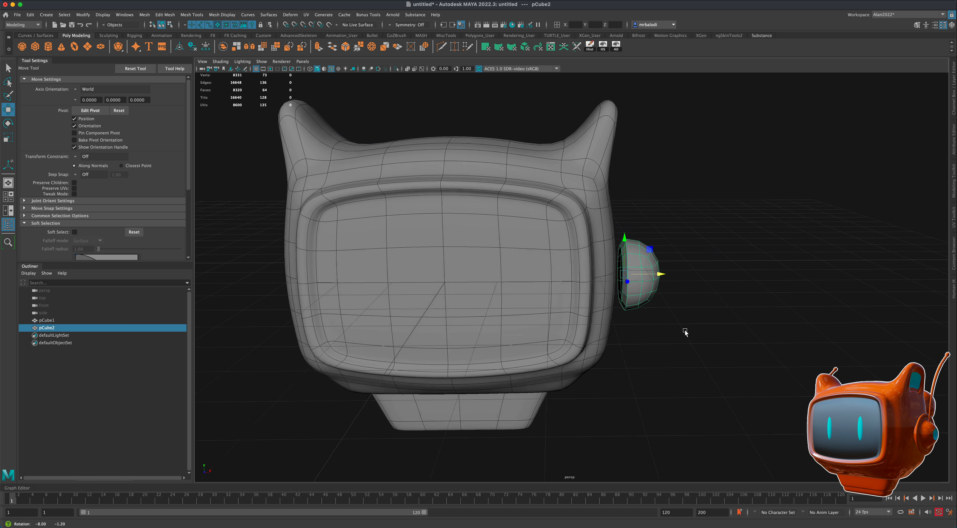
Step: Extrude the hemisphere's inner border edge loop along X into the side of the head and return to object mode
{"action": "right_click_drag", "start_coordinate": [650, 304], "coordinate": [654, 282]}
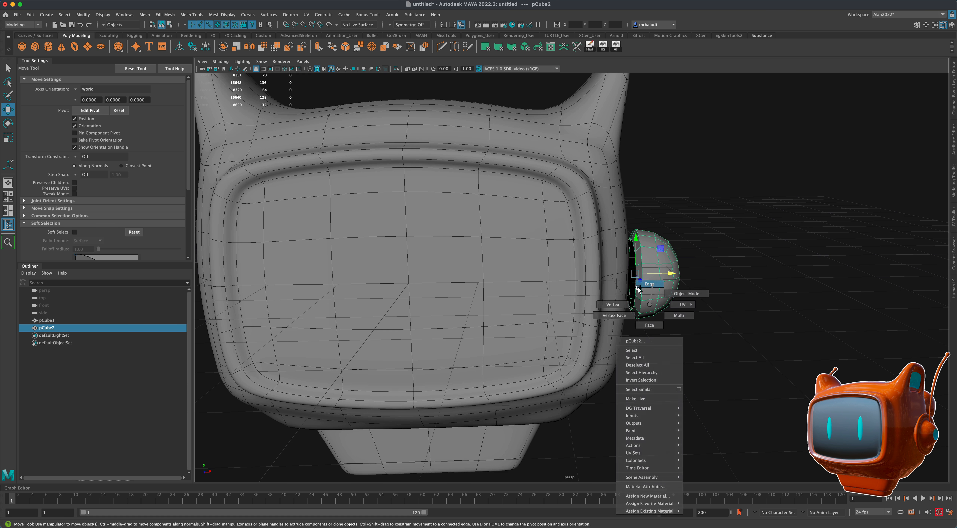
{"action": "double_click", "coordinate": [635, 289]}
{"action": "left_click_drag", "start_coordinate": [665, 277], "coordinate": [664, 275]}
{"action": "left_click_drag", "start_coordinate": [702, 311], "coordinate": [689, 312], "text": "alt"}
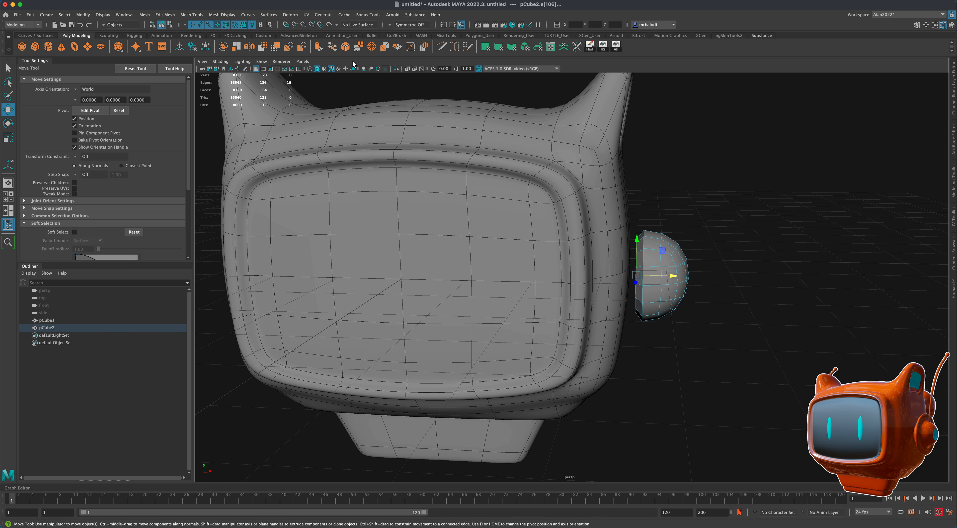
{"action": "key", "text": "ctrl+e"}
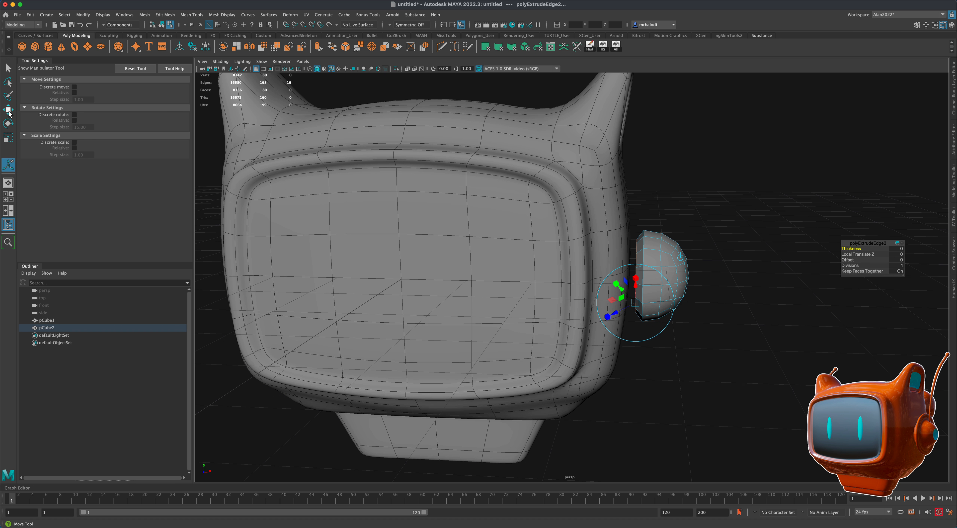
{"action": "left_click", "coordinate": [8, 111]}
{"action": "left_click_drag", "start_coordinate": [672, 277], "coordinate": [666, 277]}
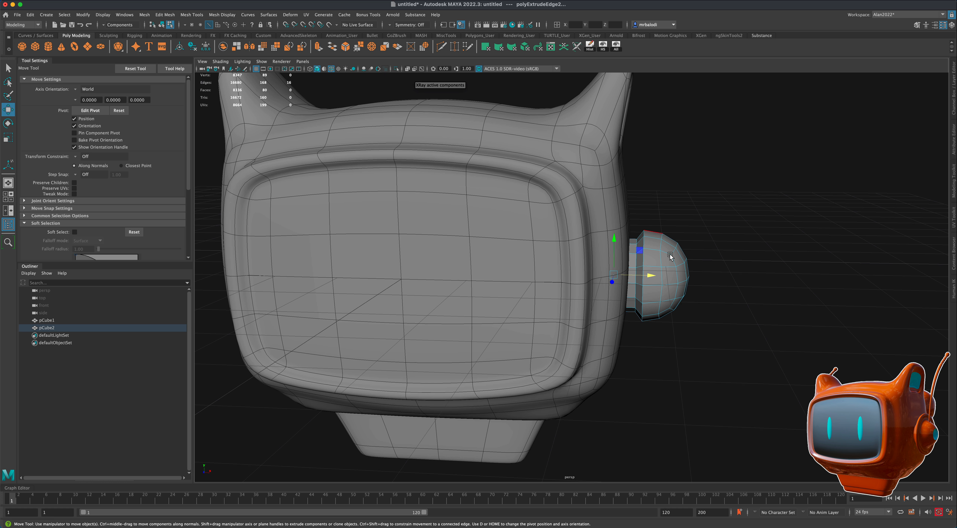
{"action": "right_click_drag", "start_coordinate": [670, 254], "coordinate": [727, 247]}
{"action": "left_click", "coordinate": [721, 264]}
Step: With X-ray display on, scale the side piece's inner border edges inward uniformly, then return to object mode and turn X-ray off
{"action": "left_click_drag", "start_coordinate": [534, 172], "coordinate": [546, 166], "text": "alt"}
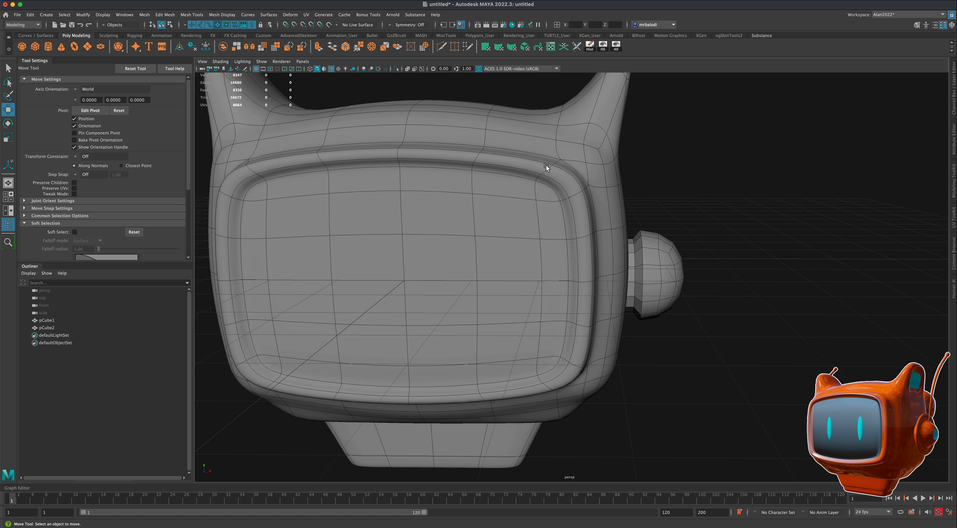
{"action": "left_click", "coordinate": [407, 70]}
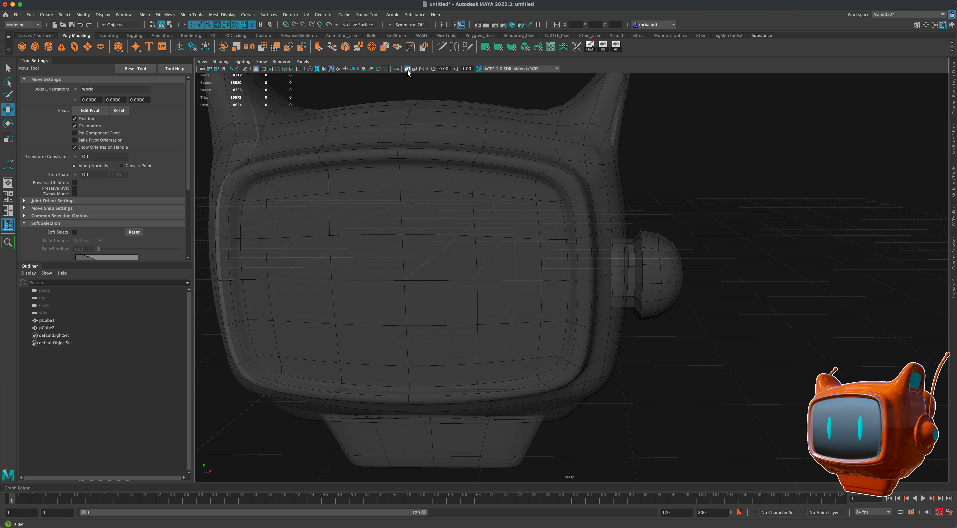
{"action": "left_click_drag", "start_coordinate": [708, 280], "coordinate": [667, 278], "text": "alt"}
{"action": "left_click", "coordinate": [668, 262]}
{"action": "right_click_drag", "start_coordinate": [669, 262], "coordinate": [672, 242]}
{"action": "left_click", "coordinate": [5, 140]}
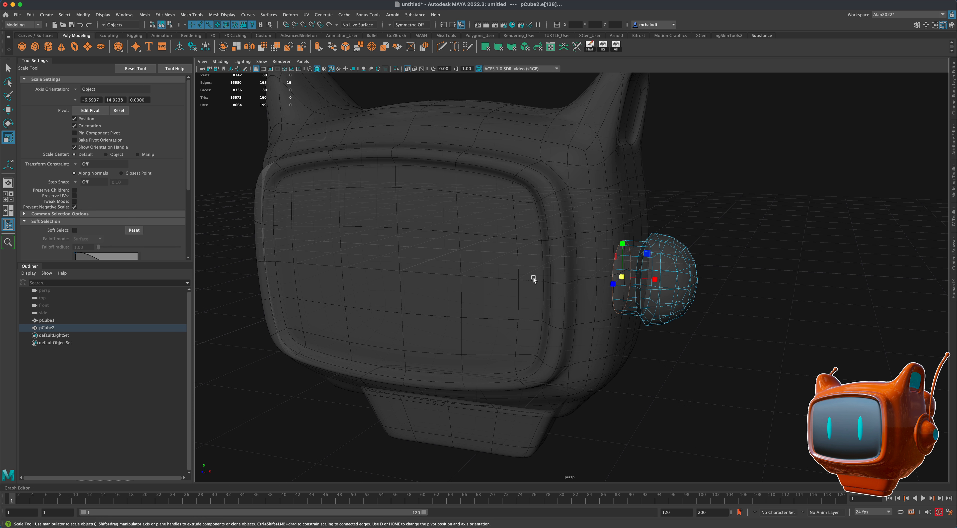
{"action": "left_click_drag", "start_coordinate": [622, 280], "coordinate": [605, 284]}
{"action": "left_click", "coordinate": [7, 67]}
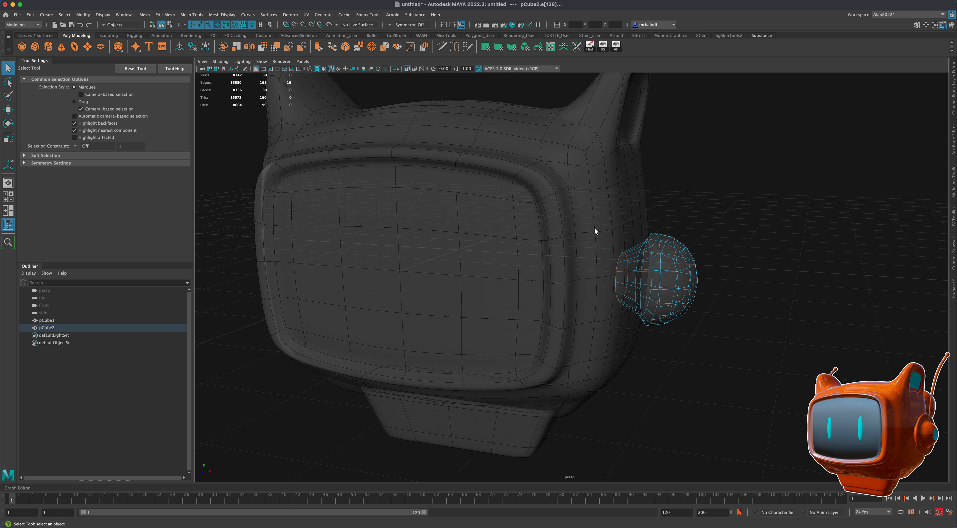
{"action": "right_click_drag", "start_coordinate": [674, 253], "coordinate": [718, 239]}
{"action": "left_click", "coordinate": [778, 220]}
{"action": "left_click_drag", "start_coordinate": [778, 220], "coordinate": [792, 213], "text": "alt"}
{"action": "left_click", "coordinate": [407, 68]}
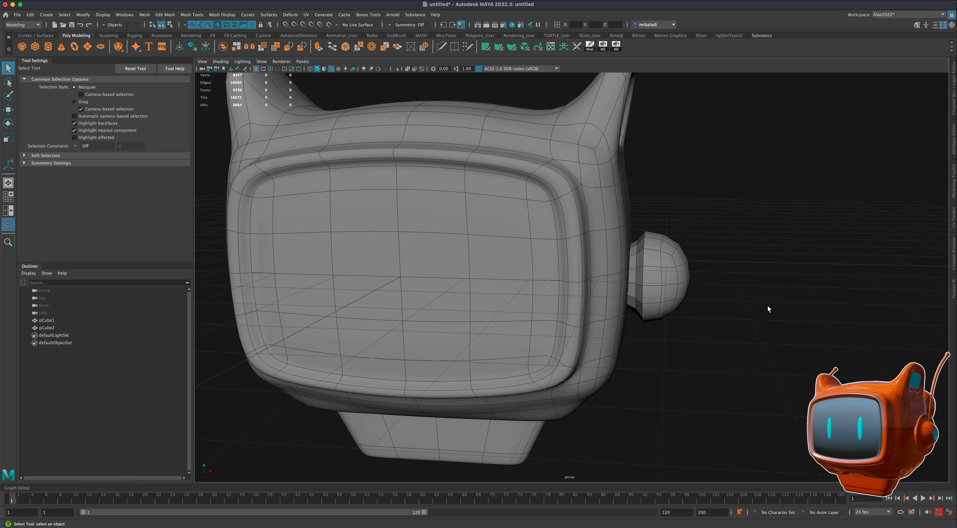
Step: In the front view, select the vertical edge loop around the middle of the dome and move it slightly along X toward the head
{"action": "mouse_move", "coordinate": [768, 306]}
{"action": "left_mouse_down", "text": "alt"}
{"action": "mouse_move", "coordinate": [686, 305]}
{"action": "mouse_move", "coordinate": [749, 305]}
{"action": "left_mouse_up", "text": "alt"}
{"action": "middle_click_drag", "start_coordinate": [749, 306], "coordinate": [749, 272], "text": "alt"}
{"action": "left_click_drag", "start_coordinate": [750, 272], "coordinate": [727, 308], "text": "alt"}
{"action": "left_click", "coordinate": [644, 286]}
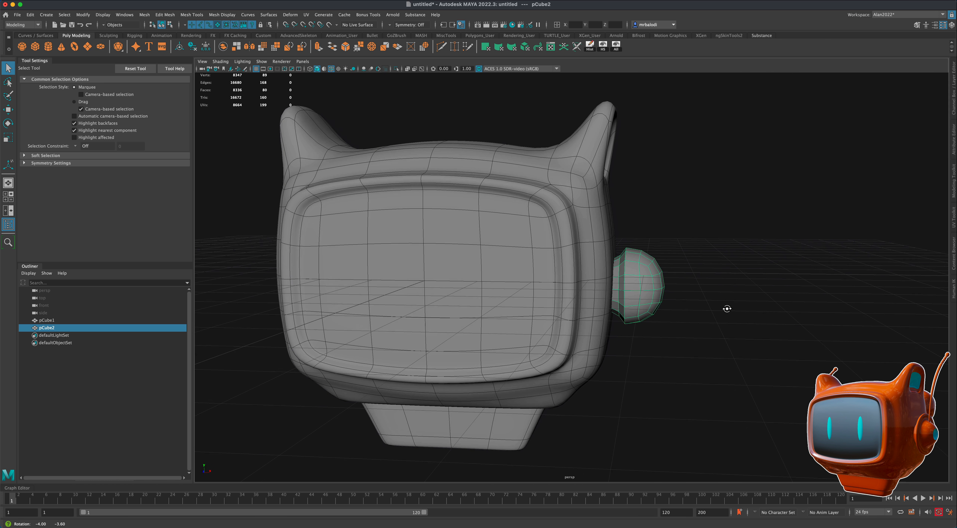
{"action": "key", "text": "space"}
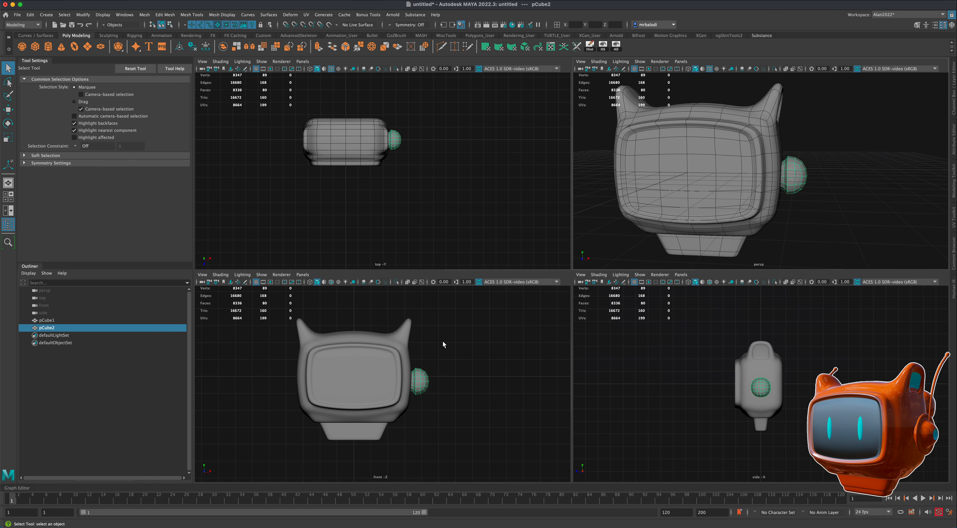
{"action": "key", "text": "space"}
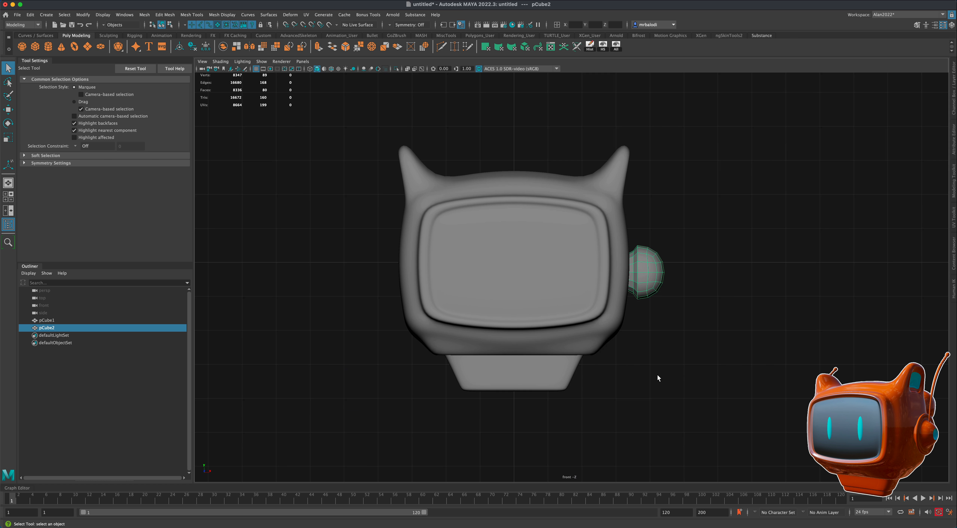
{"action": "scroll", "coordinate": [656, 374], "scroll_direction": "up", "scroll_amount": 2}
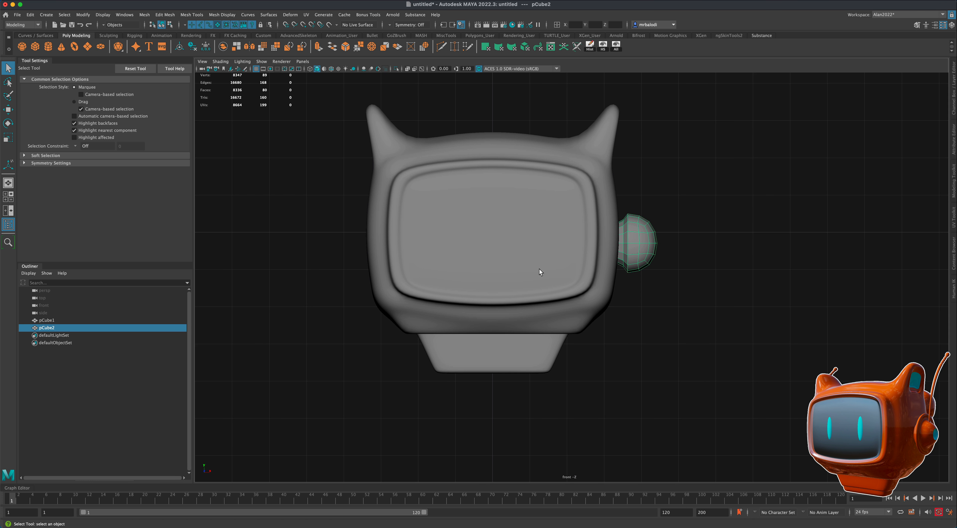
{"action": "mouse_move", "coordinate": [637, 237]}
{"action": "right_mouse_down"}
{"action": "mouse_move", "coordinate": [639, 225]}
{"action": "mouse_move", "coordinate": [639, 236]}
{"action": "right_mouse_up"}
{"action": "double_click", "coordinate": [639, 242]}
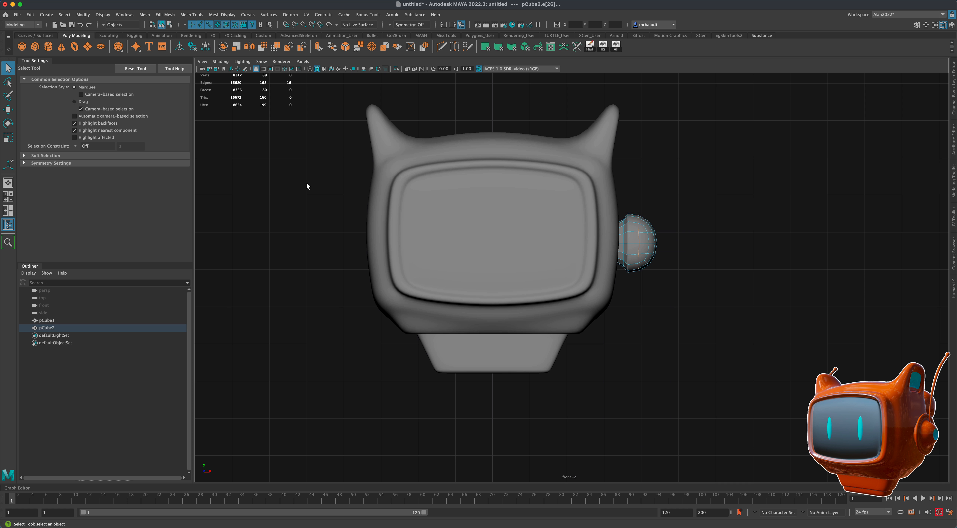
{"action": "key", "text": "r"}
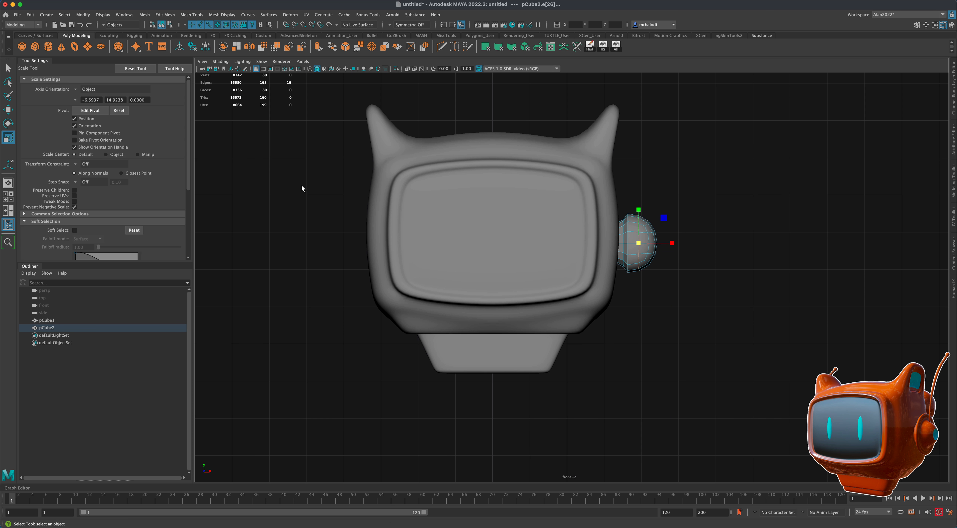
{"action": "left_click", "coordinate": [673, 244]}
{"action": "left_click", "coordinate": [8, 110]}
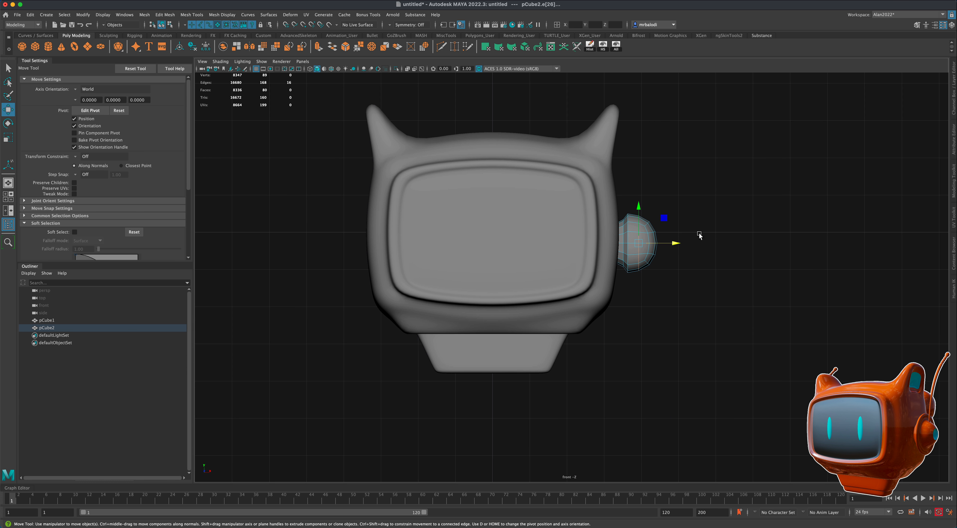
{"action": "left_click_drag", "start_coordinate": [678, 247], "coordinate": [673, 246]}
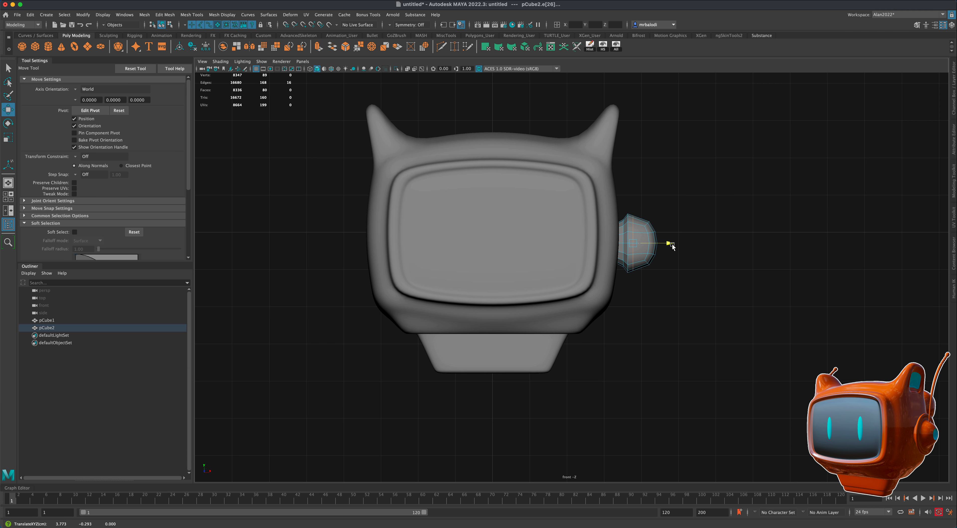
{"action": "key", "text": "q"}
{"action": "key", "text": "space"}
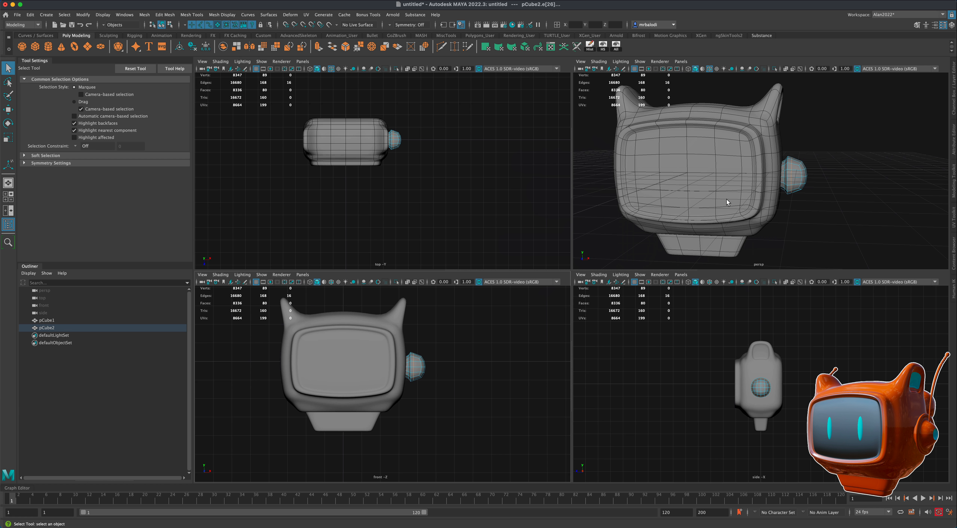
{"action": "key", "text": "space"}
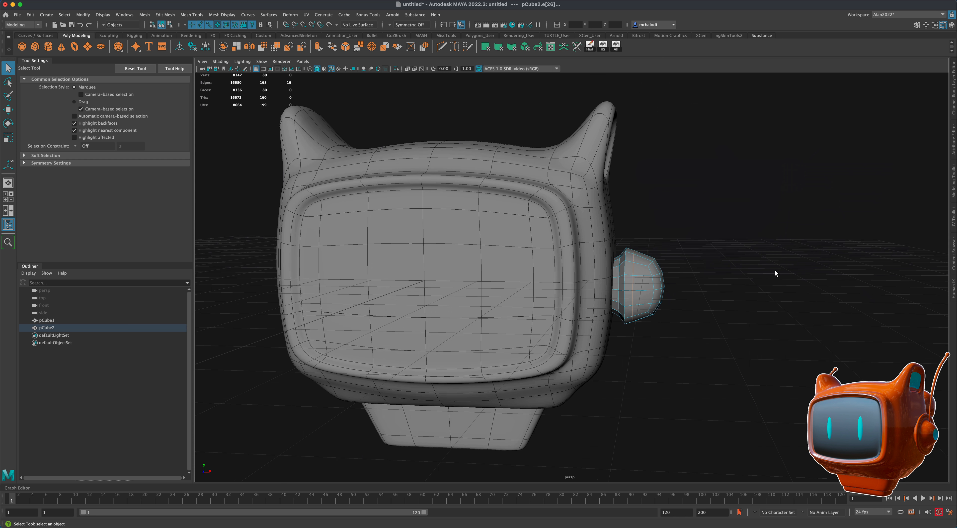
Step: Select the face loop around the dome's widest rim and extrude it outward with a Local Translate Z of 0.371
{"action": "middle_click_drag", "start_coordinate": [775, 269], "coordinate": [723, 280], "text": "alt"}
{"action": "left_click_drag", "start_coordinate": [722, 280], "coordinate": [709, 278], "text": "alt"}
{"action": "scroll", "coordinate": [709, 279], "scroll_direction": "up", "scroll_amount": 3}
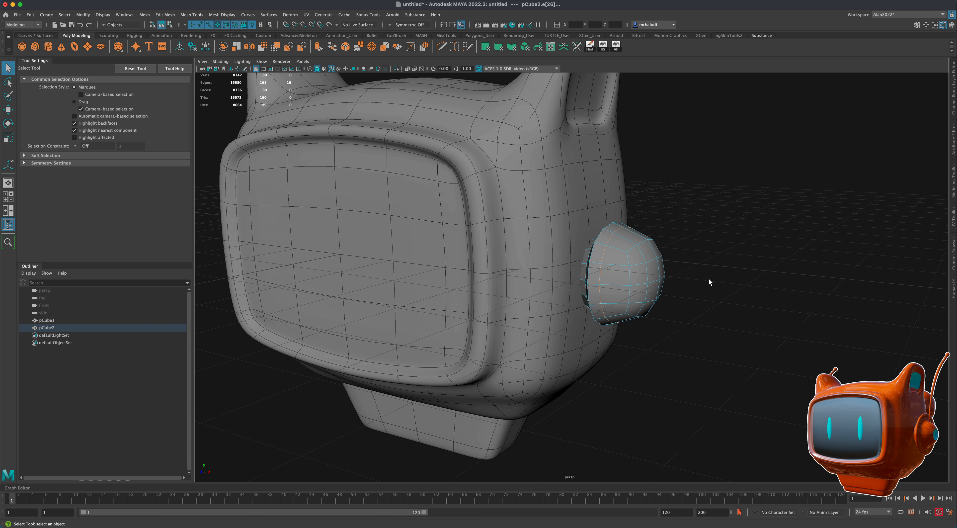
{"action": "right_click_drag", "start_coordinate": [608, 236], "coordinate": [610, 257]}
{"action": "left_click", "coordinate": [606, 240]}
{"action": "double_click", "coordinate": [602, 249], "text": "shift"}
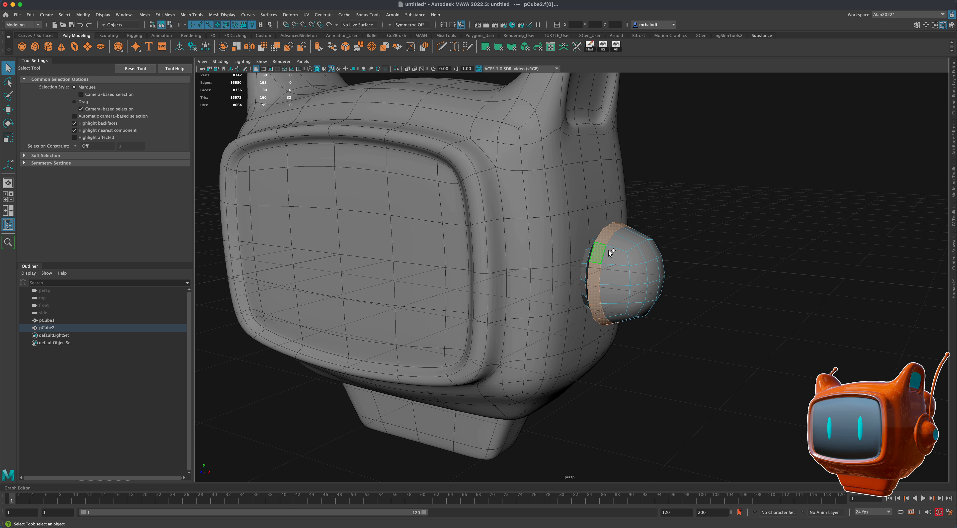
{"action": "scroll", "coordinate": [744, 274], "scroll_direction": "up", "scroll_amount": 2}
{"action": "left_click_drag", "start_coordinate": [744, 276], "coordinate": [754, 274], "text": "alt"}
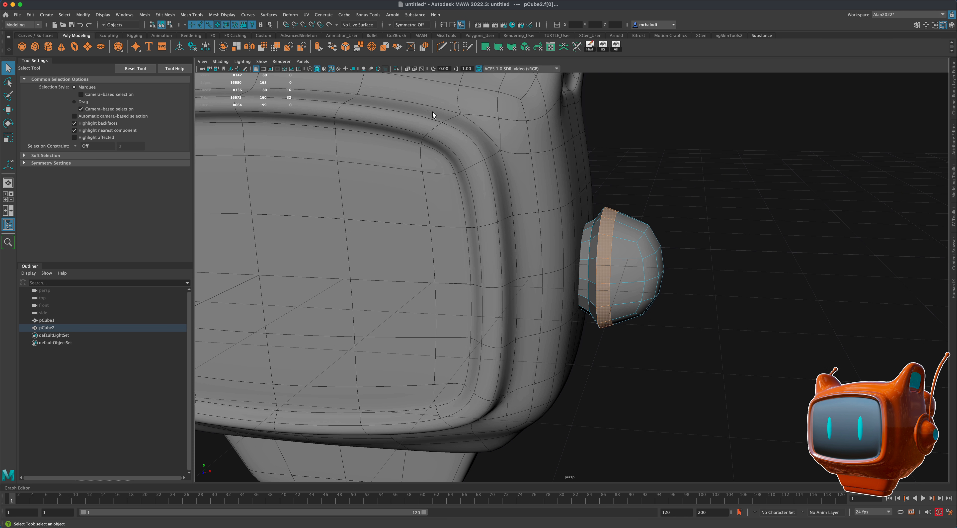
{"action": "left_click", "coordinate": [319, 48]}
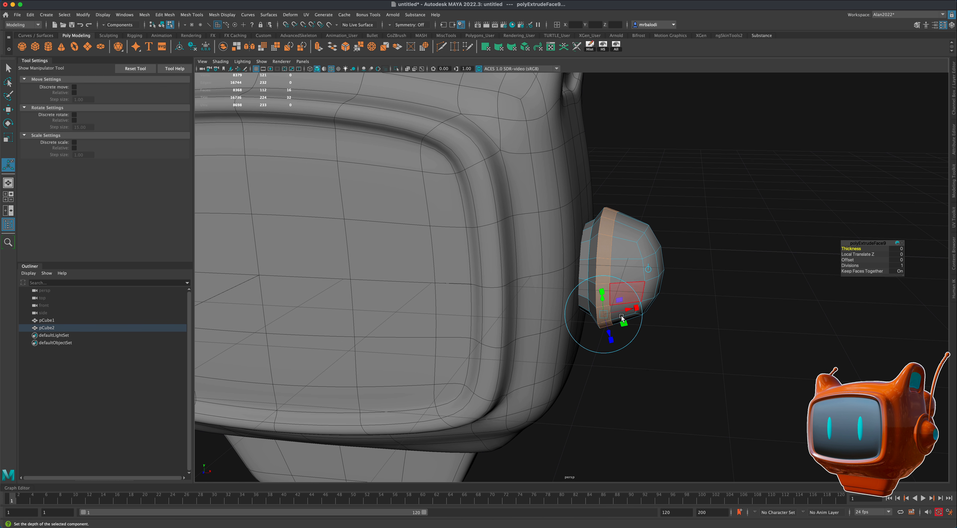
{"action": "left_click_drag", "start_coordinate": [608, 330], "coordinate": [614, 353]}
{"action": "mouse_move", "coordinate": [692, 350]}
{"action": "left_mouse_down", "text": "alt"}
{"action": "mouse_move", "coordinate": [626, 346]}
{"action": "mouse_move", "coordinate": [688, 349]}
{"action": "left_mouse_up", "text": "alt"}
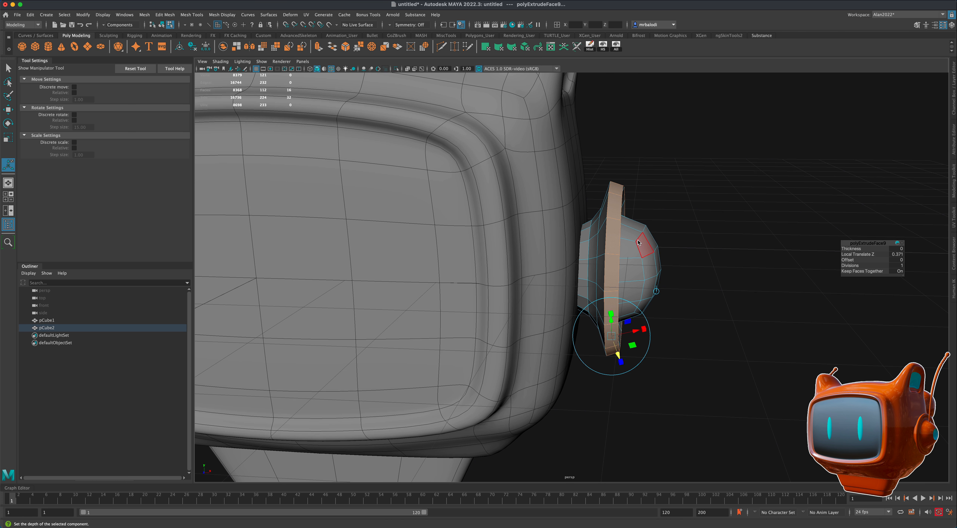
Step: Return the dome side piece to object mode and clear the selection
{"action": "right_click_drag", "start_coordinate": [638, 242], "coordinate": [683, 230]}
{"action": "key", "text": "q"}
{"action": "left_click", "coordinate": [727, 255]}
{"action": "scroll", "coordinate": [735, 308], "scroll_direction": "down", "scroll_amount": 4}
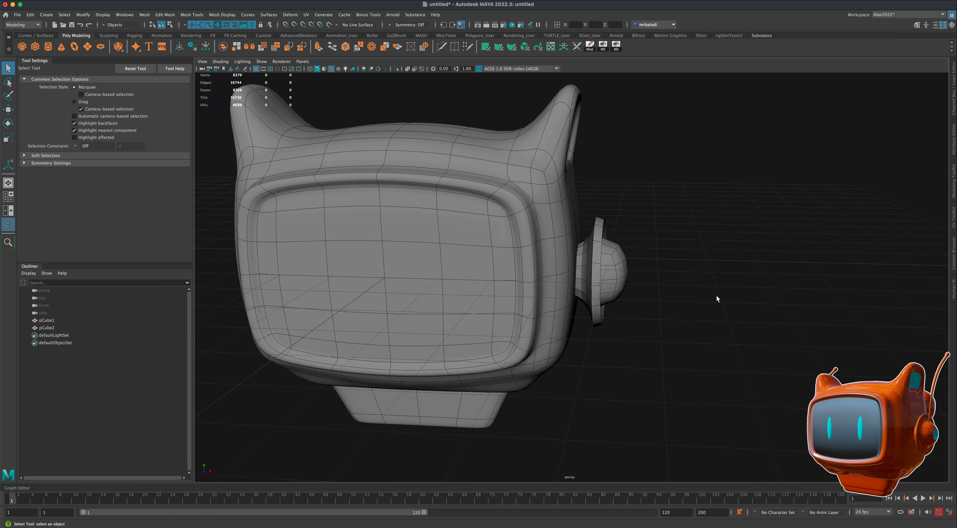
{"action": "left_click_drag", "start_coordinate": [717, 296], "coordinate": [698, 297], "text": "alt"}
{"action": "scroll", "coordinate": [707, 312], "scroll_direction": "down", "scroll_amount": 2}
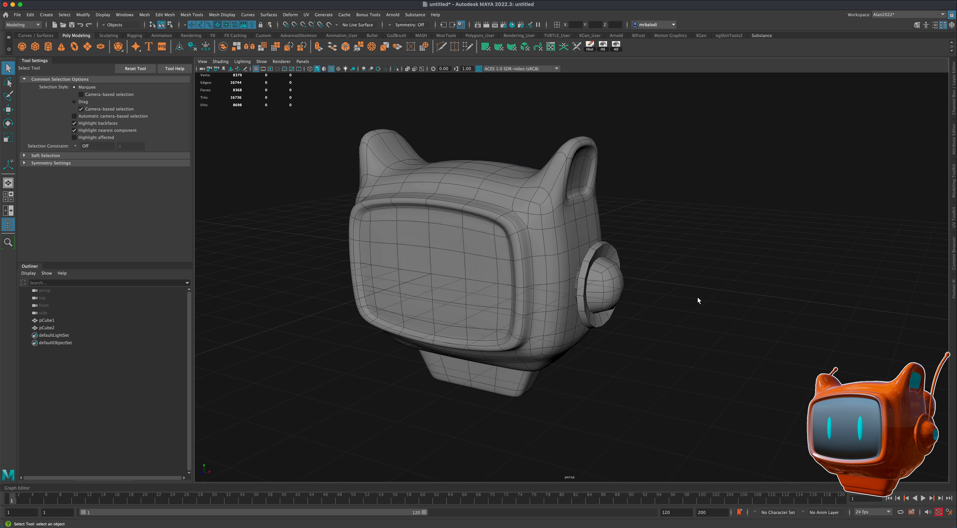
{"action": "scroll", "coordinate": [697, 298], "scroll_direction": "down", "scroll_amount": 2}
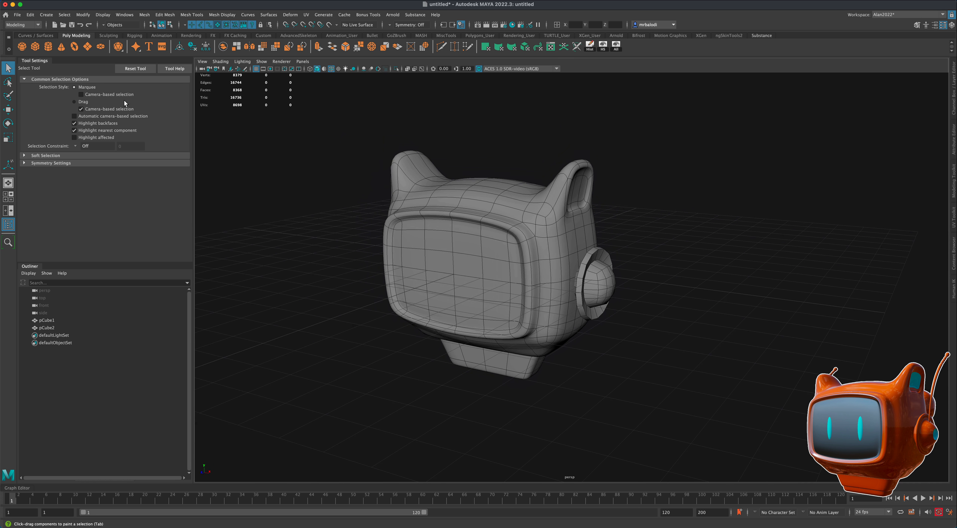
Step: Create a small polygon cylinder beside the head with radius 0.226, height 0.320, 6 axis subdivisions and 0 cap subdivisions
{"action": "left_click", "coordinate": [48, 46]}
{"action": "left_click_drag", "start_coordinate": [666, 312], "coordinate": [666, 312]}
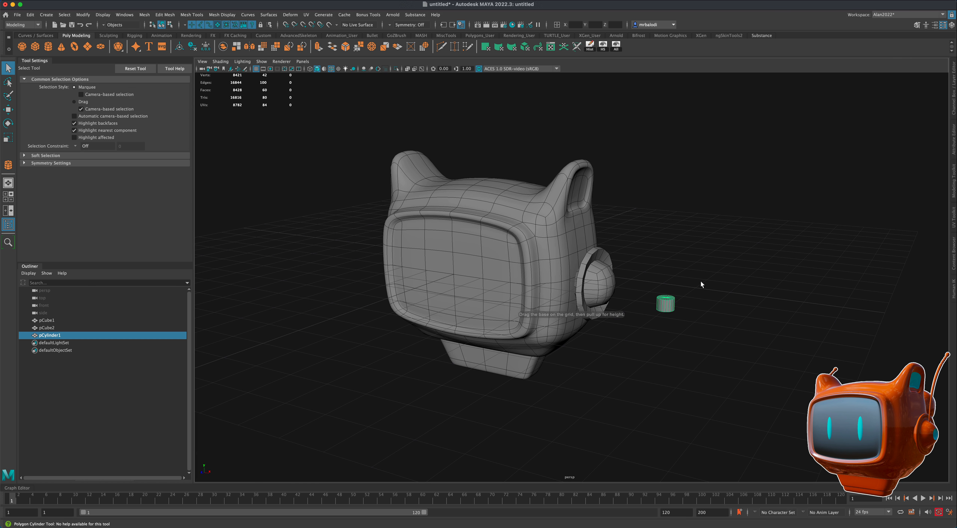
{"action": "left_click", "coordinate": [953, 113]}
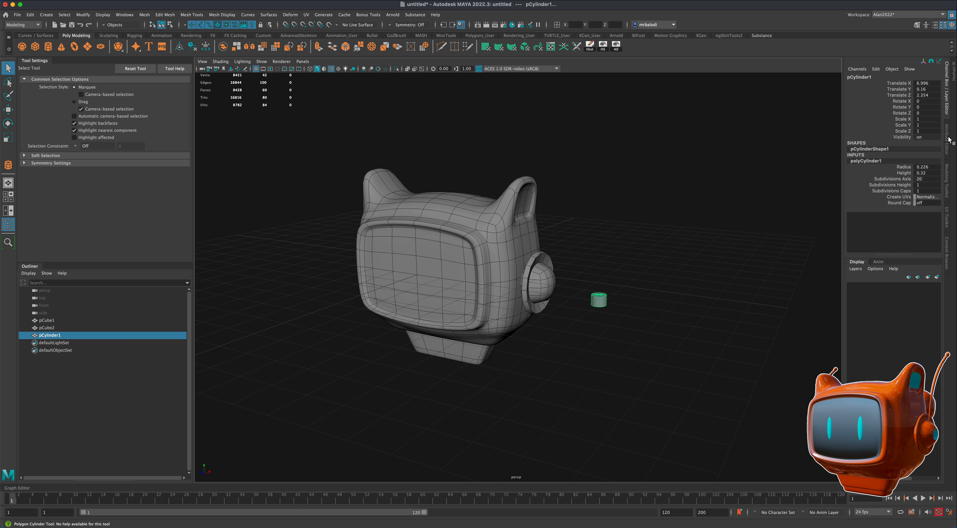
{"action": "left_click", "coordinate": [948, 140]}
{"action": "left_click", "coordinate": [863, 73]}
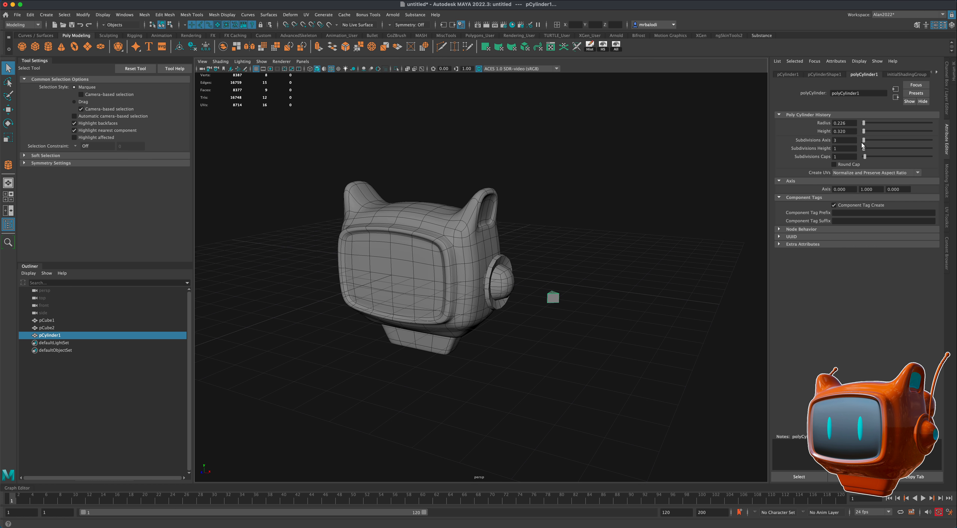
{"action": "left_click_drag", "start_coordinate": [864, 141], "coordinate": [865, 142]}
Step: Scale the cylinder into a long thin rod, about 0.368 in X and Z and 11.864 in Y
{"action": "key", "text": "r"}
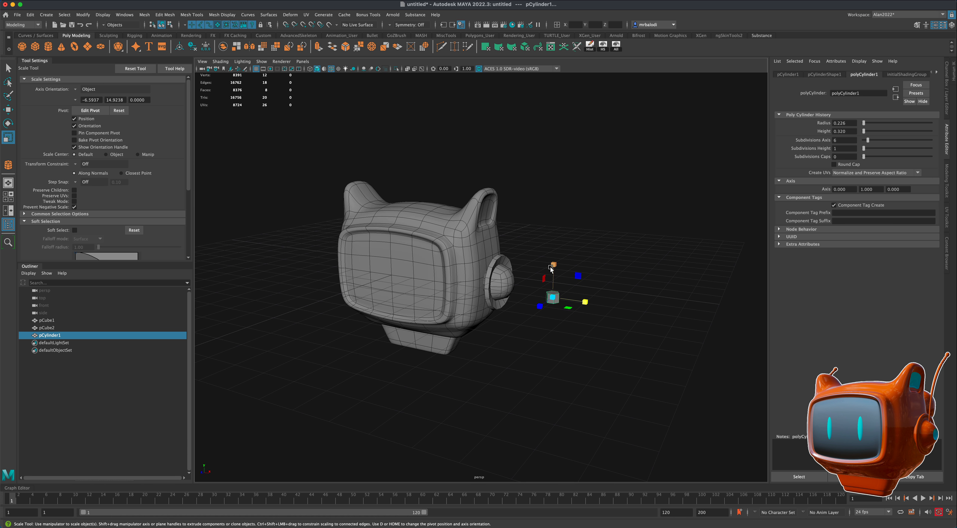
{"action": "left_click_drag", "start_coordinate": [551, 269], "coordinate": [570, 81]}
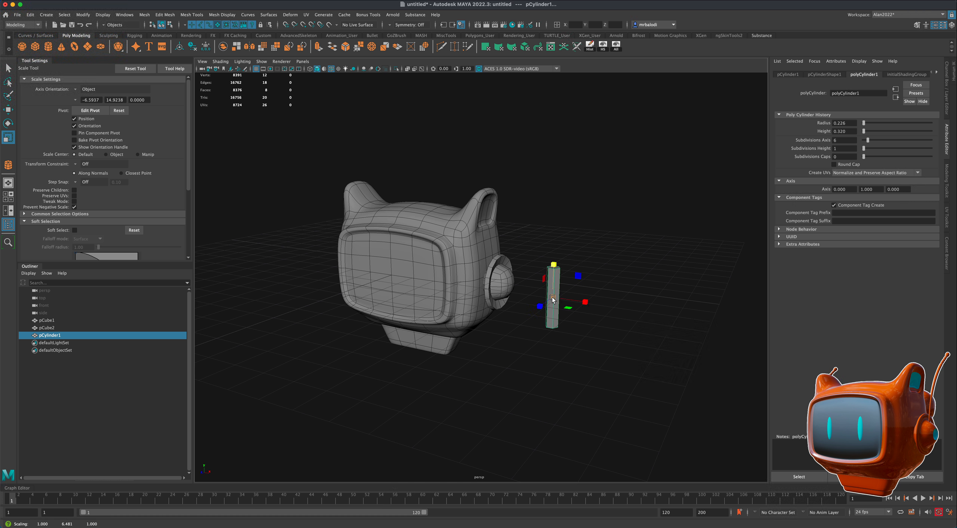
{"action": "left_click_drag", "start_coordinate": [553, 299], "coordinate": [536, 299]}
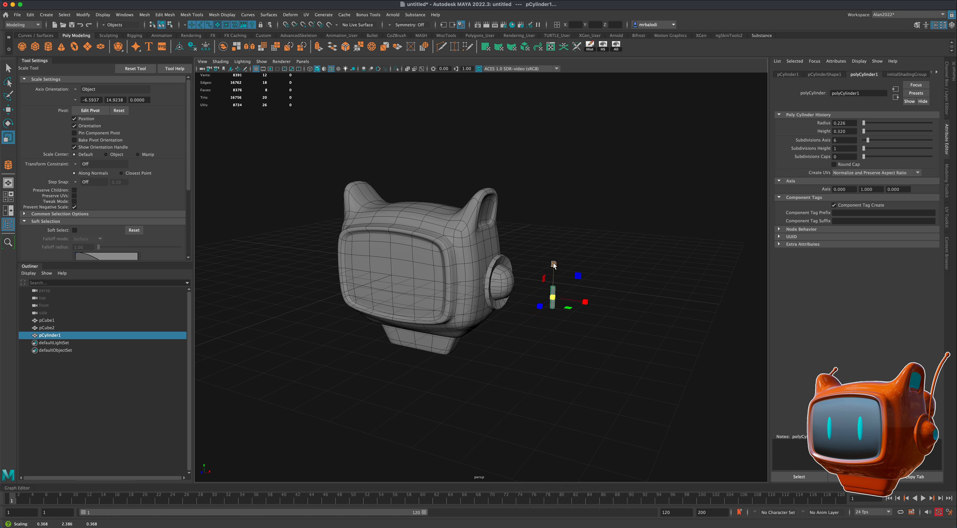
{"action": "left_click_drag", "start_coordinate": [553, 265], "coordinate": [566, 138]}
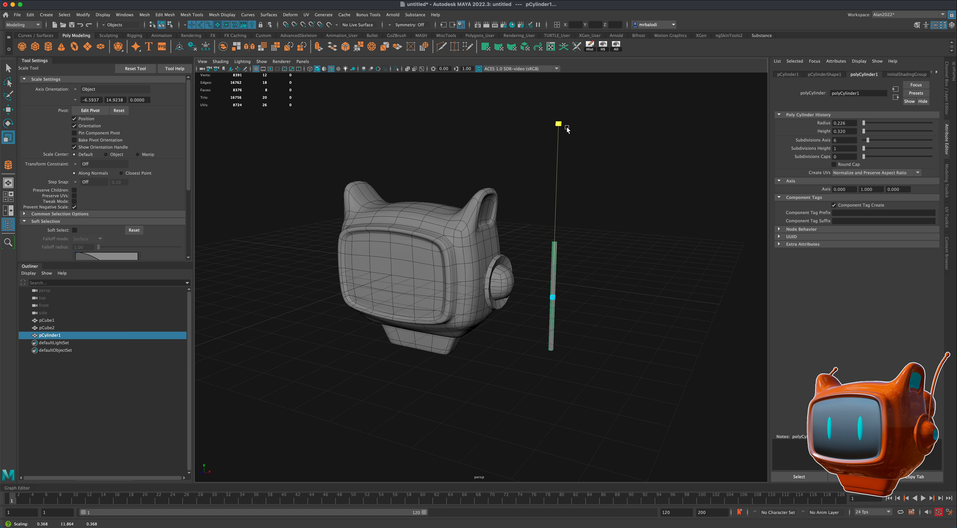
{"action": "left_click_drag", "start_coordinate": [617, 212], "coordinate": [594, 211], "text": "alt"}
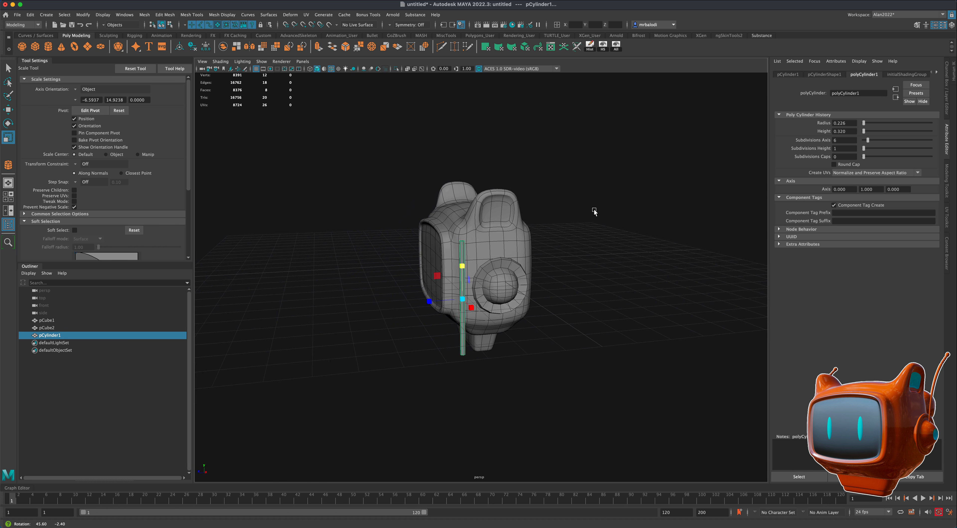
Step: Select the vertices at the rod's lower end and scale them inward so the rod tapers downward
{"action": "left_click", "coordinate": [7, 110]}
{"action": "mouse_move", "coordinate": [365, 279]}
{"action": "left_mouse_down", "text": "alt"}
{"action": "mouse_move", "coordinate": [368, 286]}
{"action": "mouse_move", "coordinate": [362, 274]}
{"action": "left_mouse_up", "text": "alt"}
{"action": "scroll", "coordinate": [368, 286], "scroll_direction": "up", "scroll_amount": 3}
{"action": "scroll", "coordinate": [361, 275], "scroll_direction": "up", "scroll_amount": 5}
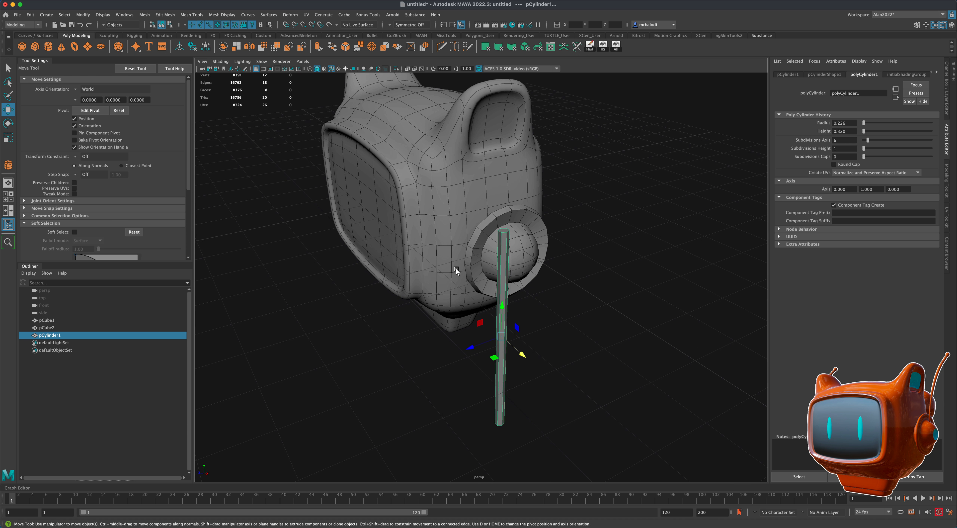
{"action": "right_click_drag", "start_coordinate": [498, 403], "coordinate": [475, 317]}
{"action": "left_click_drag", "start_coordinate": [473, 388], "coordinate": [498, 426]}
{"action": "key", "text": "r"}
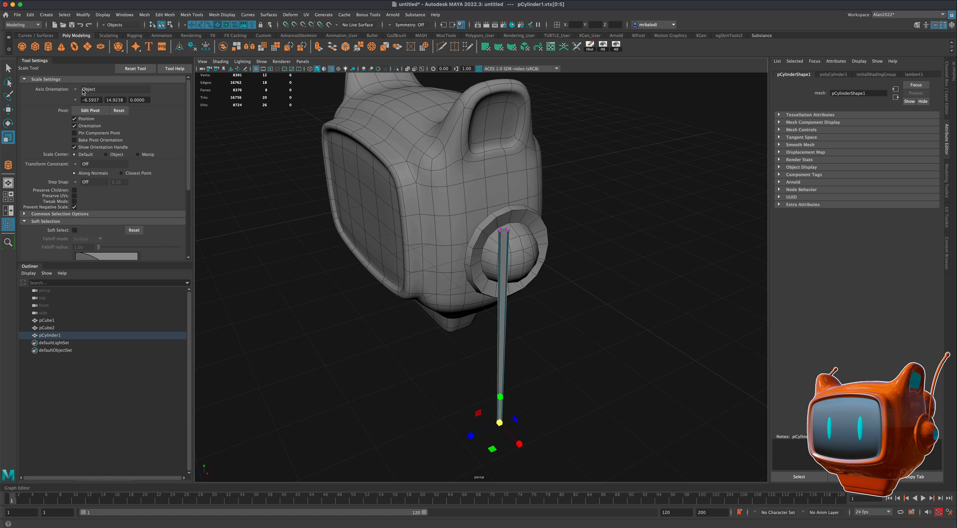
{"action": "left_click", "coordinate": [8, 68]}
{"action": "scroll", "coordinate": [568, 311], "scroll_direction": "up", "scroll_amount": 2}
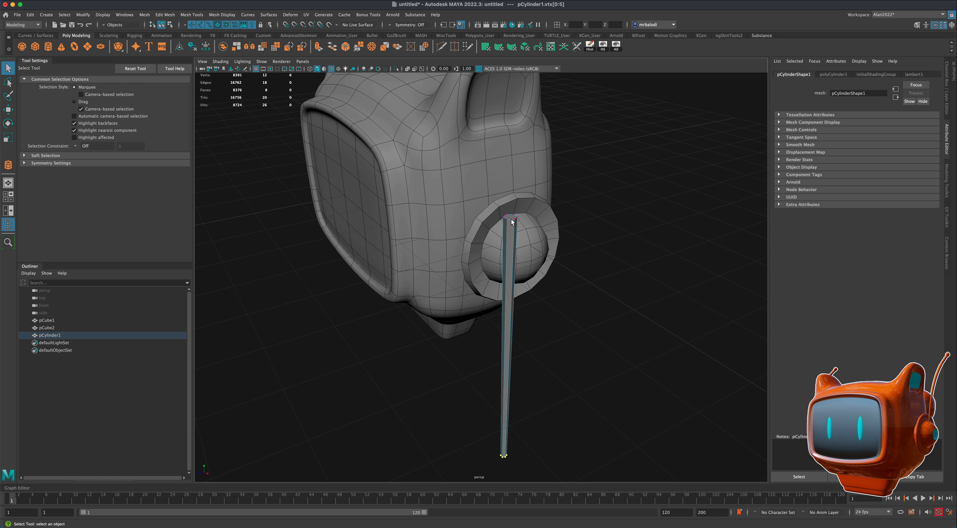
Step: Extrude the rod's top face upward with a Local Translate Z of 0.921 and return to object mode
{"action": "right_click_drag", "start_coordinate": [508, 218], "coordinate": [509, 239]}
{"action": "left_click", "coordinate": [512, 218]}
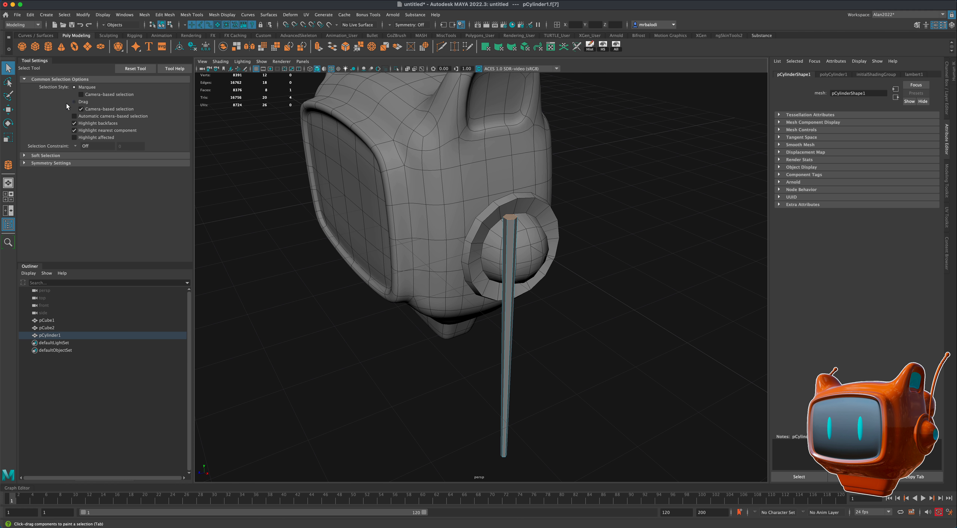
{"action": "left_click", "coordinate": [318, 49]}
{"action": "left_click_drag", "start_coordinate": [521, 192], "coordinate": [522, 112]}
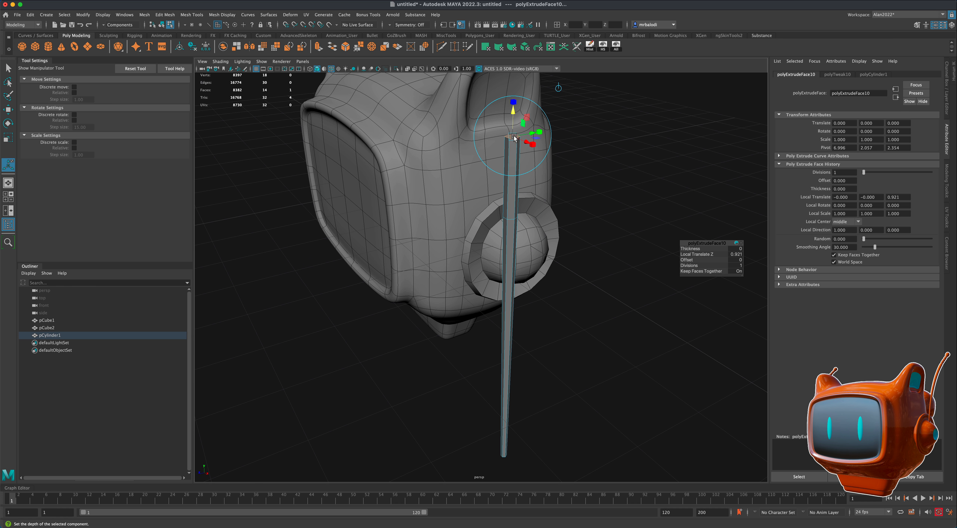
{"action": "right_click_drag", "start_coordinate": [513, 202], "coordinate": [538, 190]}
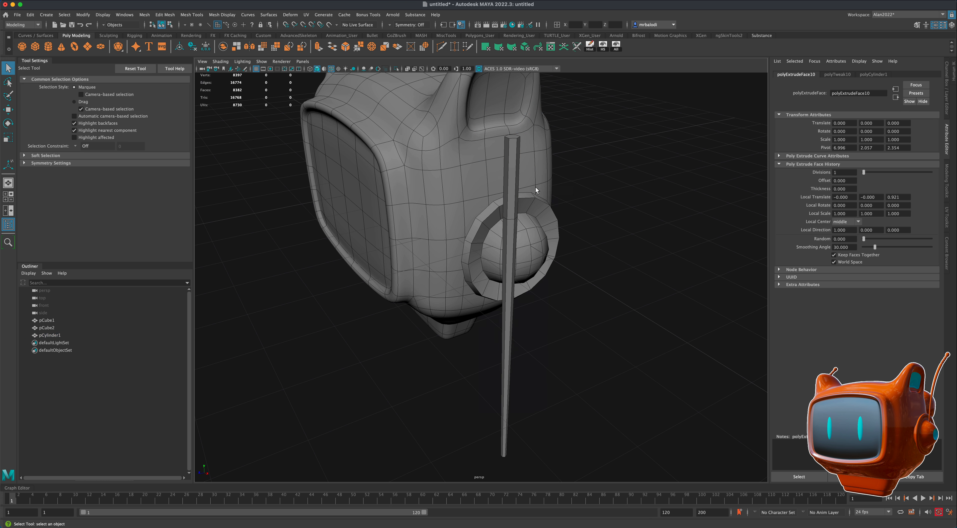
{"action": "key", "text": "q"}
Step: Insert 7 evenly spaced edge loops across the rod's upper extruded segment
{"action": "left_click", "coordinate": [512, 185]}
{"action": "left_click", "coordinate": [192, 15]}
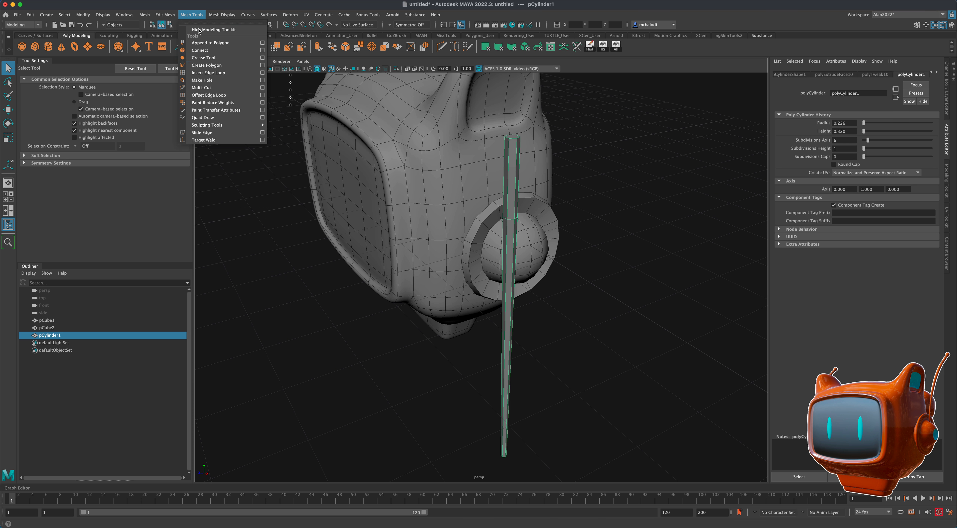
{"action": "left_click", "coordinate": [256, 74]}
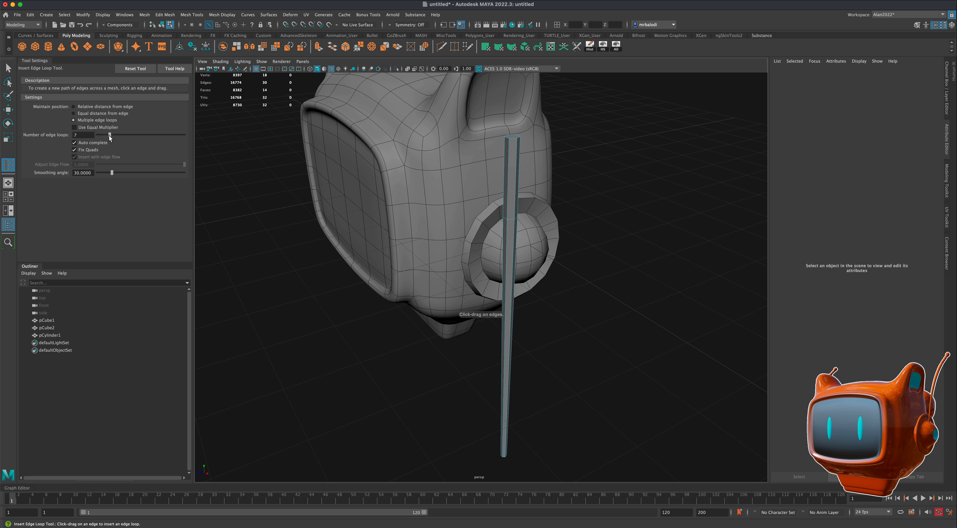
{"action": "left_click", "coordinate": [509, 163]}
{"action": "left_click", "coordinate": [10, 68]}
Step: Select four alternating face loops on the rod's upper segment and extrude them inward with a Local Translate Z of -0.042
{"action": "scroll", "coordinate": [524, 182], "scroll_direction": "up", "scroll_amount": 3}
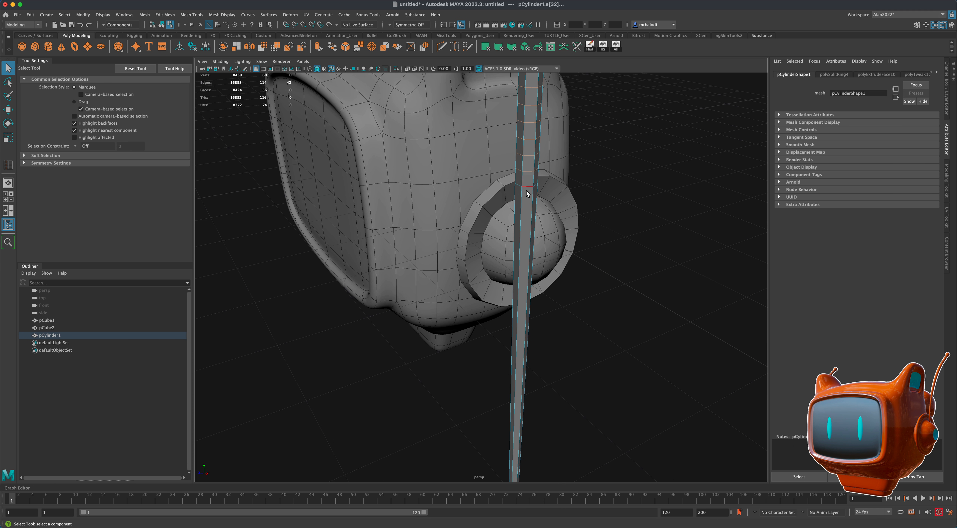
{"action": "right_click_drag", "start_coordinate": [524, 182], "coordinate": [524, 197]}
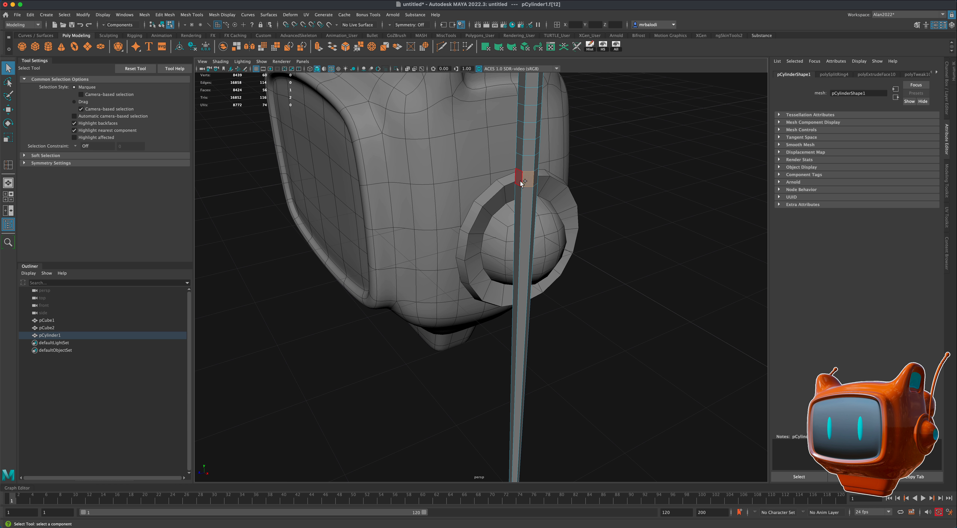
{"action": "double_click", "coordinate": [520, 174]}
{"action": "double_click", "coordinate": [521, 148], "text": "shift"}
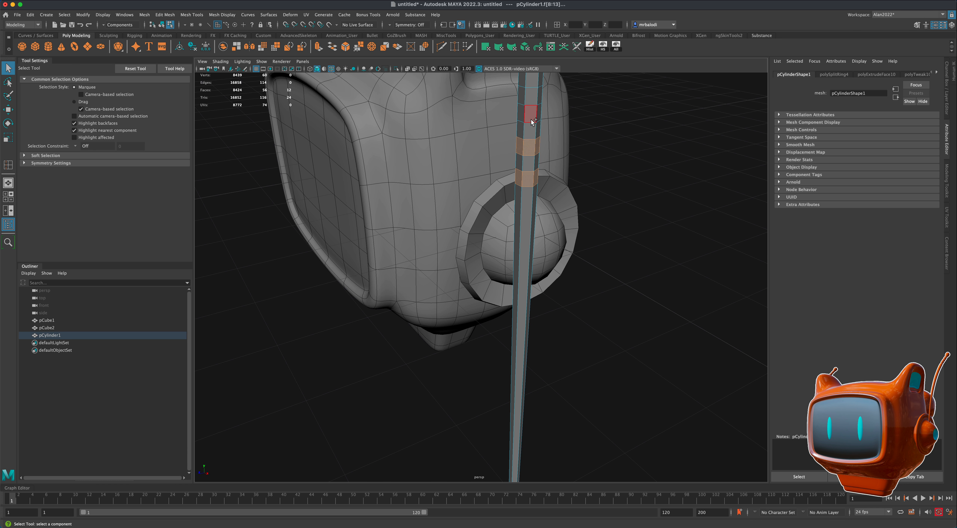
{"action": "double_click", "coordinate": [528, 115], "text": "shift"}
{"action": "left_click", "coordinate": [525, 82], "text": "shift"}
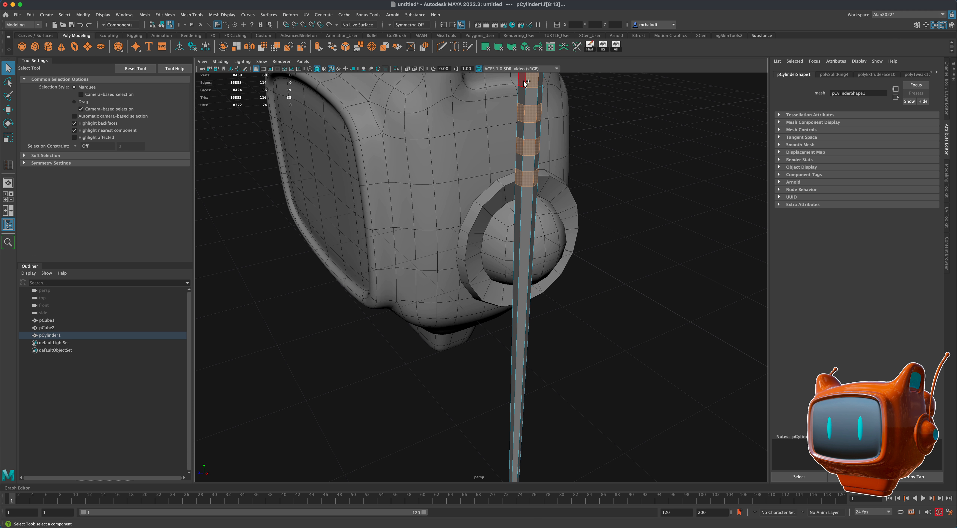
{"action": "double_click", "coordinate": [525, 81], "text": "shift"}
{"action": "left_click_drag", "start_coordinate": [526, 82], "coordinate": [639, 278], "text": "alt"}
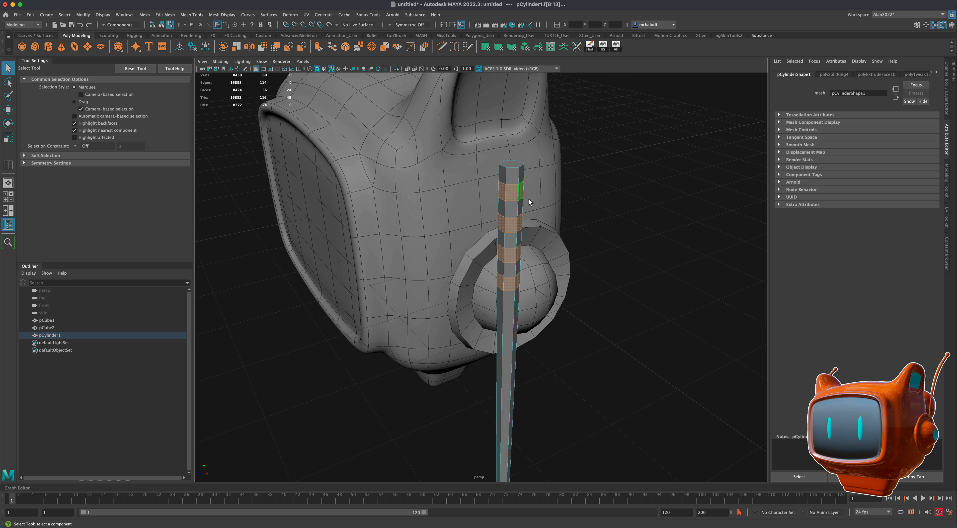
{"action": "left_click", "coordinate": [318, 47]}
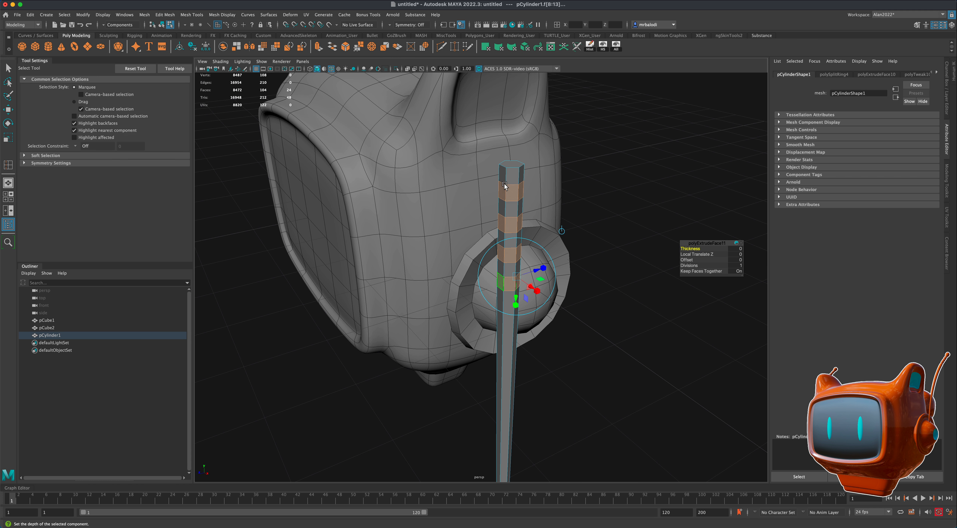
{"action": "left_click_drag", "start_coordinate": [535, 272], "coordinate": [531, 272]}
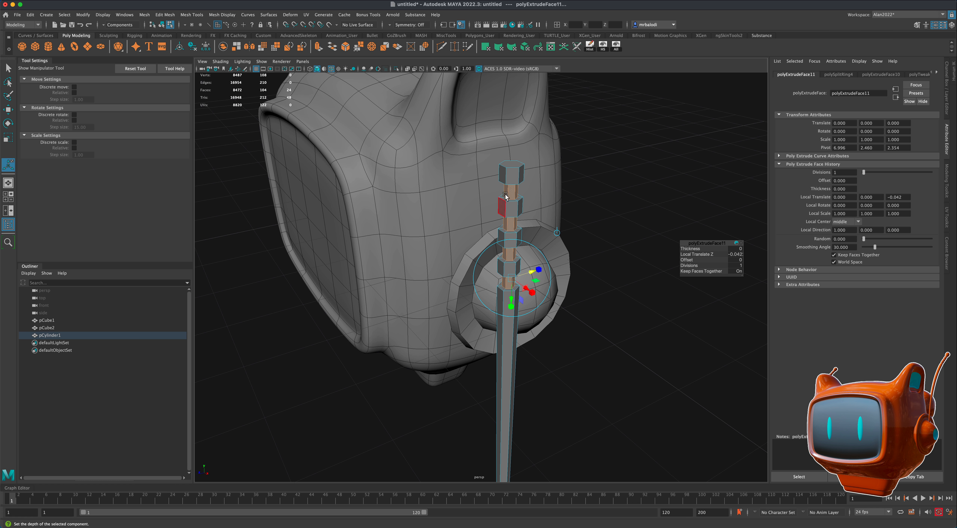
{"action": "left_click", "coordinate": [8, 68]}
Step: Select the faces of the rod's top block, scale them up uniformly, move them up along Y, and return to object mode
{"action": "left_click", "coordinate": [512, 166]}
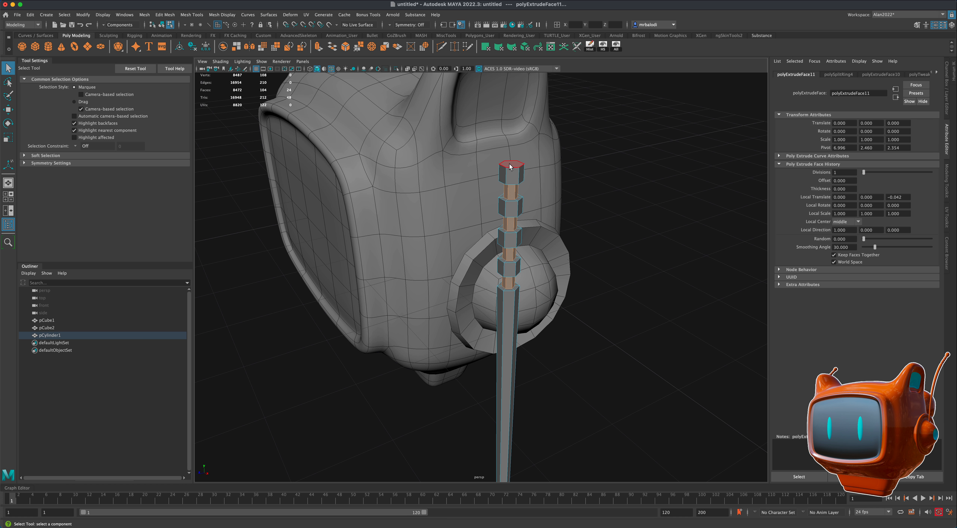
{"action": "key", "text": "greater"}
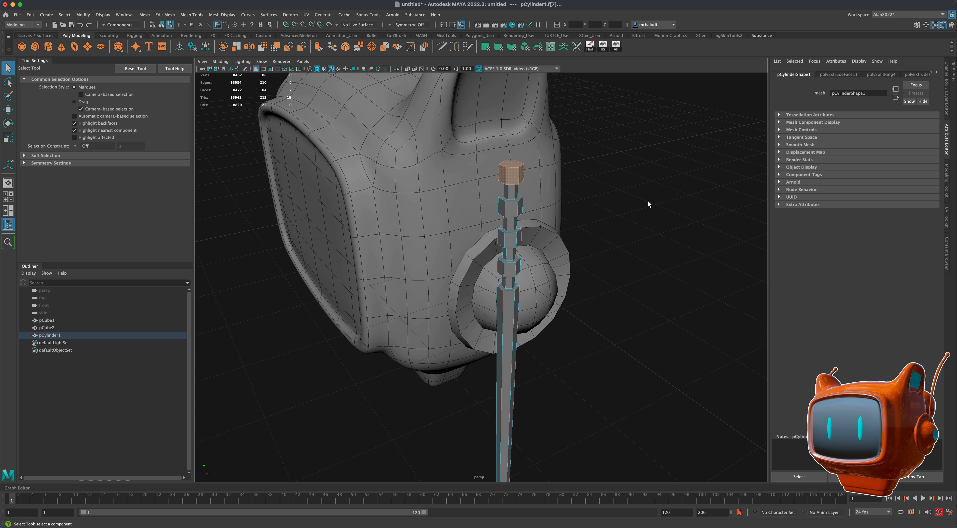
{"action": "key", "text": "r"}
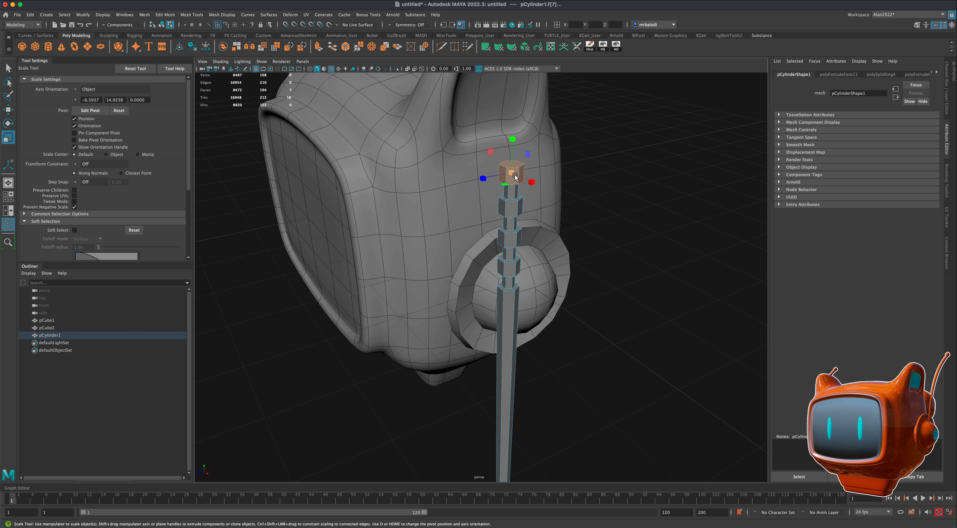
{"action": "left_click_drag", "start_coordinate": [514, 173], "coordinate": [525, 172]}
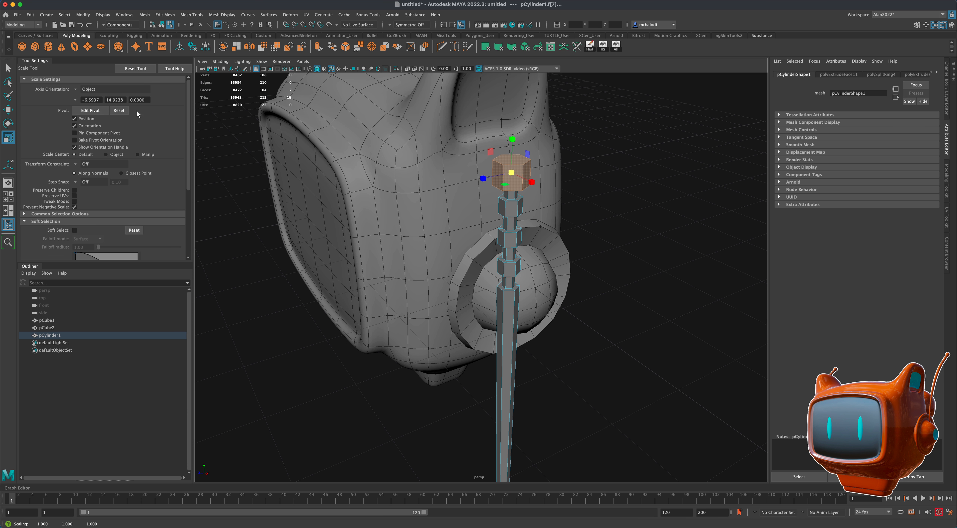
{"action": "left_click", "coordinate": [8, 108]}
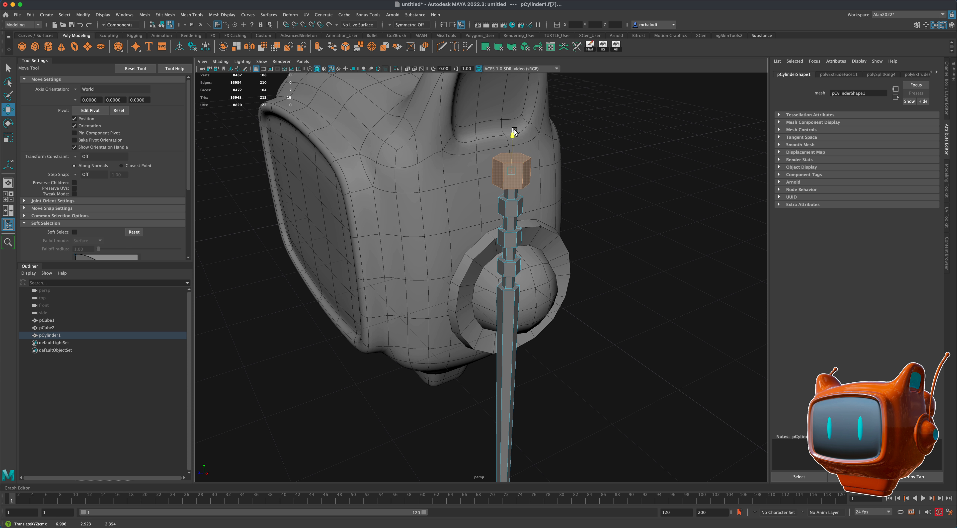
{"action": "left_click_drag", "start_coordinate": [516, 139], "coordinate": [518, 111]}
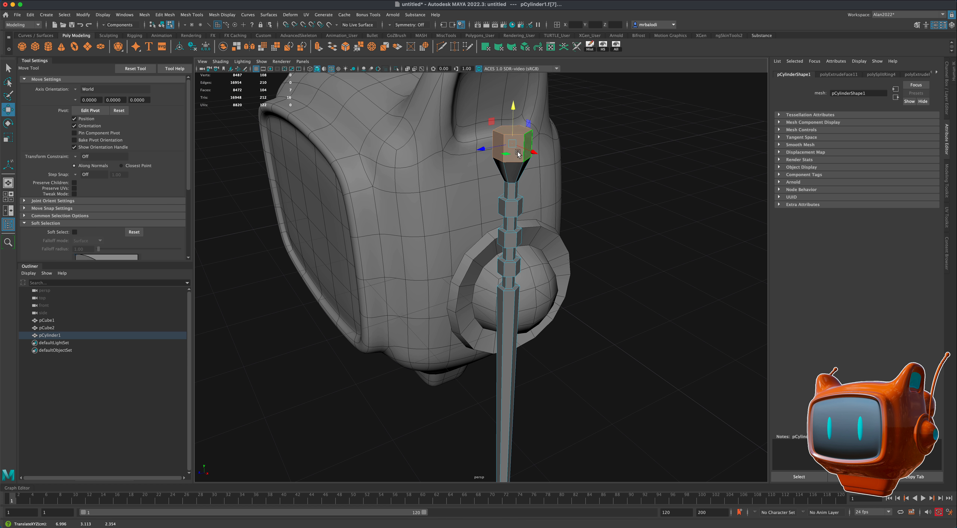
{"action": "right_click_drag", "start_coordinate": [511, 237], "coordinate": [617, 245]}
{"action": "left_click", "coordinate": [632, 306]}
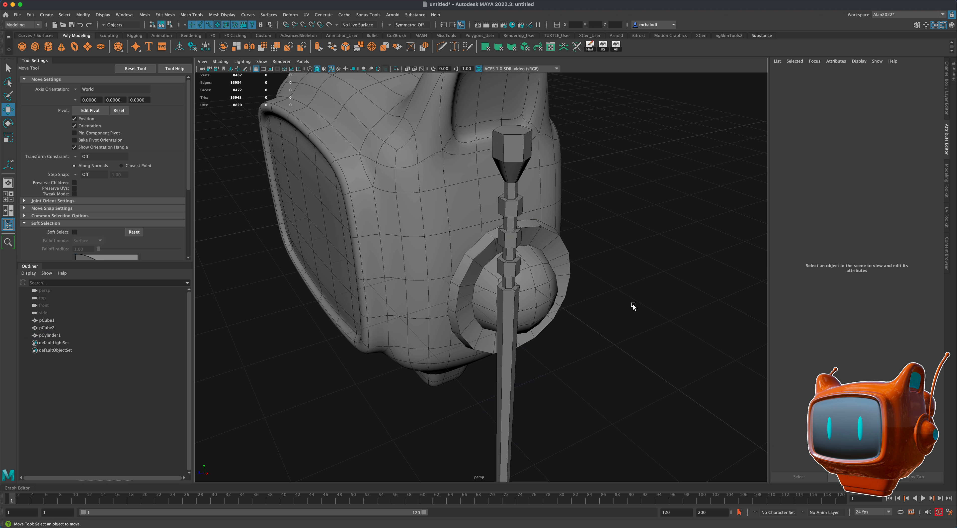
Step: Move the antenna rod into the dome on the head's side, to about X 4.098 and Z 0
{"action": "scroll", "coordinate": [632, 307], "scroll_direction": "down", "scroll_amount": 5}
{"action": "left_click_drag", "start_coordinate": [632, 307], "coordinate": [576, 296], "text": "alt"}
{"action": "left_click", "coordinate": [540, 277]}
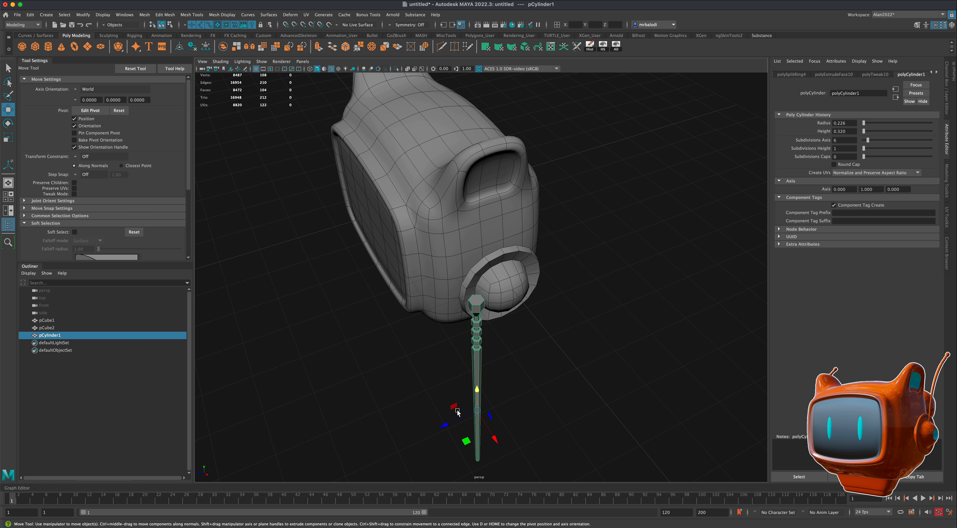
{"action": "left_click_drag", "start_coordinate": [446, 424], "coordinate": [537, 287]}
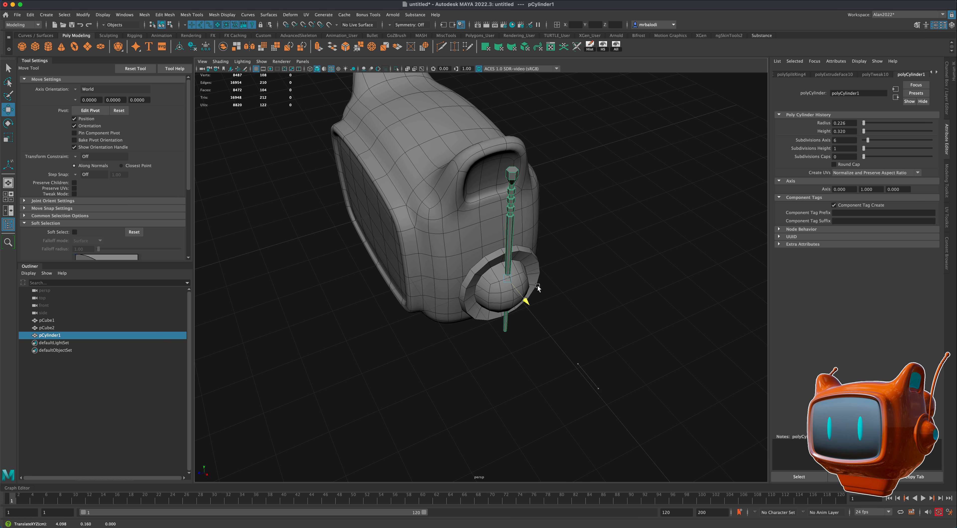
Step: Raise the antenna rod along Y so its lower end sits just inside the side dome, and deselect it
{"action": "left_click_drag", "start_coordinate": [509, 253], "coordinate": [498, 188]}
{"action": "left_click", "coordinate": [588, 256]}
{"action": "left_click_drag", "start_coordinate": [589, 282], "coordinate": [583, 367], "text": "alt"}
{"action": "right_click_drag", "start_coordinate": [584, 367], "coordinate": [573, 377], "text": "alt"}
{"action": "left_click_drag", "start_coordinate": [574, 377], "coordinate": [599, 342], "text": "alt"}
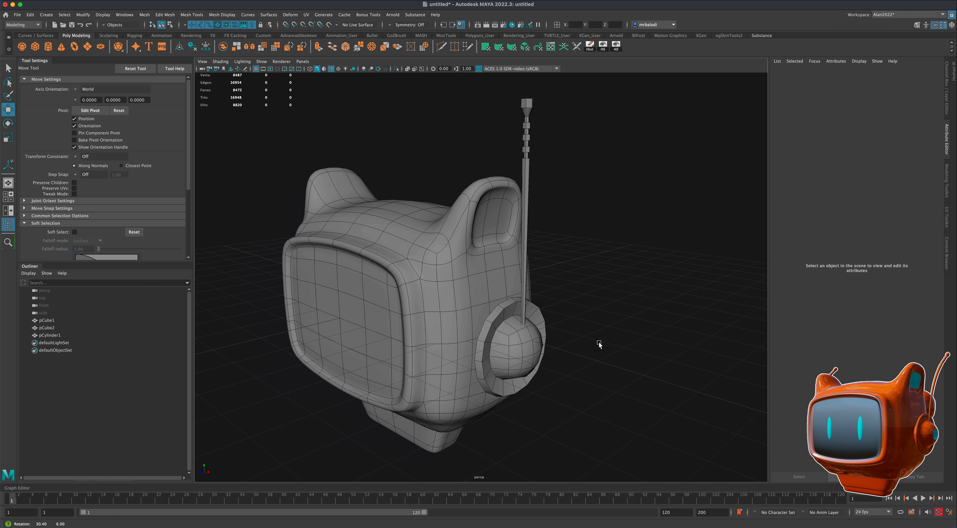
Step: Insert 9 evenly spaced edge loops along the rod's long lower segment and return to object mode
{"action": "left_click", "coordinate": [525, 240]}
{"action": "left_click_drag", "start_coordinate": [605, 280], "coordinate": [595, 319], "text": "alt"}
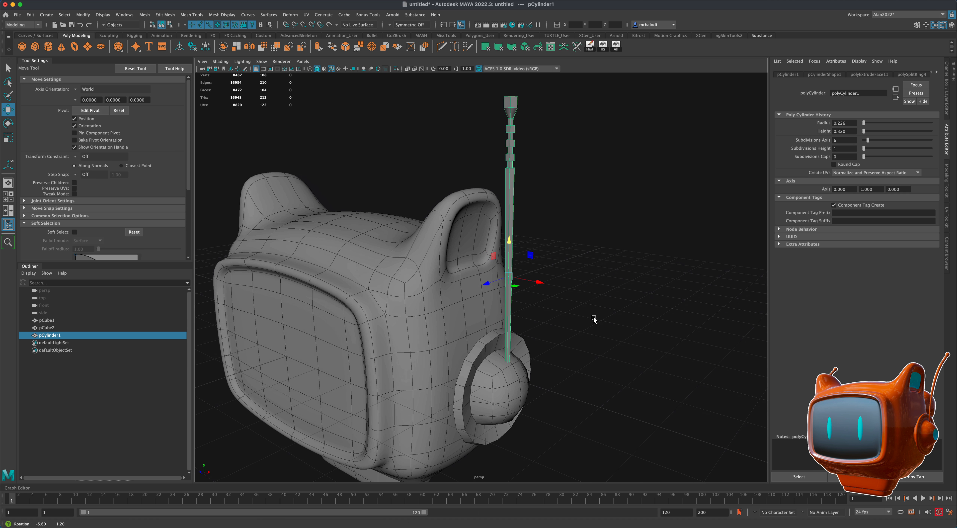
{"action": "left_click", "coordinate": [191, 14]}
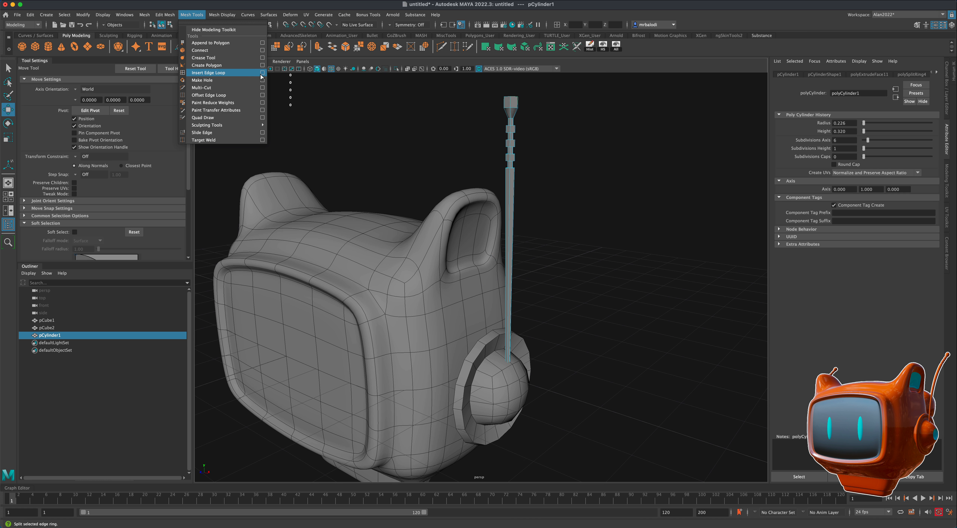
{"action": "left_click", "coordinate": [223, 73]}
{"action": "left_click_drag", "start_coordinate": [108, 137], "coordinate": [114, 137]}
{"action": "left_click", "coordinate": [508, 222]}
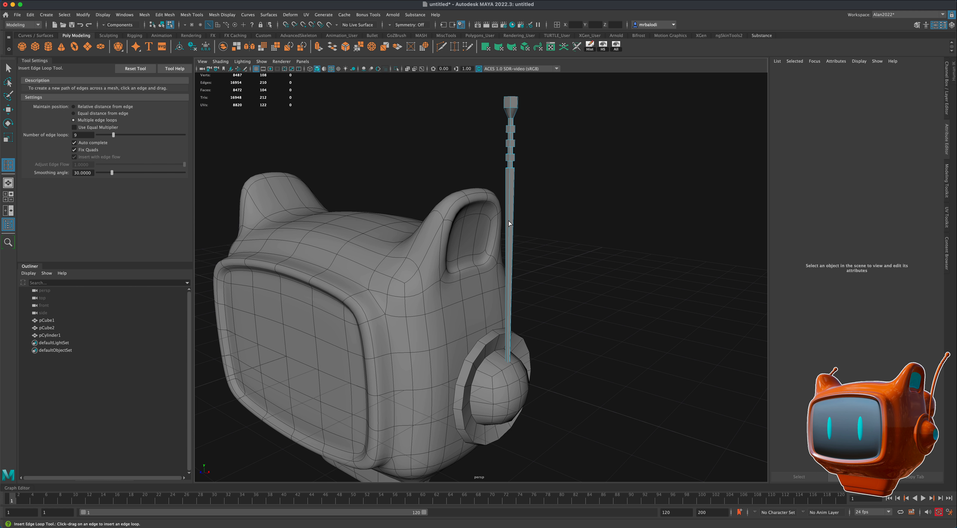
{"action": "left_click", "coordinate": [7, 68]}
{"action": "right_click_drag", "start_coordinate": [512, 182], "coordinate": [549, 167]}
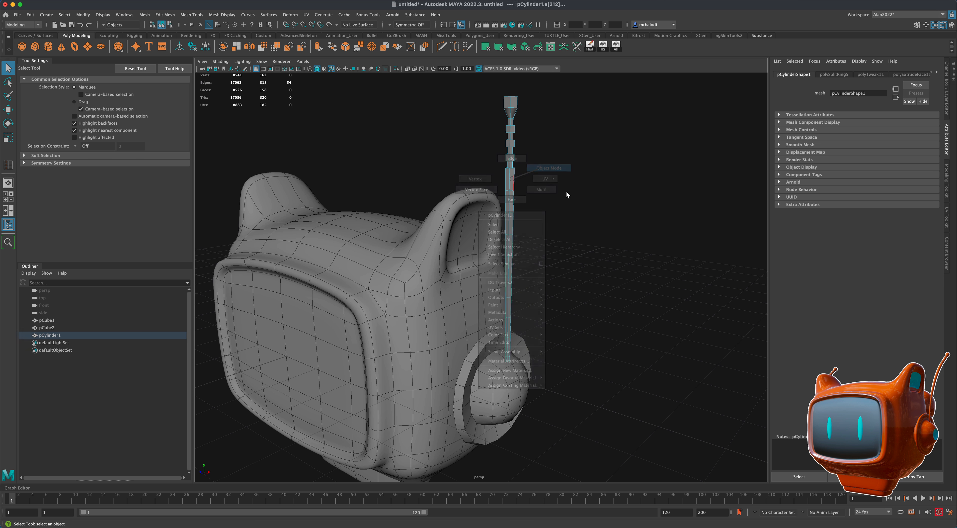
{"action": "left_click", "coordinate": [565, 191]}
Step: Apply a nonlinear Bend deformer to the antenna rod and set its curvature to about 53
{"action": "left_click", "coordinate": [510, 188]}
{"action": "left_click_drag", "start_coordinate": [572, 209], "coordinate": [548, 204], "text": "alt"}
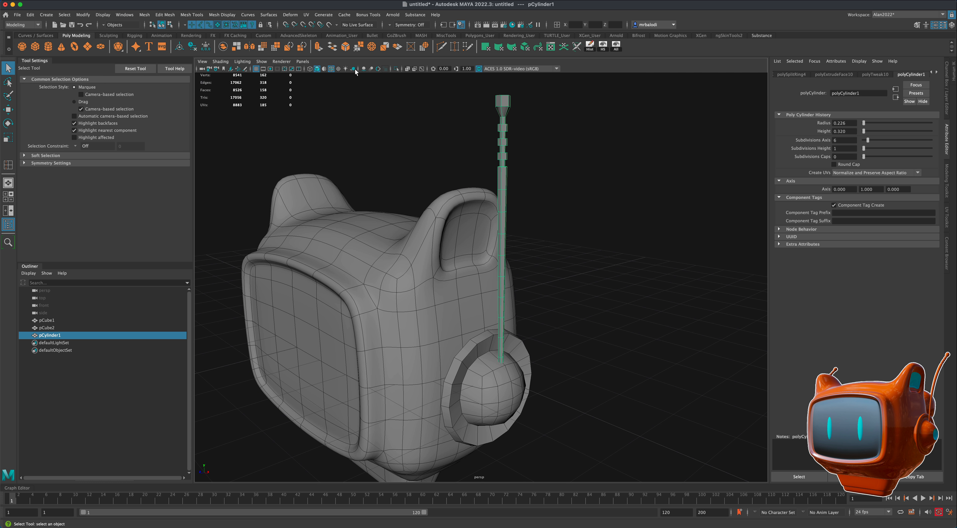
{"action": "left_click", "coordinate": [297, 16]}
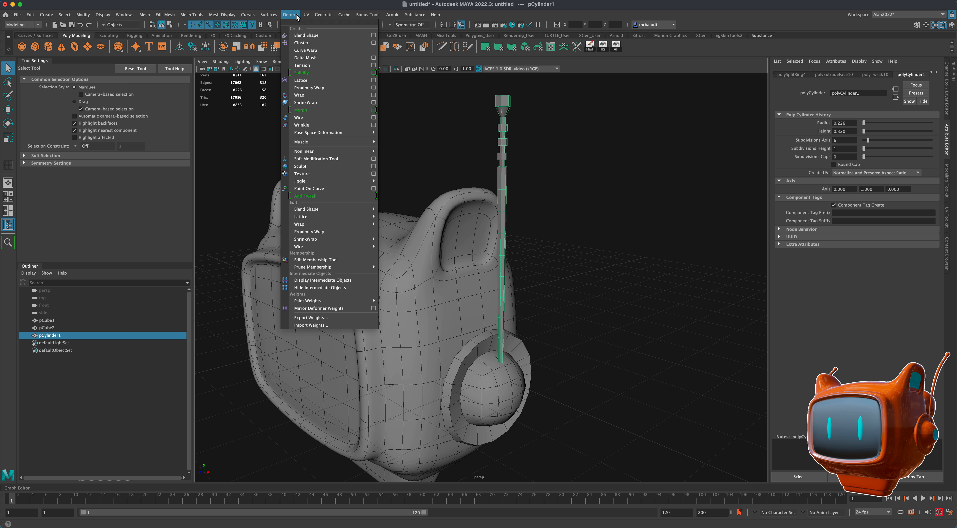
{"action": "mouse_move", "coordinate": [357, 151]}
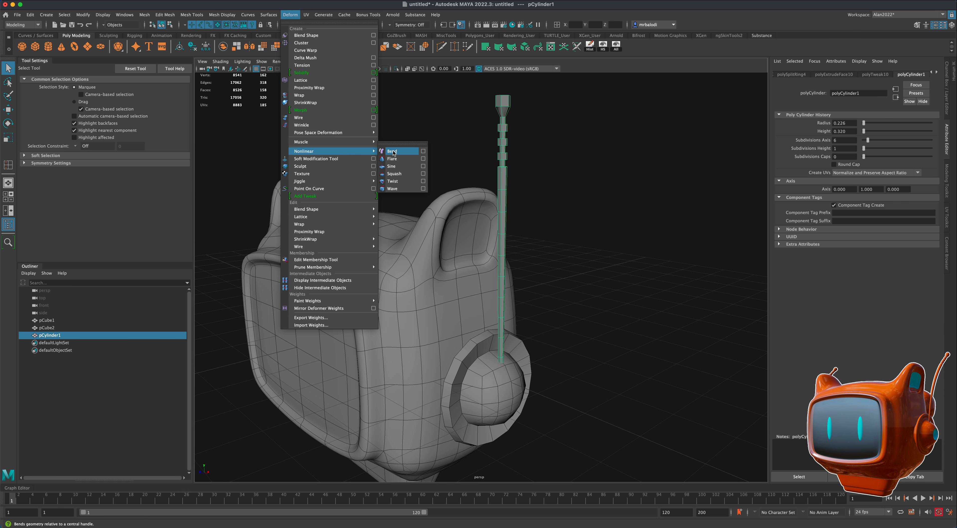
{"action": "left_click", "coordinate": [409, 156]}
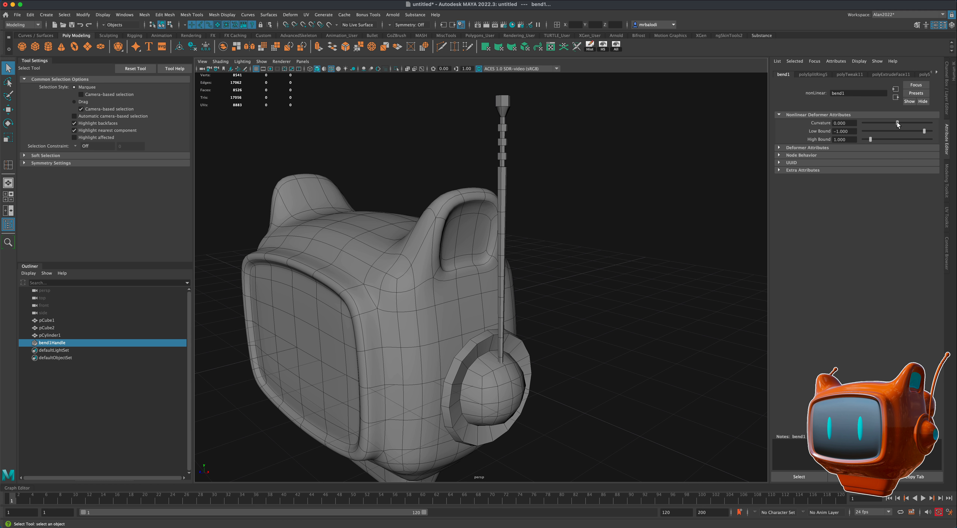
{"action": "left_click_drag", "start_coordinate": [898, 122], "coordinate": [907, 123]}
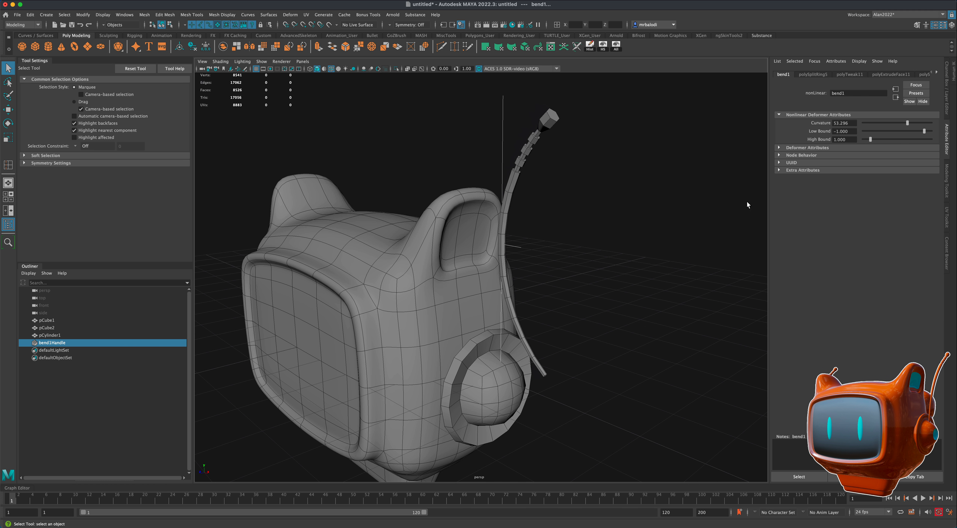
{"action": "left_click_drag", "start_coordinate": [645, 238], "coordinate": [606, 244], "text": "alt"}
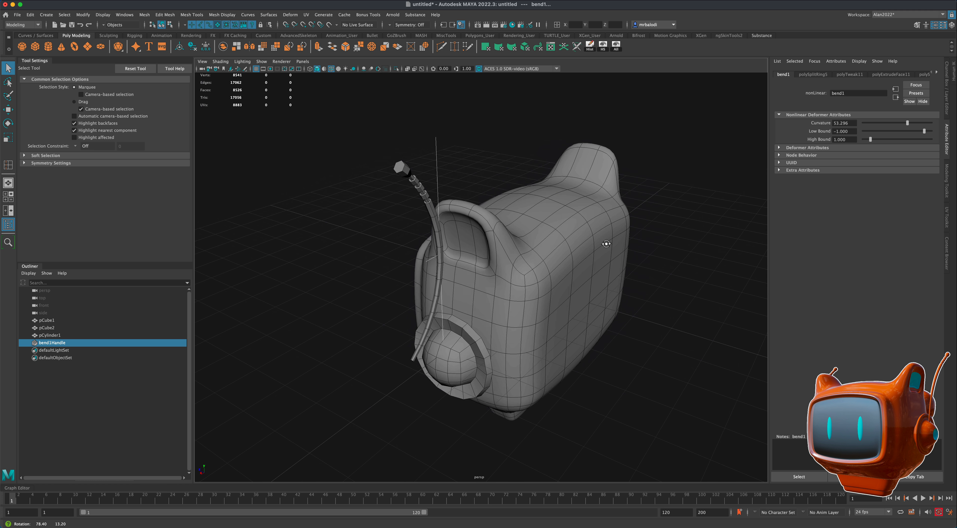
Step: Rotate the bend handle 90 degrees about Y with snapping so the rod curves toward the back of the head
{"action": "left_click", "coordinate": [435, 165]}
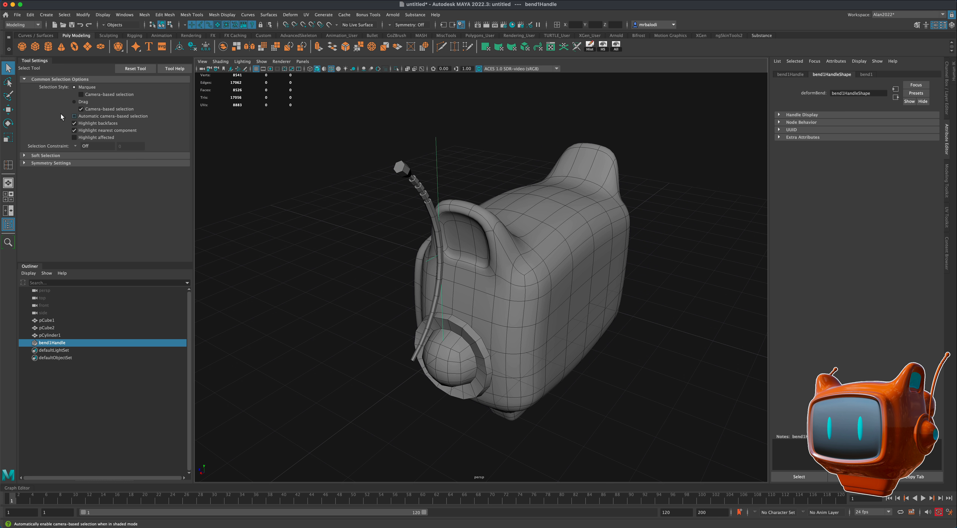
{"action": "left_click", "coordinate": [8, 123]}
{"action": "key", "text": "j"}
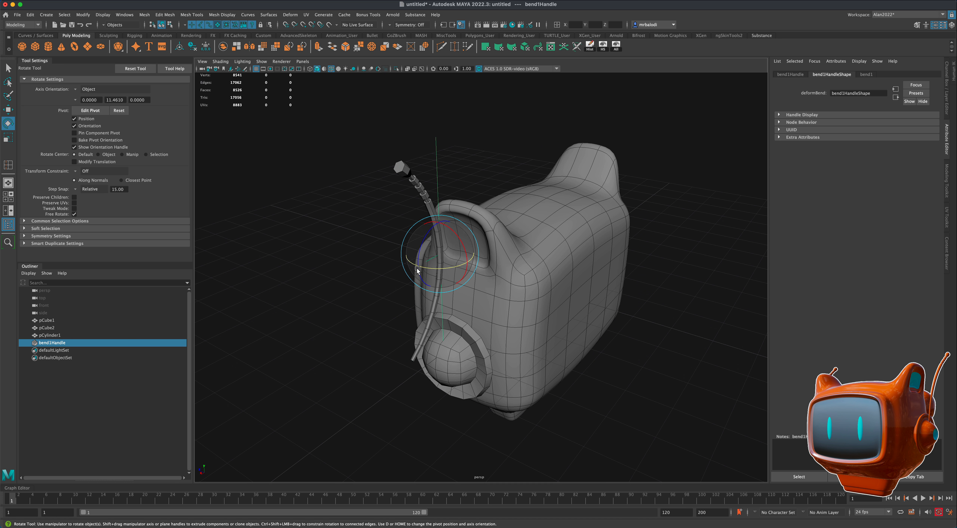
{"action": "left_click_drag", "start_coordinate": [412, 265], "coordinate": [437, 266]}
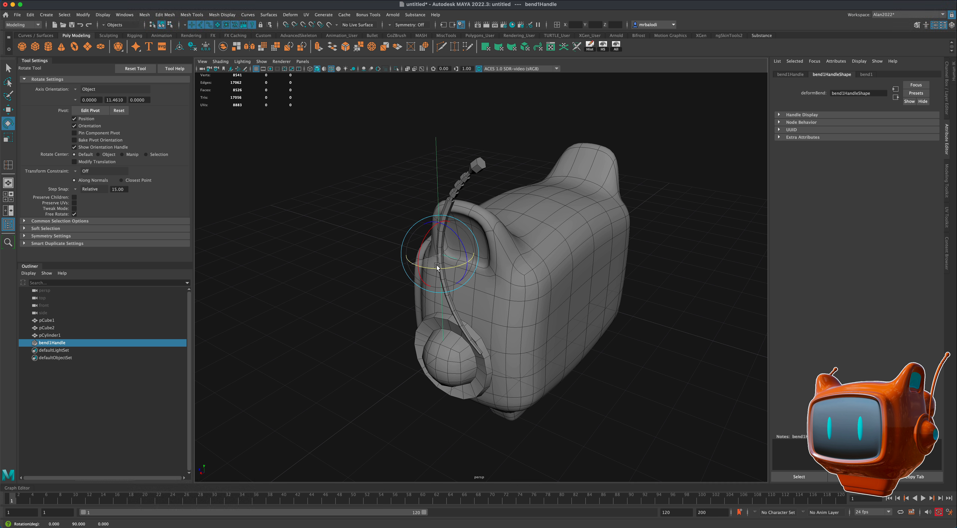
Step: Move the bend handle down along Y to the rod's base
{"action": "key", "text": "w"}
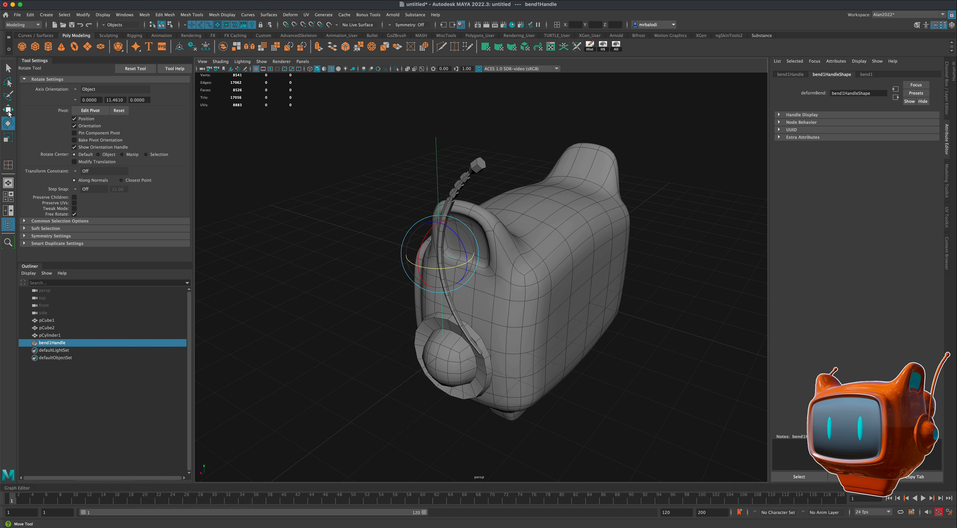
{"action": "left_click_drag", "start_coordinate": [441, 229], "coordinate": [452, 299]}
{"action": "left_click_drag", "start_coordinate": [452, 305], "coordinate": [449, 324]}
{"action": "left_click_drag", "start_coordinate": [362, 250], "coordinate": [383, 243], "text": "alt"}
Step: Set the bend curvature to about 31.173 and move the bend handle up along Y to the rod's middle
{"action": "left_click", "coordinate": [865, 75]}
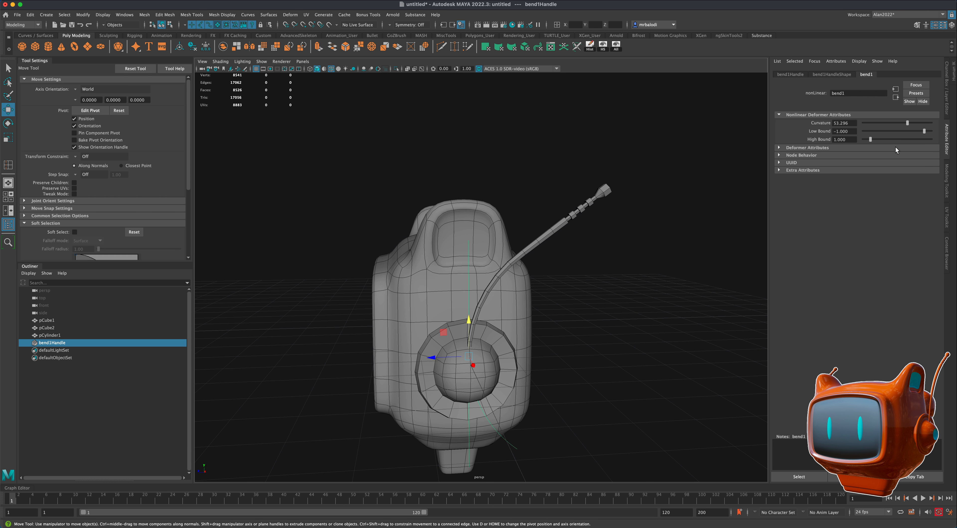
{"action": "mouse_move", "coordinate": [911, 125]}
{"action": "left_mouse_down"}
{"action": "mouse_move", "coordinate": [888, 131]}
{"action": "mouse_move", "coordinate": [903, 132]}
{"action": "left_mouse_up"}
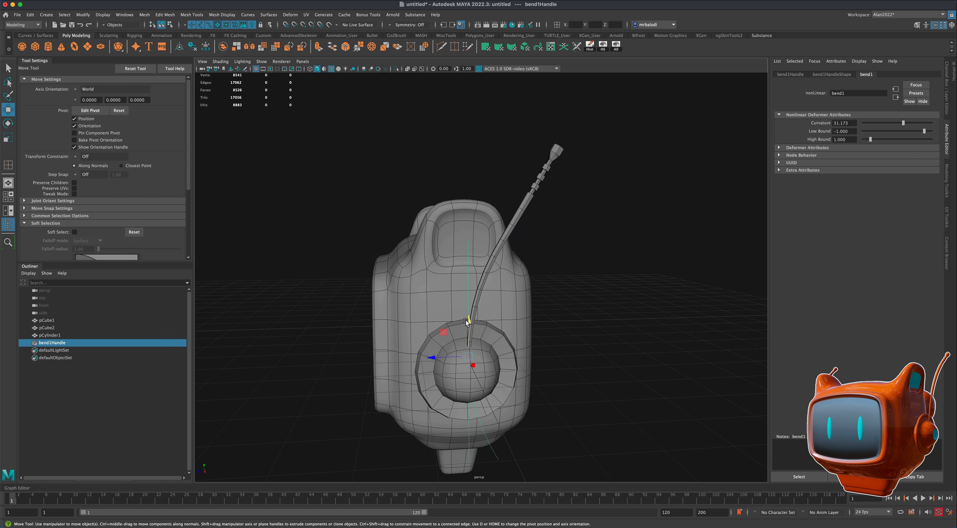
{"action": "left_click_drag", "start_coordinate": [467, 322], "coordinate": [474, 237]}
Step: Rotate the curved antenna rod about X so it leans farther toward the back of the head
{"action": "left_click", "coordinate": [8, 68]}
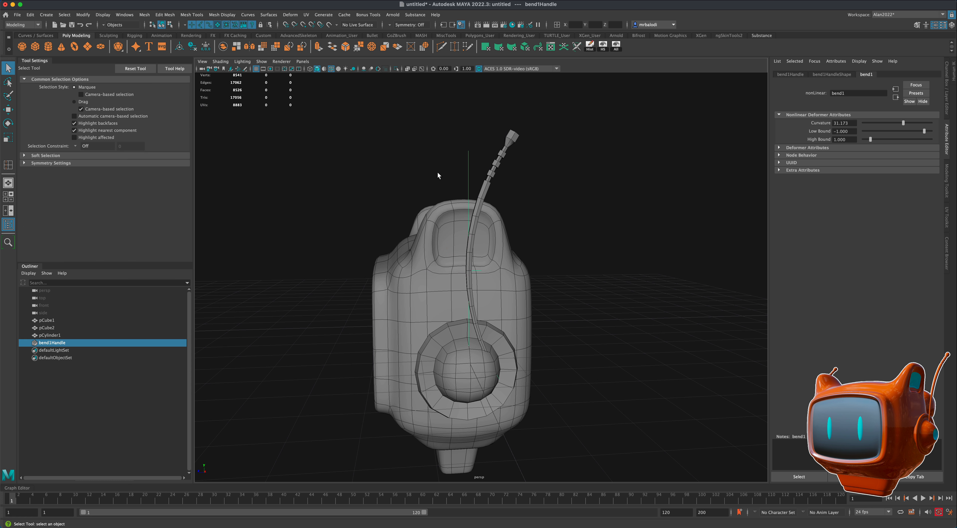
{"action": "left_click", "coordinate": [489, 188]}
{"action": "left_click", "coordinate": [10, 125]}
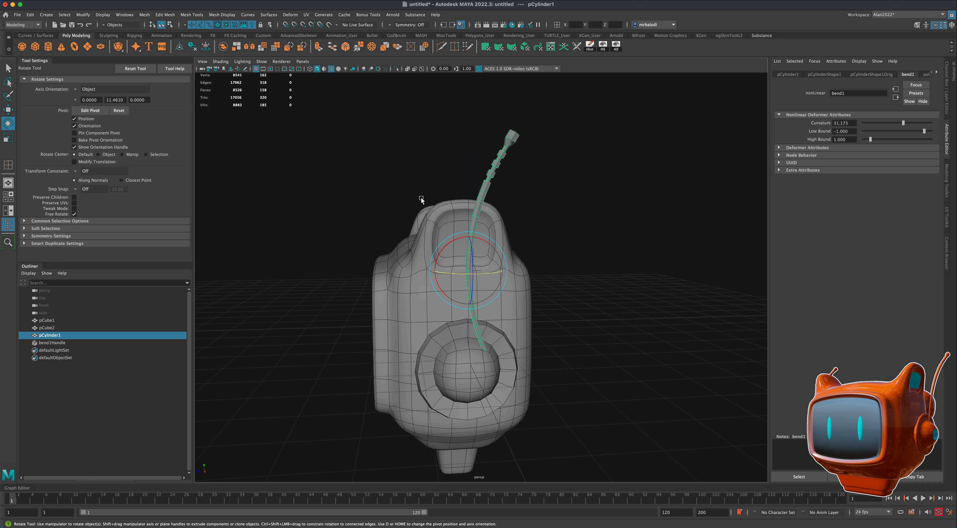
{"action": "left_click_drag", "start_coordinate": [498, 248], "coordinate": [474, 225]}
Step: Move the antenna rod to about Y 2.117 and Z -0.255 so its base meets the dome, and deselect it
{"action": "left_click", "coordinate": [8, 110]}
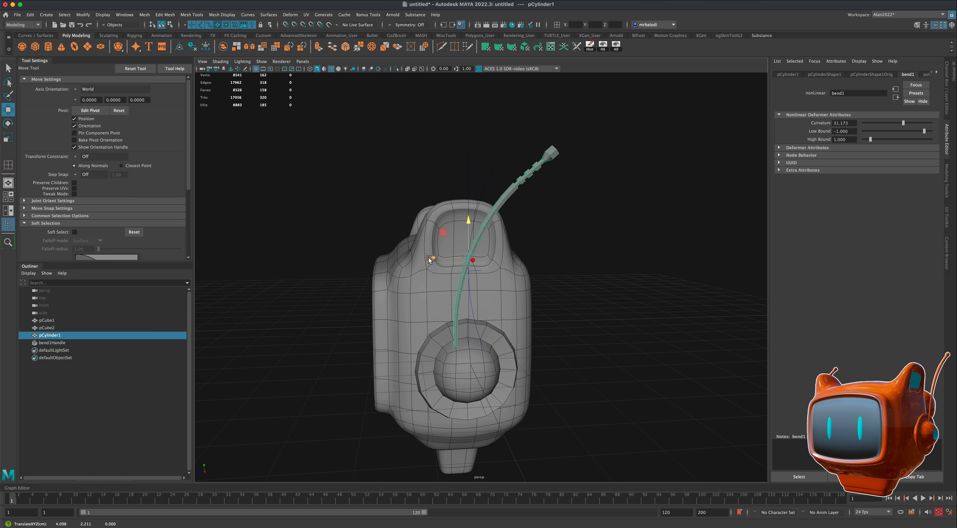
{"action": "left_click_drag", "start_coordinate": [430, 260], "coordinate": [444, 259]}
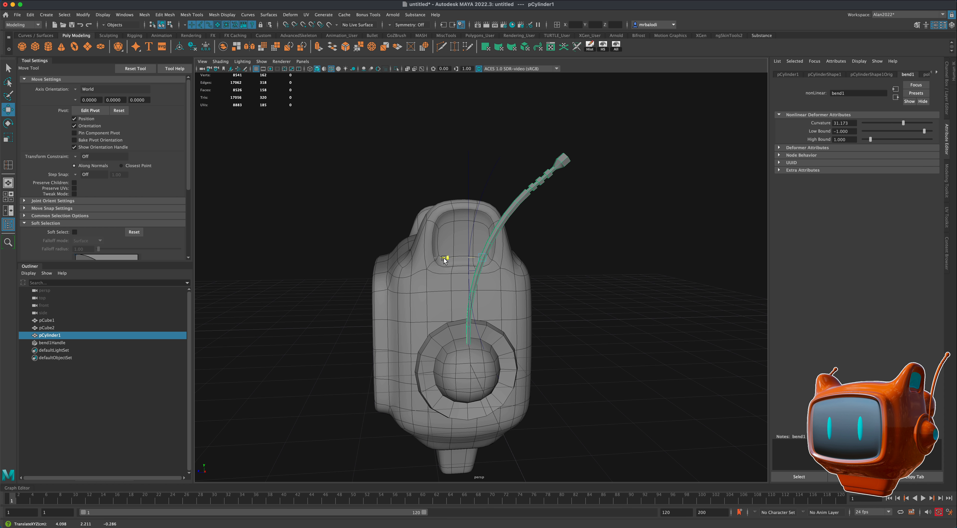
{"action": "left_click_drag", "start_coordinate": [481, 227], "coordinate": [482, 229]}
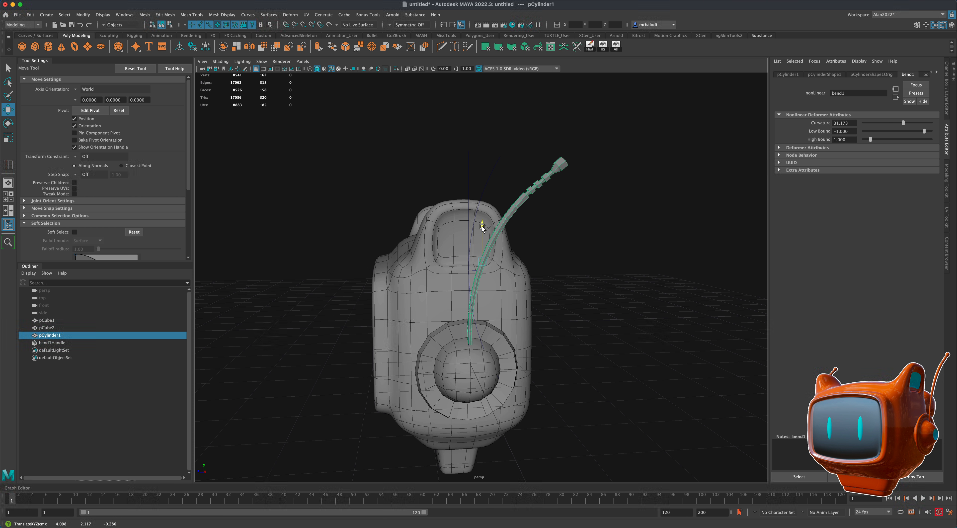
{"action": "left_click_drag", "start_coordinate": [446, 260], "coordinate": [444, 262]}
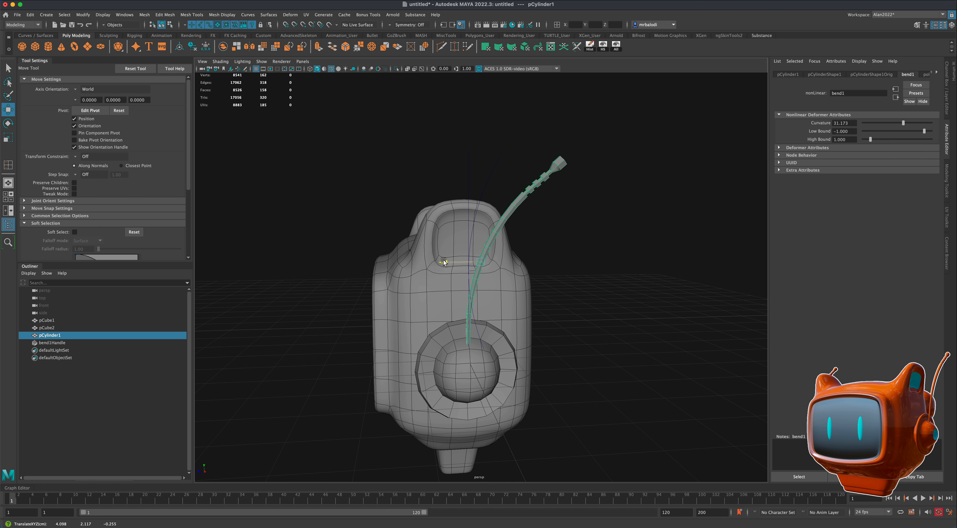
{"action": "left_click", "coordinate": [583, 287]}
{"action": "left_click_drag", "start_coordinate": [582, 287], "coordinate": [560, 291], "text": "alt"}
Step: Select the antenna rod together with its bend handle and delete their history to bake the curve
{"action": "key", "text": "q"}
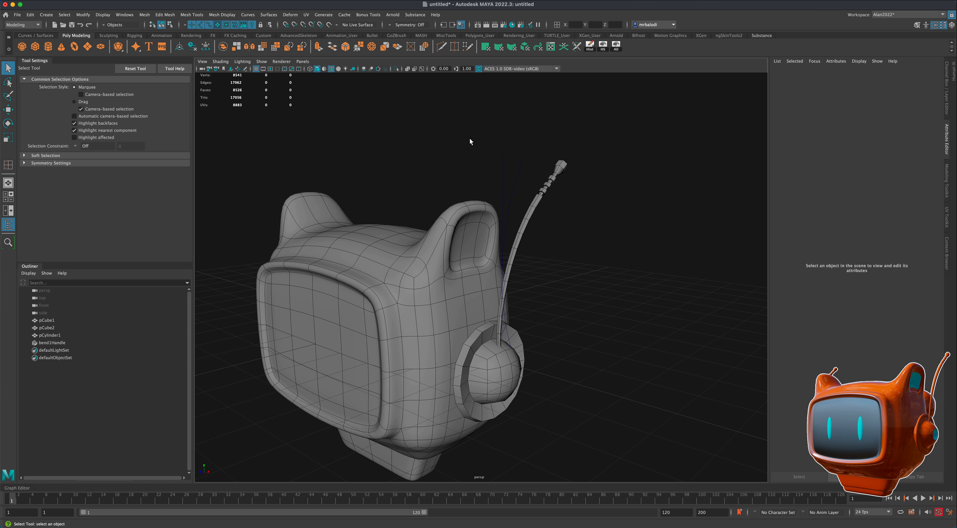
{"action": "left_click_drag", "start_coordinate": [470, 139], "coordinate": [566, 179]}
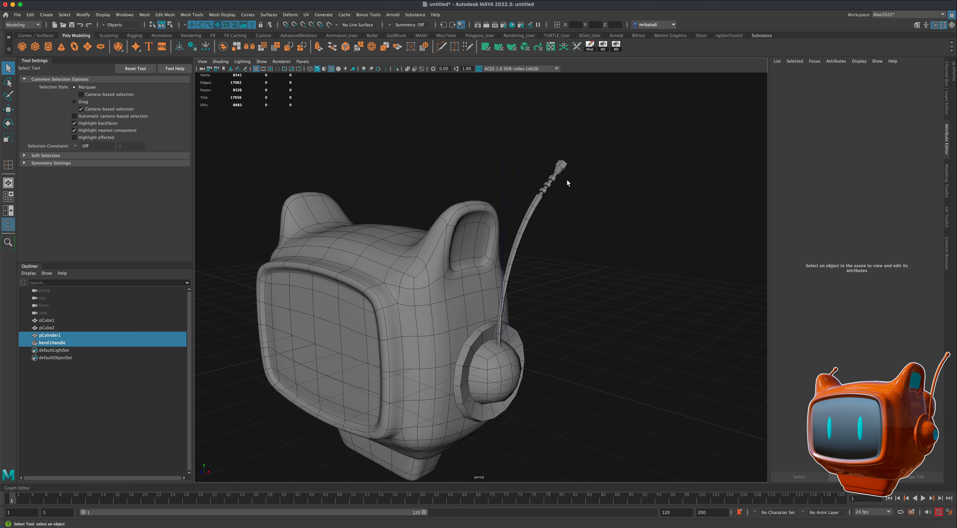
{"action": "left_click", "coordinate": [589, 45]}
{"action": "left_click", "coordinate": [571, 260]}
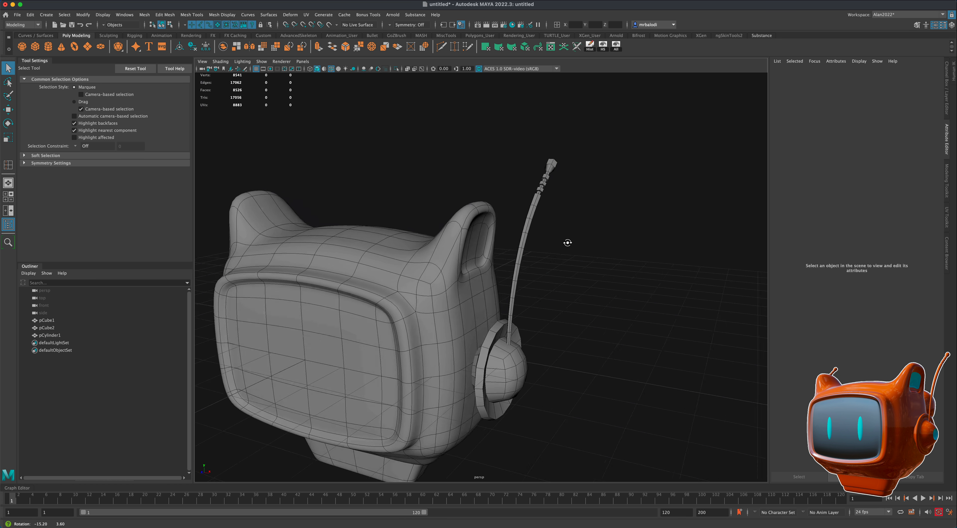
{"action": "left_click_drag", "start_coordinate": [570, 293], "coordinate": [592, 285], "text": "alt"}
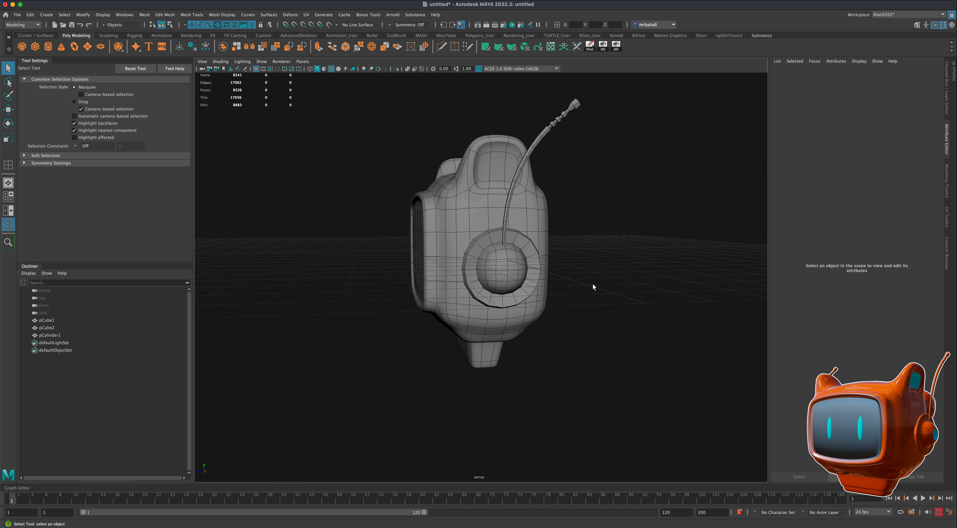
Step: Select the four central faces of the side dome and circularize them
{"action": "scroll", "coordinate": [592, 284], "scroll_direction": "up", "scroll_amount": 3}
{"action": "left_click", "coordinate": [508, 277]}
{"action": "left_click_drag", "start_coordinate": [310, 157], "coordinate": [479, 250], "text": "alt"}
{"action": "right_click_drag", "start_coordinate": [533, 272], "coordinate": [579, 275]}
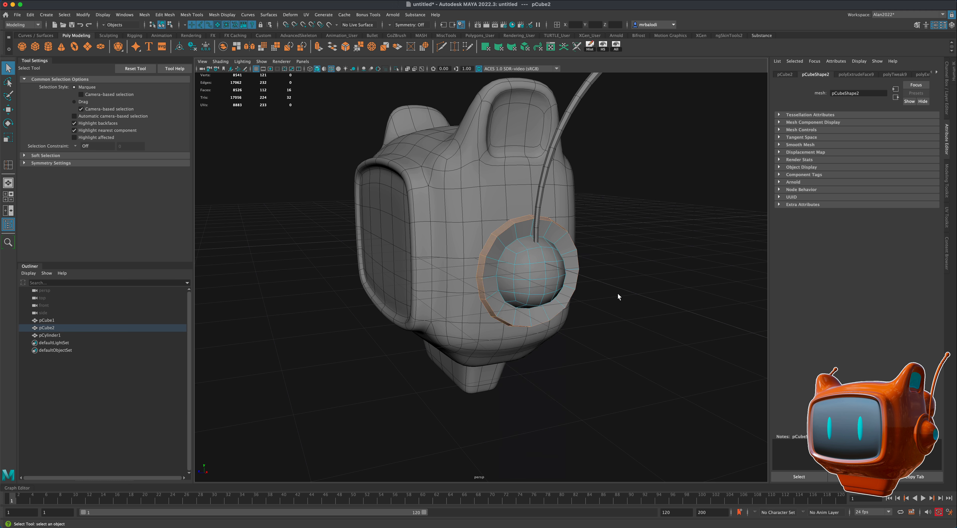
{"action": "left_click_drag", "start_coordinate": [619, 299], "coordinate": [642, 298], "text": "alt"}
{"action": "left_click", "coordinate": [501, 269]}
{"action": "left_click", "coordinate": [509, 284], "text": "shift"}
{"action": "left_click", "coordinate": [521, 283], "text": "shift"}
{"action": "left_click", "coordinate": [522, 268], "text": "shift"}
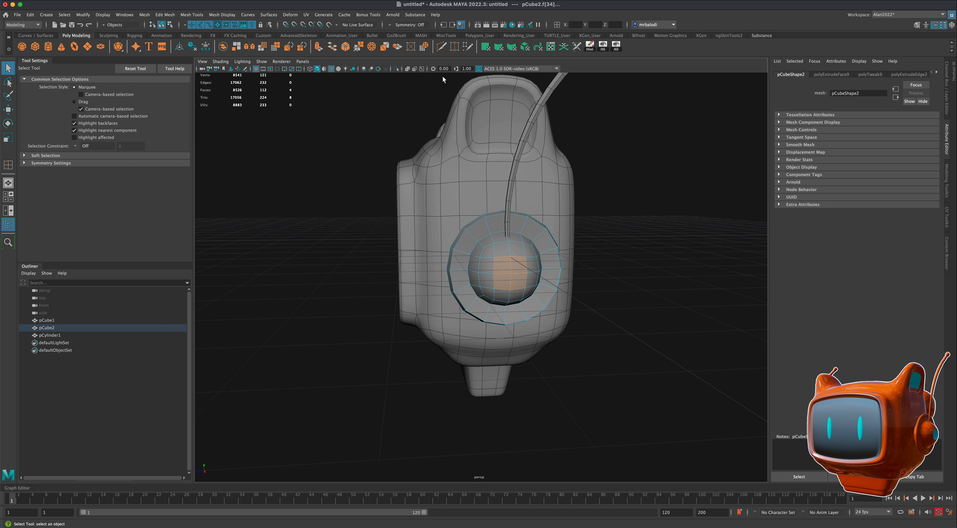
{"action": "left_click", "coordinate": [425, 47]}
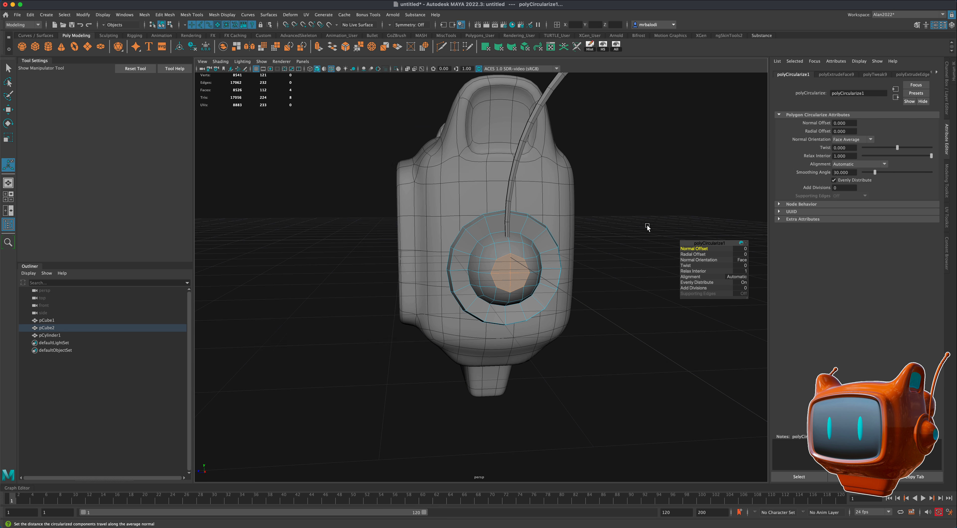
Step: Extrude the dome's circularized faces with a Local Translate Z of about 0.029 and a uniform Local Scale of 0.8
{"action": "left_click_drag", "start_coordinate": [648, 224], "coordinate": [592, 297], "text": "alt"}
{"action": "scroll", "coordinate": [634, 289], "scroll_direction": "up", "scroll_amount": 5}
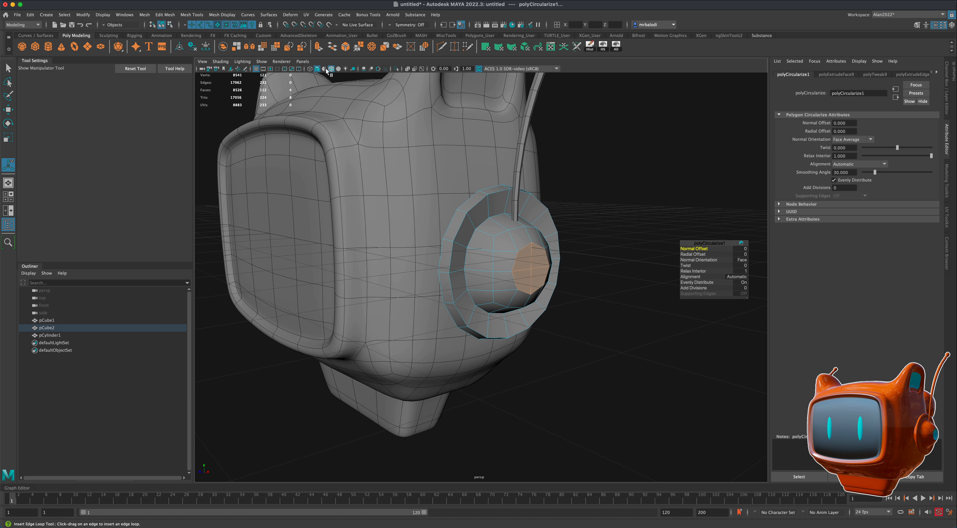
{"action": "key", "text": "ctrl+e"}
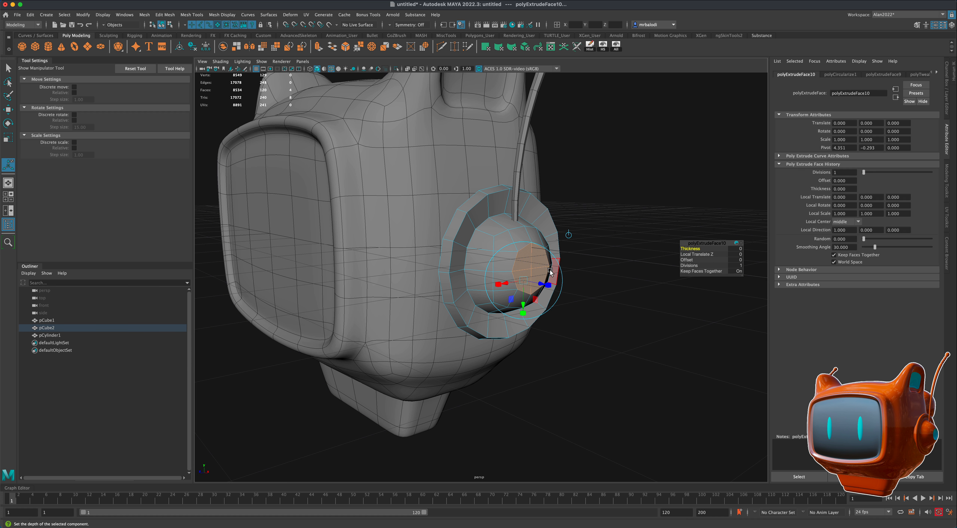
{"action": "left_click_drag", "start_coordinate": [542, 283], "coordinate": [521, 283]}
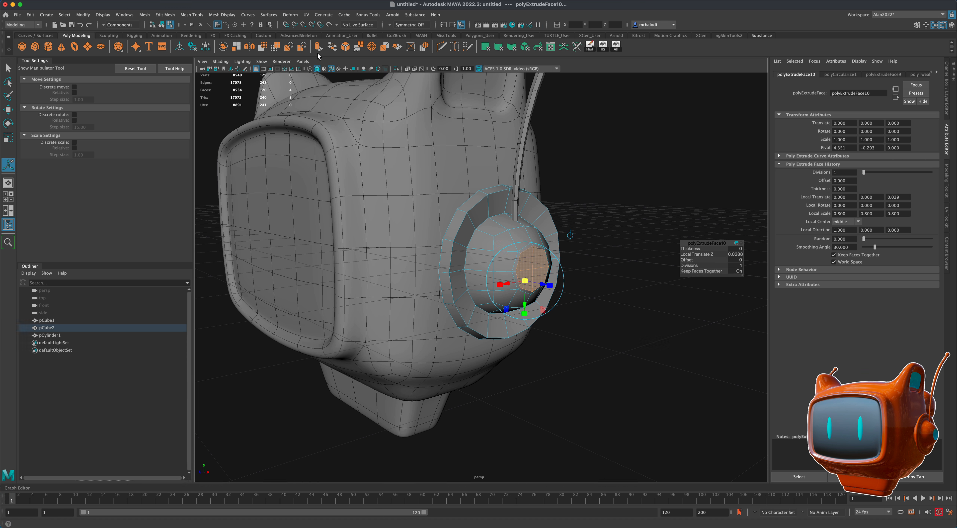
Step: Extrude the dome's cap faces again, scale them to about 0.77, push them inward to about X 4.318, and return to object mode with nothing selected
{"action": "key", "text": "ctrl+e"}
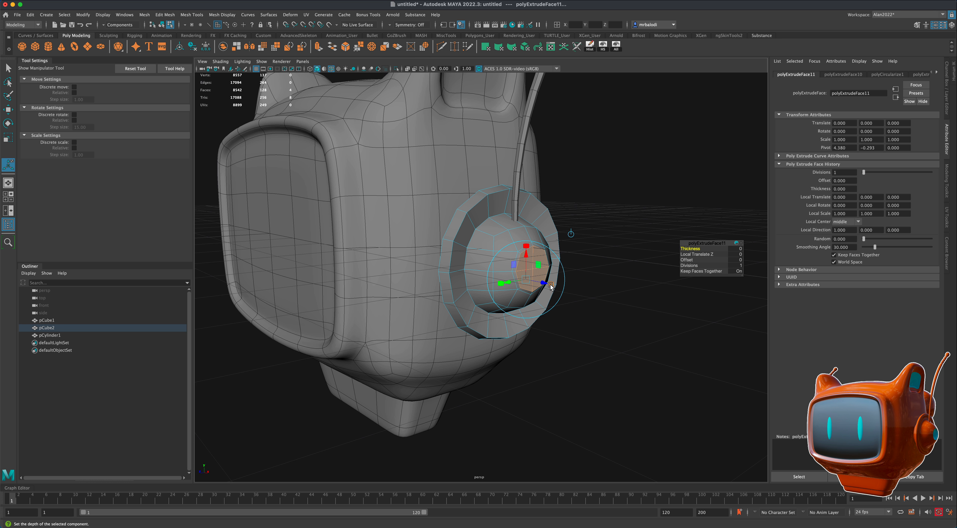
{"action": "left_click_drag", "start_coordinate": [525, 281], "coordinate": [520, 283]}
{"action": "key", "text": "r"}
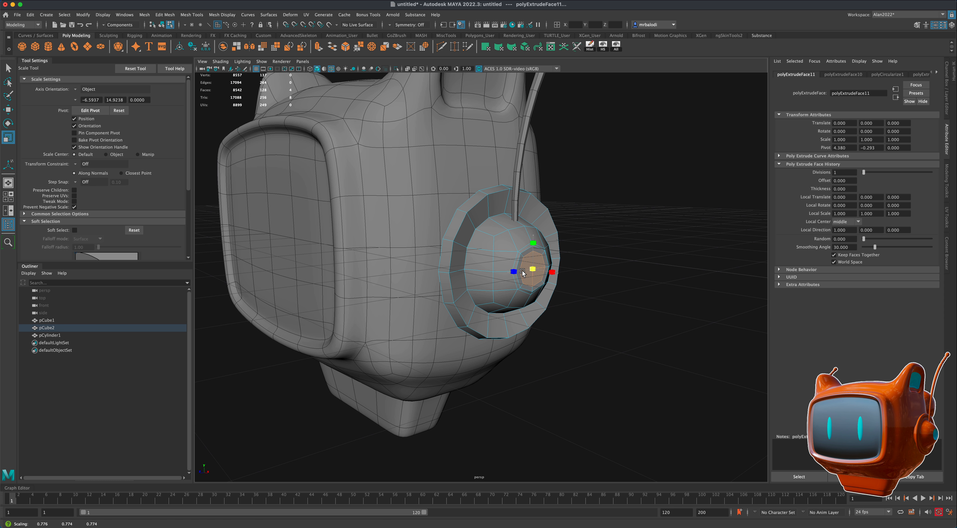
{"action": "left_click_drag", "start_coordinate": [523, 271], "coordinate": [522, 271]}
{"action": "key", "text": "w"}
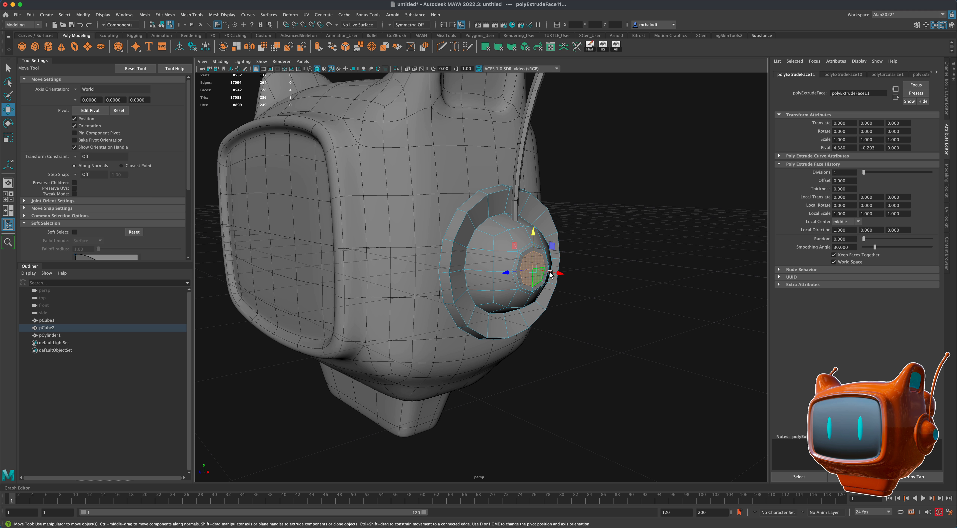
{"action": "left_click_drag", "start_coordinate": [556, 273], "coordinate": [553, 273]}
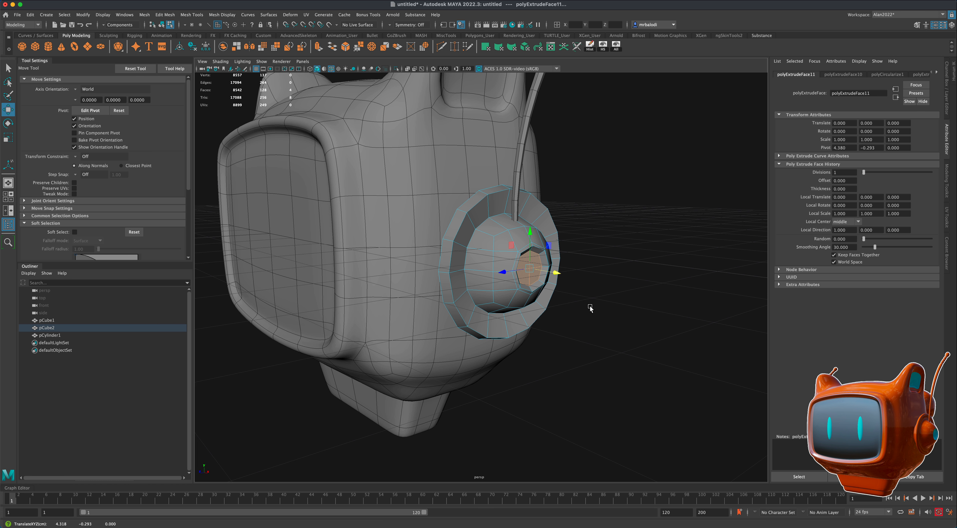
{"action": "mouse_move", "coordinate": [590, 308]}
{"action": "left_mouse_down", "text": "alt"}
{"action": "mouse_move", "coordinate": [594, 316]}
{"action": "mouse_move", "coordinate": [577, 320]}
{"action": "mouse_move", "coordinate": [606, 318]}
{"action": "left_mouse_up", "text": "alt"}
{"action": "right_click", "coordinate": [531, 223]}
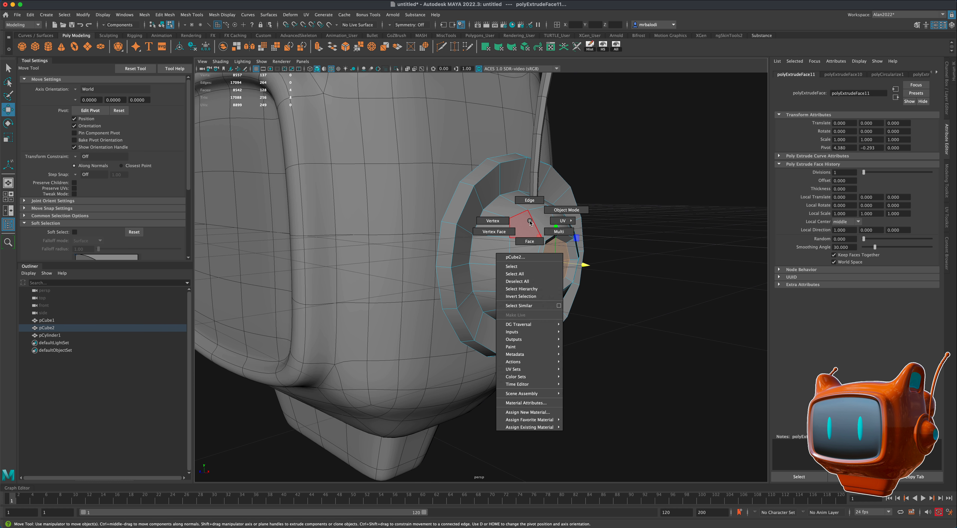
{"action": "right_click_drag", "start_coordinate": [556, 212], "coordinate": [560, 211]}
{"action": "left_click", "coordinate": [640, 325]}
Step: Select the antenna rod and the side dome and combine them into one mesh
{"action": "right_click_drag", "start_coordinate": [641, 325], "coordinate": [622, 300], "text": "alt"}
{"action": "left_click_drag", "start_coordinate": [622, 299], "coordinate": [599, 286], "text": "alt"}
{"action": "left_click", "coordinate": [9, 68]}
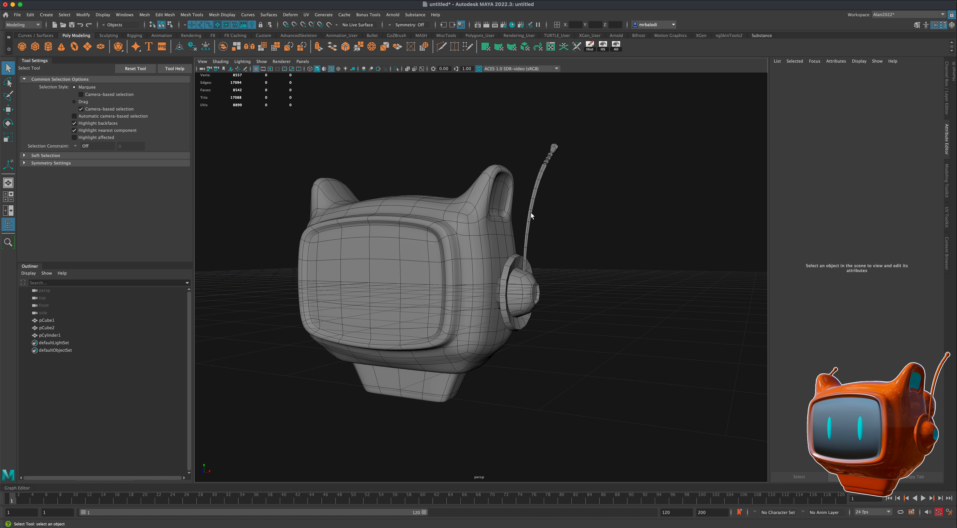
{"action": "left_click", "coordinate": [531, 213]}
{"action": "left_click", "coordinate": [534, 291], "text": "shift"}
{"action": "left_click_drag", "start_coordinate": [572, 277], "coordinate": [582, 287], "text": "alt"}
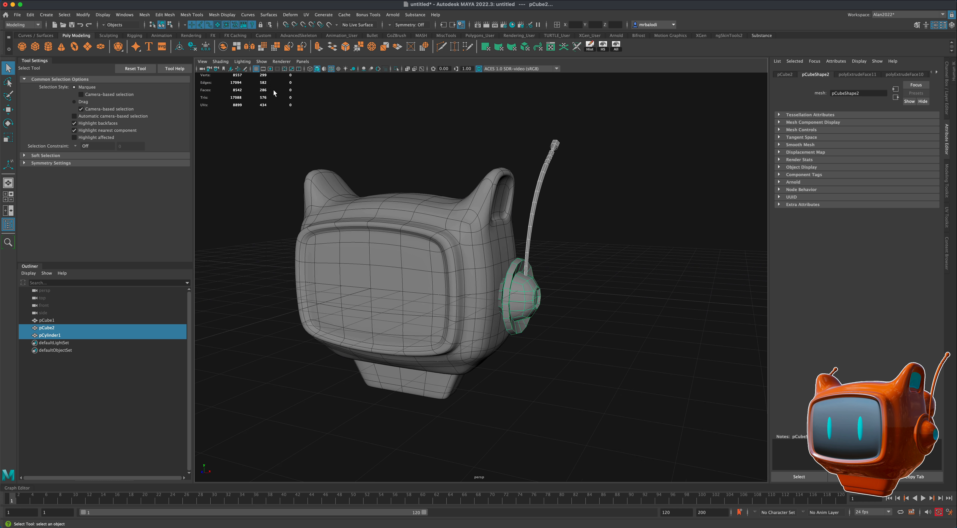
{"action": "left_click", "coordinate": [225, 47]}
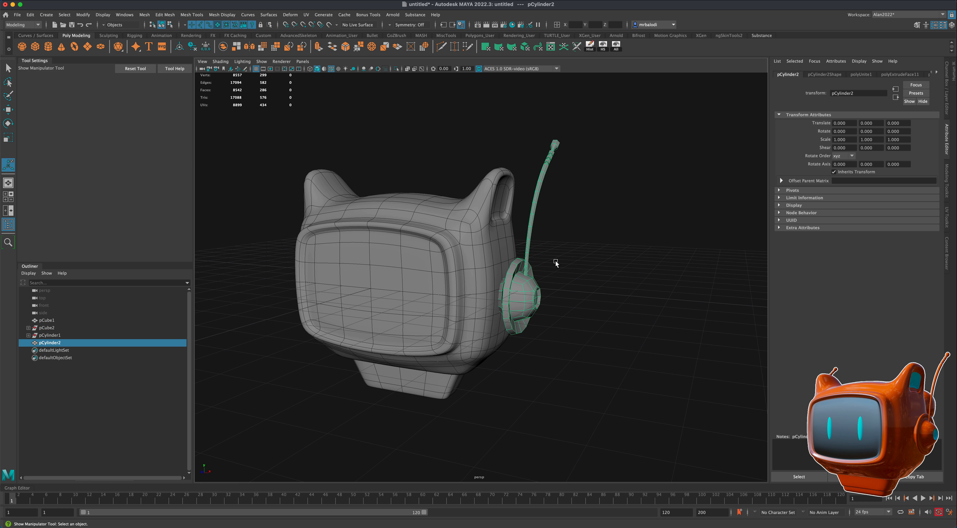
{"action": "middle_click_drag", "start_coordinate": [257, 200], "coordinate": [297, 207], "text": "alt"}
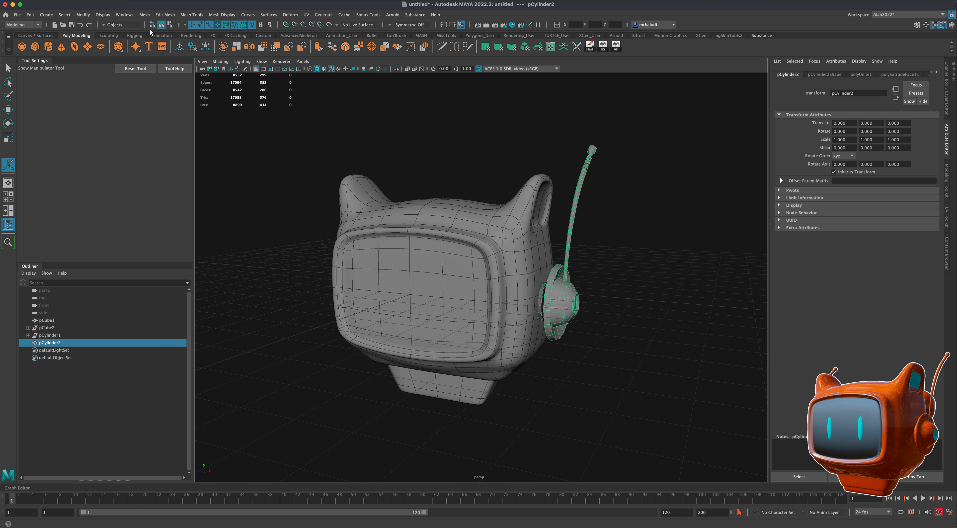
{"action": "left_click", "coordinate": [144, 16]}
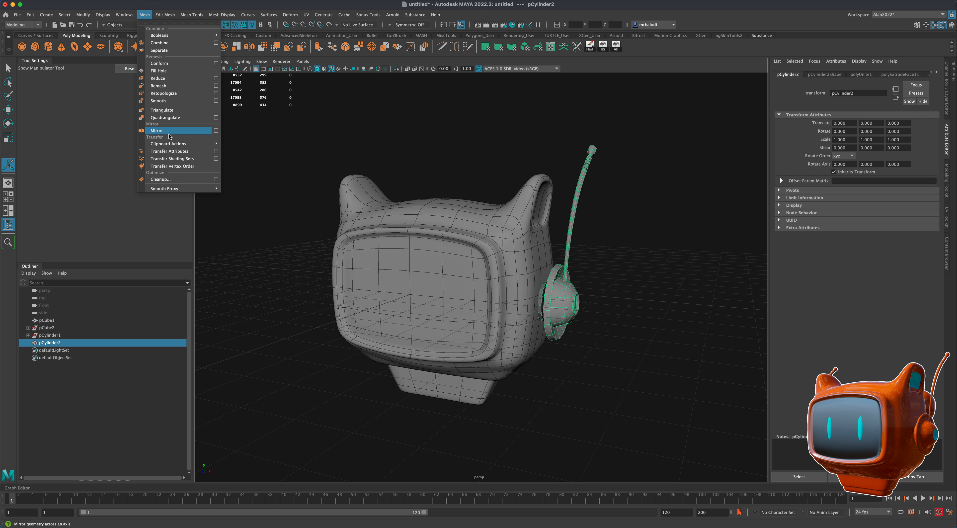
{"action": "left_click", "coordinate": [169, 134]}
{"action": "key", "text": "ctrl+z"}
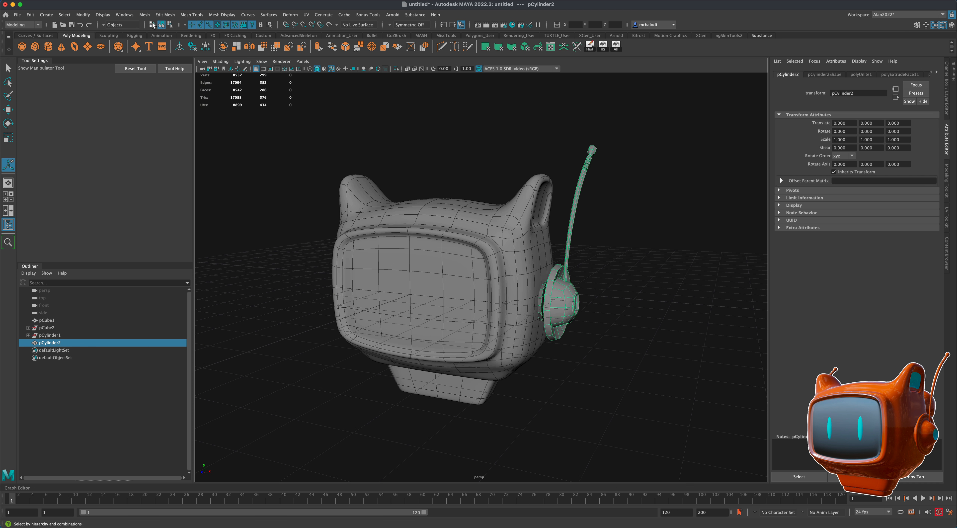
Step: Mirror the combined dome and antenna as a copy across the world X axis, then deselect it
{"action": "left_click", "coordinate": [146, 15]}
{"action": "left_click", "coordinate": [216, 131]}
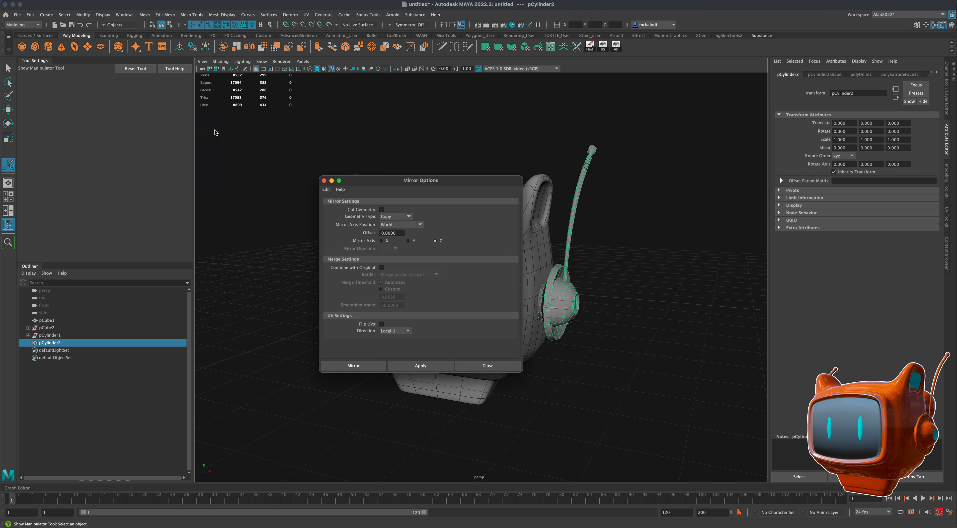
{"action": "left_click_drag", "start_coordinate": [416, 181], "coordinate": [372, 147]}
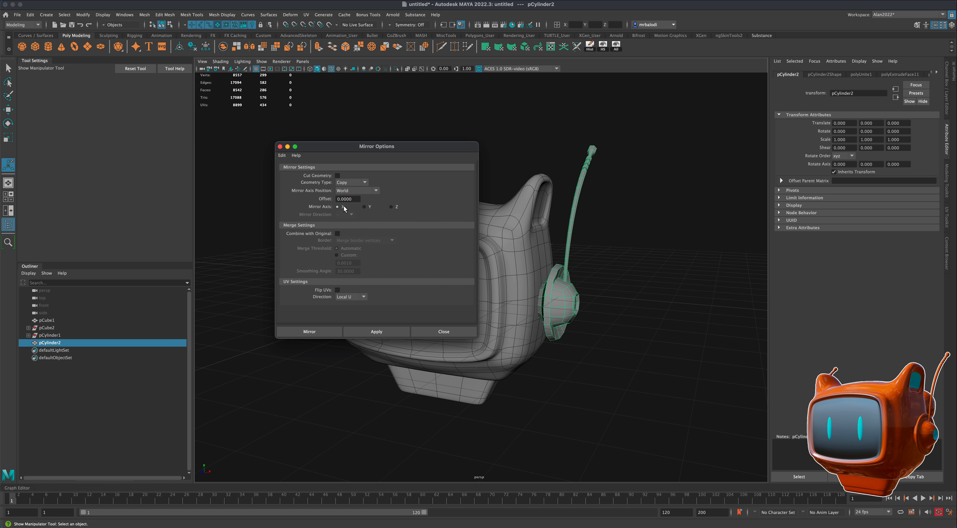
{"action": "left_click", "coordinate": [322, 332]}
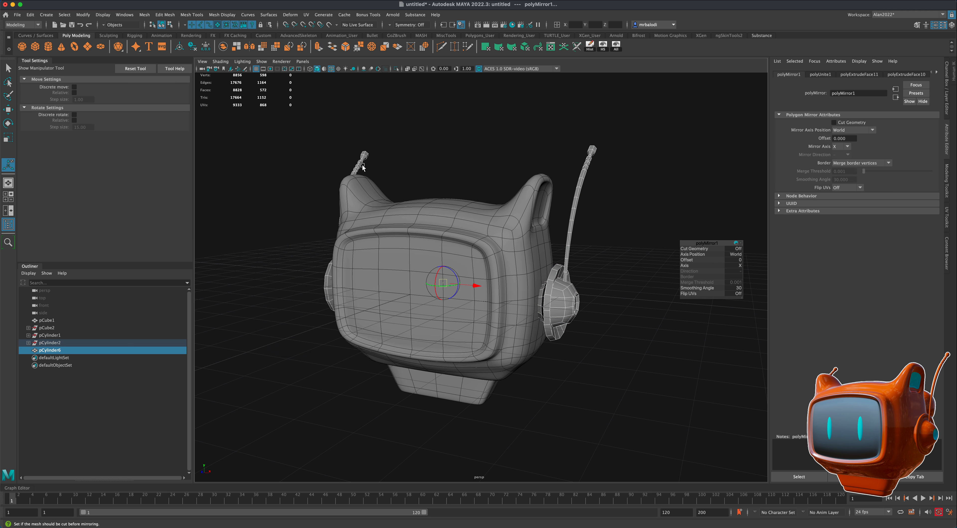
{"action": "left_click", "coordinate": [289, 271]}
Step: Examine the head and its mirrored domes and antennas from several angles, selecting the head mesh
{"action": "left_click_drag", "start_coordinate": [290, 271], "coordinate": [300, 250], "text": "alt"}
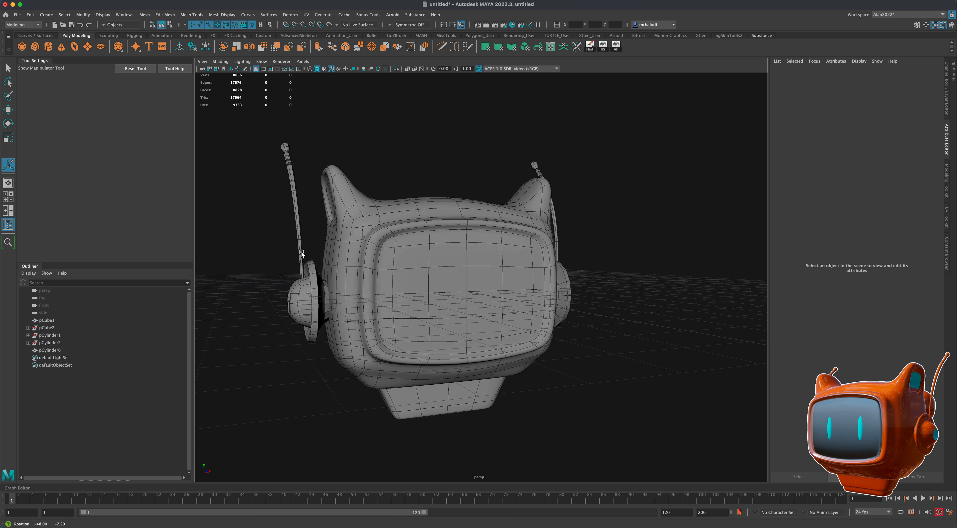
{"action": "right_click_drag", "start_coordinate": [300, 250], "coordinate": [279, 272], "text": "alt"}
{"action": "middle_click_drag", "start_coordinate": [279, 272], "coordinate": [299, 247], "text": "alt"}
{"action": "left_click_drag", "start_coordinate": [298, 246], "coordinate": [458, 210], "text": "alt"}
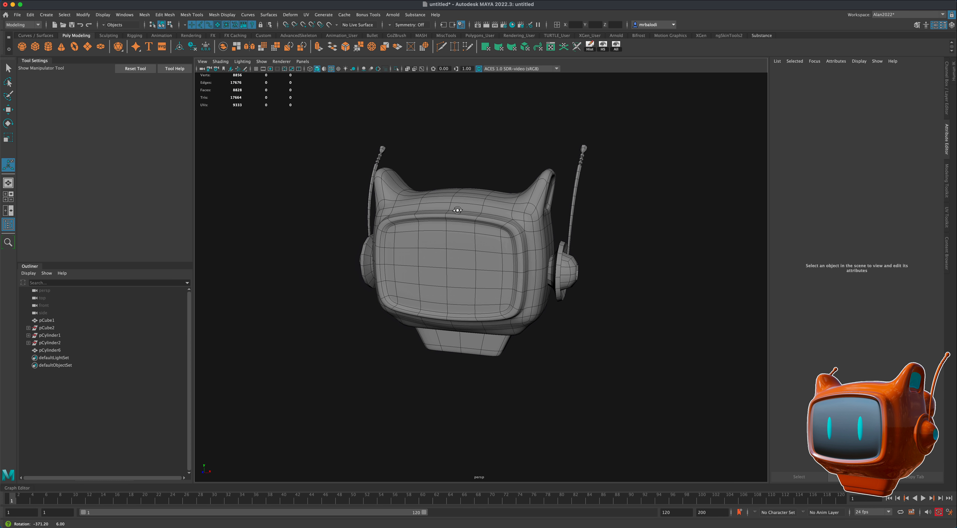
{"action": "key", "text": "q"}
{"action": "left_click_drag", "start_coordinate": [498, 255], "coordinate": [525, 387]}
{"action": "left_click", "coordinate": [625, 375]}
{"action": "left_click", "coordinate": [499, 284]}
{"action": "key", "text": "f"}
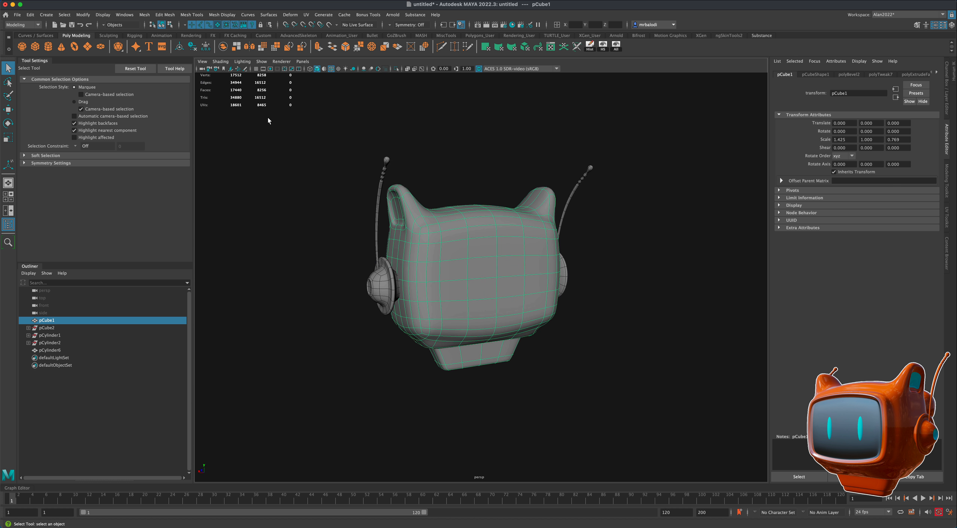
Step: Show the viewport grid and clear the selection
{"action": "left_click", "coordinate": [256, 70]}
{"action": "left_click_drag", "start_coordinate": [269, 216], "coordinate": [288, 220], "text": "alt"}
{"action": "left_click", "coordinate": [257, 184]}
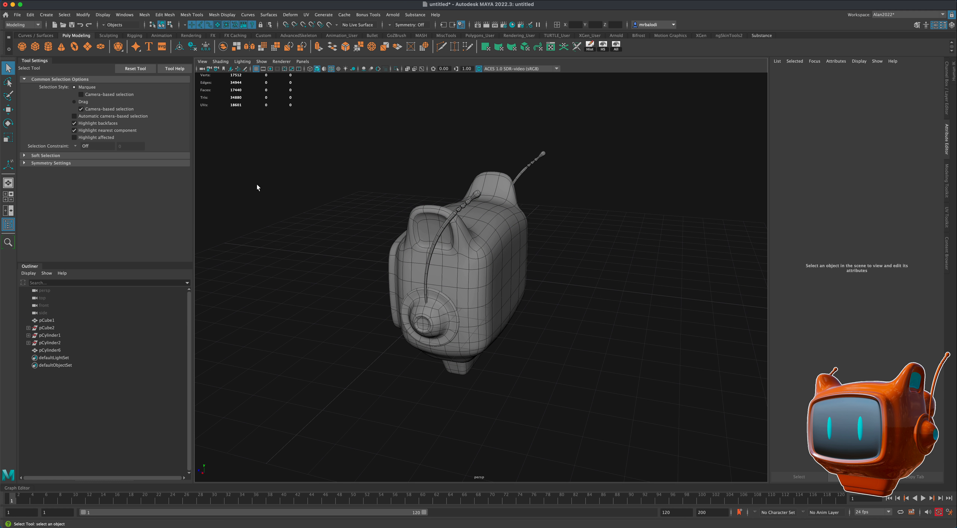
Step: Create a polygon cube behind the head and smooth it with 2 divisions into a sphere
{"action": "left_click", "coordinate": [35, 48]}
{"action": "left_click_drag", "start_coordinate": [560, 353], "coordinate": [604, 385]}
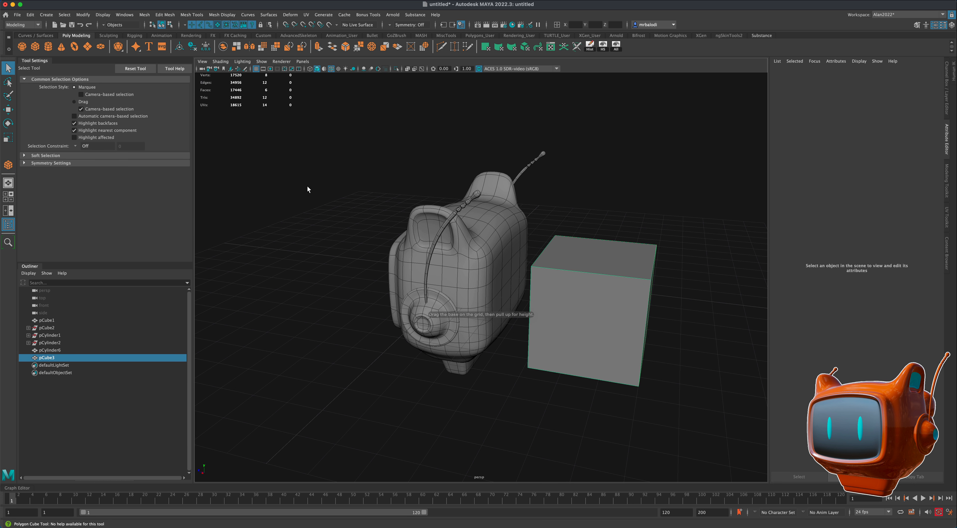
{"action": "left_click_drag", "start_coordinate": [307, 189], "coordinate": [258, 164], "text": "alt"}
{"action": "left_click", "coordinate": [144, 15]}
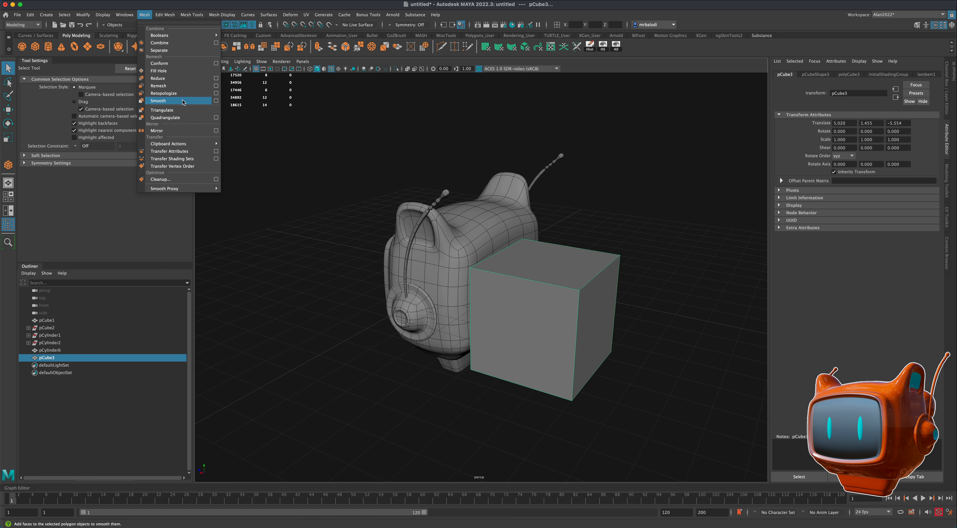
{"action": "left_click", "coordinate": [186, 101]}
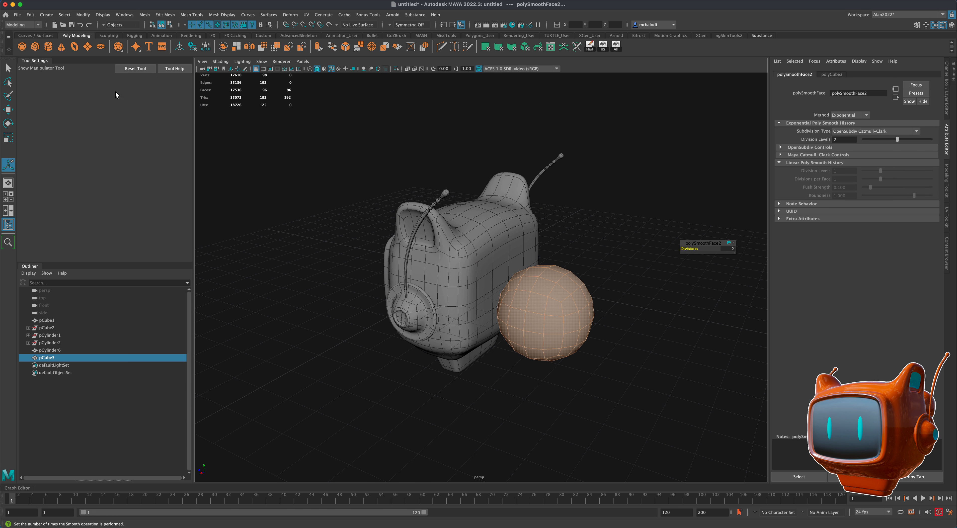
{"action": "left_click", "coordinate": [8, 68]}
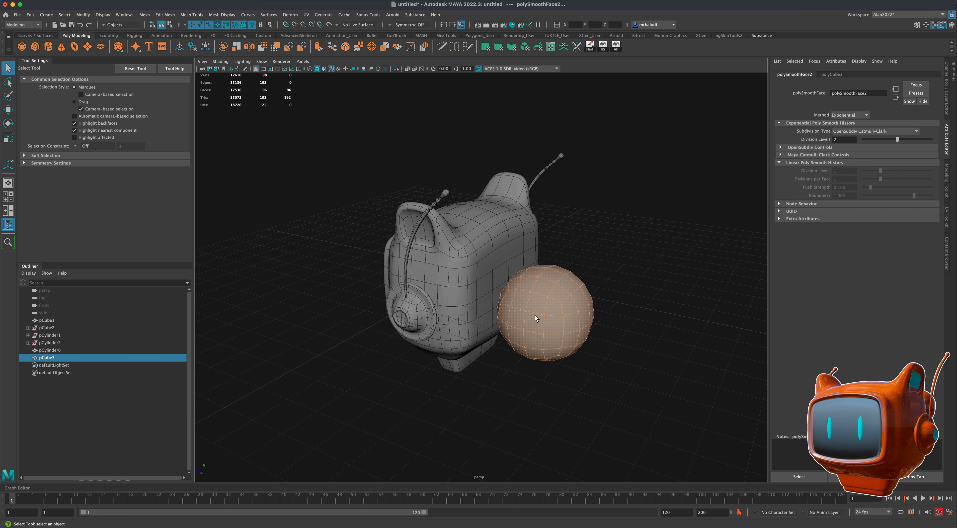
Step: Select the four bottom faces of the smoothed sphere and enable Soft Select for scaling them
{"action": "left_click_drag", "start_coordinate": [535, 318], "coordinate": [566, 296], "text": "alt"}
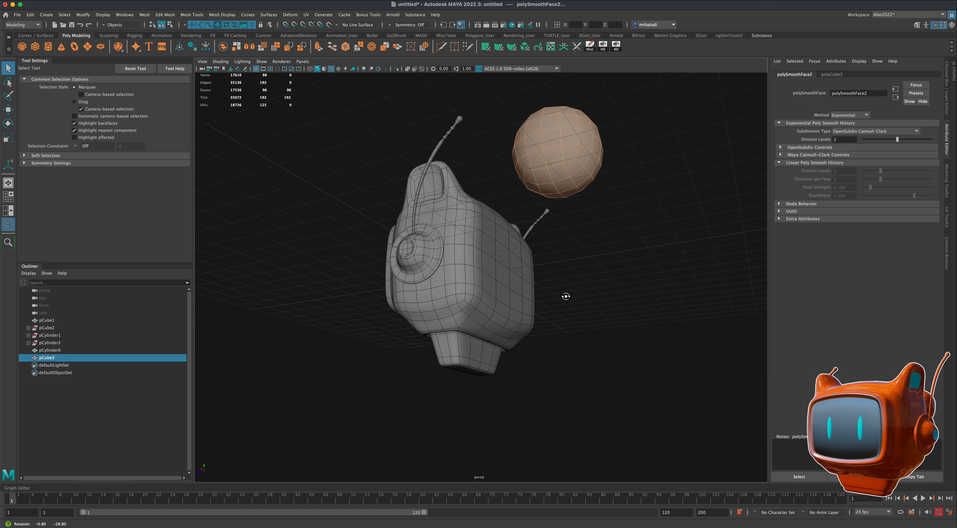
{"action": "right_click", "coordinate": [559, 186]}
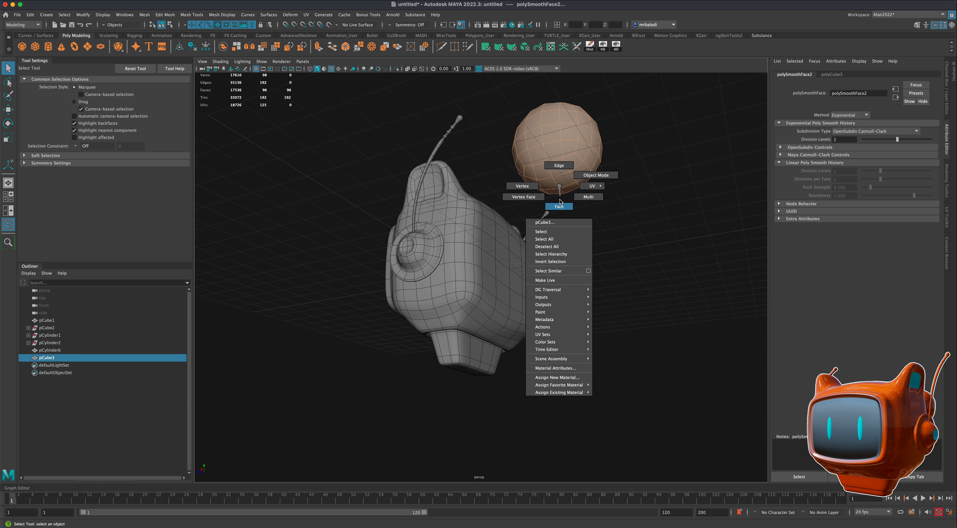
{"action": "left_click", "coordinate": [554, 187]}
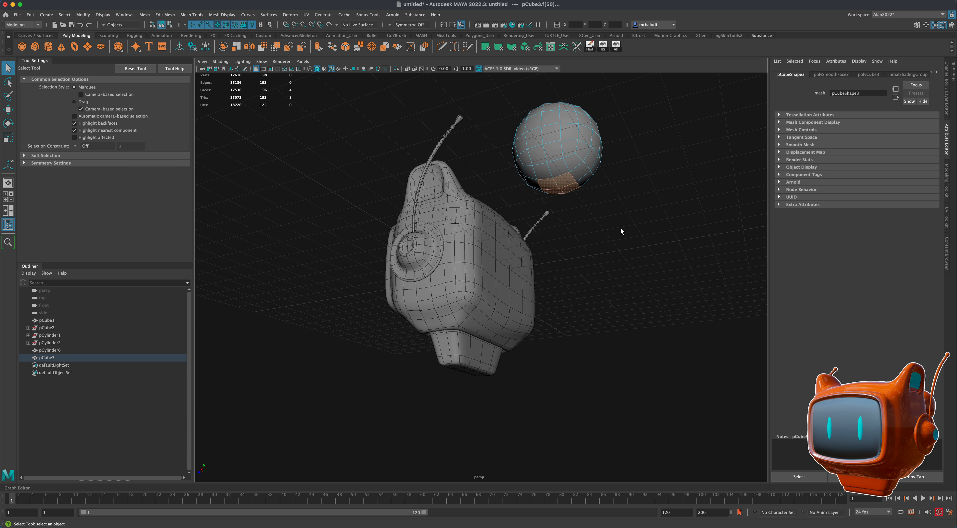
{"action": "mouse_move", "coordinate": [621, 229]}
{"action": "left_mouse_down", "text": "alt"}
{"action": "mouse_move", "coordinate": [597, 217]}
{"action": "mouse_move", "coordinate": [609, 238]}
{"action": "mouse_move", "coordinate": [623, 237]}
{"action": "left_mouse_up", "text": "alt"}
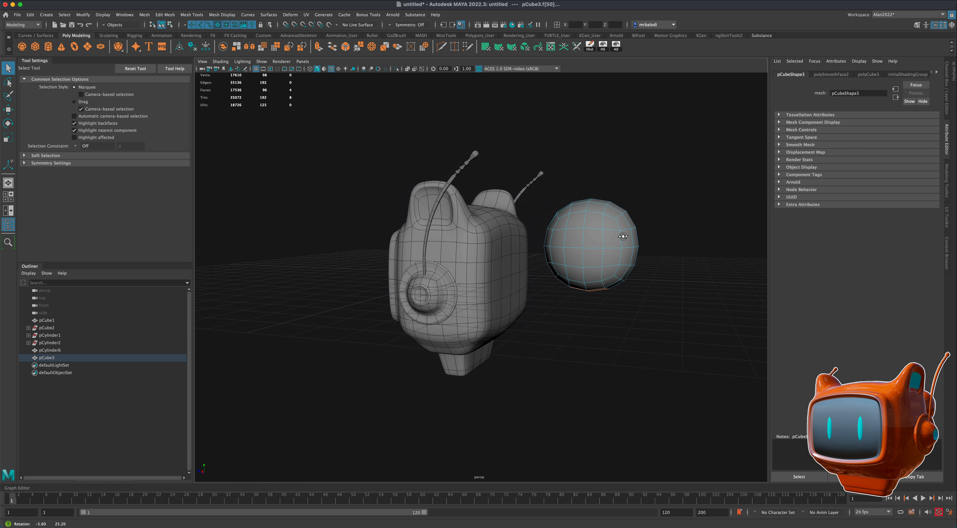
{"action": "left_click", "coordinate": [6, 140]}
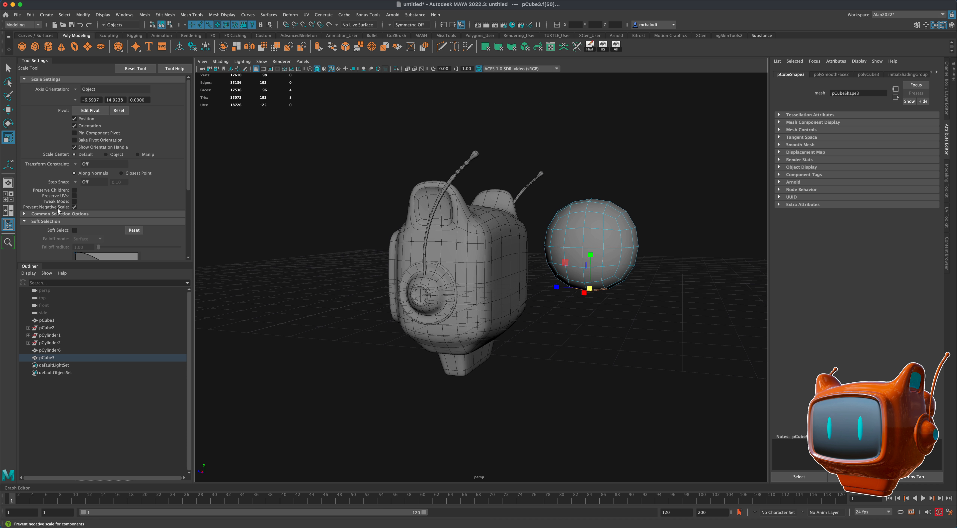
{"action": "left_click", "coordinate": [74, 230]}
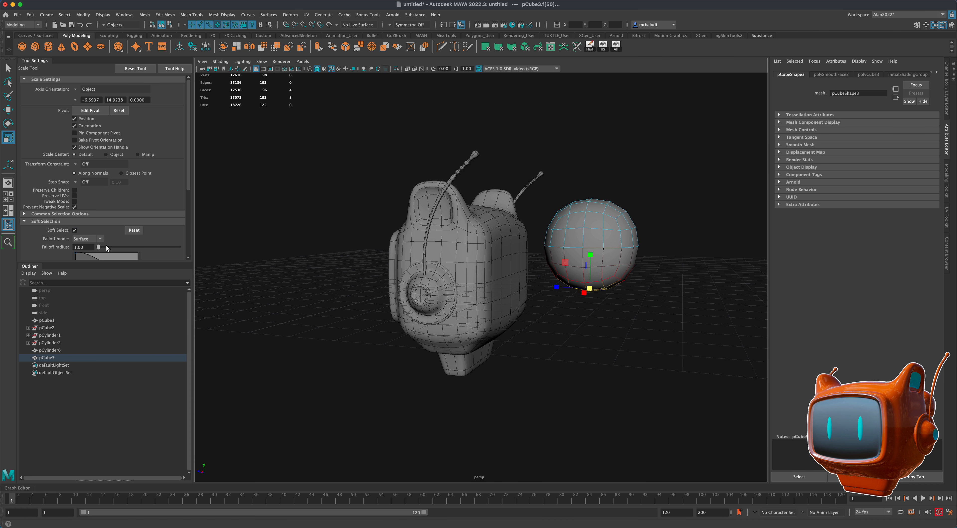
Step: Set the soft selection falloff radius to 2.00, then scale in and lower the sphere's bottom faces to form a tapered teardrop
{"action": "double_click", "coordinate": [88, 247]}
{"action": "key", "text": "Return"}
{"action": "left_click_drag", "start_coordinate": [590, 292], "coordinate": [573, 294]}
{"action": "left_click", "coordinate": [8, 109]}
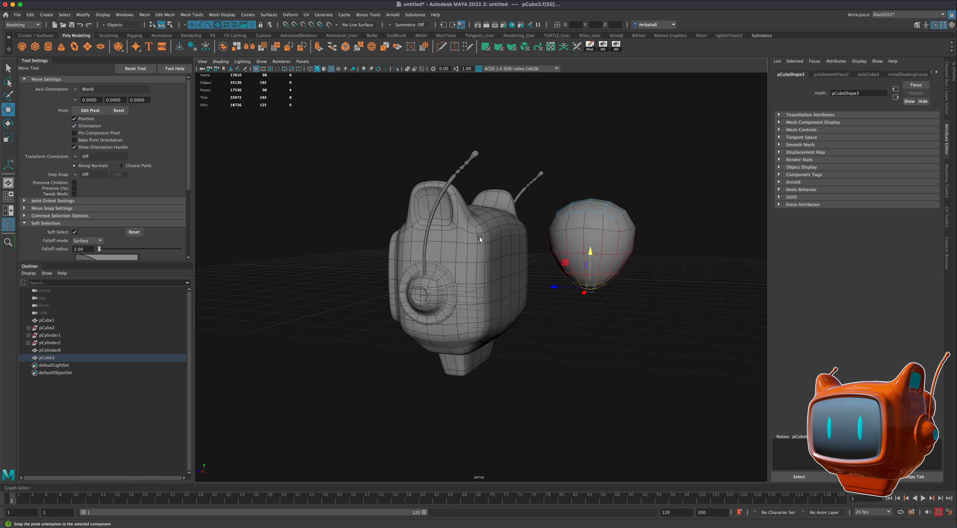
{"action": "left_click_drag", "start_coordinate": [589, 253], "coordinate": [590, 304]}
{"action": "left_click_drag", "start_coordinate": [644, 355], "coordinate": [632, 339], "text": "alt"}
Step: Turn off soft selection and flatten the teardrop's bottom vertices vertically into a level tip
{"action": "right_click_drag", "start_coordinate": [571, 244], "coordinate": [538, 245]}
{"action": "left_click_drag", "start_coordinate": [624, 289], "coordinate": [543, 286], "text": "alt"}
{"action": "key", "text": "b"}
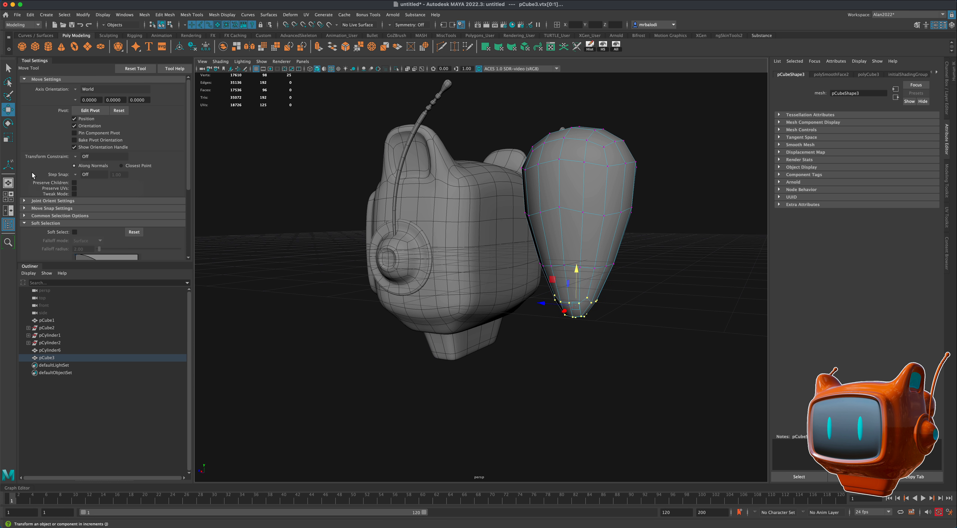
{"action": "left_click", "coordinate": [9, 140]}
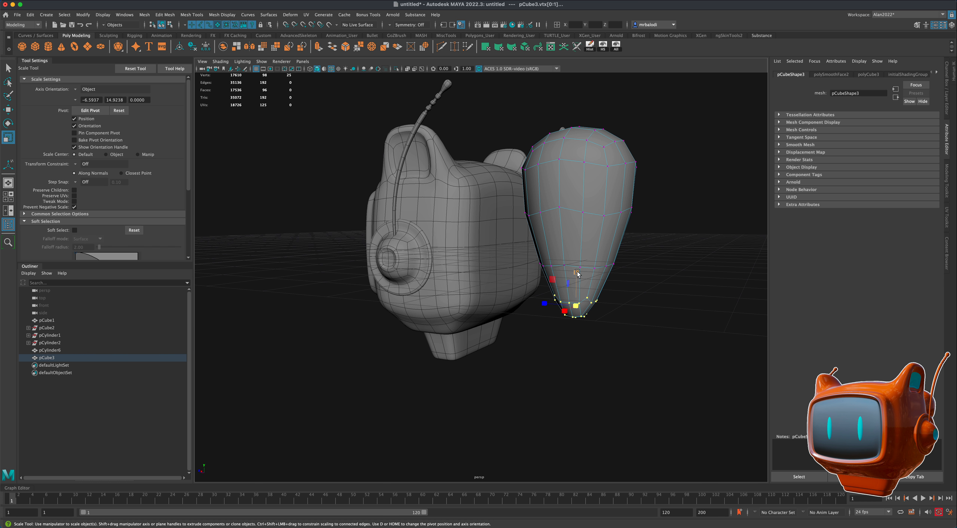
{"action": "left_click_drag", "start_coordinate": [577, 273], "coordinate": [573, 393]}
{"action": "left_click", "coordinate": [9, 68]}
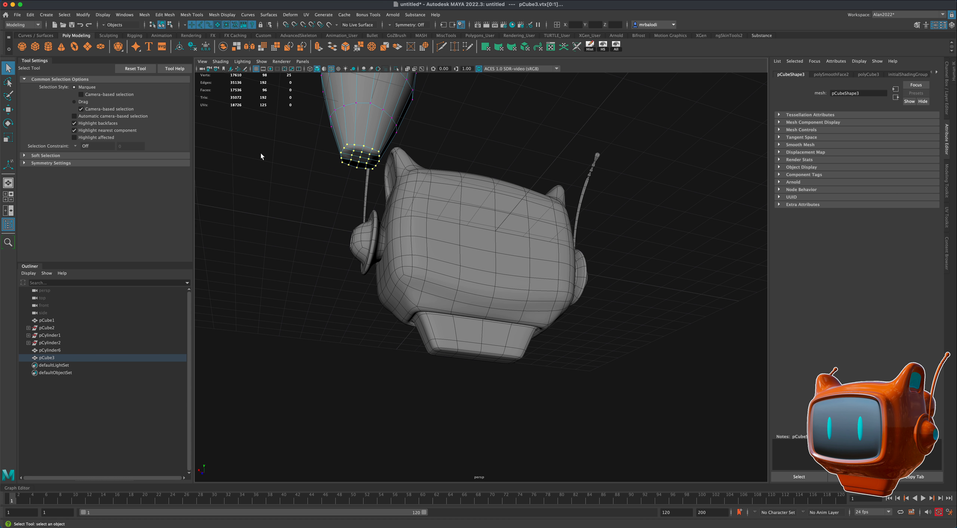
Step: Extrude the four central faces of the flattened tip and move them up inside the shape to form a recess
{"action": "right_click", "coordinate": [365, 158]}
{"action": "left_click", "coordinate": [365, 171]}
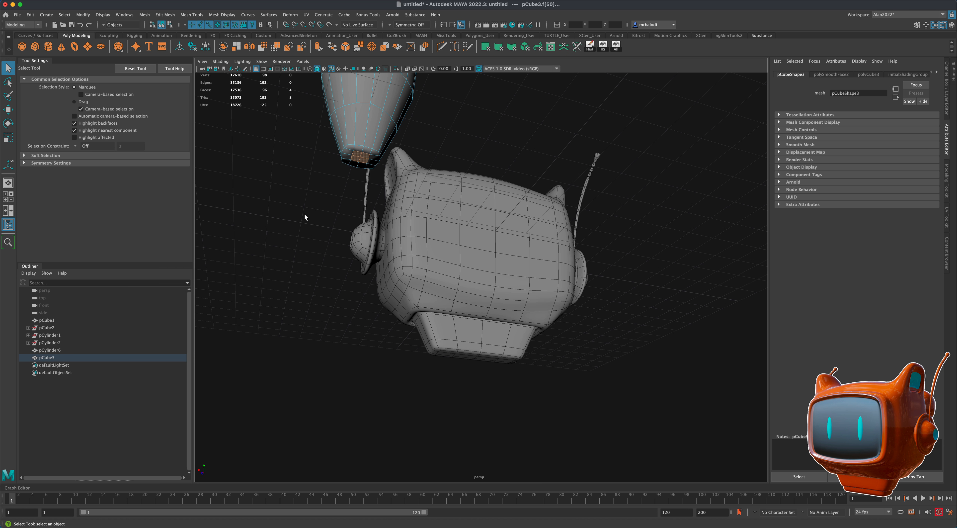
{"action": "middle_click_drag", "start_coordinate": [459, 134], "coordinate": [485, 188], "text": "alt"}
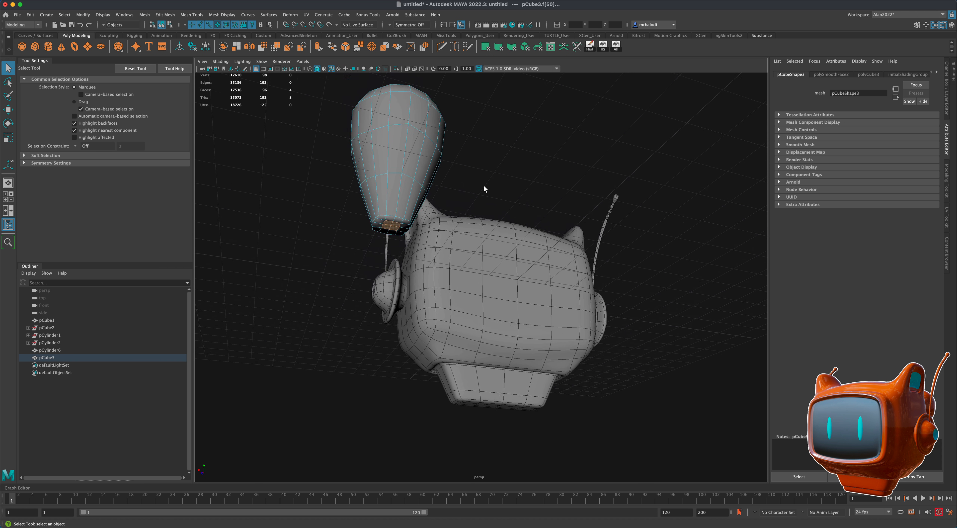
{"action": "scroll", "coordinate": [485, 188], "scroll_direction": "up", "scroll_amount": 3}
{"action": "middle_click_drag", "start_coordinate": [468, 152], "coordinate": [545, 206], "text": "alt"}
{"action": "left_click_drag", "start_coordinate": [544, 205], "coordinate": [535, 186], "text": "alt"}
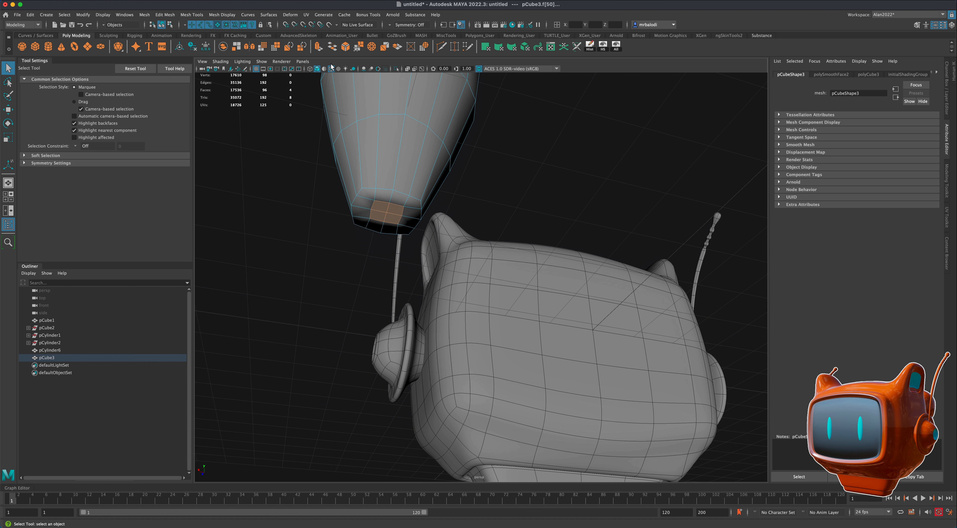
{"action": "left_click", "coordinate": [318, 47]}
{"action": "left_click", "coordinate": [7, 108]}
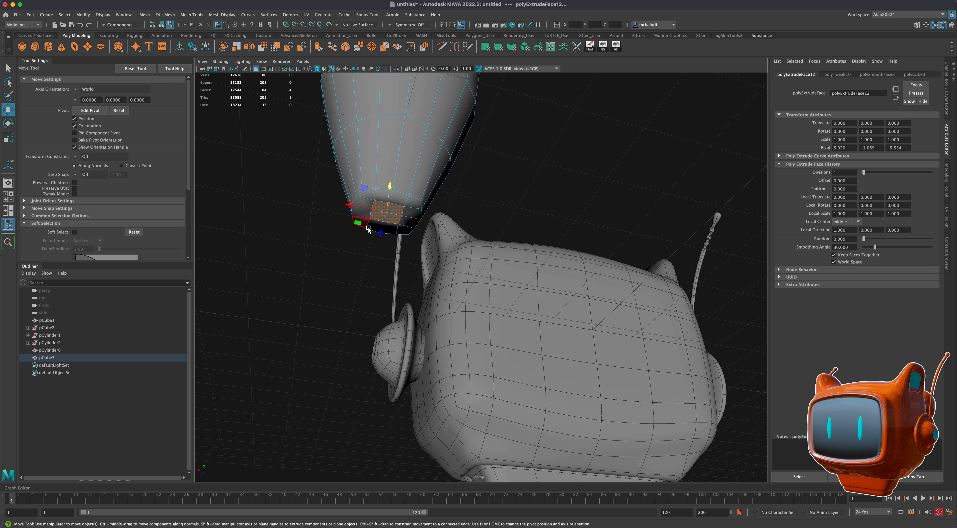
{"action": "left_click_drag", "start_coordinate": [380, 235], "coordinate": [381, 225]}
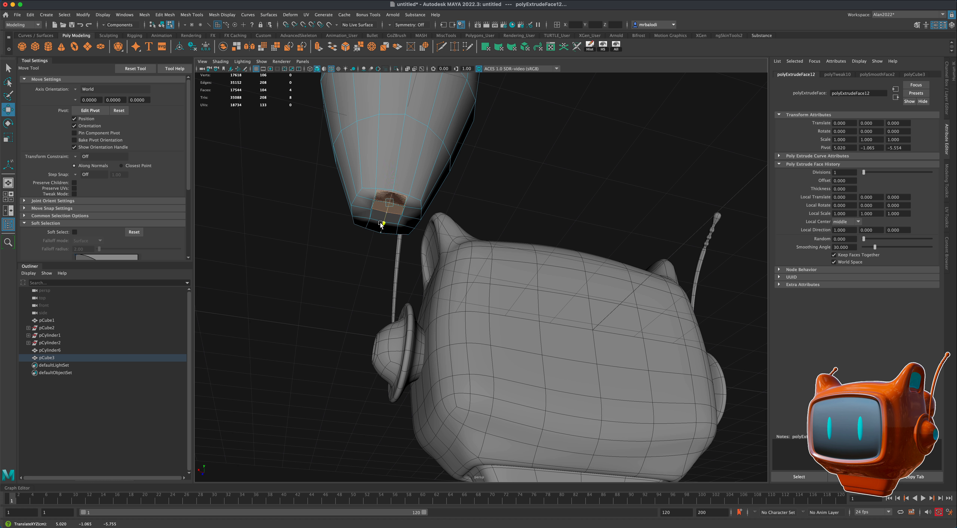
{"action": "mouse_move", "coordinate": [331, 285]}
{"action": "left_mouse_down", "text": "alt"}
{"action": "mouse_move", "coordinate": [325, 272]}
{"action": "mouse_move", "coordinate": [339, 273]}
{"action": "left_mouse_up", "text": "alt"}
{"action": "left_click_drag", "start_coordinate": [597, 244], "coordinate": [597, 238]}
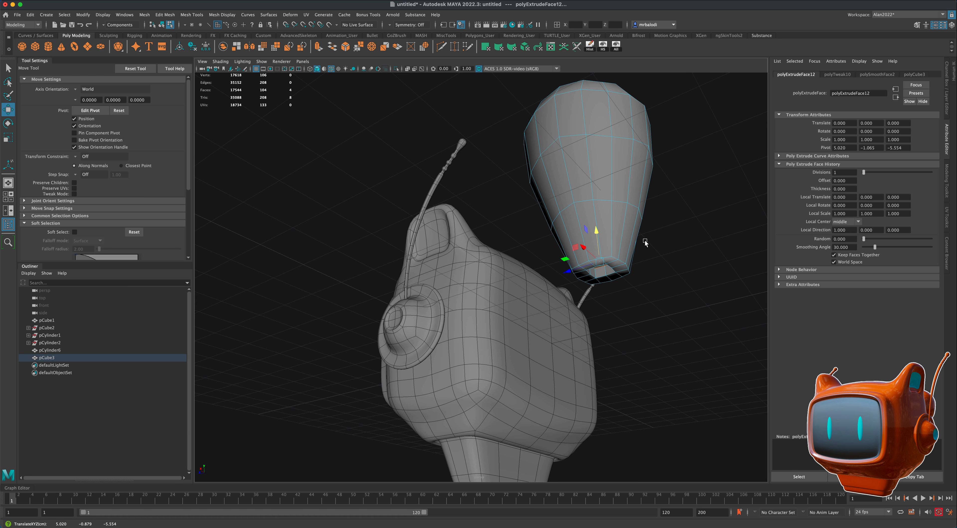
Step: Bevel the edge loops around the tip's outer rim and recess with a fraction of 0.3
{"action": "right_click_drag", "start_coordinate": [627, 237], "coordinate": [636, 223]}
{"action": "scroll", "coordinate": [667, 294], "scroll_direction": "up", "scroll_amount": 2}
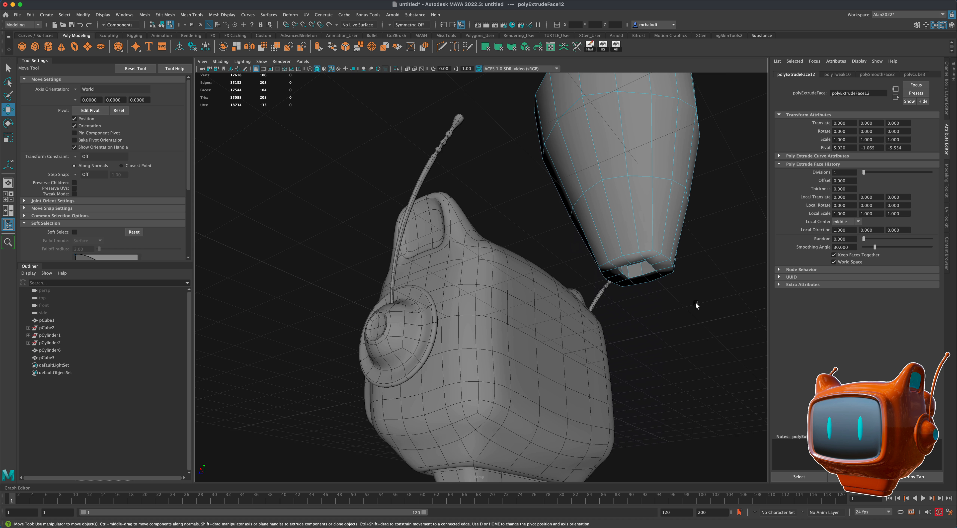
{"action": "middle_click_drag", "start_coordinate": [696, 304], "coordinate": [635, 311], "text": "alt"}
{"action": "scroll", "coordinate": [635, 310], "scroll_direction": "up", "scroll_amount": 2}
{"action": "left_click", "coordinate": [610, 278]}
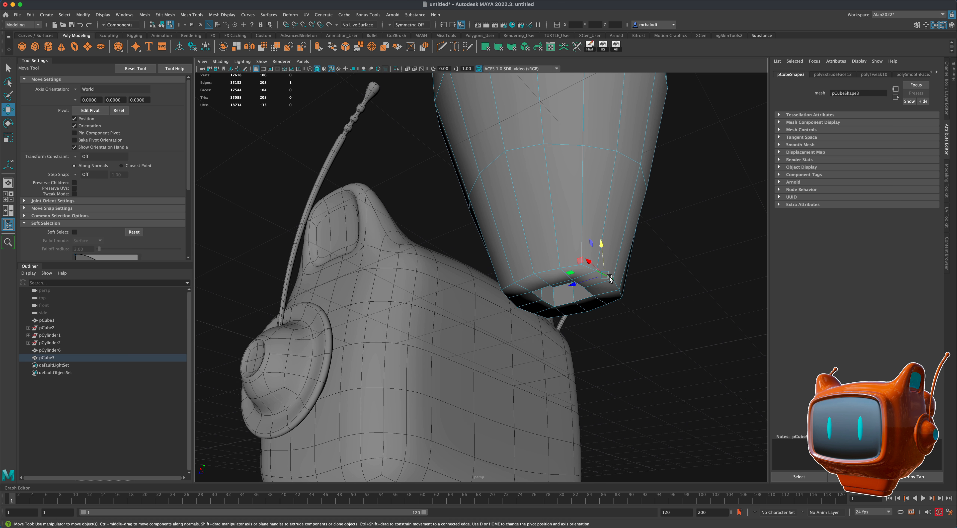
{"action": "double_click", "coordinate": [609, 279]}
{"action": "left_click", "coordinate": [570, 305], "text": "shift"}
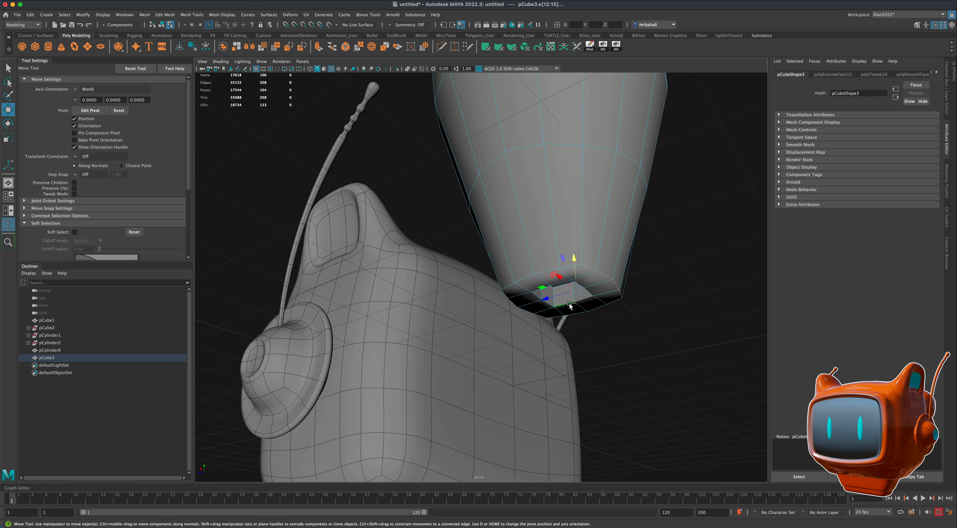
{"action": "double_click", "coordinate": [559, 318], "text": "shift"}
{"action": "double_click", "coordinate": [520, 293], "text": "shift"}
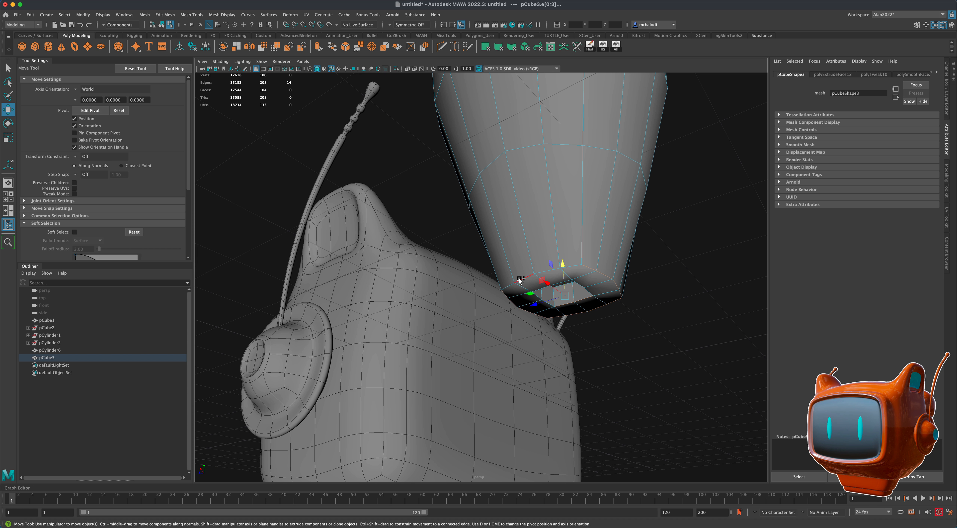
{"action": "key", "text": "q"}
{"action": "scroll", "coordinate": [669, 341], "scroll_direction": "up", "scroll_amount": 3}
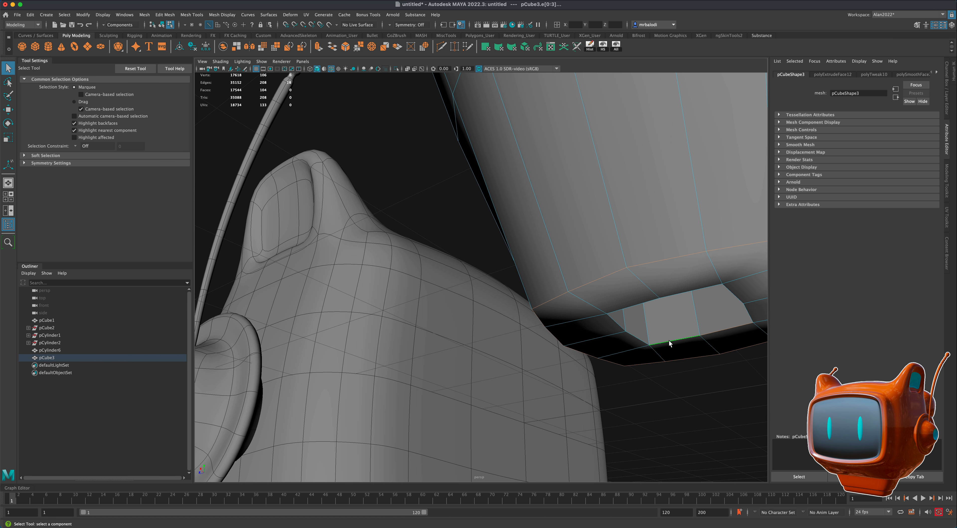
{"action": "double_click", "coordinate": [629, 306], "text": "shift"}
{"action": "scroll", "coordinate": [619, 312], "scroll_direction": "down", "scroll_amount": 4}
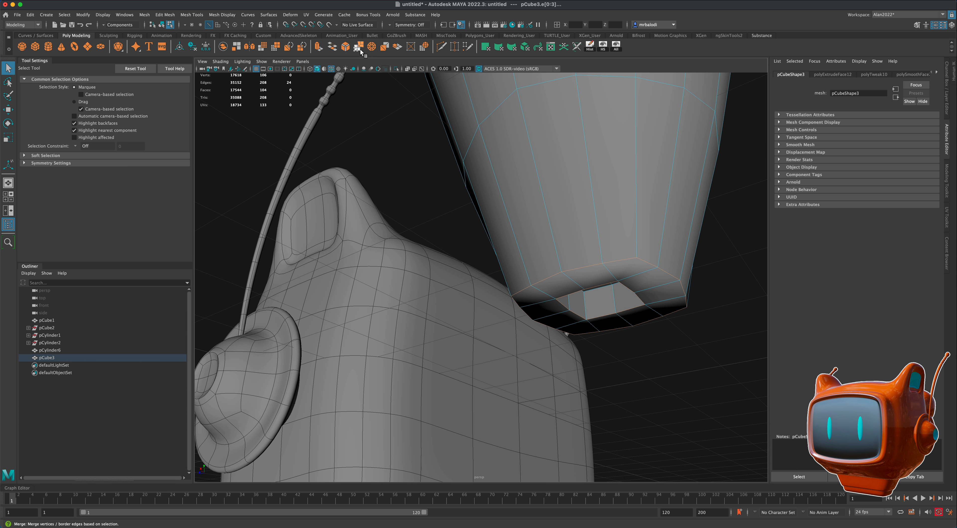
{"action": "left_click", "coordinate": [347, 47]}
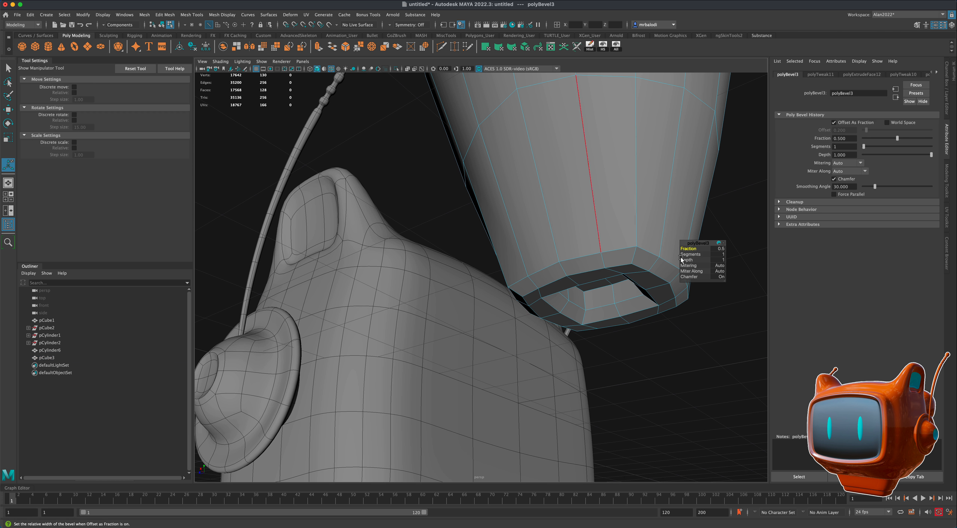
{"action": "left_click_drag", "start_coordinate": [695, 246], "coordinate": [688, 248]}
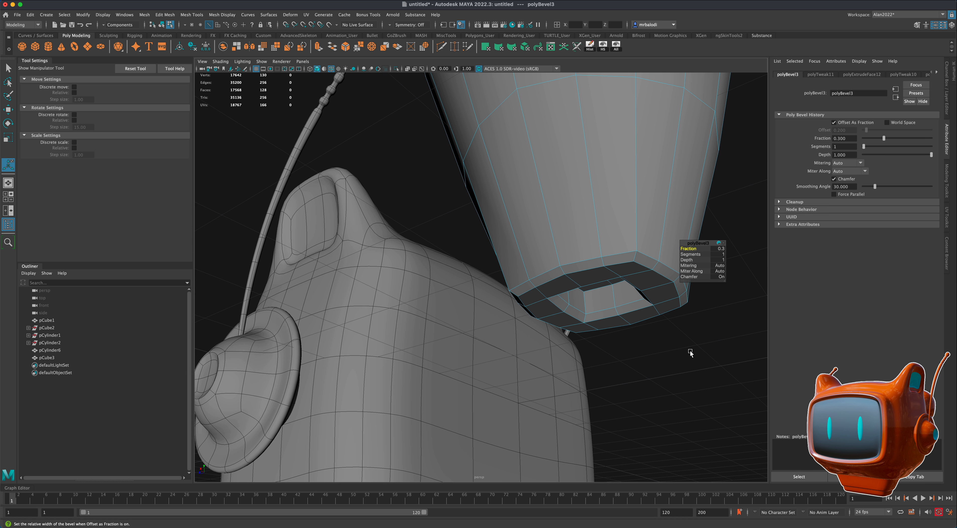
Step: Flatten the edge loop around the middle of the tapered shape by scaling it vertically
{"action": "scroll", "coordinate": [689, 350], "scroll_direction": "down", "scroll_amount": 4}
{"action": "right_click_drag", "start_coordinate": [546, 224], "coordinate": [643, 283]}
{"action": "left_click_drag", "start_coordinate": [646, 320], "coordinate": [636, 304], "text": "alt"}
{"action": "left_click", "coordinate": [625, 341]}
{"action": "left_click_drag", "start_coordinate": [625, 341], "coordinate": [624, 291], "text": "alt"}
{"action": "right_click", "coordinate": [615, 267]}
{"action": "right_click_drag", "start_coordinate": [599, 285], "coordinate": [598, 289]}
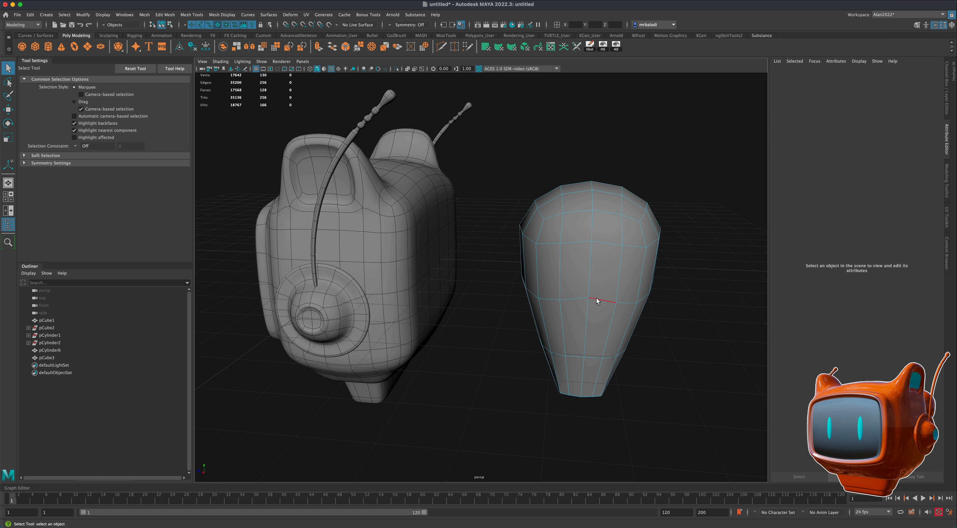
{"action": "double_click", "coordinate": [596, 300]}
{"action": "key", "text": "r"}
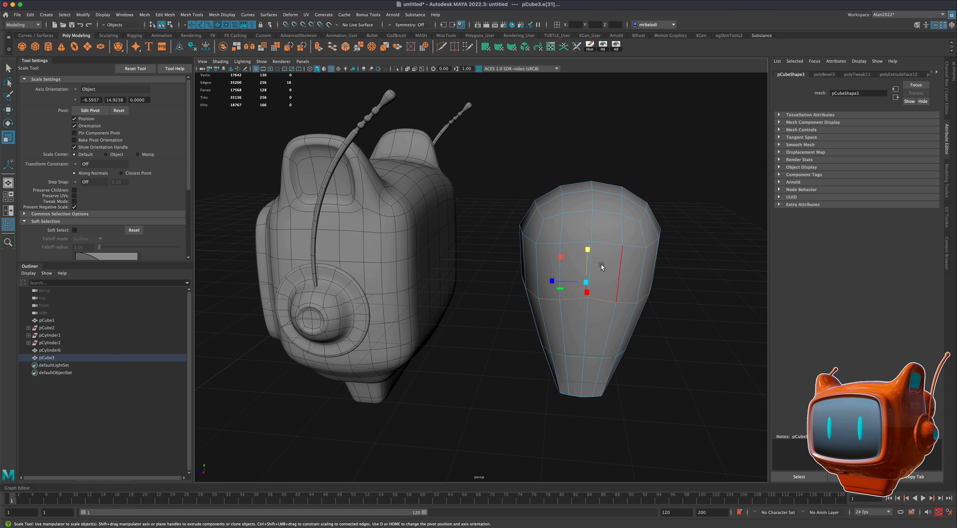
{"action": "left_click_drag", "start_coordinate": [586, 249], "coordinate": [583, 290]}
{"action": "left_click_drag", "start_coordinate": [578, 360], "coordinate": [579, 359]}
{"action": "left_click_drag", "start_coordinate": [659, 355], "coordinate": [664, 338], "text": "alt"}
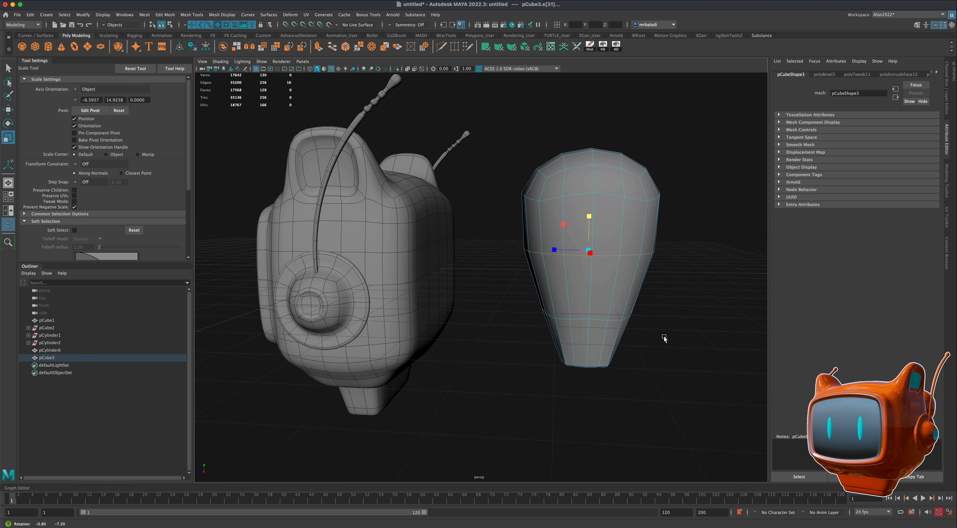
Step: Level the edge loops below and above the middle one by scaling each vertically
{"action": "double_click", "coordinate": [597, 321]}
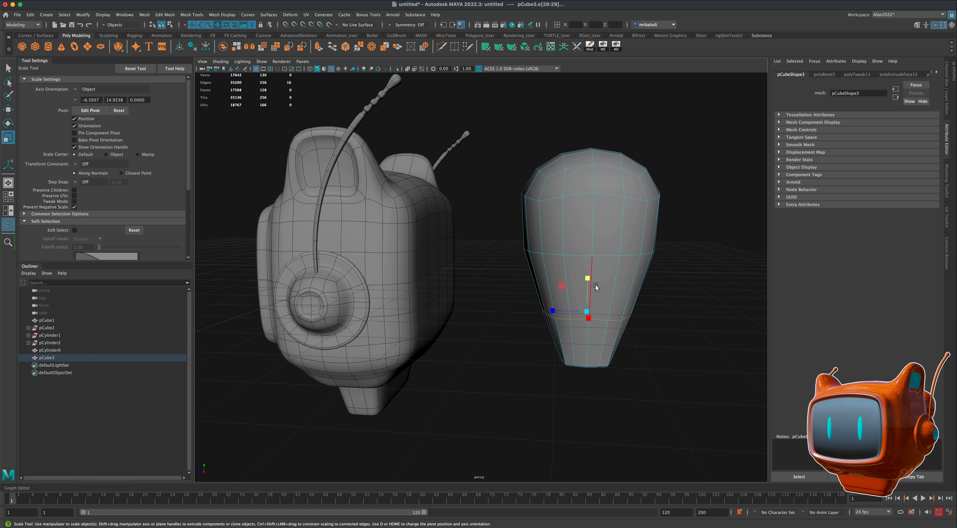
{"action": "left_click_drag", "start_coordinate": [587, 280], "coordinate": [588, 376]}
{"action": "double_click", "coordinate": [575, 195]}
{"action": "left_click_drag", "start_coordinate": [591, 163], "coordinate": [591, 263]}
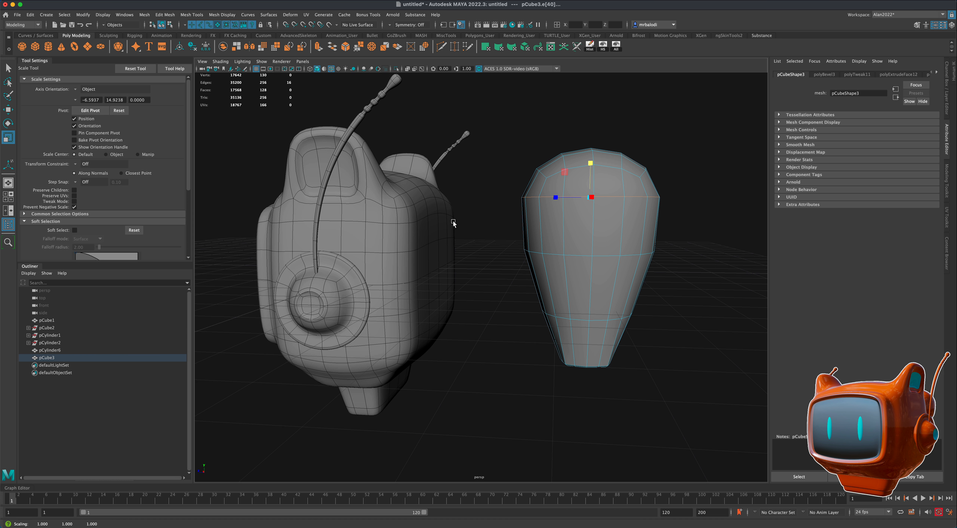
{"action": "key", "text": "q"}
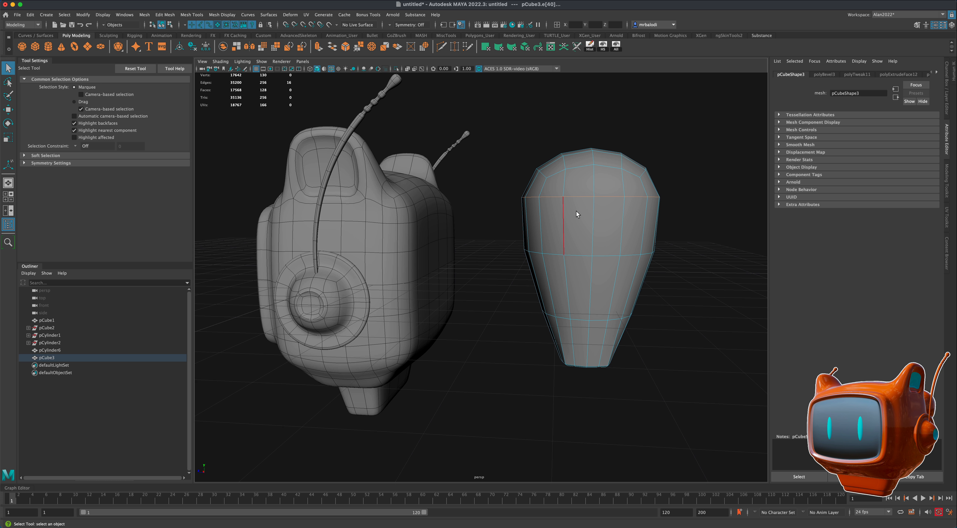
Step: Bevel the middle edge loop of the tapered shape with a fraction of 0.1 to create a narrow band
{"action": "right_click_drag", "start_coordinate": [577, 214], "coordinate": [692, 257]}
{"action": "left_click_drag", "start_coordinate": [695, 289], "coordinate": [615, 314], "text": "alt"}
{"action": "left_click", "coordinate": [566, 279]}
{"action": "right_click_drag", "start_coordinate": [566, 270], "coordinate": [568, 262]}
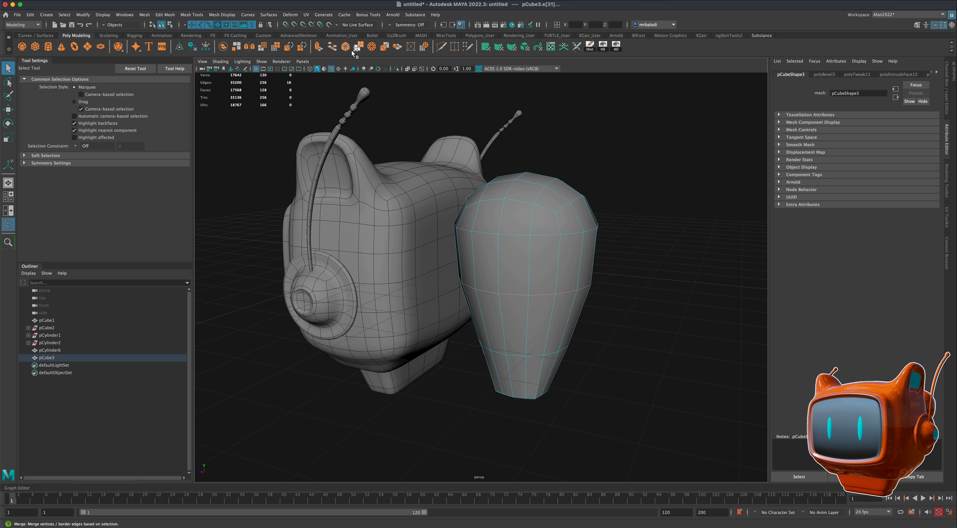
{"action": "left_click", "coordinate": [345, 47]}
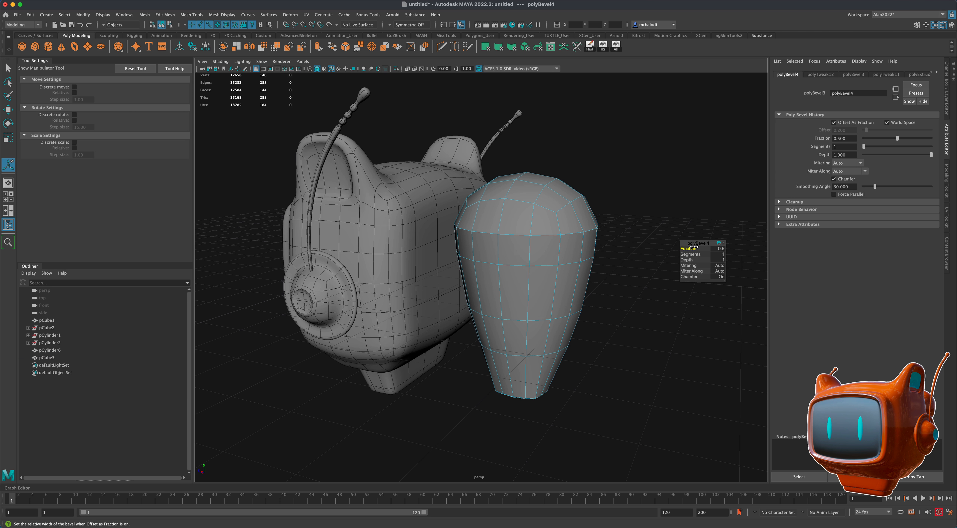
{"action": "left_click_drag", "start_coordinate": [697, 248], "coordinate": [692, 249]}
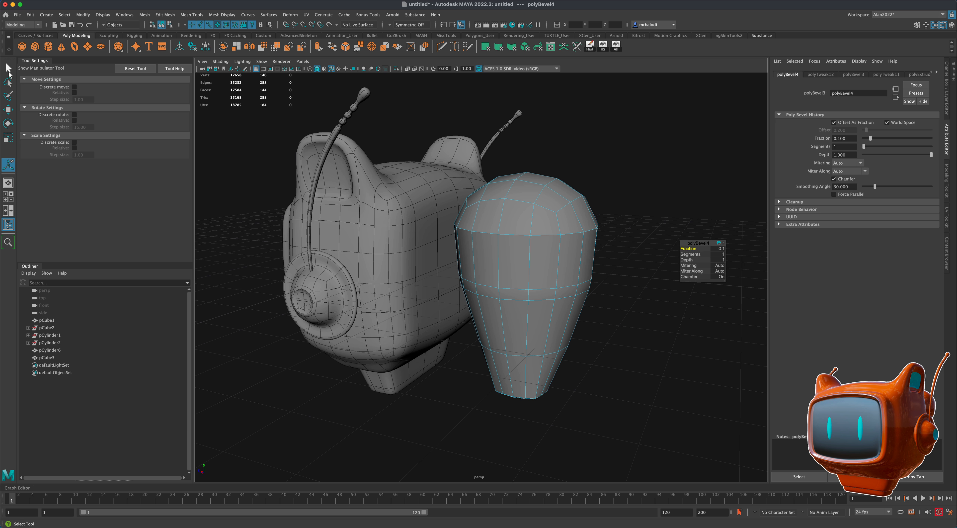
Step: Extrude the narrow band of faces inward by about 0.065 to form a groove, and return to object mode
{"action": "key", "text": "q"}
{"action": "right_click_drag", "start_coordinate": [507, 295], "coordinate": [506, 313]}
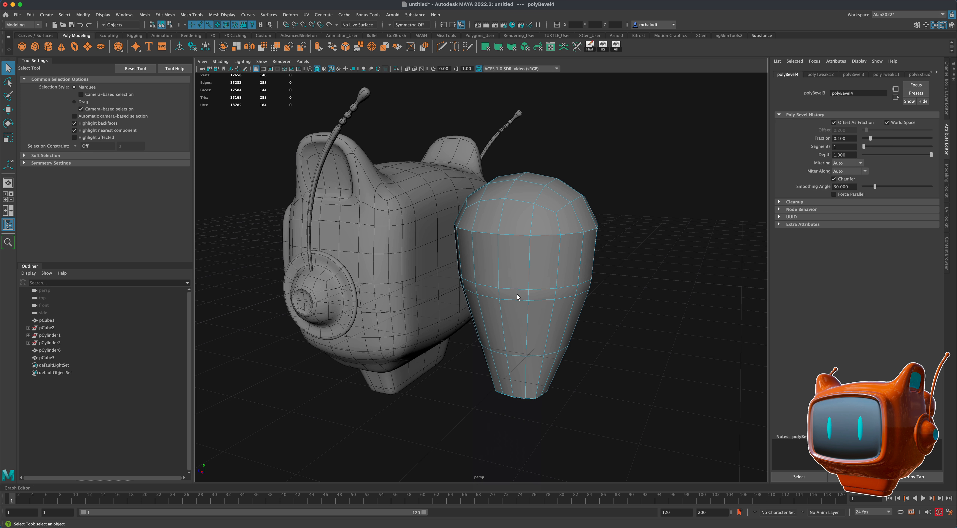
{"action": "left_click", "coordinate": [517, 295]}
{"action": "double_click", "coordinate": [537, 294], "text": "shift"}
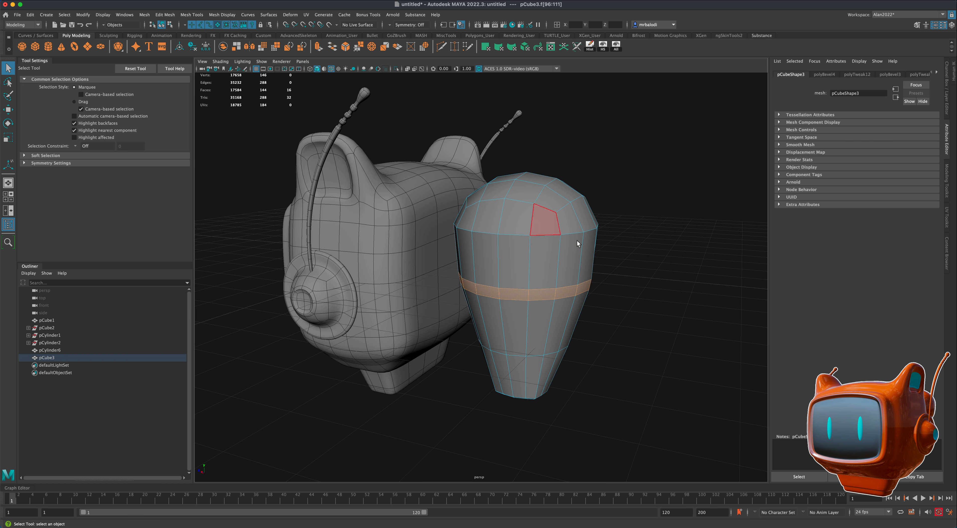
{"action": "key", "text": "ctrl+e"}
{"action": "left_click_drag", "start_coordinate": [457, 270], "coordinate": [459, 270]}
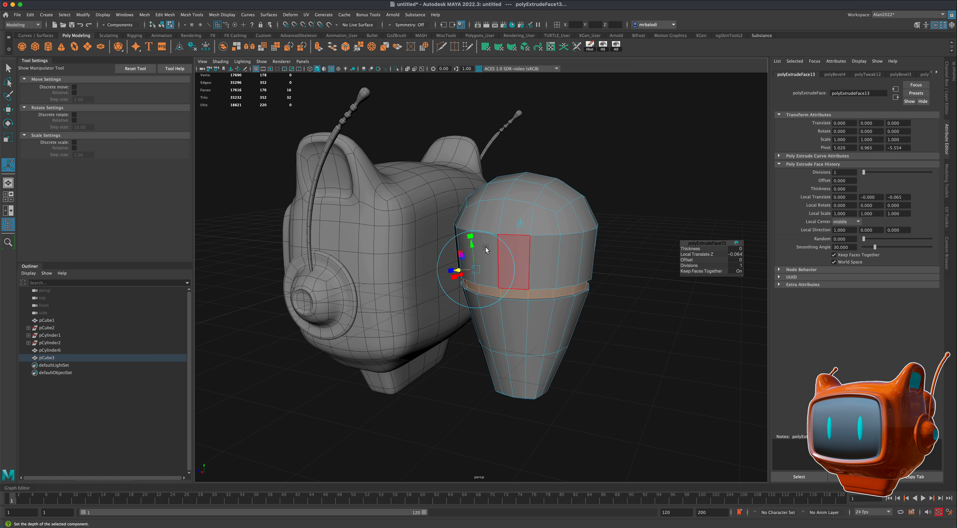
{"action": "right_click_drag", "start_coordinate": [554, 246], "coordinate": [580, 237]}
{"action": "key", "text": "q"}
{"action": "left_click", "coordinate": [644, 264]}
{"action": "scroll", "coordinate": [634, 323], "scroll_direction": "down", "scroll_amount": 2}
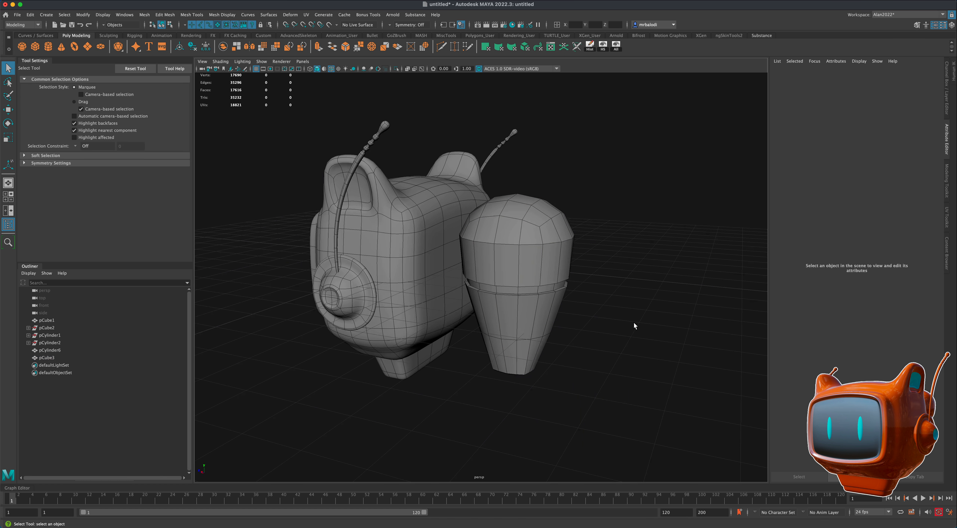
{"action": "left_click_drag", "start_coordinate": [635, 322], "coordinate": [604, 313], "text": "alt"}
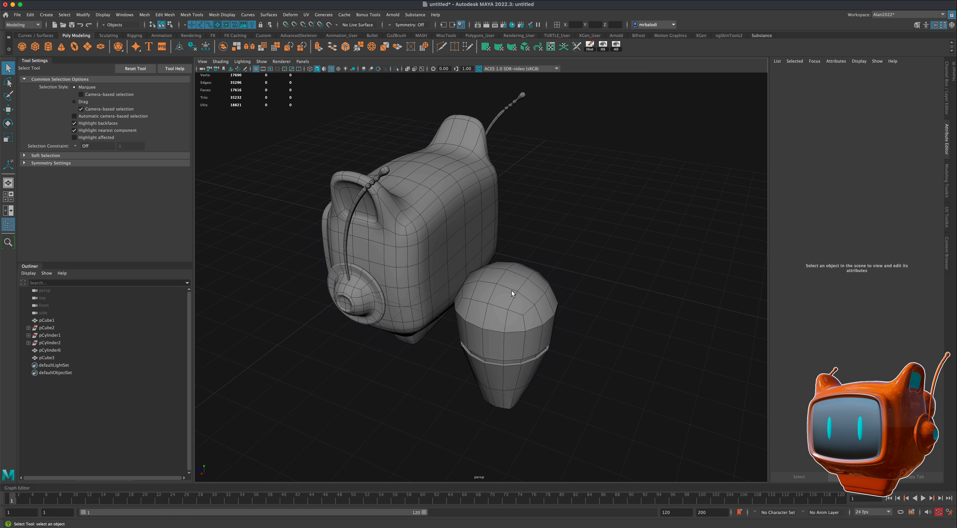
Step: Move the grooved shape closer behind the head in the top view, to about X 1.756 and Z -2.881
{"action": "left_click", "coordinate": [512, 293]}
{"action": "key", "text": "space"}
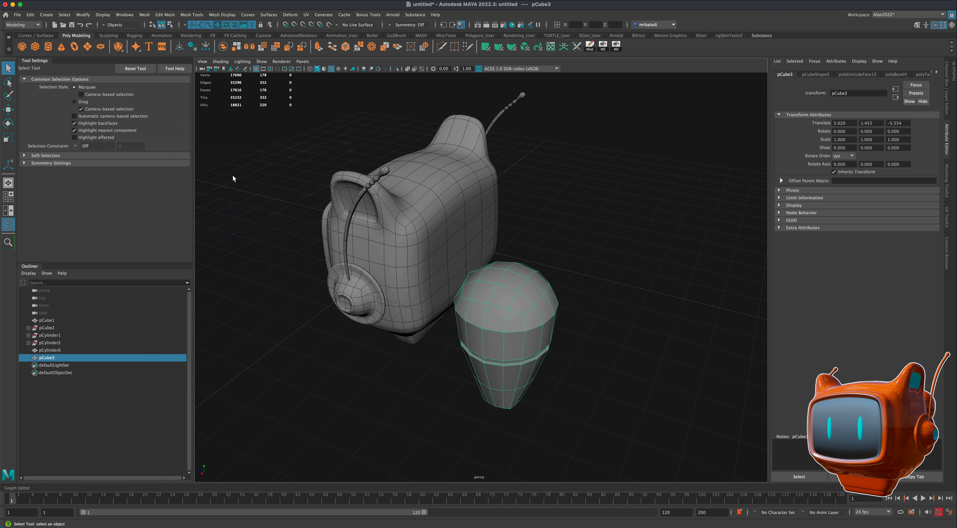
{"action": "left_click", "coordinate": [8, 109]}
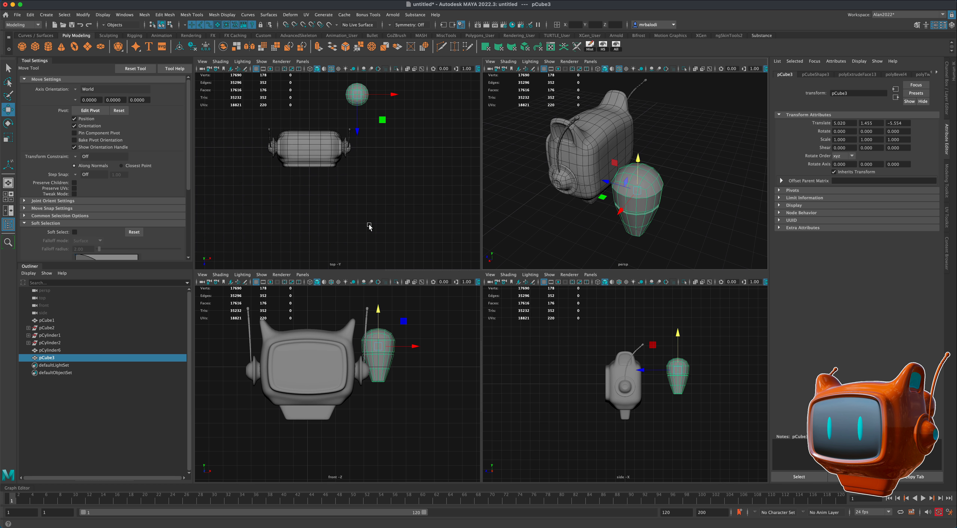
{"action": "middle_click_drag", "start_coordinate": [384, 234], "coordinate": [414, 259], "text": "alt"}
{"action": "left_click_drag", "start_coordinate": [410, 148], "coordinate": [379, 171]}
{"action": "key", "text": "space"}
{"action": "scroll", "coordinate": [566, 300], "scroll_direction": "up", "scroll_amount": 3}
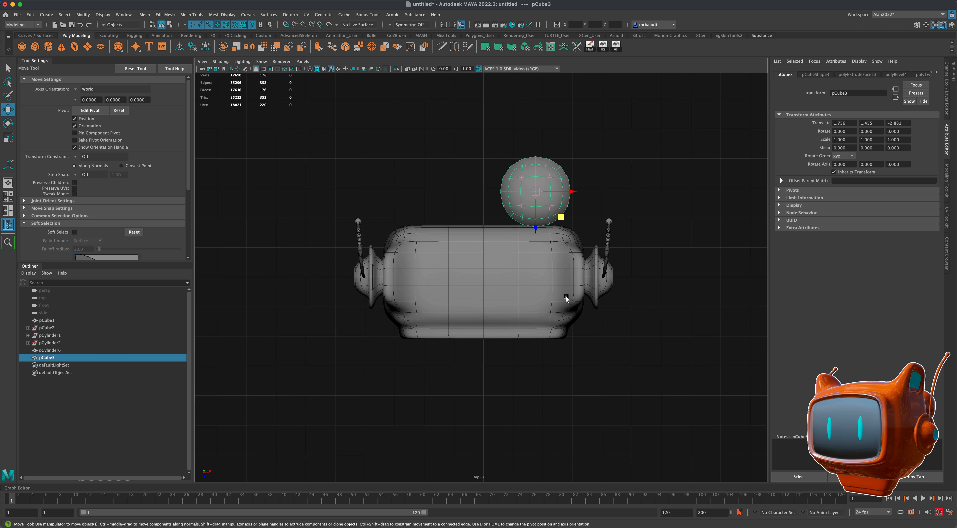
Step: Move the grooved shape to the opposite side behind the head in the top view, to about X -1.399 and Z -2.804
{"action": "middle_click_drag", "start_coordinate": [672, 309], "coordinate": [664, 331], "text": "alt"}
{"action": "scroll", "coordinate": [664, 329], "scroll_direction": "up", "scroll_amount": 2}
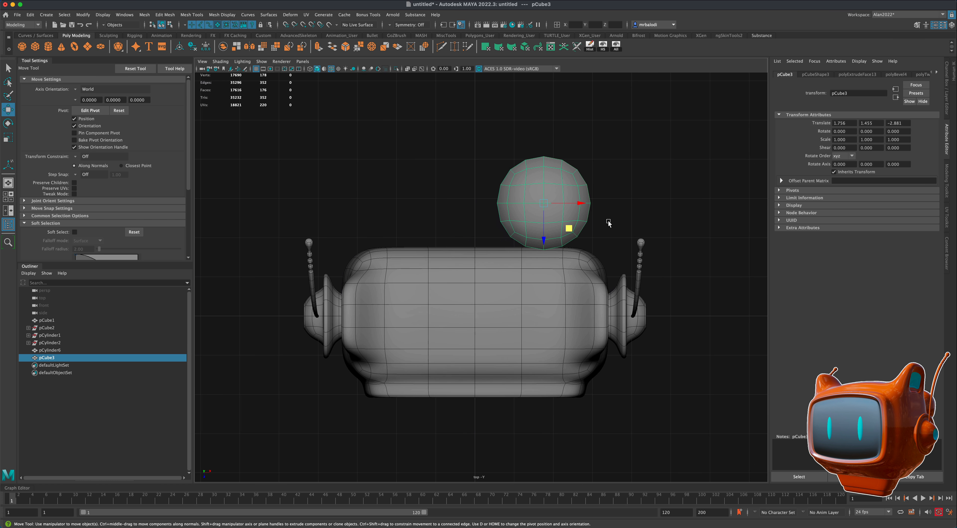
{"action": "left_click_drag", "start_coordinate": [582, 205], "coordinate": [411, 205]}
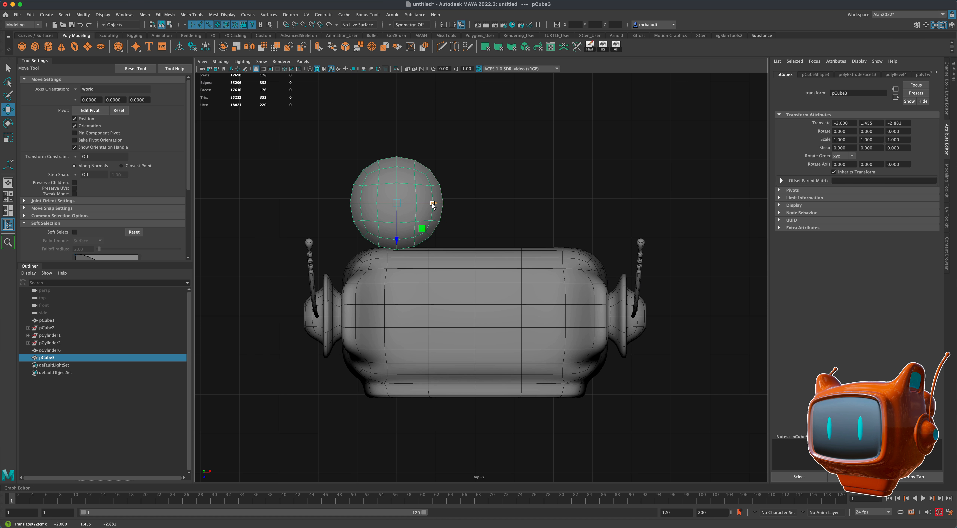
{"action": "left_click_drag", "start_coordinate": [433, 205], "coordinate": [454, 203]}
{"action": "left_click_drag", "start_coordinate": [420, 235], "coordinate": [433, 237]}
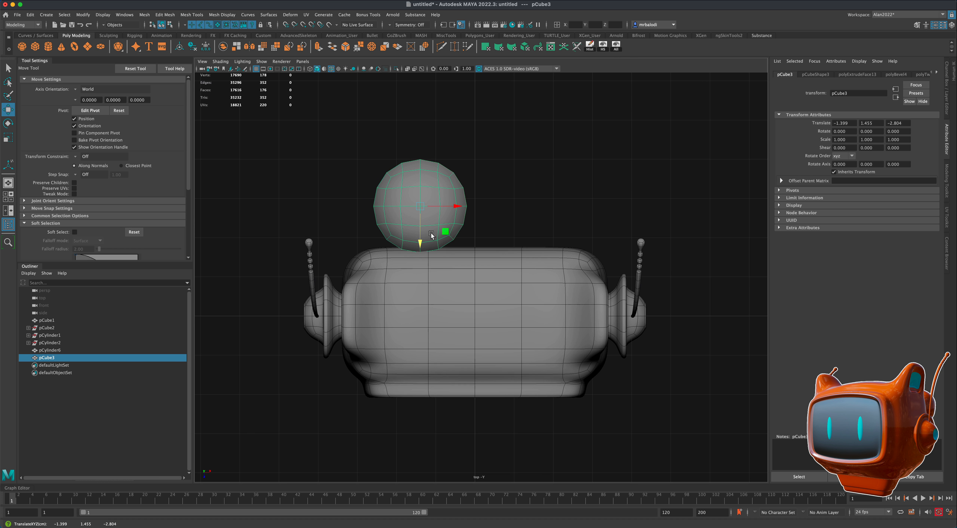
Step: Lower the grooved shape behind the head in the perspective view to about Y 0.857
{"action": "key", "text": "space"}
{"action": "key", "text": "space"}
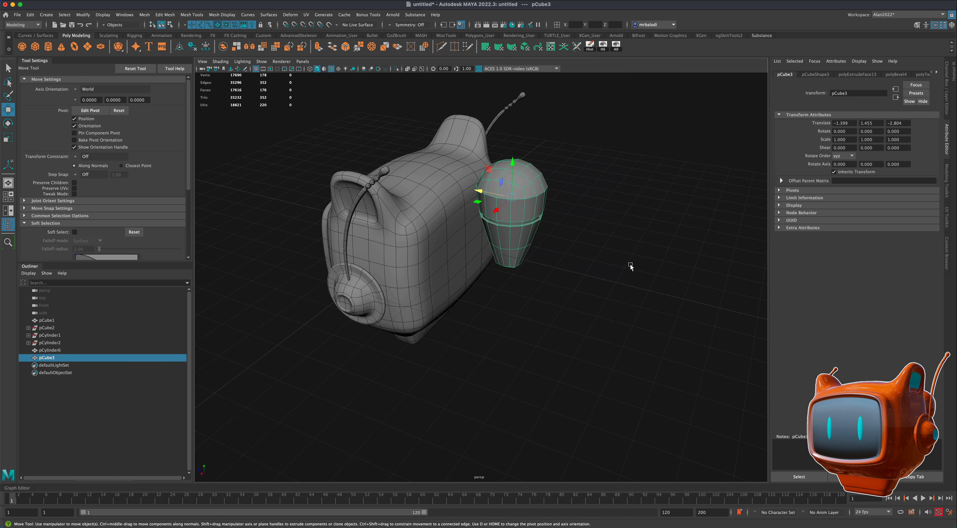
{"action": "middle_click_drag", "start_coordinate": [630, 265], "coordinate": [607, 314], "text": "alt"}
{"action": "scroll", "coordinate": [607, 310], "scroll_direction": "up", "scroll_amount": 3}
{"action": "left_click_drag", "start_coordinate": [617, 295], "coordinate": [622, 284], "text": "alt"}
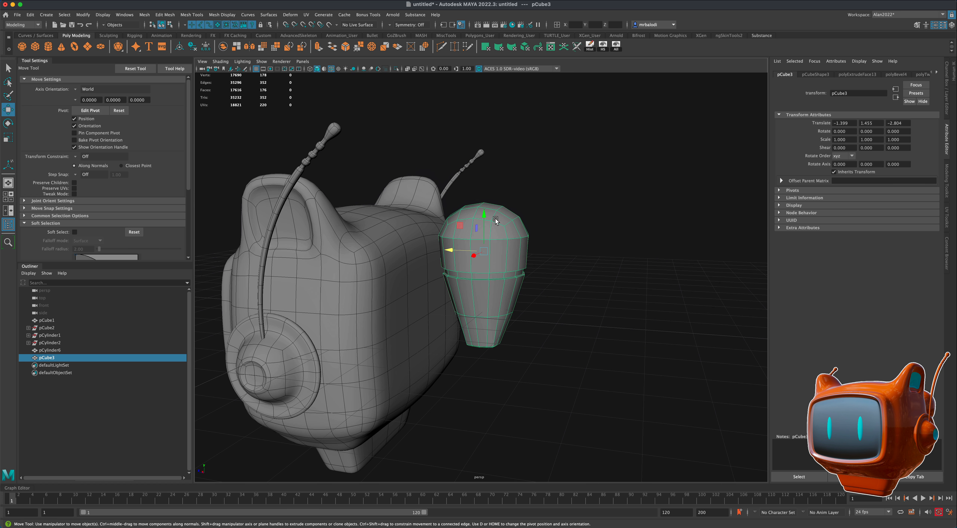
{"action": "left_click_drag", "start_coordinate": [483, 214], "coordinate": [483, 236]}
{"action": "left_click_drag", "start_coordinate": [574, 293], "coordinate": [589, 294], "text": "alt"}
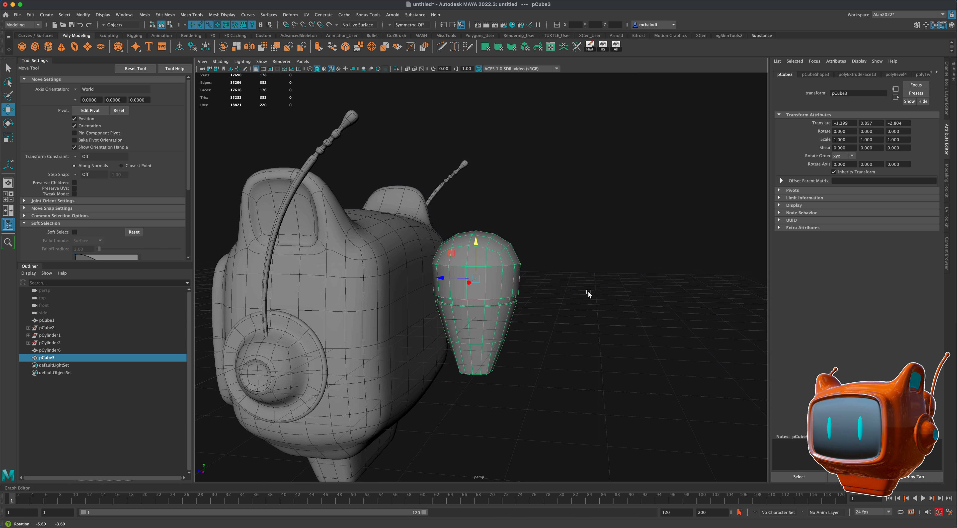
Step: Tilt the grooved shape about -14 degrees around X so its narrow end leans toward the head, and deselect it
{"action": "key", "text": "e"}
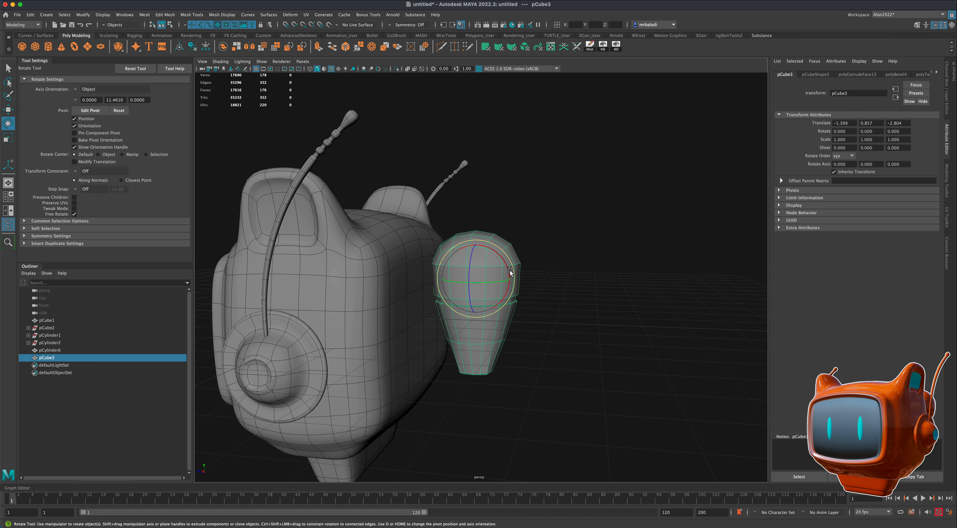
{"action": "left_click_drag", "start_coordinate": [511, 273], "coordinate": [510, 281]}
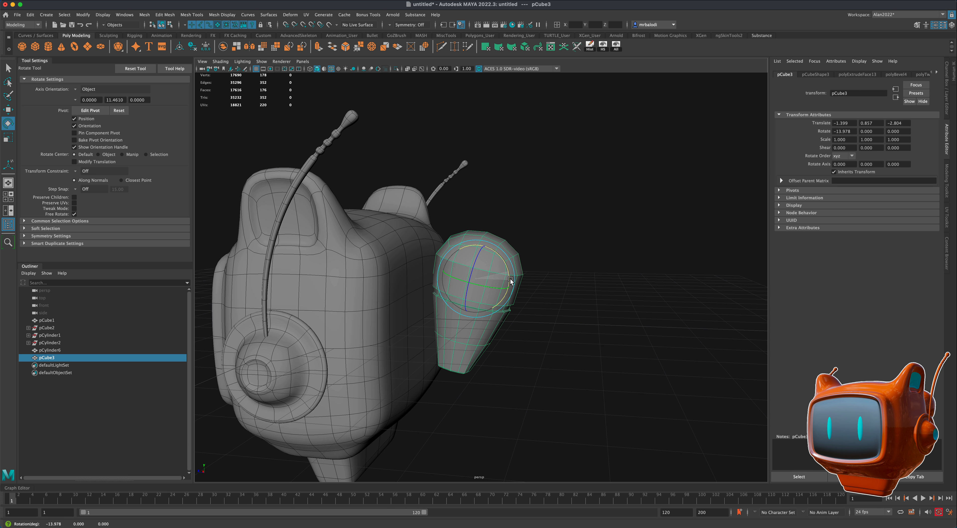
{"action": "key", "text": "w"}
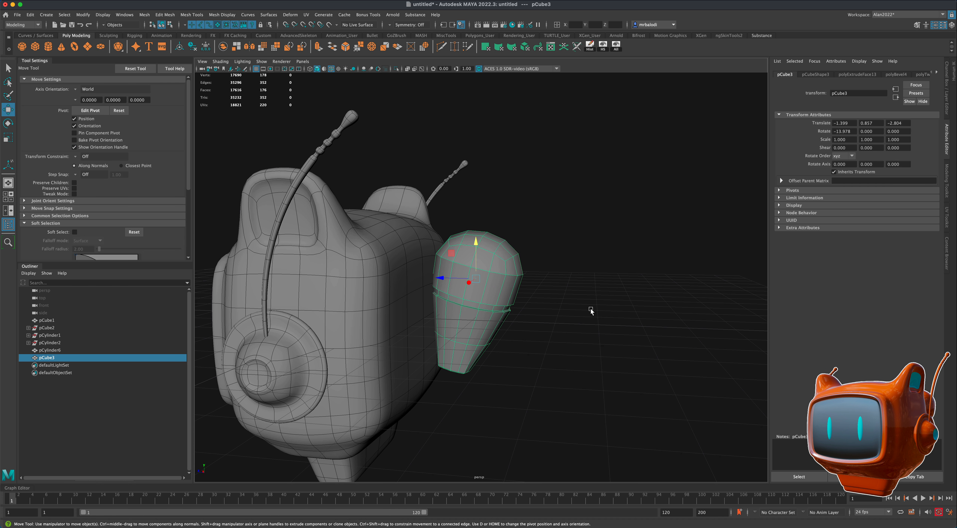
{"action": "left_click", "coordinate": [592, 310]}
Step: Bevel the edge loop on the lower tapered part of the grooved shape with a fraction of 0.1
{"action": "left_click_drag", "start_coordinate": [592, 310], "coordinate": [611, 396], "text": "alt"}
{"action": "scroll", "coordinate": [581, 331], "scroll_direction": "up", "scroll_amount": 5}
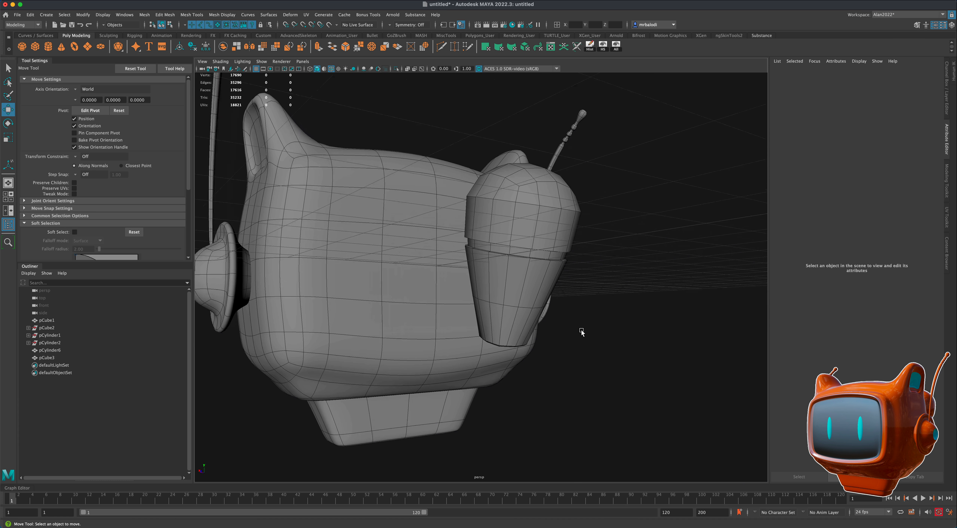
{"action": "left_click", "coordinate": [520, 284]}
{"action": "right_click", "coordinate": [525, 277]}
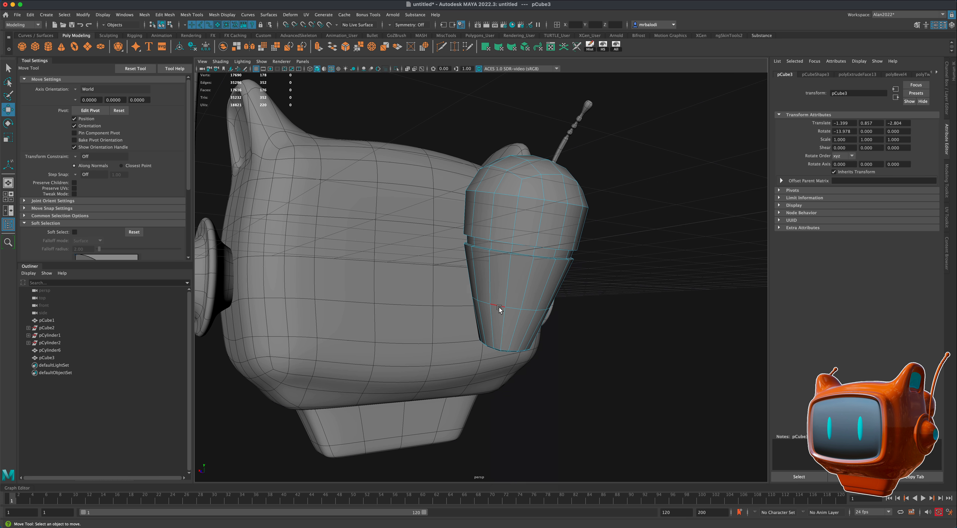
{"action": "double_click", "coordinate": [498, 308]}
{"action": "left_click_drag", "start_coordinate": [614, 308], "coordinate": [624, 312], "text": "alt"}
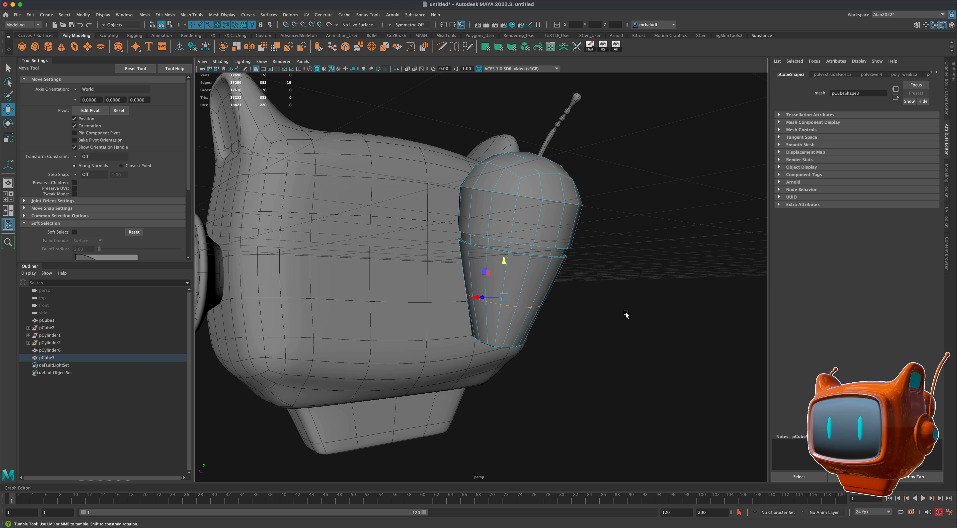
{"action": "left_click", "coordinate": [345, 50]}
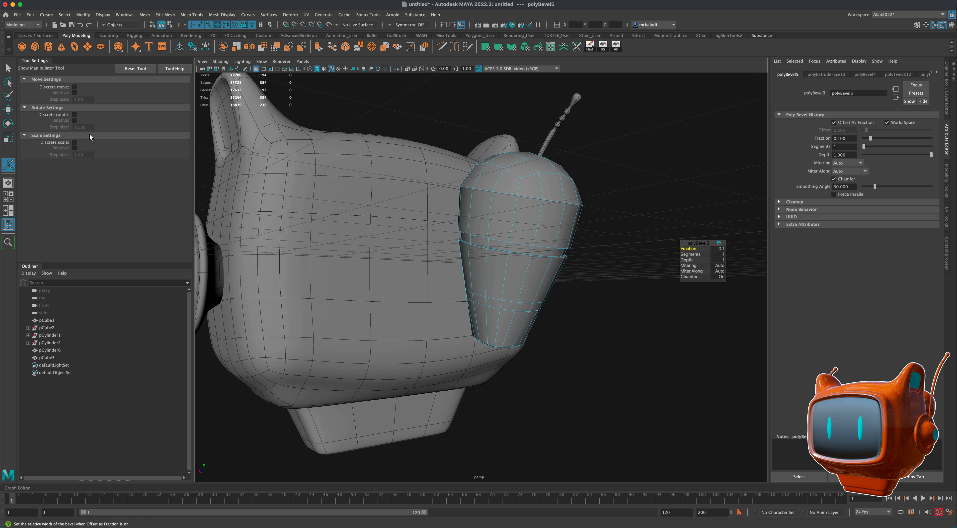
{"action": "key", "text": "q"}
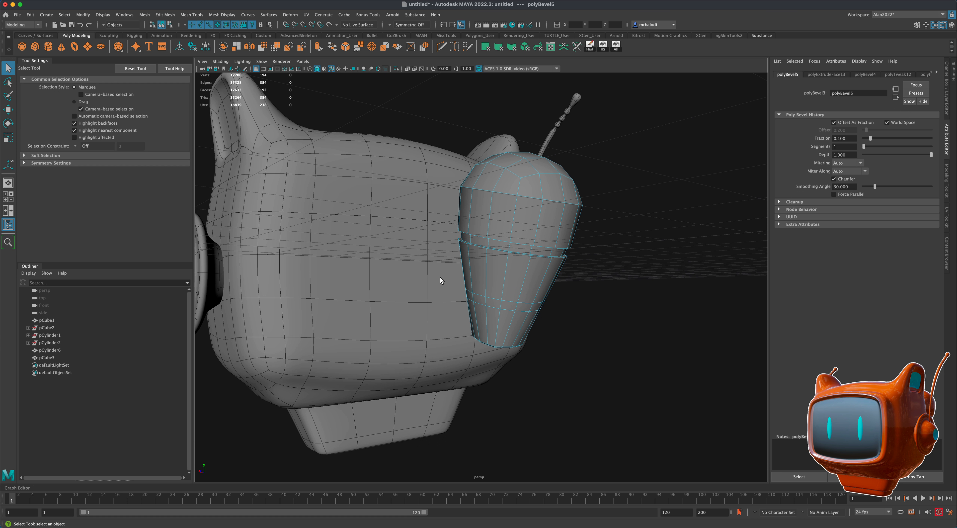
Step: Extrude the new lower band of faces outward by about 0.104 to form a raised ring, and return to object mode
{"action": "right_click_drag", "start_coordinate": [494, 302], "coordinate": [495, 321]}
{"action": "left_click", "coordinate": [498, 304]}
{"action": "double_click", "coordinate": [504, 306], "text": "shift"}
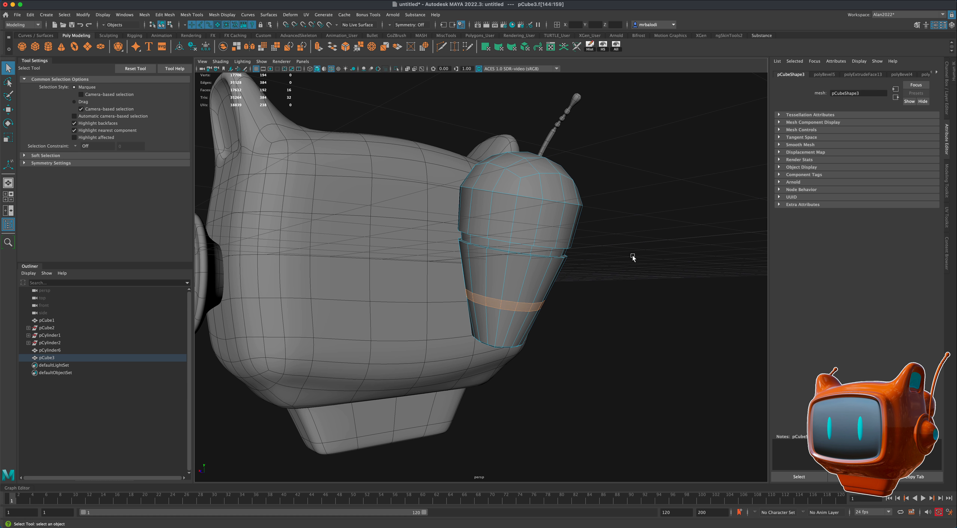
{"action": "key", "text": "ctrl+e"}
{"action": "left_click_drag", "start_coordinate": [497, 296], "coordinate": [571, 348], "text": "alt"}
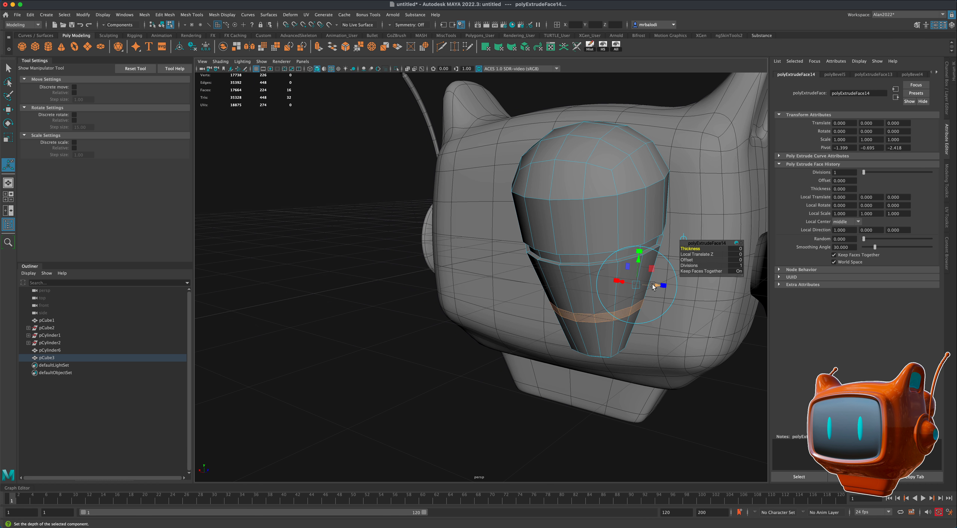
{"action": "left_click_drag", "start_coordinate": [653, 287], "coordinate": [657, 286]}
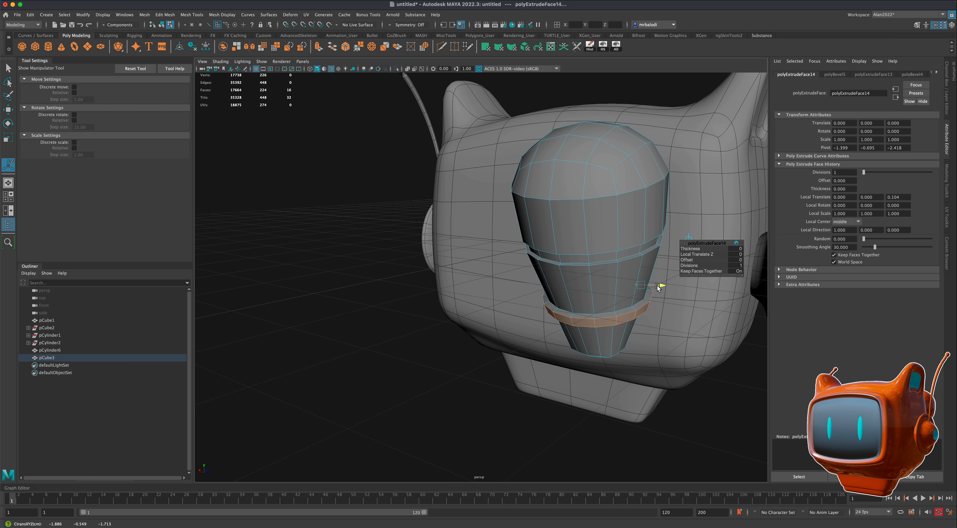
{"action": "right_click_drag", "start_coordinate": [594, 314], "coordinate": [614, 314]}
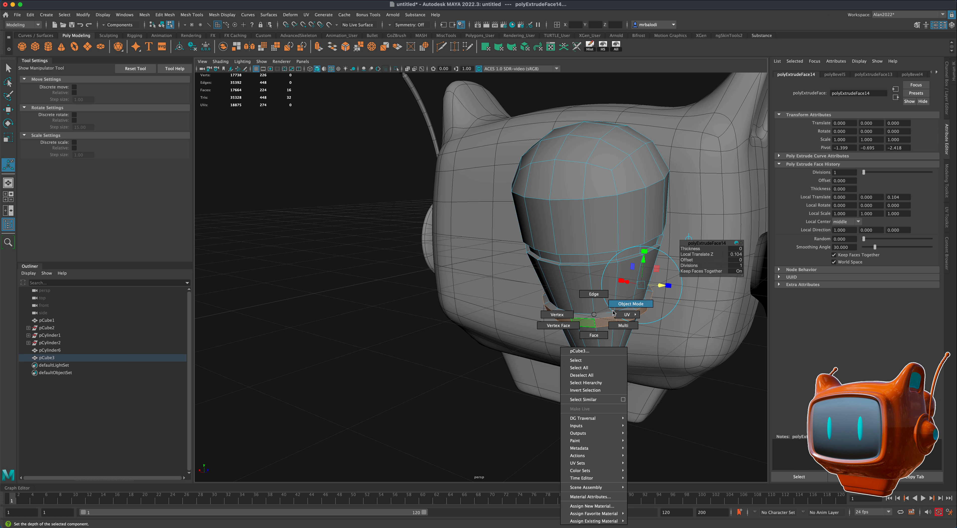
Step: Move the ringed, grooved shape farther back from the head, to about Z -3.131
{"action": "right_click_drag", "start_coordinate": [477, 318], "coordinate": [439, 349]}
{"action": "left_click_drag", "start_coordinate": [439, 349], "coordinate": [491, 298], "text": "alt"}
{"action": "left_click", "coordinate": [491, 298]}
{"action": "left_click_drag", "start_coordinate": [519, 363], "coordinate": [490, 367], "text": "alt"}
{"action": "left_click", "coordinate": [8, 110]}
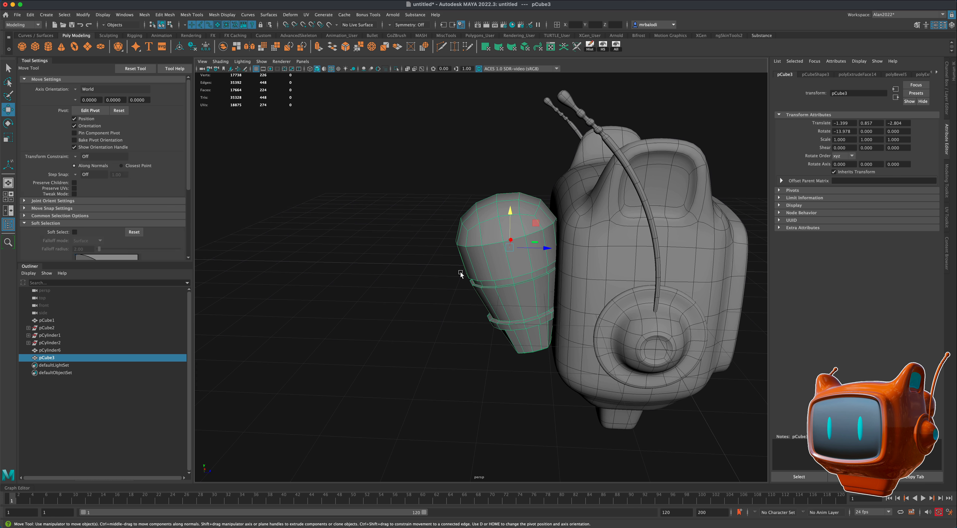
{"action": "left_click_drag", "start_coordinate": [550, 248], "coordinate": [533, 248]}
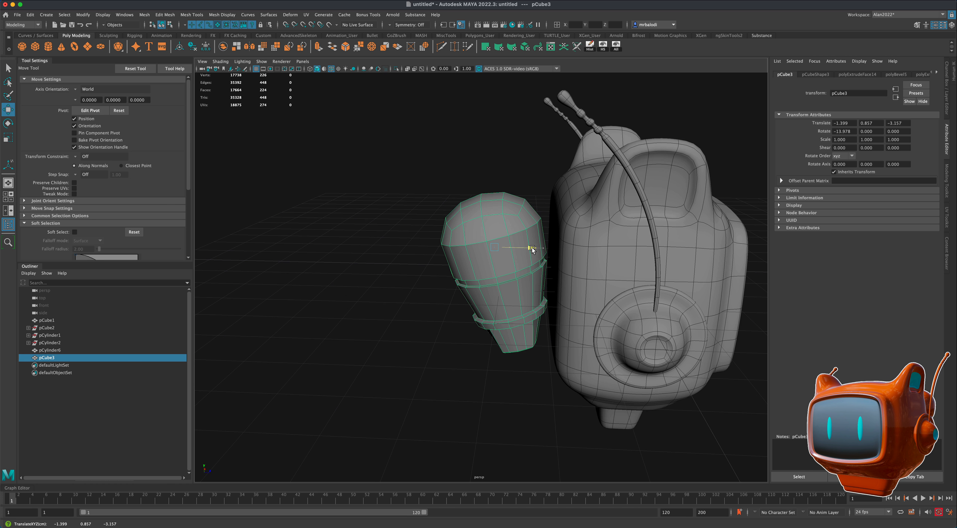
Step: Create a polygon cylinder with 20 axis divisions on the grid behind the grooved shape
{"action": "left_click", "coordinate": [380, 269]}
{"action": "left_click", "coordinate": [48, 46]}
{"action": "left_click", "coordinate": [369, 280]}
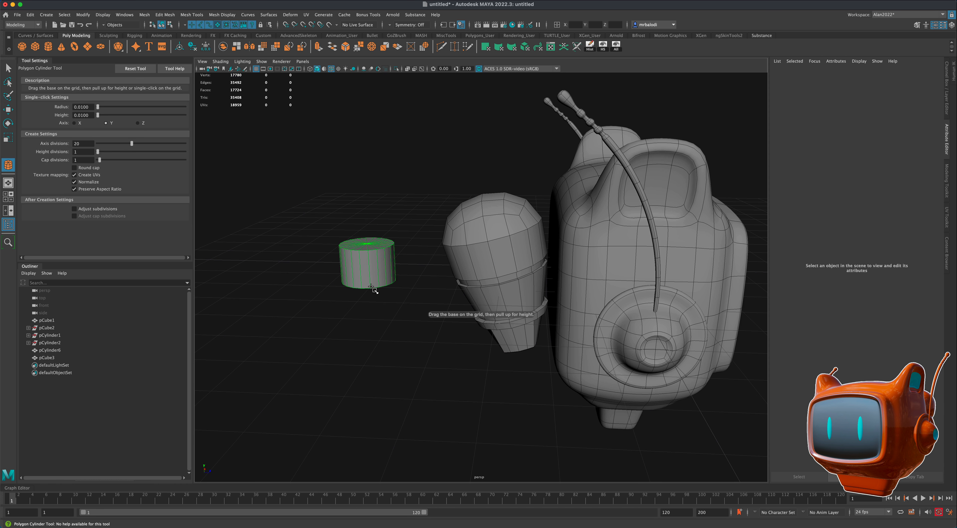
Step: Rotate the cylinder 90 degrees around Z and scale it to about 0.724, 0.269, 0.724 to form a thin disc
{"action": "key", "text": "e"}
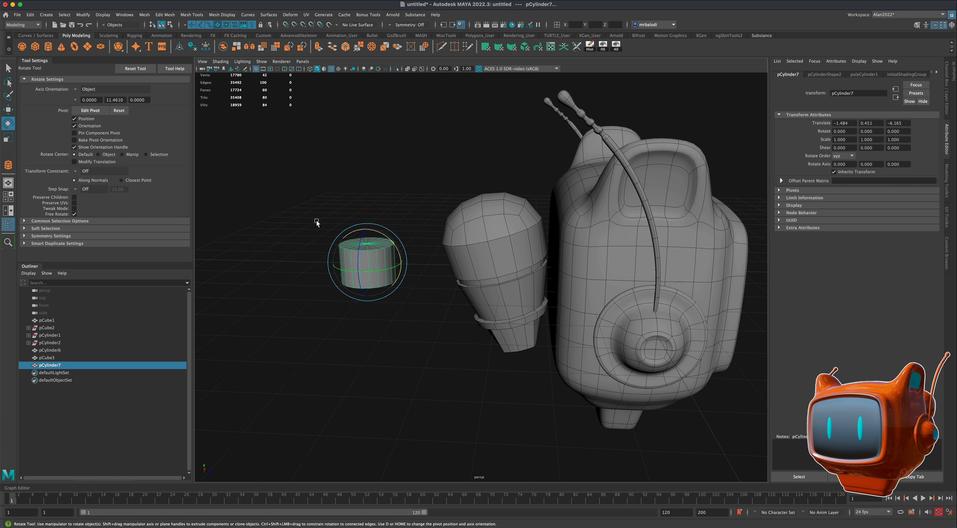
{"action": "left_click_drag", "start_coordinate": [358, 251], "coordinate": [357, 274]}
{"action": "left_click_drag", "start_coordinate": [310, 314], "coordinate": [455, 314], "text": "alt"}
{"action": "key", "text": "r"}
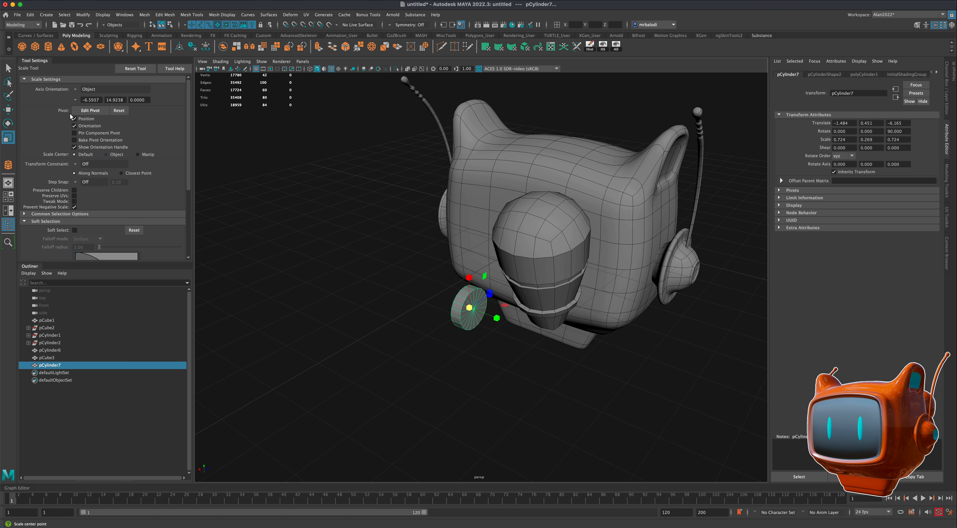
Step: Move the disc between the grooved shape and the back of the head, to about X -1.389 and Z -2.056
{"action": "left_click", "coordinate": [12, 70]}
{"action": "left_click", "coordinate": [8, 110]}
{"action": "left_click_drag", "start_coordinate": [379, 269], "coordinate": [417, 280], "text": "alt"}
{"action": "key", "text": "space"}
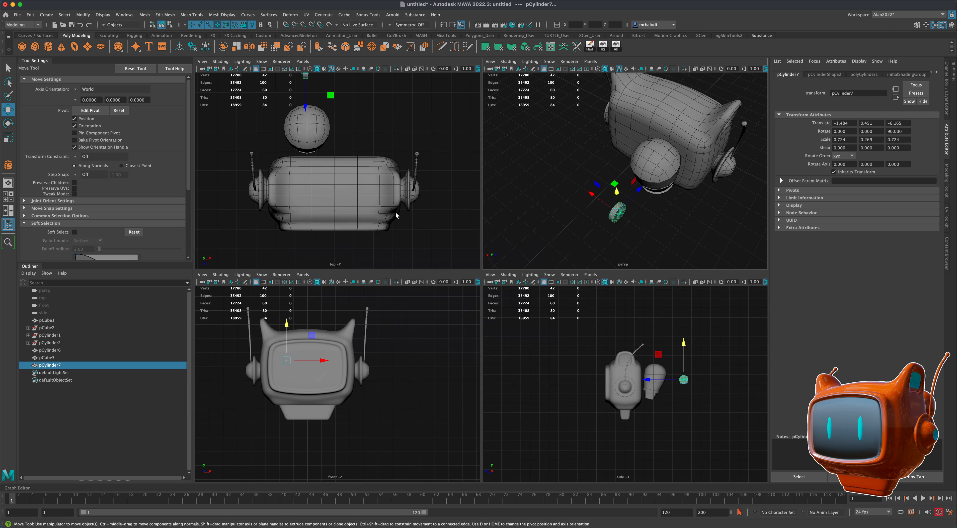
{"action": "key", "text": "space"}
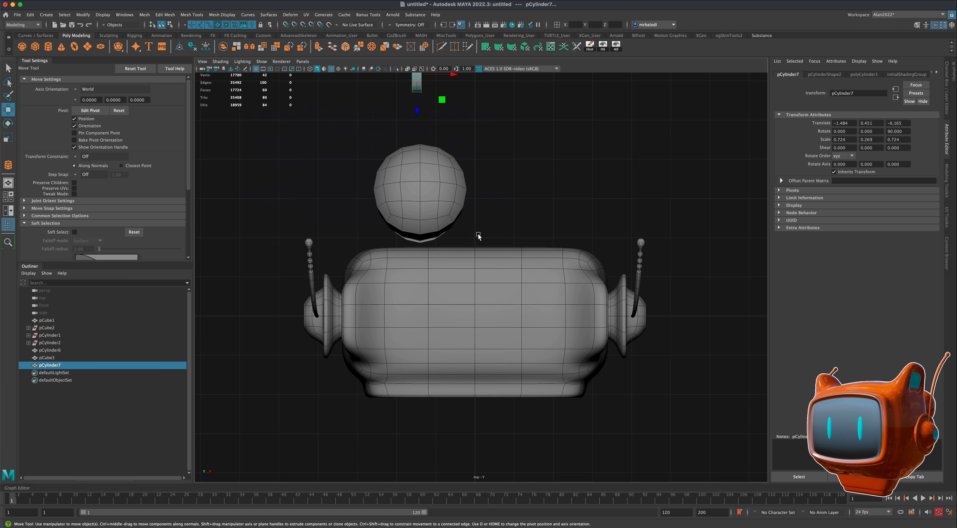
{"action": "middle_click_drag", "start_coordinate": [530, 311], "coordinate": [534, 276], "text": "alt"}
{"action": "left_click", "coordinate": [425, 181]}
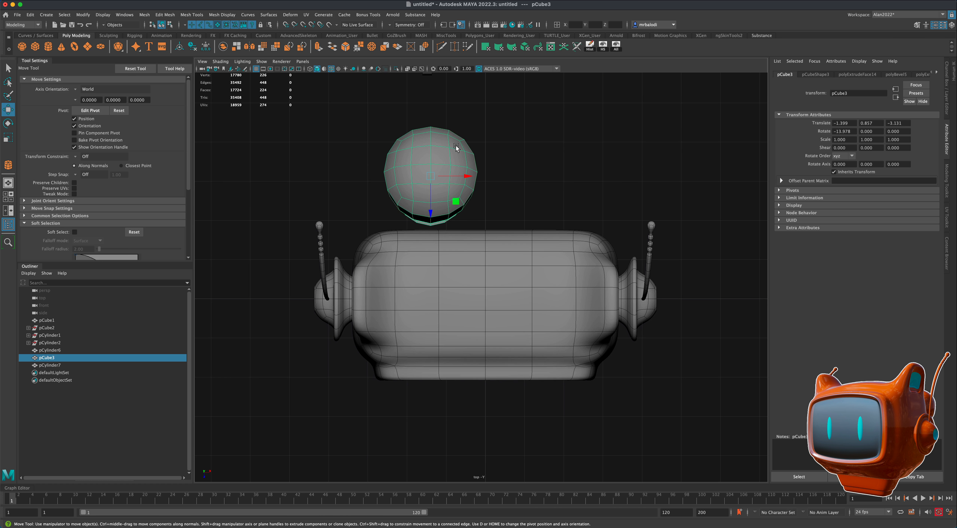
{"action": "middle_click_drag", "start_coordinate": [520, 184], "coordinate": [520, 225], "text": "alt"}
{"action": "left_click", "coordinate": [426, 111]}
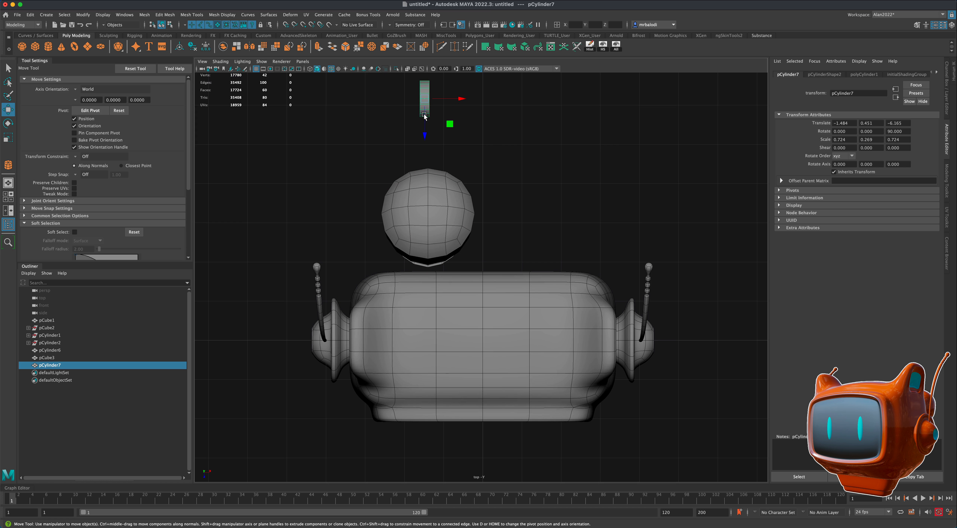
{"action": "left_click_drag", "start_coordinate": [425, 128], "coordinate": [466, 162]}
{"action": "left_click_drag", "start_coordinate": [428, 198], "coordinate": [423, 303]}
{"action": "key", "text": "space"}
{"action": "key", "text": "space"}
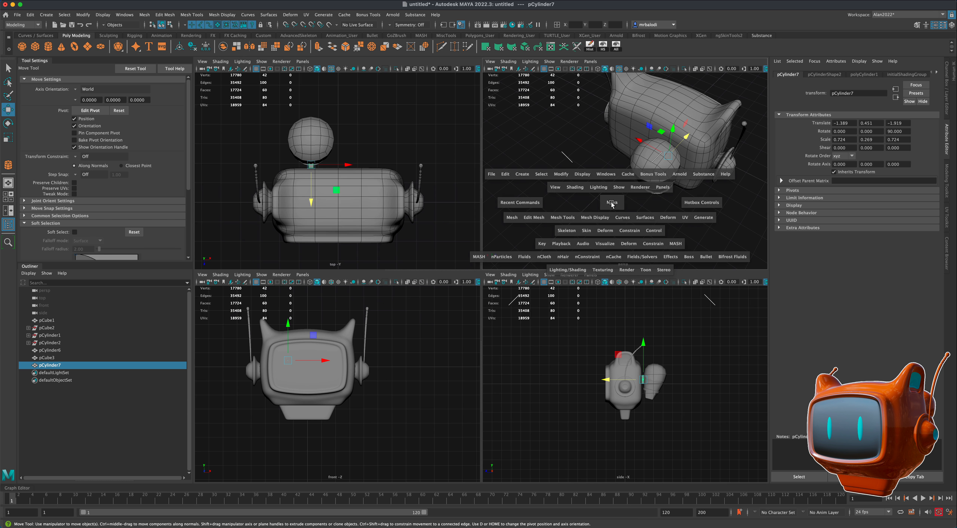
{"action": "left_click_drag", "start_coordinate": [609, 264], "coordinate": [578, 272], "text": "alt"}
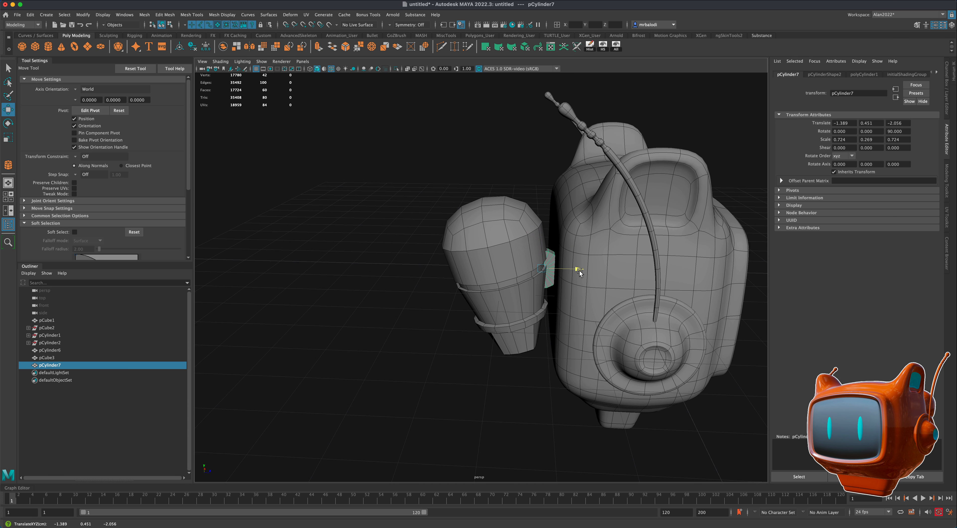
Step: Move the grooved shape clear of the disc to about Z -3.468 and raise it to about Y 1.27
{"action": "left_click", "coordinate": [547, 266]}
{"action": "mouse_move", "coordinate": [533, 252]}
{"action": "left_mouse_down"}
{"action": "mouse_move", "coordinate": [490, 252]}
{"action": "mouse_move", "coordinate": [519, 252]}
{"action": "left_mouse_up"}
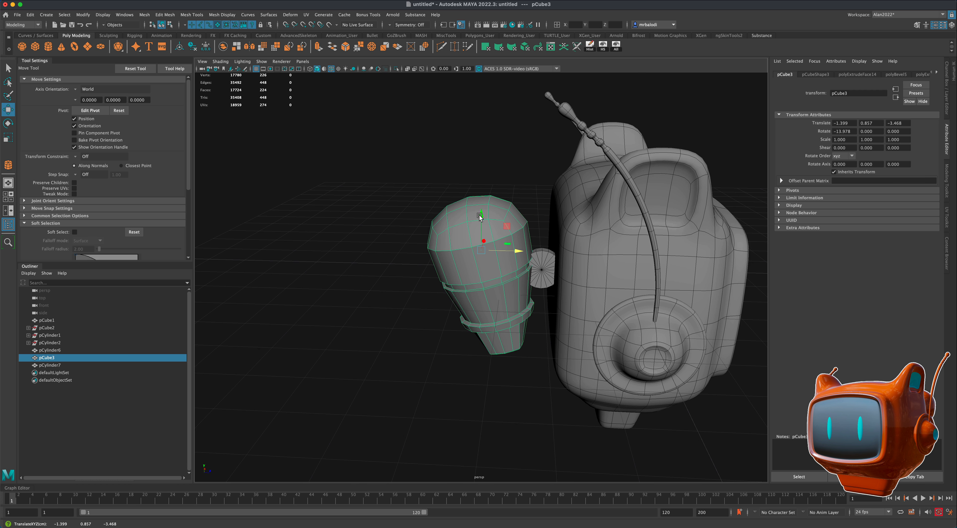
{"action": "mouse_move", "coordinate": [479, 217]}
{"action": "left_mouse_down"}
{"action": "mouse_move", "coordinate": [479, 173]}
{"action": "mouse_move", "coordinate": [479, 223]}
{"action": "mouse_move", "coordinate": [479, 188]}
{"action": "mouse_move", "coordinate": [479, 199]}
{"action": "left_mouse_up"}
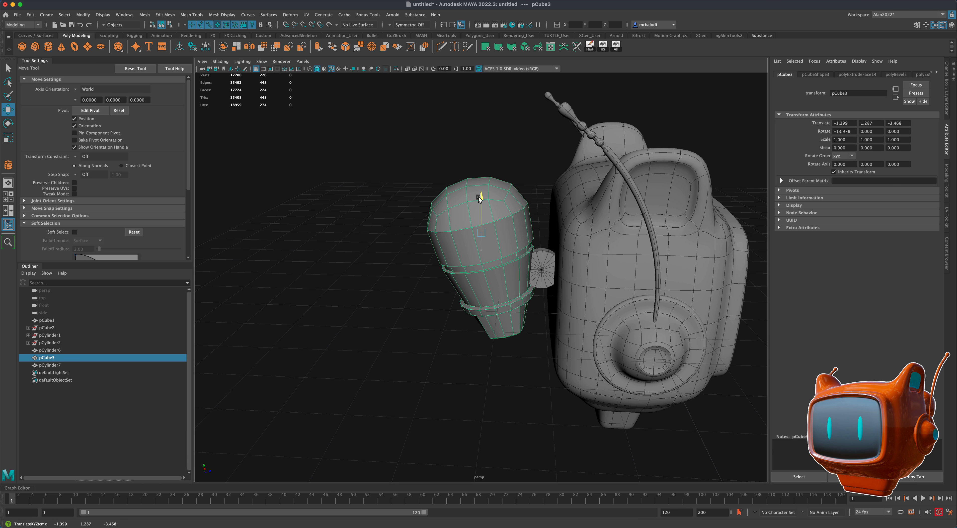
{"action": "left_click", "coordinate": [412, 212]}
Step: Move the grooved shape and the disc together slightly closer to the head, placing the disc at about Z -2.02
{"action": "left_click_drag", "start_coordinate": [412, 212], "coordinate": [465, 247], "text": "alt"}
{"action": "left_click", "coordinate": [475, 242]}
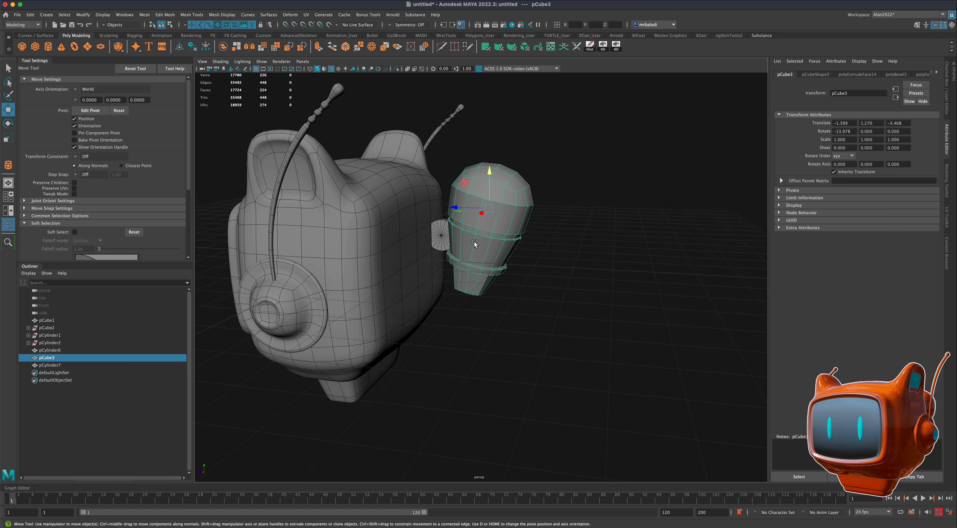
{"action": "left_click", "coordinate": [442, 238], "text": "shift"}
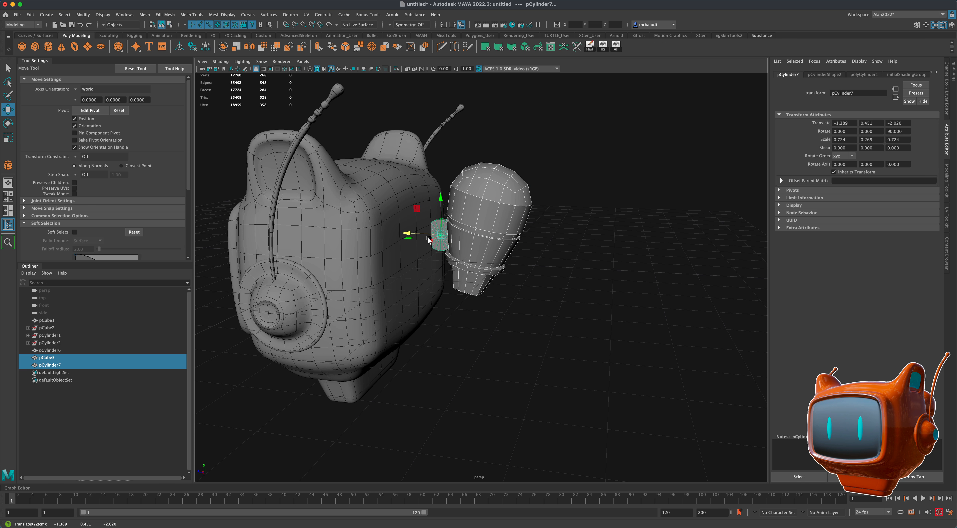
{"action": "left_click", "coordinate": [566, 304]}
Step: Move the grooved shape and the disc together away from the head's back, placing the grooved shape at about Z -4.768
{"action": "left_click_drag", "start_coordinate": [566, 304], "coordinate": [498, 302], "text": "alt"}
{"action": "left_click_drag", "start_coordinate": [540, 345], "coordinate": [532, 280], "text": "alt"}
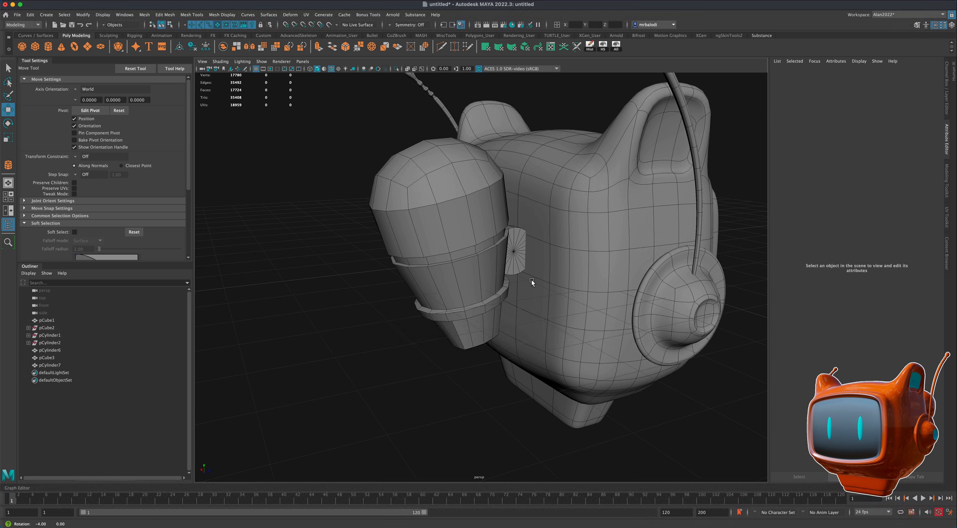
{"action": "left_click", "coordinate": [533, 263]}
{"action": "mouse_move", "coordinate": [327, 228]}
{"action": "left_mouse_down", "text": "alt"}
{"action": "mouse_move", "coordinate": [322, 244]}
{"action": "mouse_move", "coordinate": [318, 230]}
{"action": "left_mouse_up", "text": "alt"}
{"action": "left_click", "coordinate": [7, 68]}
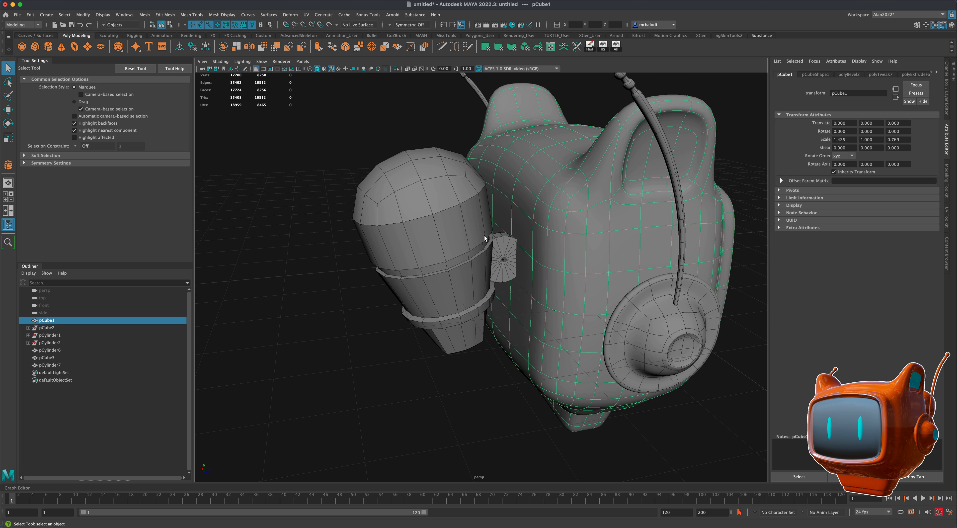
{"action": "left_click", "coordinate": [509, 265]}
{"action": "left_click", "coordinate": [468, 266], "text": "shift"}
{"action": "left_click", "coordinate": [8, 111]}
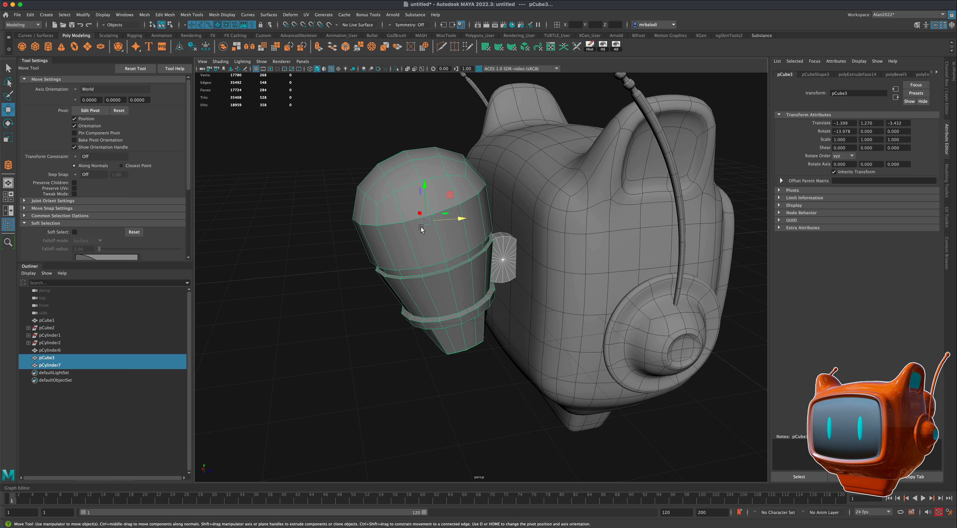
{"action": "left_click_drag", "start_coordinate": [462, 221], "coordinate": [387, 221]}
Step: Make the head a live surface and place a small polygon cube on its back behind the disc
{"action": "left_click", "coordinate": [470, 324]}
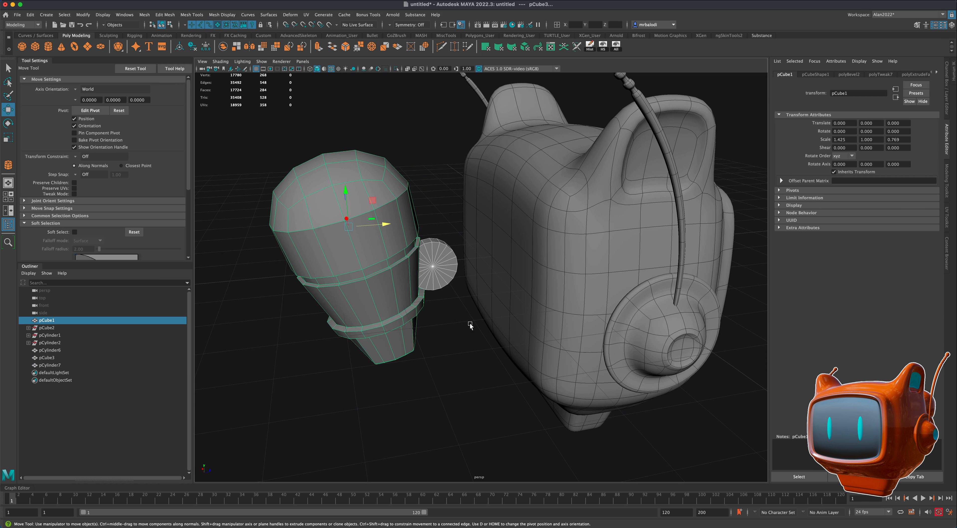
{"action": "left_click_drag", "start_coordinate": [470, 323], "coordinate": [479, 331], "text": "alt"}
{"action": "left_click_drag", "start_coordinate": [543, 263], "coordinate": [550, 265], "text": "alt"}
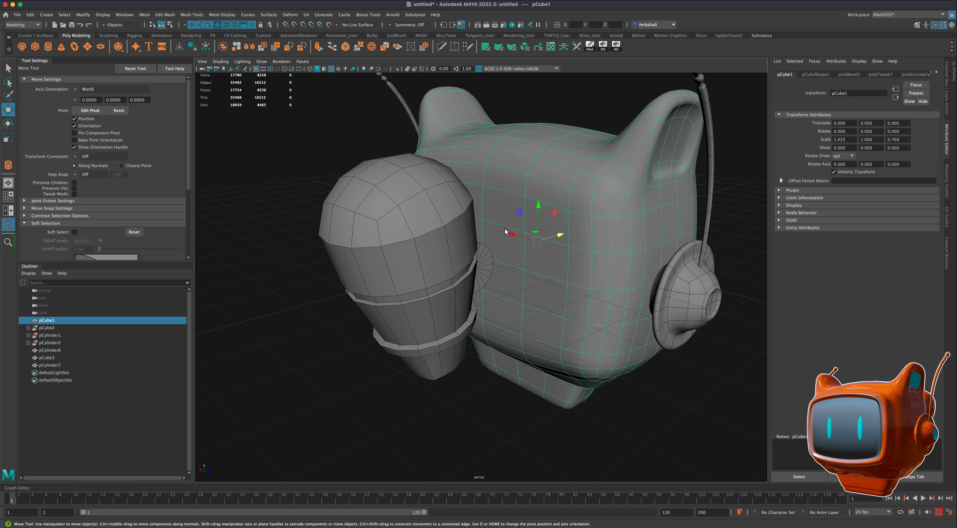
{"action": "left_click", "coordinate": [329, 26]}
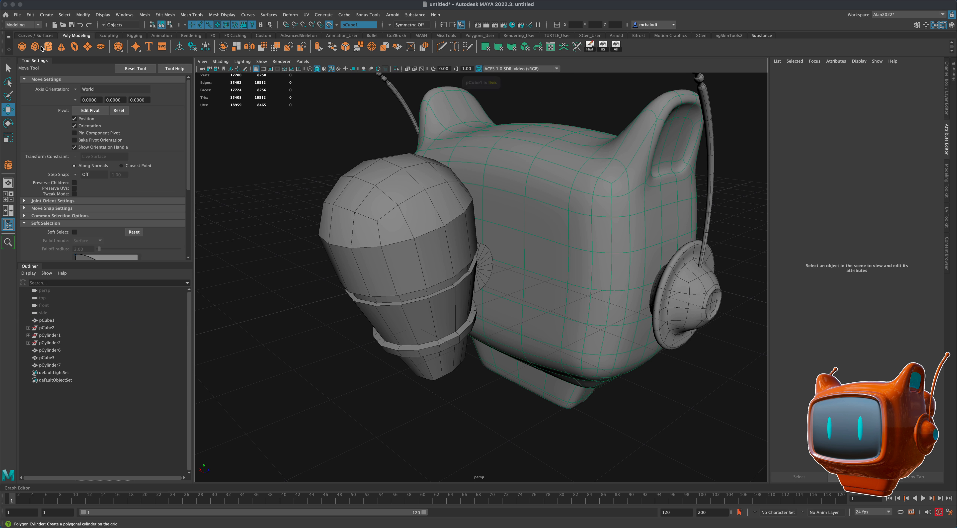
{"action": "key", "text": "y"}
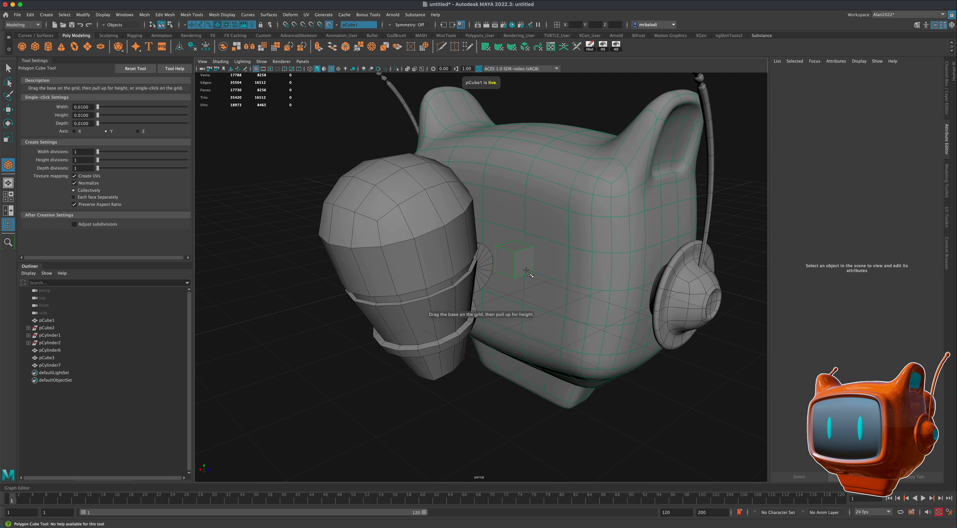
{"action": "left_click_drag", "start_coordinate": [526, 270], "coordinate": [526, 270]}
Step: Scale the cube to about 1, 0.387, 2.927 as a narrow upright plate and sink it into the head to about Z -1.838
{"action": "key", "text": "r"}
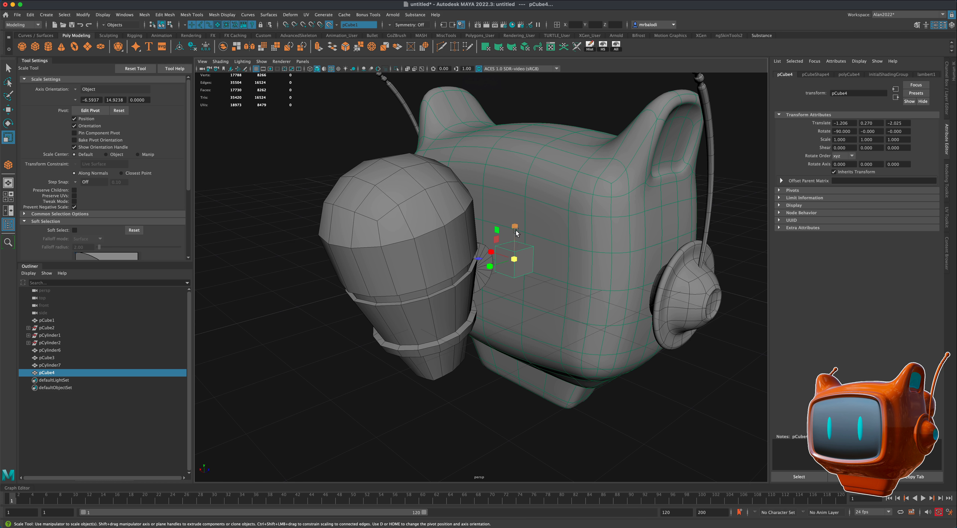
{"action": "left_click_drag", "start_coordinate": [515, 227], "coordinate": [513, 181]}
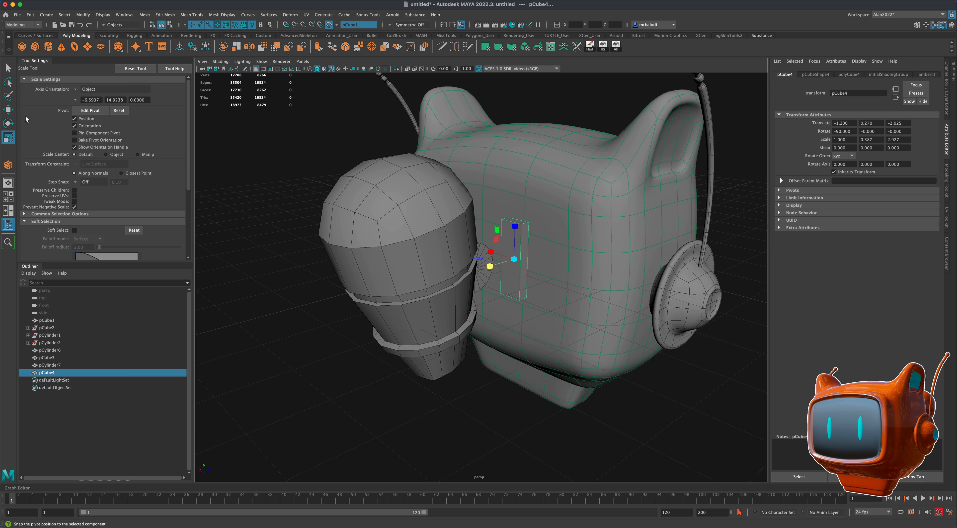
{"action": "key", "text": "w"}
{"action": "left_click_drag", "start_coordinate": [539, 254], "coordinate": [546, 253]}
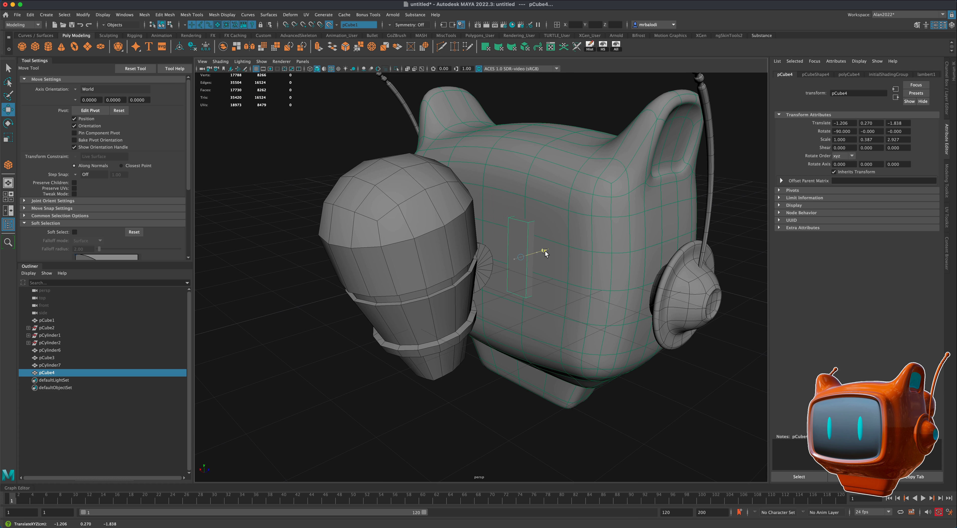
Step: Turn off the live surface and move the grooved shape and disc back toward the head, placing the grooved shape at about Z -3.62
{"action": "left_click", "coordinate": [330, 26]}
{"action": "left_click", "coordinate": [491, 293]}
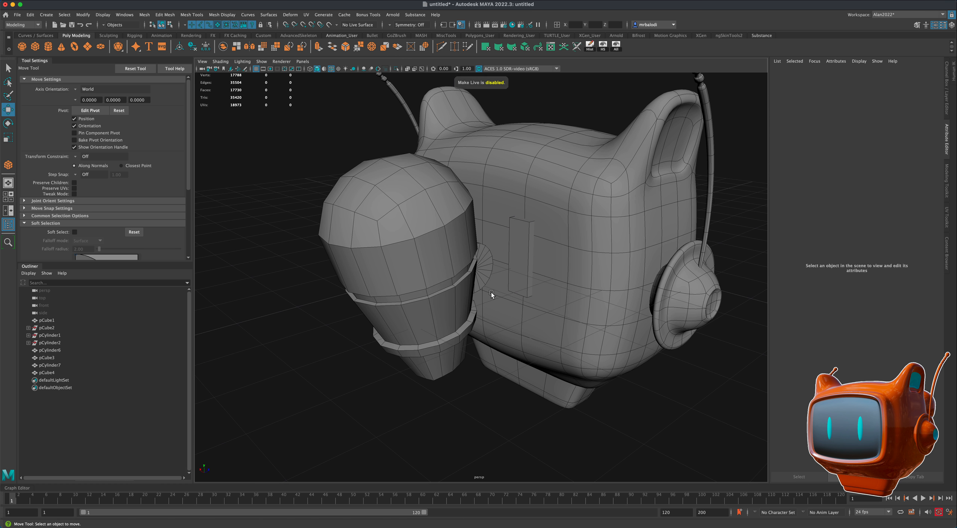
{"action": "left_click", "coordinate": [487, 271]}
{"action": "left_click", "coordinate": [436, 290], "text": "shift"}
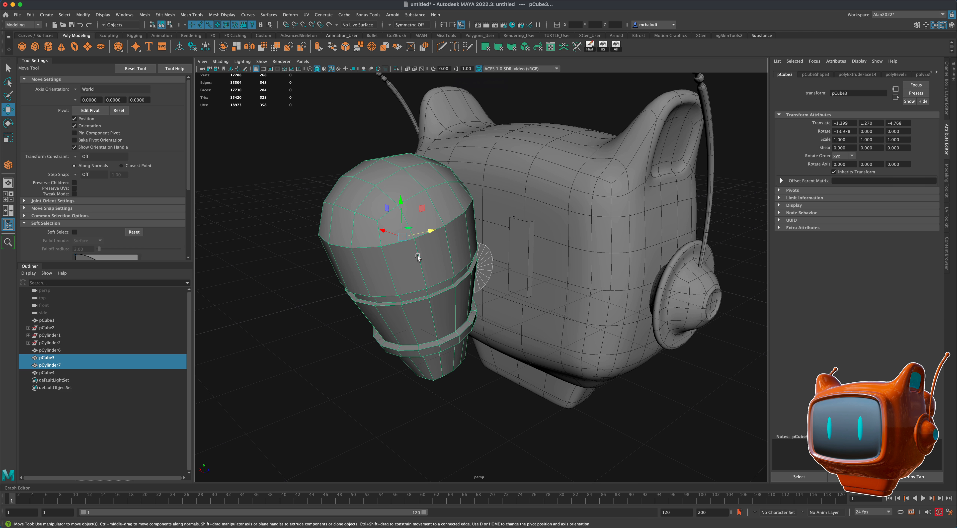
{"action": "left_click_drag", "start_coordinate": [427, 232], "coordinate": [480, 223]}
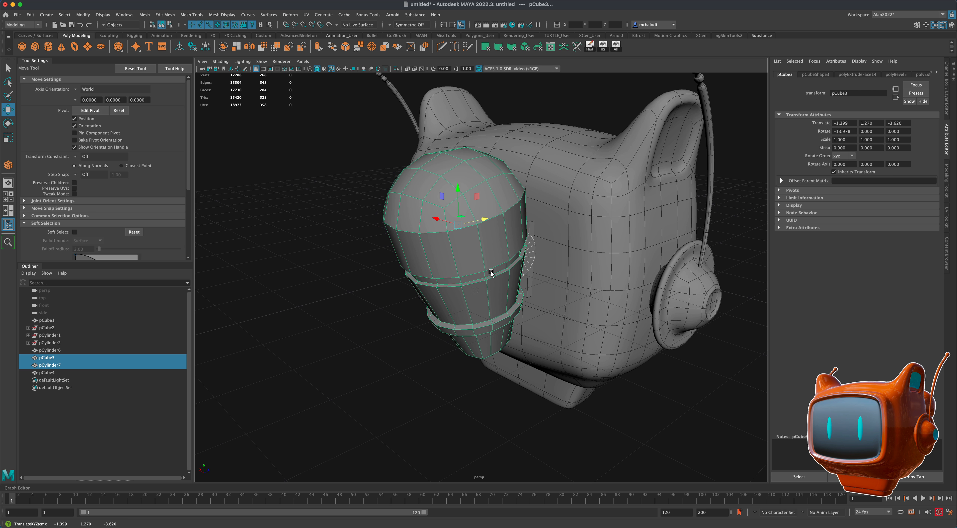
Step: Align the plate with the disc by moving it to about X -1.396, Y 0.421, Z -1.803
{"action": "left_click", "coordinate": [529, 288]}
{"action": "left_click_drag", "start_coordinate": [498, 250], "coordinate": [501, 254]}
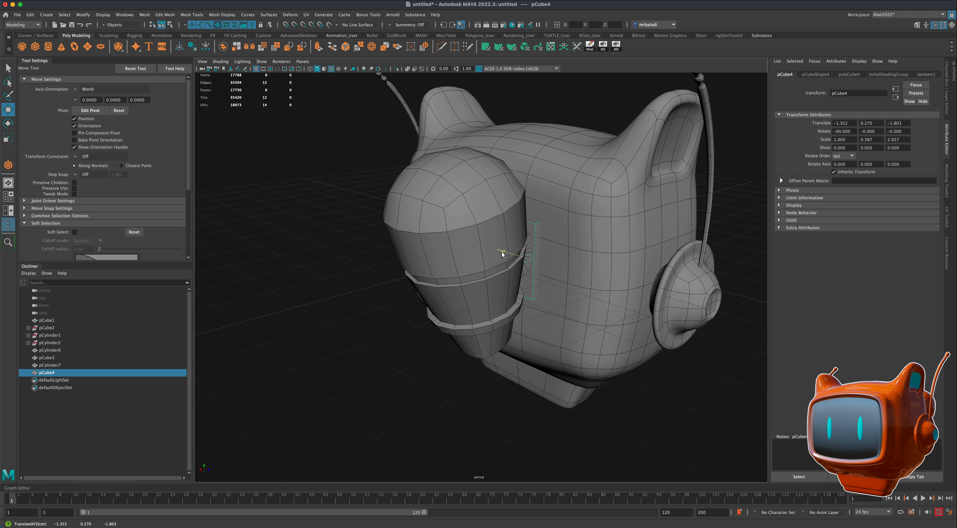
{"action": "left_click_drag", "start_coordinate": [376, 309], "coordinate": [457, 300], "text": "alt"}
{"action": "left_click_drag", "start_coordinate": [501, 260], "coordinate": [501, 258]}
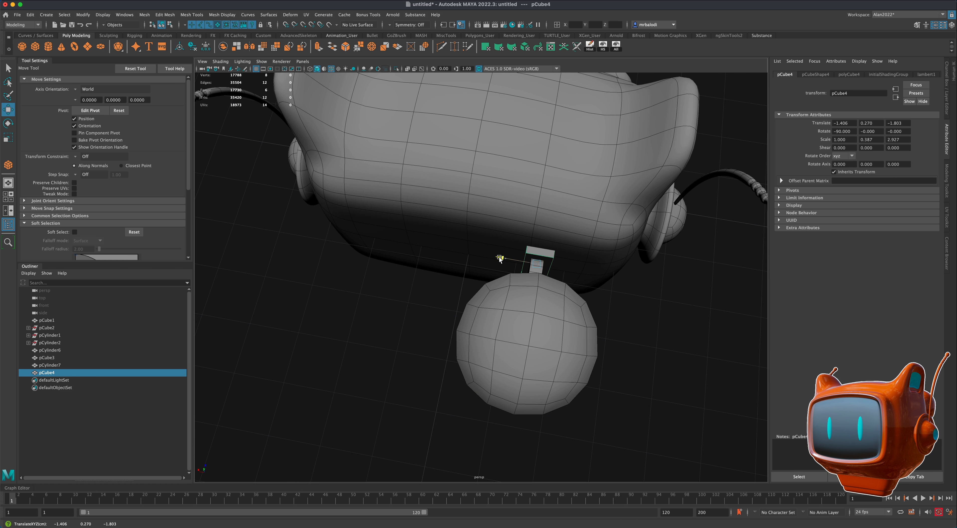
{"action": "mouse_move", "coordinate": [415, 310]}
{"action": "left_mouse_down", "text": "alt"}
{"action": "mouse_move", "coordinate": [388, 301]}
{"action": "mouse_move", "coordinate": [412, 308]}
{"action": "left_mouse_up", "text": "alt"}
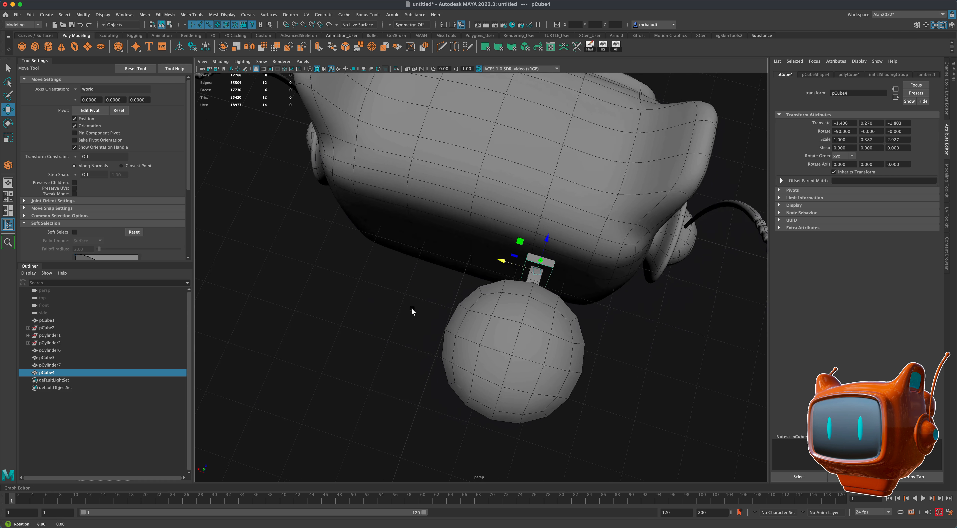
{"action": "right_click_drag", "start_coordinate": [411, 308], "coordinate": [420, 330], "text": "alt"}
{"action": "left_click_drag", "start_coordinate": [535, 260], "coordinate": [533, 256]}
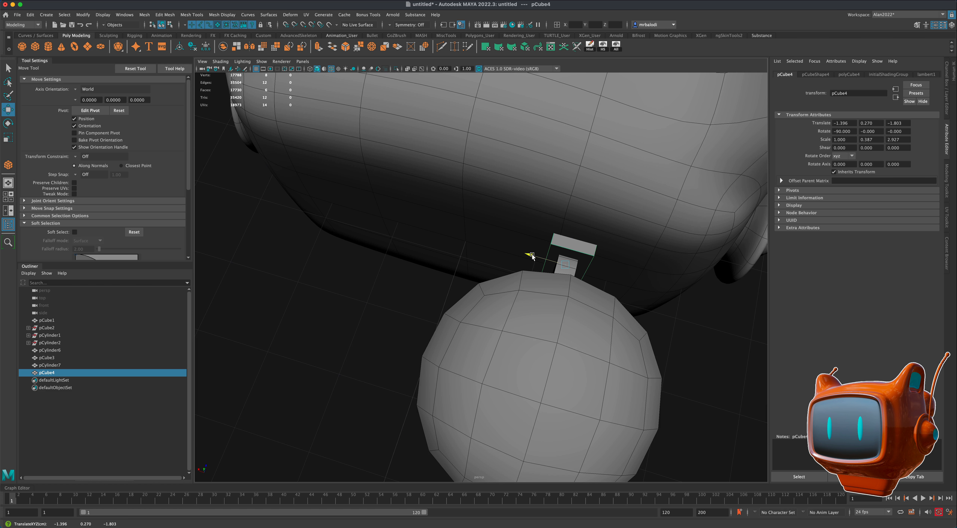
{"action": "left_click_drag", "start_coordinate": [424, 294], "coordinate": [399, 274], "text": "alt"}
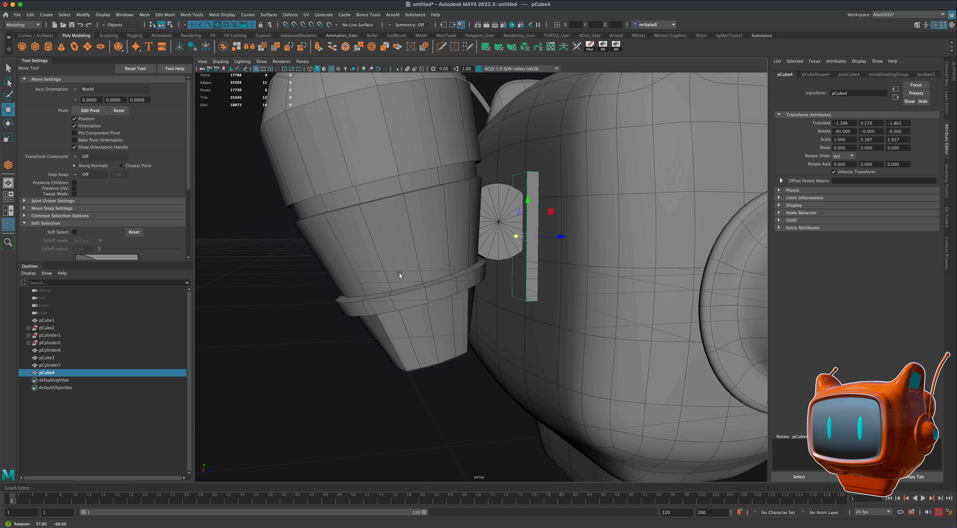
{"action": "left_click_drag", "start_coordinate": [529, 201], "coordinate": [529, 190]}
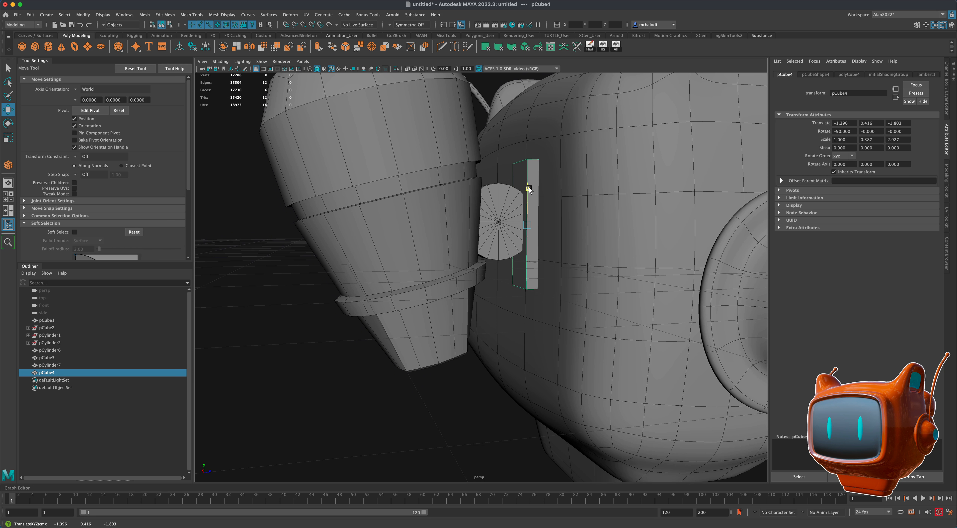
Step: Extrude the plate's face that meets the disc and inset it with a local scale of 0.7
{"action": "right_click", "coordinate": [526, 277]}
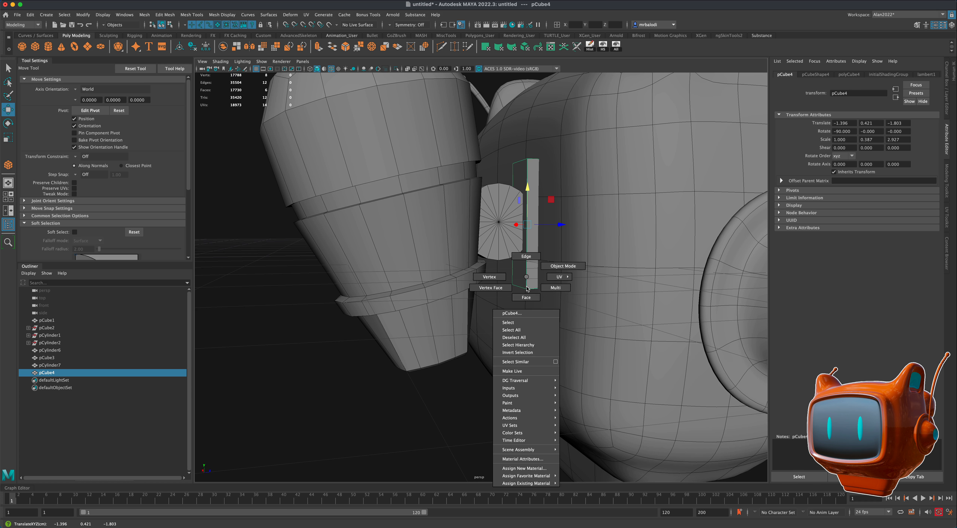
{"action": "left_click", "coordinate": [525, 295]}
{"action": "left_click", "coordinate": [520, 223]}
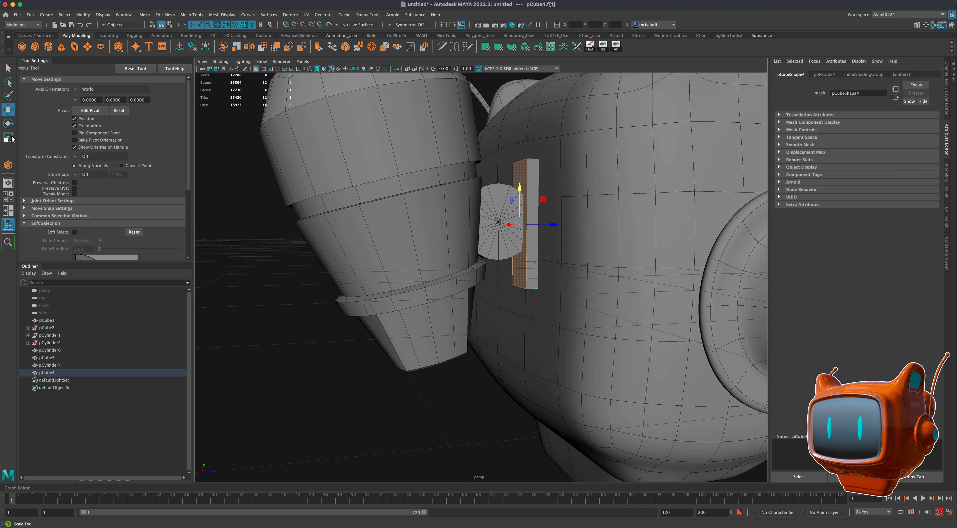
{"action": "key", "text": "r"}
{"action": "left_click_drag", "start_coordinate": [521, 225], "coordinate": [320, 242]}
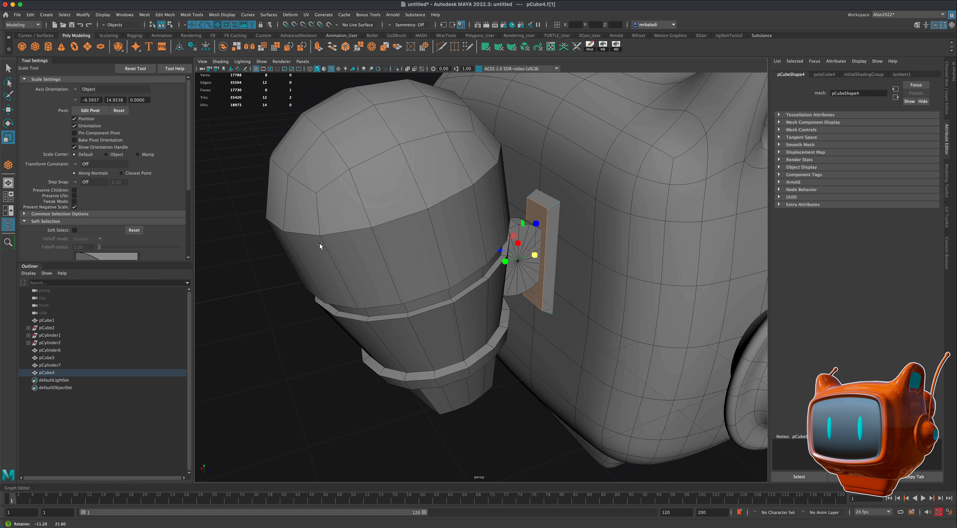
{"action": "left_click", "coordinate": [318, 48]}
{"action": "left_click", "coordinate": [535, 281]}
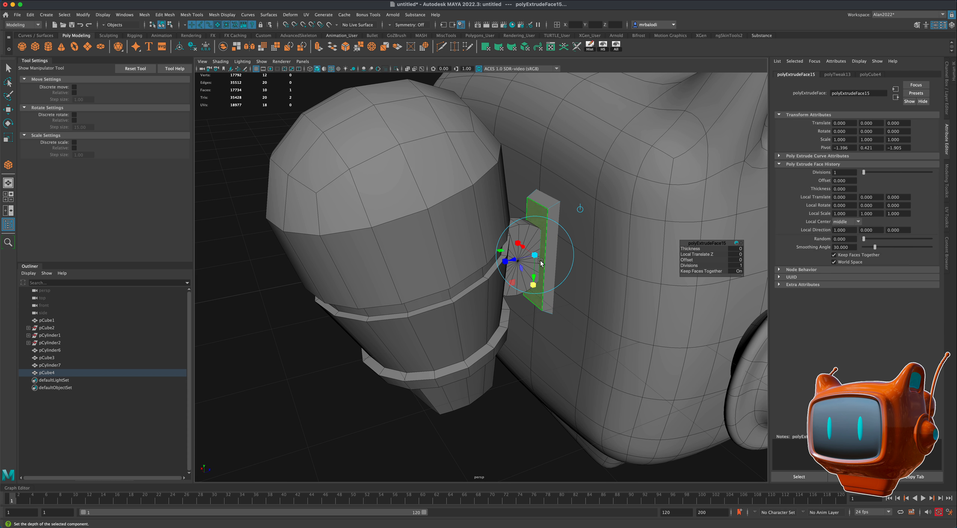
{"action": "left_click_drag", "start_coordinate": [538, 256], "coordinate": [534, 256]}
{"action": "left_click", "coordinate": [534, 257]}
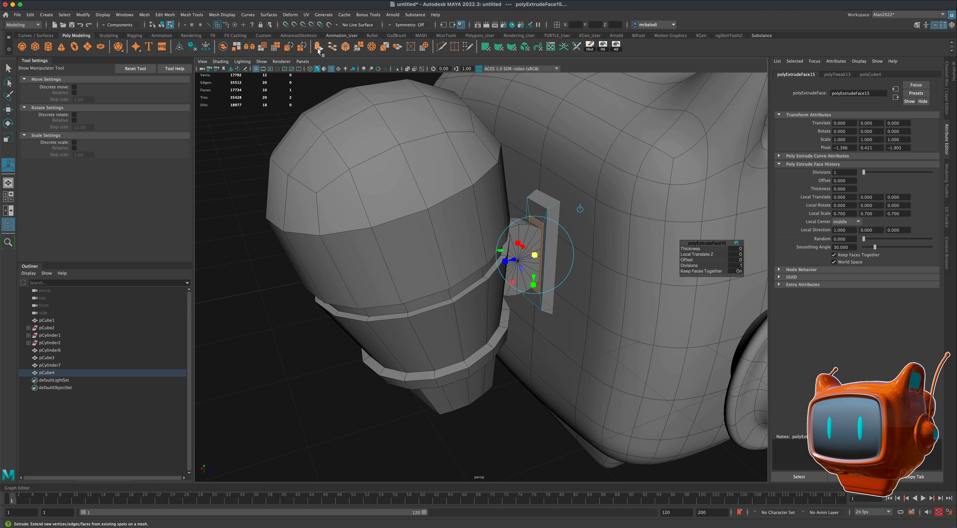
Step: Extrude the inset face again with local scale 0.9 and local translate Z about -0.036, and leave component selection
{"action": "key", "text": "ctrl+e"}
{"action": "left_click_drag", "start_coordinate": [516, 259], "coordinate": [535, 257]}
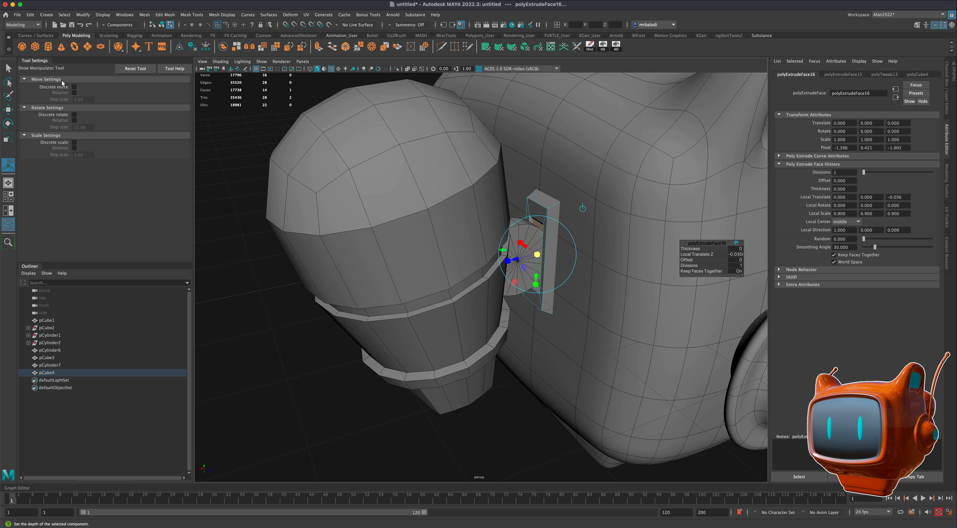
{"action": "key", "text": "q"}
{"action": "right_click", "coordinate": [548, 228]}
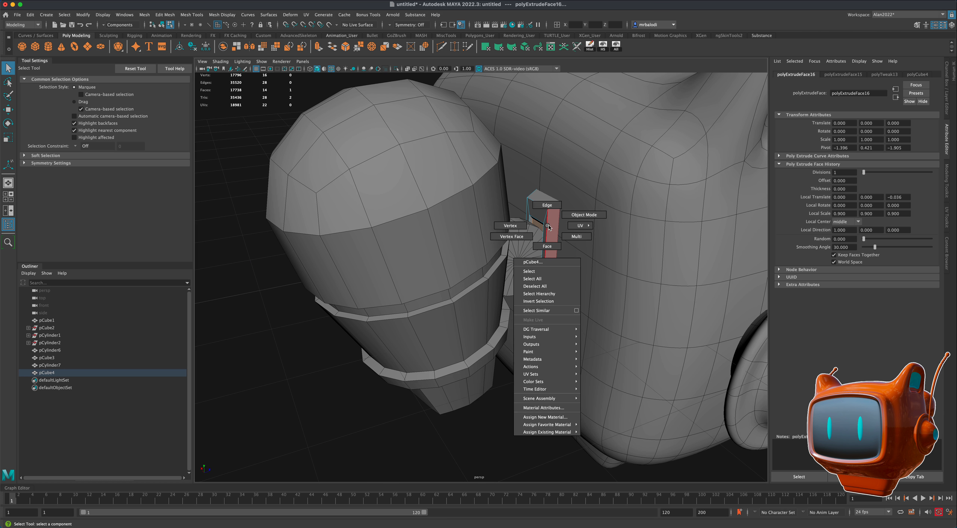
{"action": "left_click", "coordinate": [512, 402]}
Step: Combine the plate, the disc and the grooved shape into one mesh
{"action": "scroll", "coordinate": [515, 406], "scroll_direction": "down", "scroll_amount": 3}
{"action": "mouse_move", "coordinate": [514, 406]}
{"action": "left_mouse_down", "text": "alt"}
{"action": "mouse_move", "coordinate": [494, 391]}
{"action": "mouse_move", "coordinate": [443, 408]}
{"action": "mouse_move", "coordinate": [436, 398]}
{"action": "mouse_move", "coordinate": [512, 397]}
{"action": "left_mouse_up", "text": "alt"}
{"action": "left_click", "coordinate": [523, 295]}
{"action": "left_click", "coordinate": [502, 263], "text": "shift"}
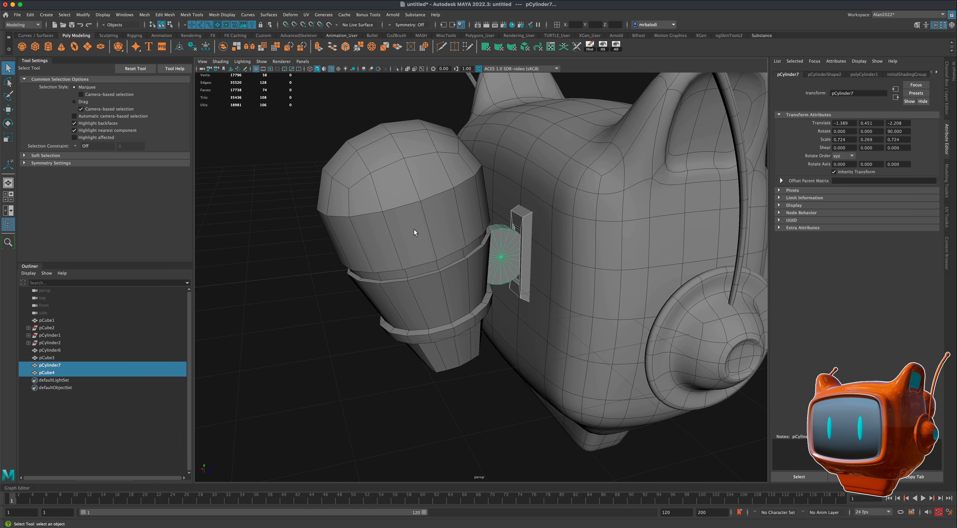
{"action": "left_click", "coordinate": [413, 220], "text": "shift"}
{"action": "left_click", "coordinate": [223, 46]}
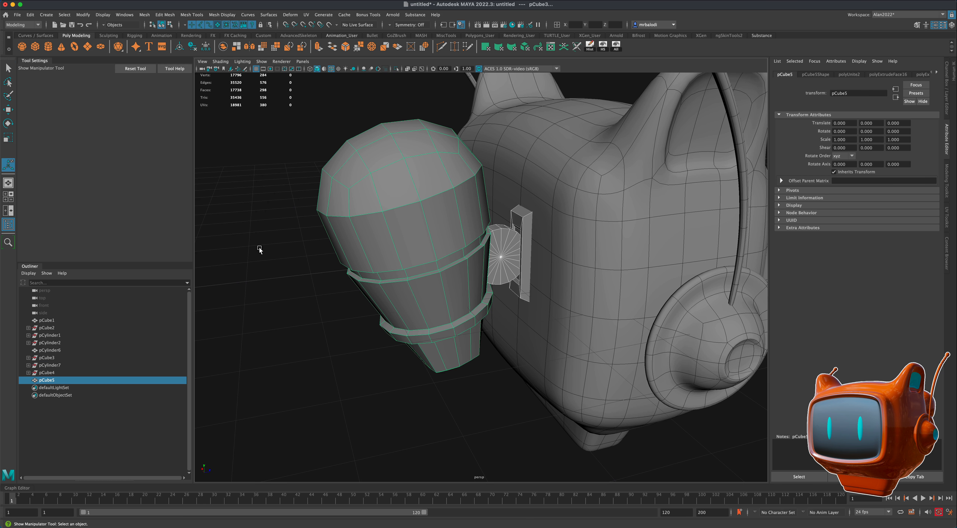
Step: Mirror the combined mesh to the other side of the head's back
{"action": "left_click_drag", "start_coordinate": [260, 248], "coordinate": [281, 279], "text": "alt"}
{"action": "left_click", "coordinate": [143, 15]}
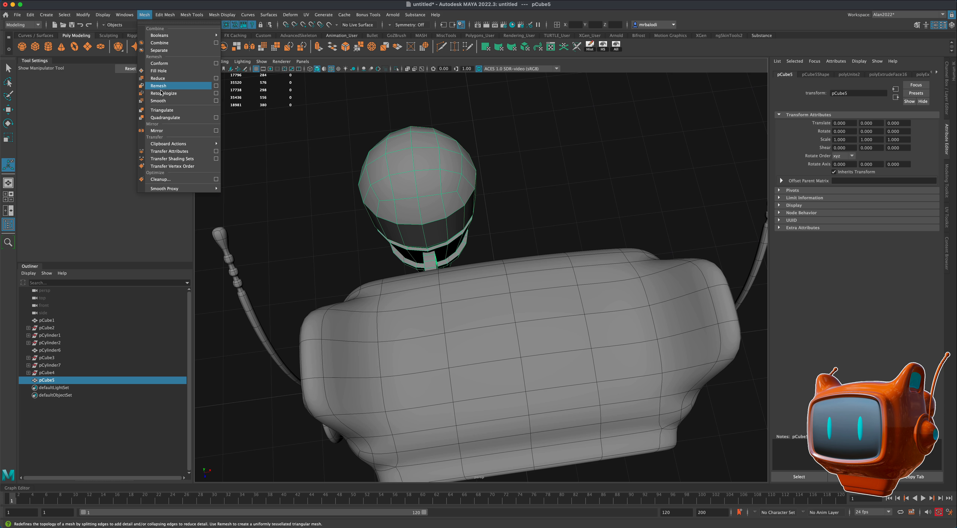
{"action": "left_click", "coordinate": [168, 129]}
{"action": "left_click", "coordinate": [293, 188]}
{"action": "scroll", "coordinate": [293, 188], "scroll_direction": "down", "scroll_amount": 3}
{"action": "left_click_drag", "start_coordinate": [357, 194], "coordinate": [320, 180], "text": "alt"}
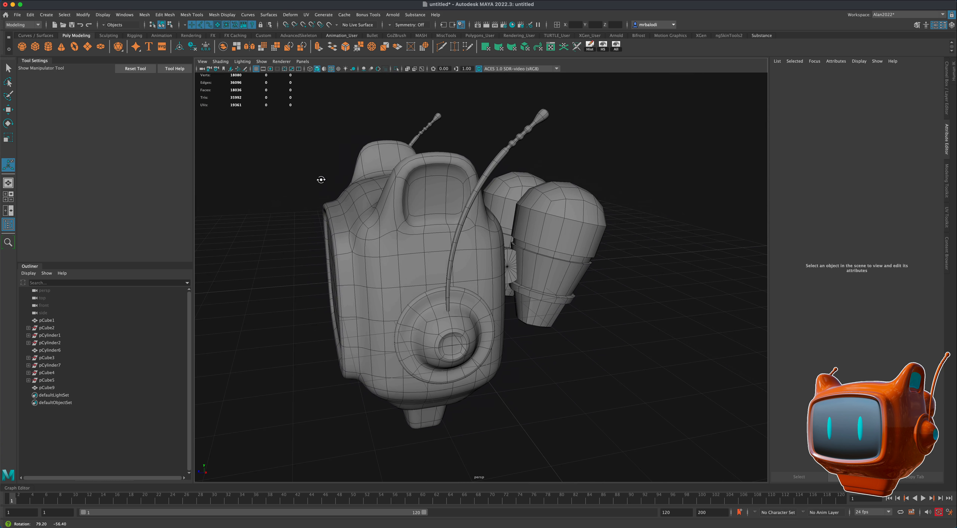
{"action": "scroll", "coordinate": [456, 251], "scroll_direction": "down", "scroll_amount": 3}
{"action": "left_click_drag", "start_coordinate": [520, 264], "coordinate": [655, 313], "text": "alt"}
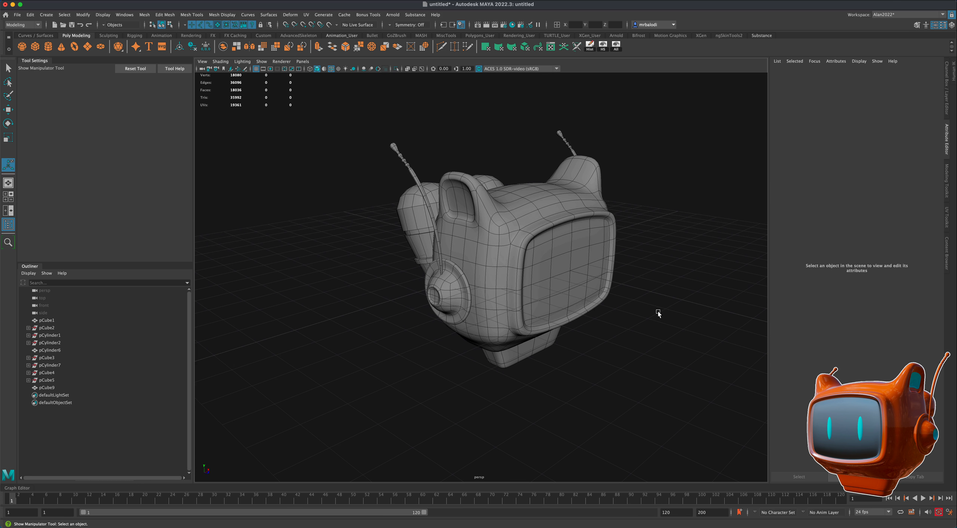
Step: Select the horizontal edge loop around the lower part of the neck on the head mesh
{"action": "left_click_drag", "start_coordinate": [663, 328], "coordinate": [637, 345], "text": "alt"}
{"action": "scroll", "coordinate": [595, 360], "scroll_direction": "up", "scroll_amount": 3}
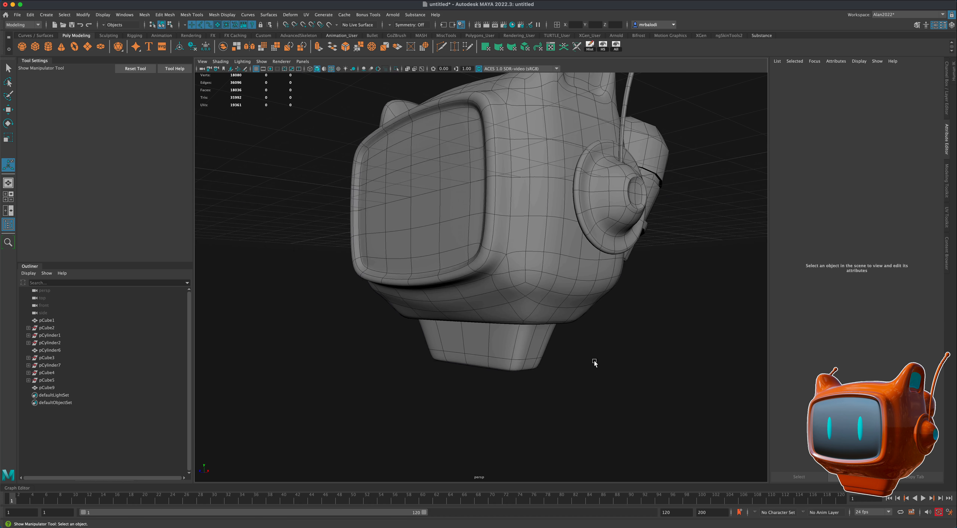
{"action": "left_click", "coordinate": [535, 351]}
{"action": "right_click_drag", "start_coordinate": [524, 314], "coordinate": [525, 343]}
{"action": "right_click_drag", "start_coordinate": [524, 296], "coordinate": [524, 294]}
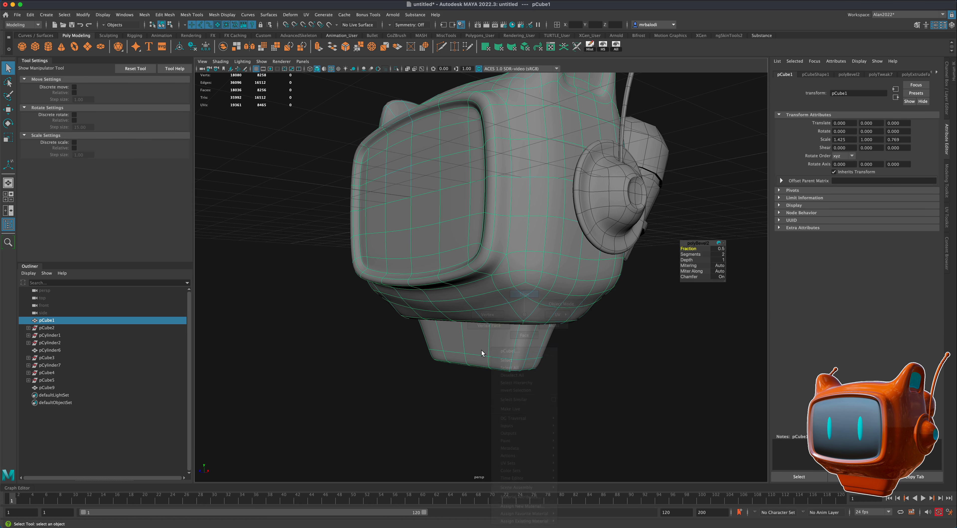
{"action": "double_click", "coordinate": [477, 352]}
{"action": "middle_click_drag", "start_coordinate": [620, 388], "coordinate": [624, 352], "text": "alt"}
{"action": "scroll", "coordinate": [613, 358], "scroll_direction": "up", "scroll_amount": 2}
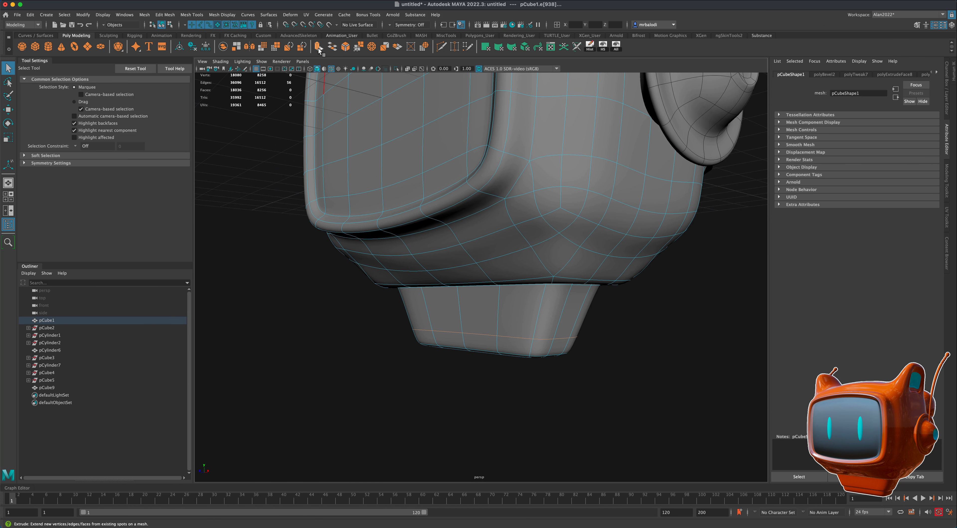
{"action": "left_click", "coordinate": [346, 47]}
{"action": "left_click", "coordinate": [345, 47]}
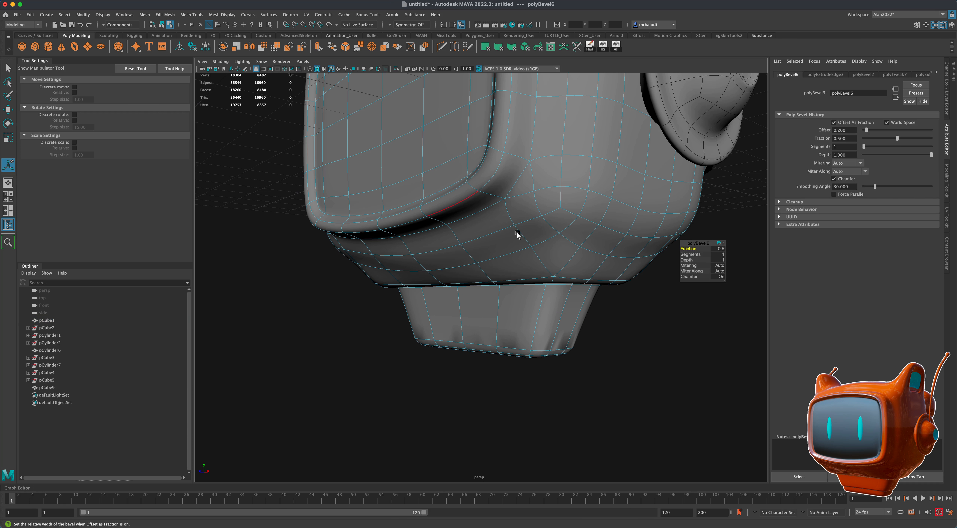
{"action": "key", "text": "super+z"}
{"action": "key", "text": "super+z"}
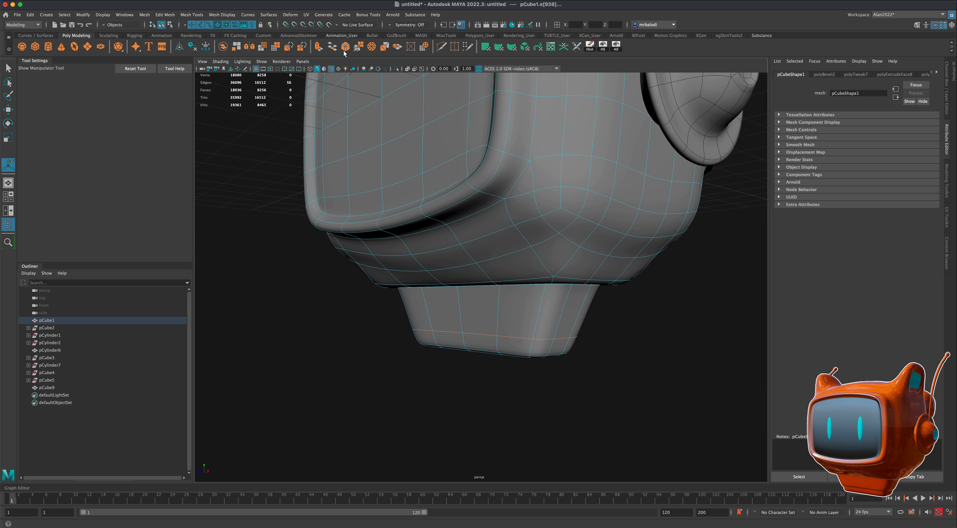
Step: Bevel the neck's selected edge loop with a fraction of 0.3
{"action": "left_click", "coordinate": [346, 50]}
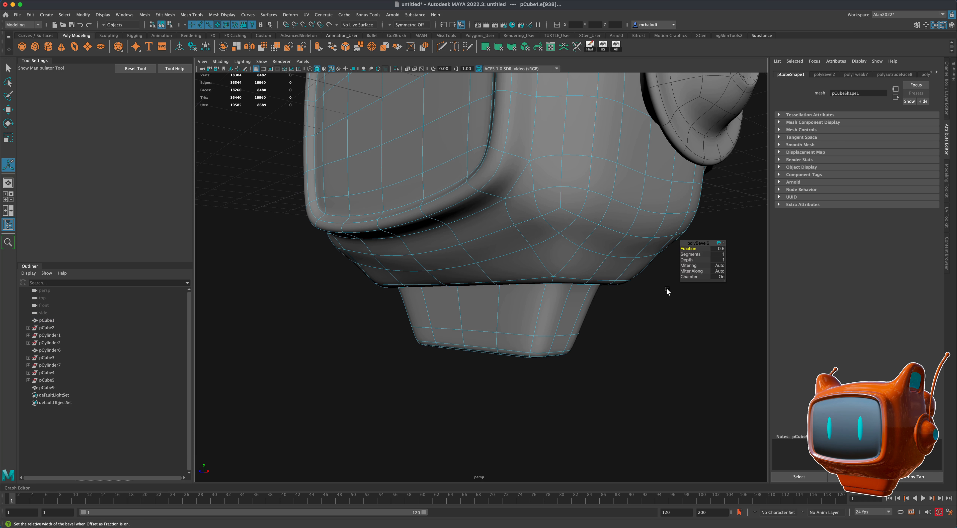
{"action": "left_click_drag", "start_coordinate": [691, 249], "coordinate": [689, 249]}
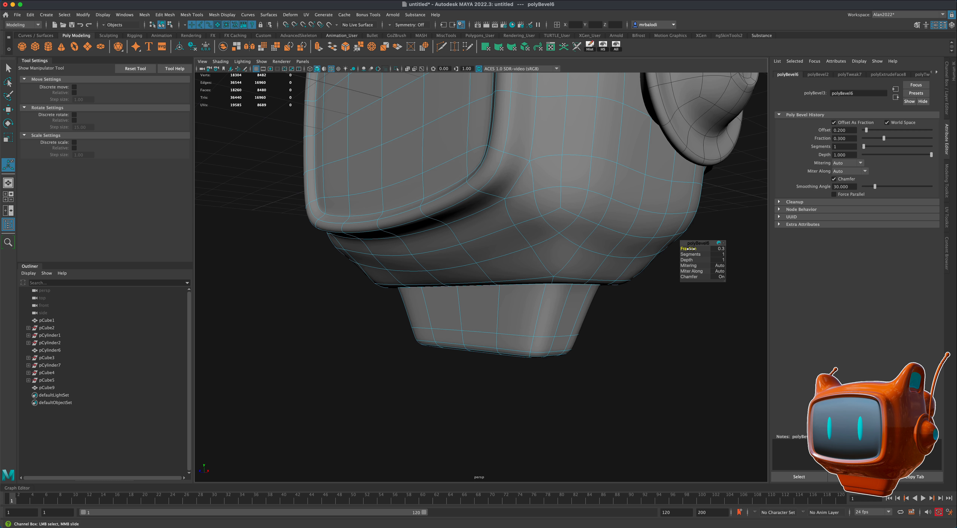
{"action": "left_click", "coordinate": [9, 71]}
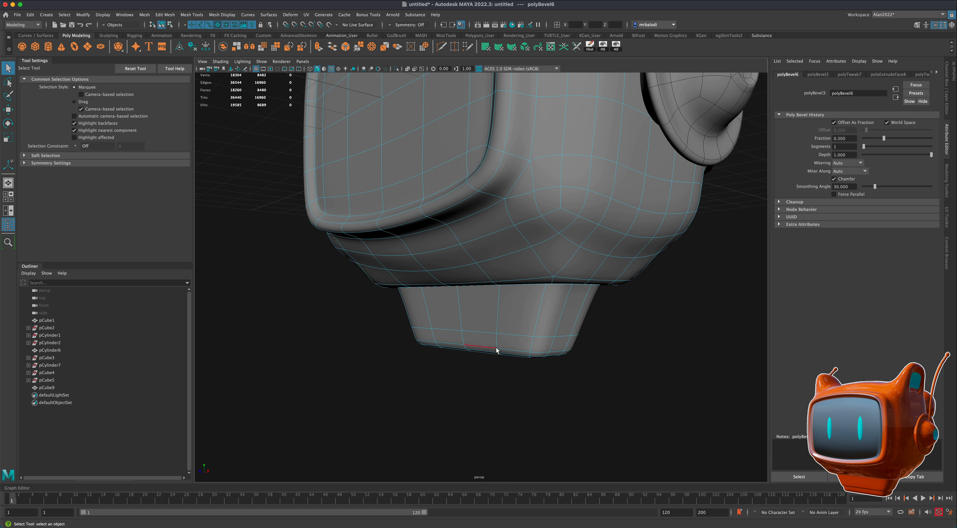
Step: Move the neck's lower edge loop upward to form a stepped rim, and return to object mode with nothing selected
{"action": "double_click", "coordinate": [486, 347]}
{"action": "key", "text": "w"}
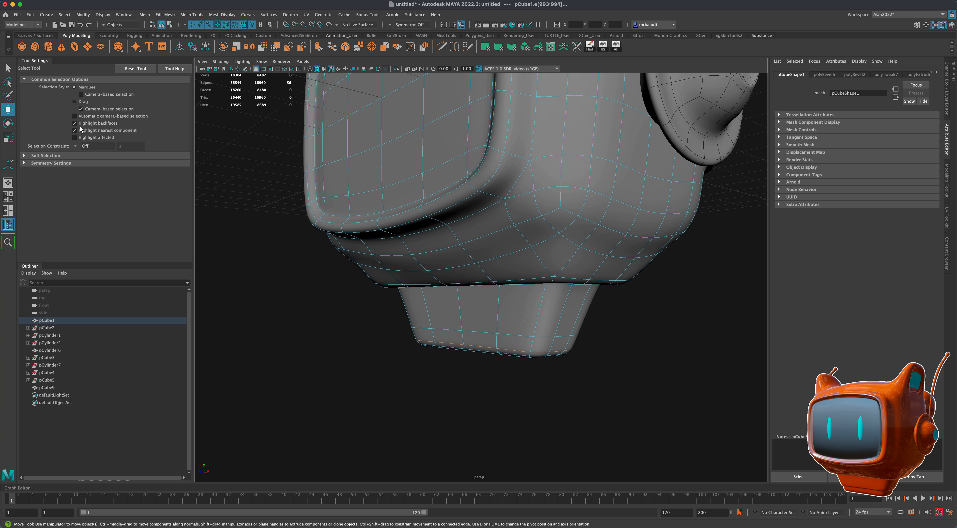
{"action": "left_click_drag", "start_coordinate": [486, 307], "coordinate": [370, 323]}
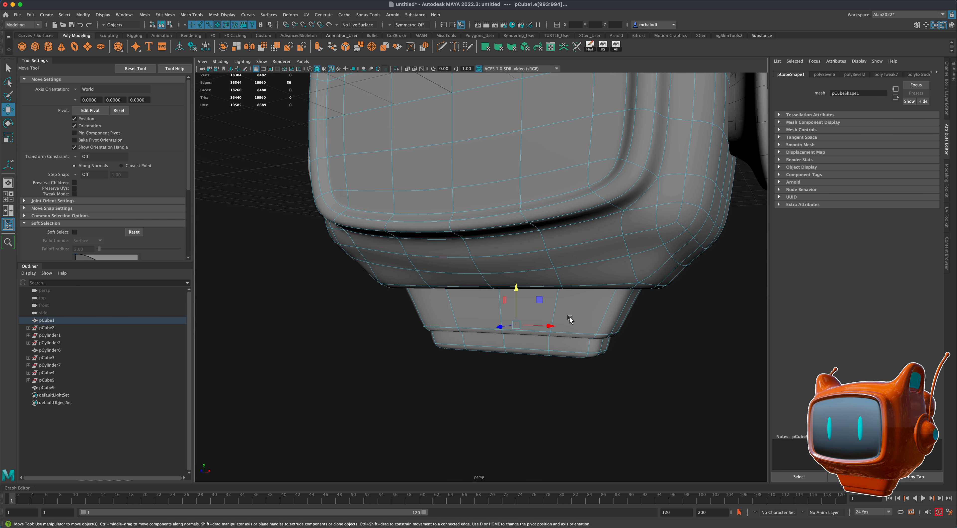
{"action": "right_click_drag", "start_coordinate": [589, 318], "coordinate": [638, 320]}
{"action": "left_click", "coordinate": [695, 355]}
{"action": "left_click_drag", "start_coordinate": [712, 383], "coordinate": [691, 361], "text": "alt"}
{"action": "middle_click_drag", "start_coordinate": [691, 361], "coordinate": [656, 406], "text": "alt"}
{"action": "scroll", "coordinate": [670, 412], "scroll_direction": "down", "scroll_amount": 3}
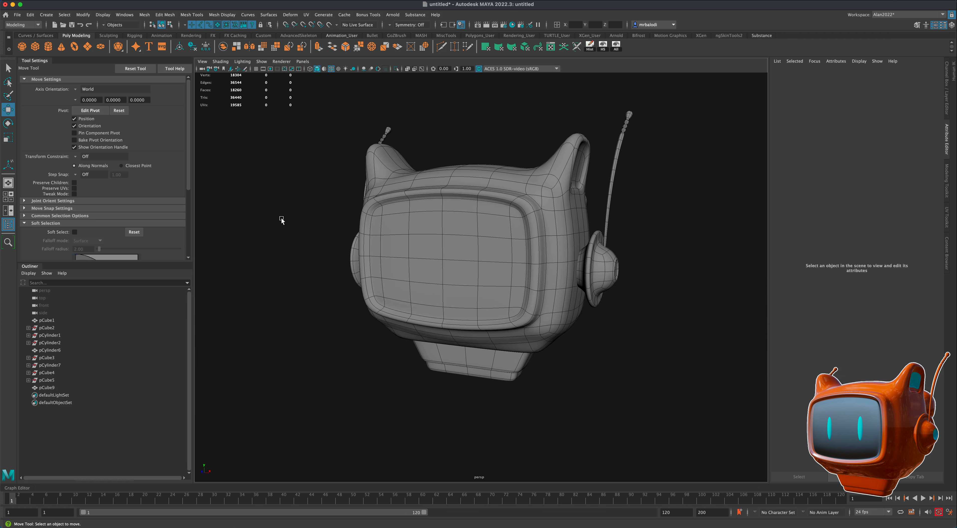
Step: Select the head mesh and make it a live surface
{"action": "left_click_drag", "start_coordinate": [279, 218], "coordinate": [614, 370], "text": "alt"}
{"action": "scroll", "coordinate": [613, 370], "scroll_direction": "up", "scroll_amount": 2}
{"action": "middle_click_drag", "start_coordinate": [626, 373], "coordinate": [621, 377], "text": "alt"}
{"action": "mouse_move", "coordinate": [621, 379]}
{"action": "left_mouse_down", "text": "alt"}
{"action": "mouse_move", "coordinate": [627, 384]}
{"action": "mouse_move", "coordinate": [566, 378]}
{"action": "mouse_move", "coordinate": [620, 374]}
{"action": "left_mouse_up", "text": "alt"}
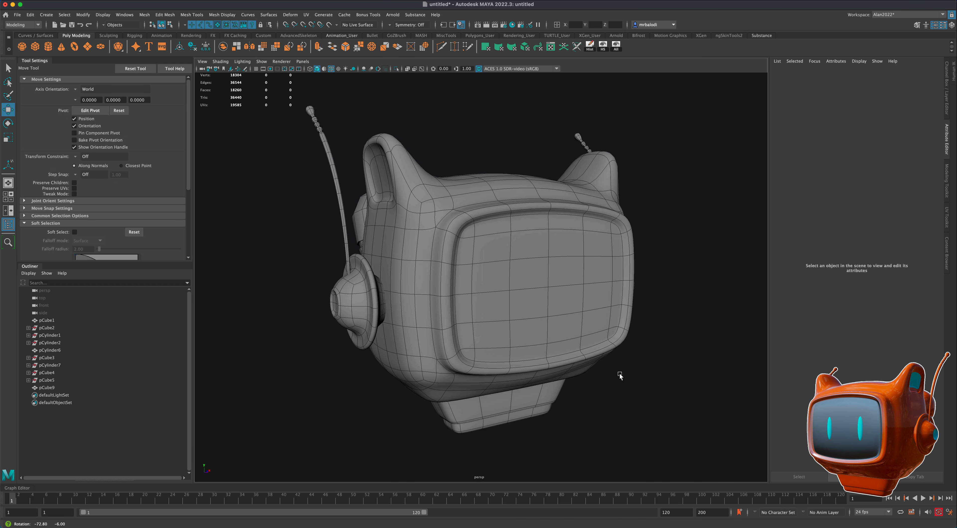
{"action": "left_click", "coordinate": [503, 299]}
{"action": "left_click_drag", "start_coordinate": [626, 342], "coordinate": [637, 342], "text": "alt"}
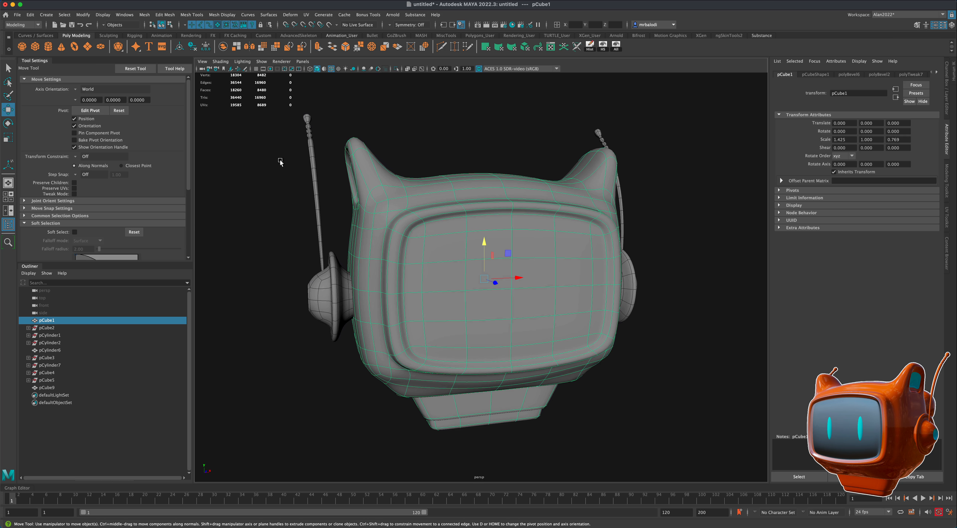
{"action": "left_click", "coordinate": [329, 24]}
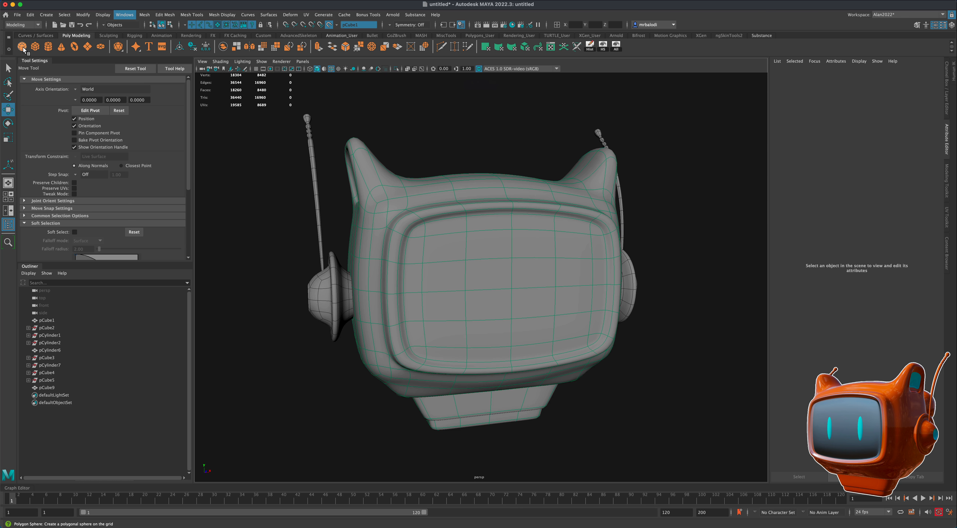
Step: Create a cube on one half of the face screen and scale it to a thin vertical bar of about 0.495, 0.276, 1.821
{"action": "left_click", "coordinate": [470, 296]}
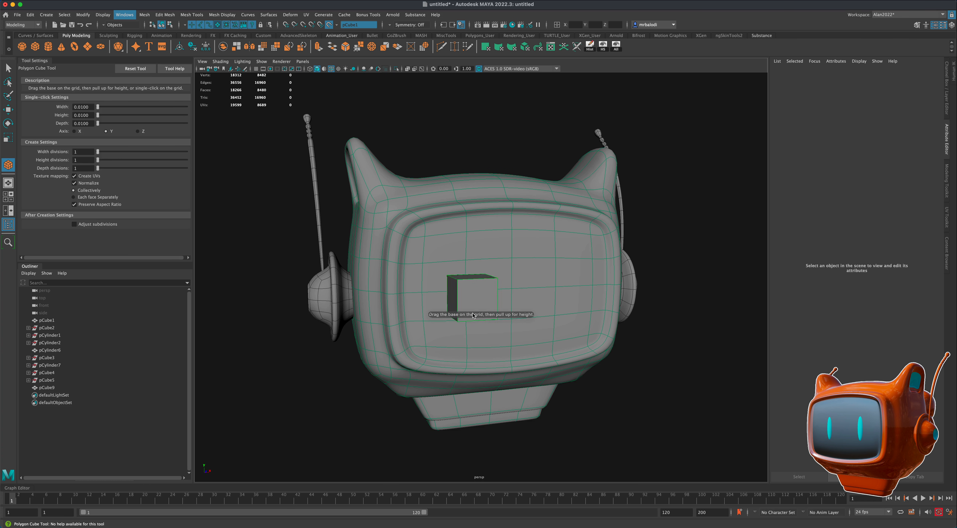
{"action": "key", "text": "w"}
{"action": "left_click", "coordinate": [10, 140]}
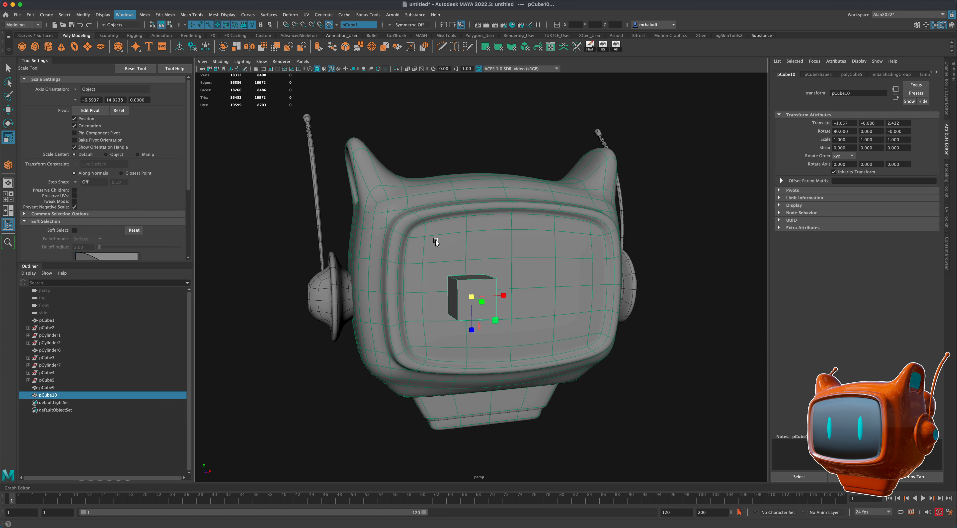
{"action": "left_click_drag", "start_coordinate": [471, 341], "coordinate": [473, 377]}
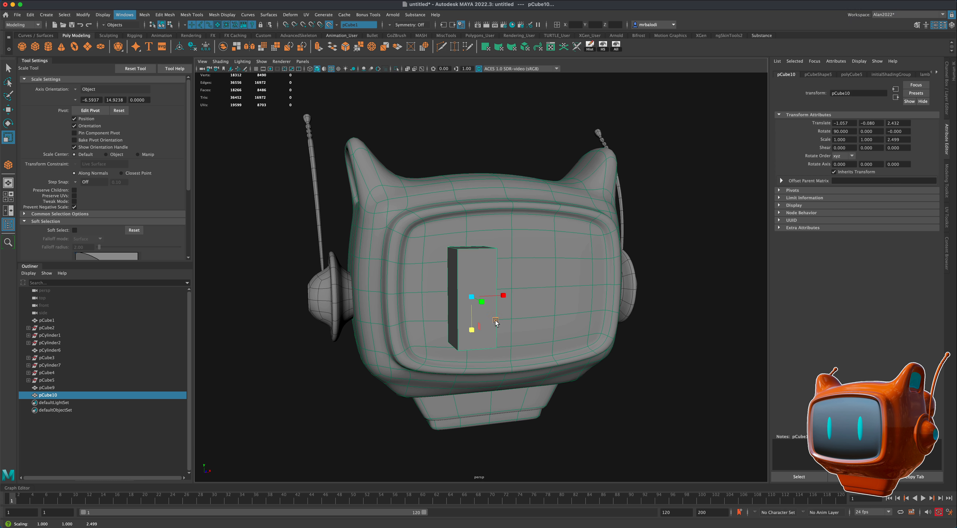
{"action": "left_click_drag", "start_coordinate": [470, 300], "coordinate": [578, 303]}
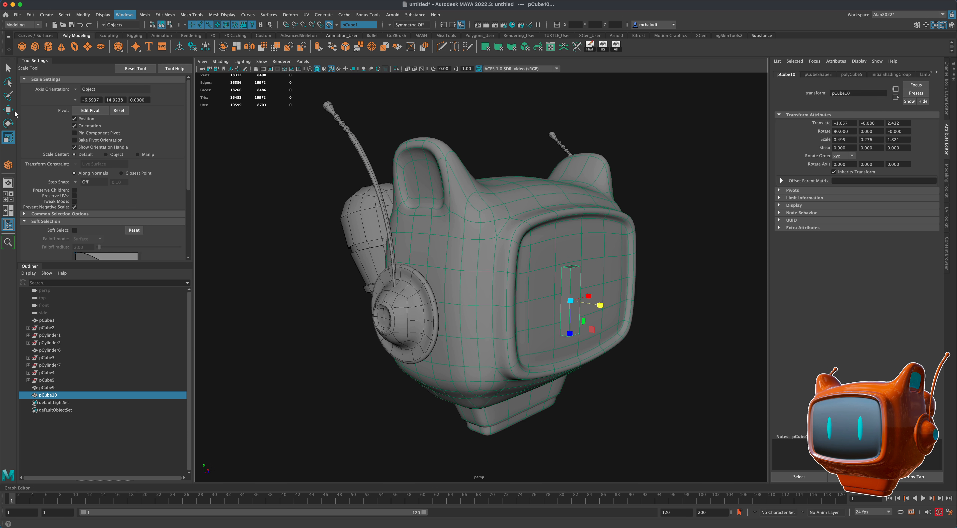
Step: Sink the bar partly into the screen and position it as an eye at about translate -1.075, 0.002, 1.980, then deselect it
{"action": "key", "text": "w"}
{"action": "left_click_drag", "start_coordinate": [607, 308], "coordinate": [589, 302]}
{"action": "left_click_drag", "start_coordinate": [702, 331], "coordinate": [656, 337], "text": "alt"}
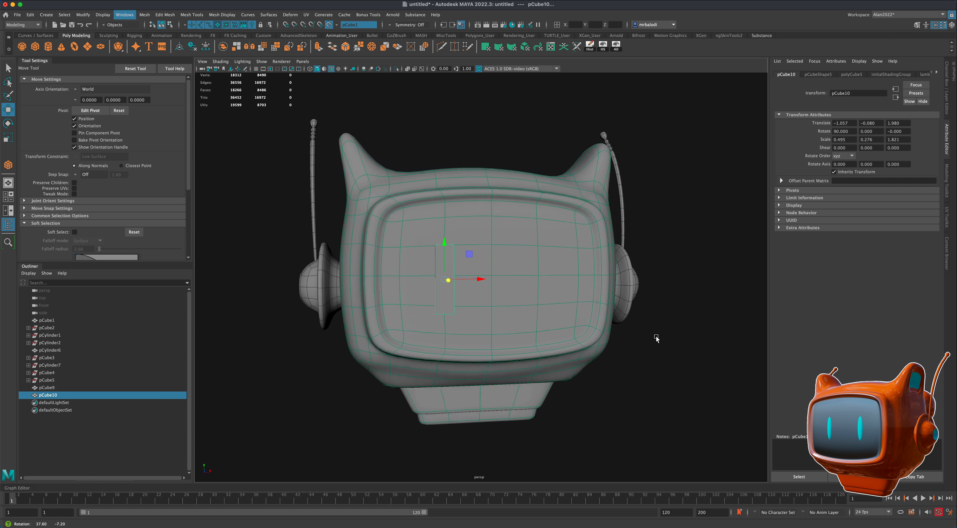
{"action": "left_click_drag", "start_coordinate": [445, 249], "coordinate": [446, 243]}
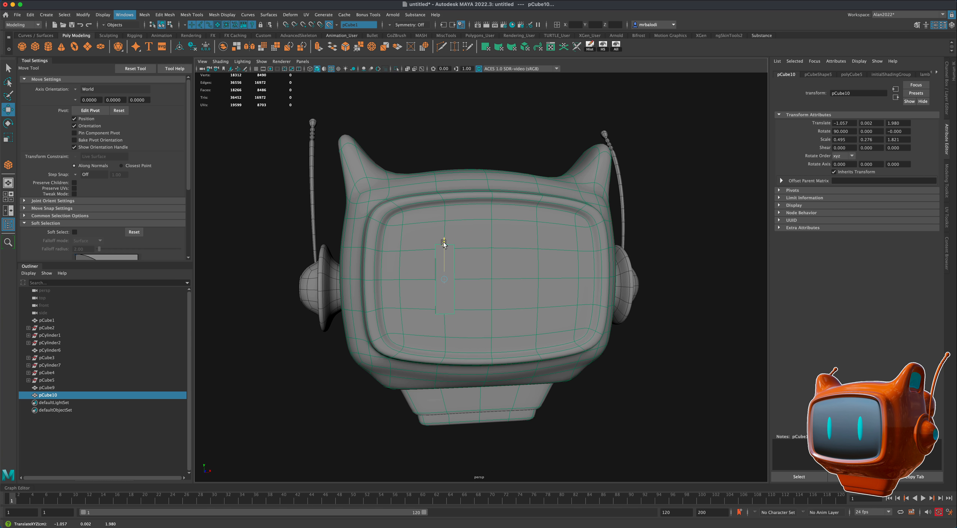
{"action": "left_click_drag", "start_coordinate": [481, 279], "coordinate": [478, 279]}
{"action": "left_click", "coordinate": [255, 225]}
{"action": "left_click_drag", "start_coordinate": [254, 226], "coordinate": [374, 261], "text": "alt"}
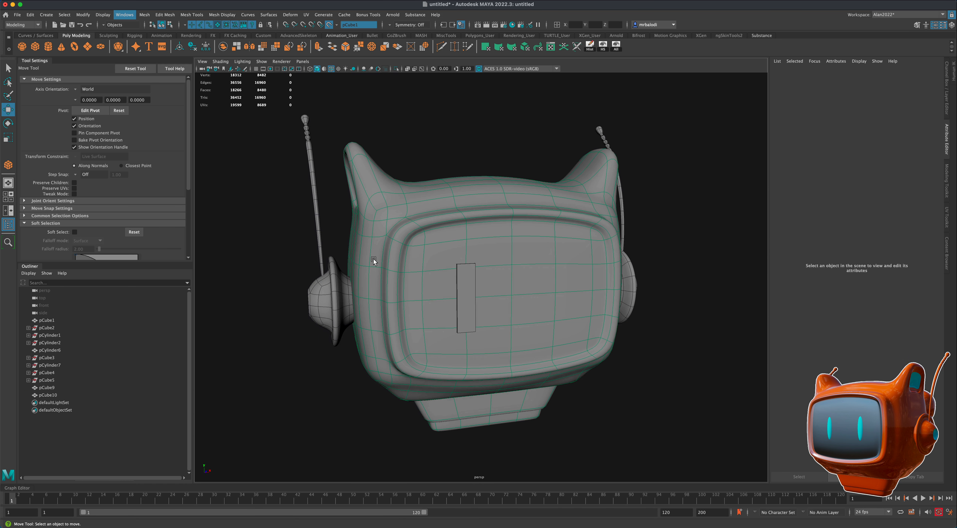
Step: Mirror the eye bar to the other half of the screen and turn off the head's live surface
{"action": "left_click", "coordinate": [467, 285]}
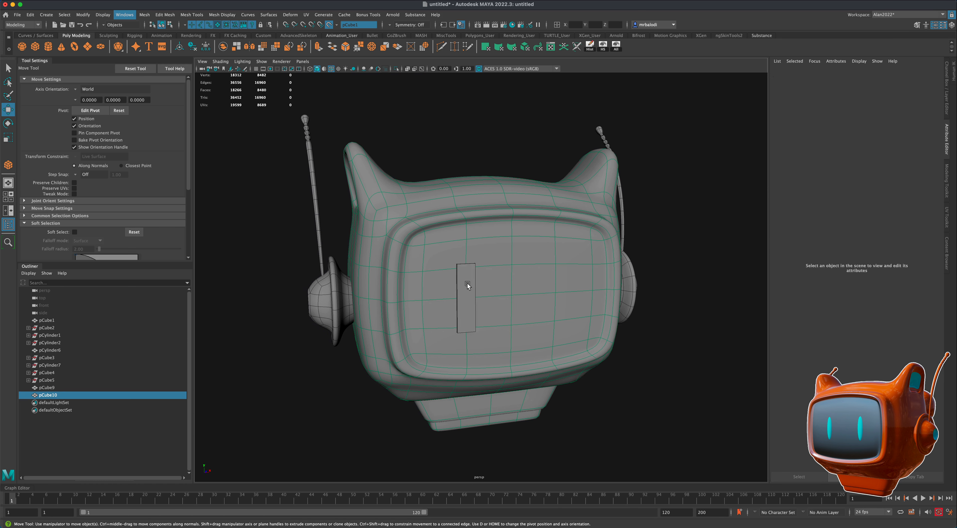
{"action": "left_click", "coordinate": [144, 15]}
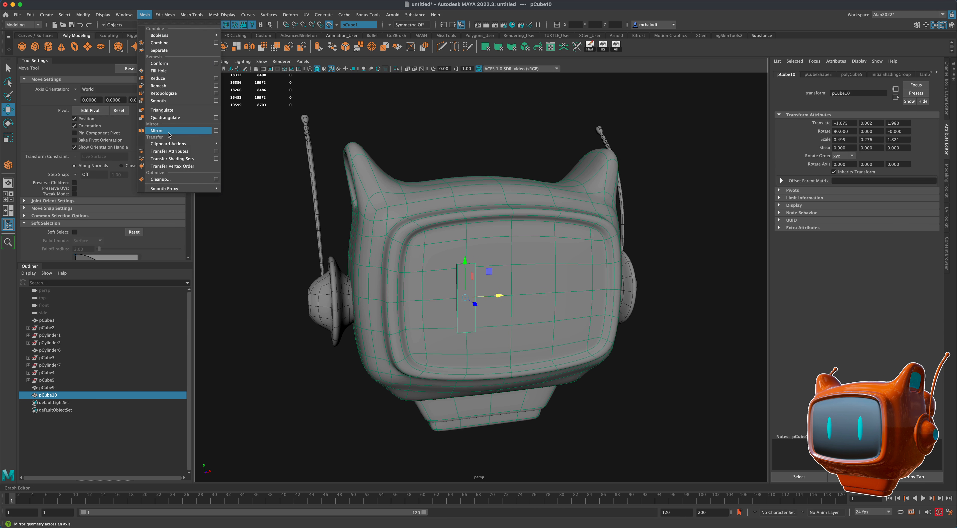
{"action": "left_click", "coordinate": [168, 133]}
{"action": "left_click", "coordinate": [254, 235]}
{"action": "scroll", "coordinate": [271, 243], "scroll_direction": "down", "scroll_amount": 3}
{"action": "left_click_drag", "start_coordinate": [271, 242], "coordinate": [290, 243], "text": "alt"}
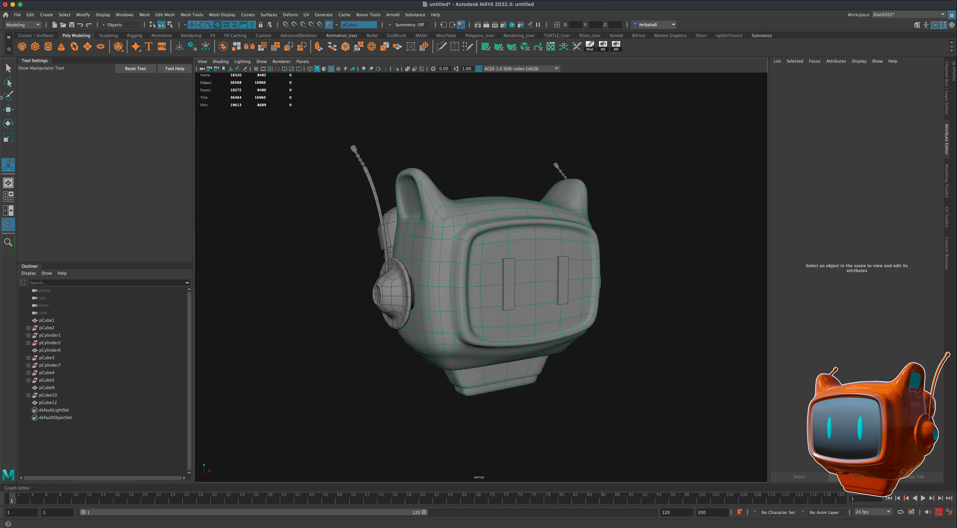
{"action": "left_click", "coordinate": [9, 68]}
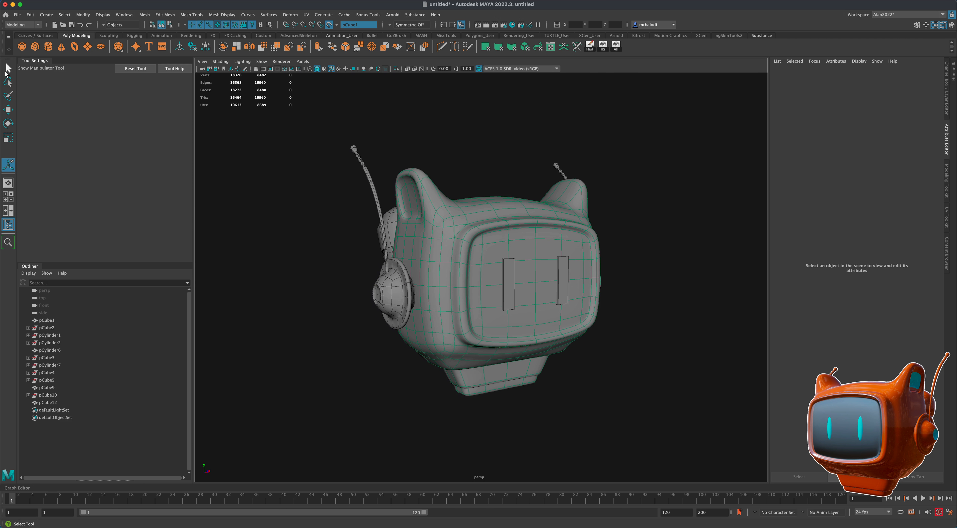
{"action": "left_click", "coordinate": [329, 25]}
Step: Select the head's central screen faces and grow the selection to cover the whole screen up to the inner side of its frame
{"action": "left_click_drag", "start_coordinate": [271, 214], "coordinate": [455, 345], "text": "alt"}
{"action": "scroll", "coordinate": [492, 351], "scroll_direction": "up", "scroll_amount": 3}
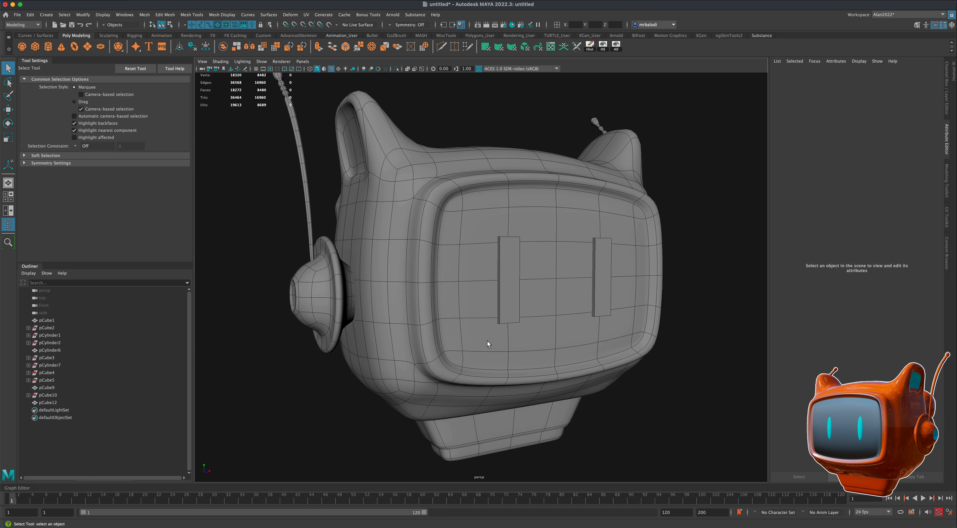
{"action": "left_click", "coordinate": [487, 341]}
{"action": "right_click_drag", "start_coordinate": [500, 314], "coordinate": [545, 302]}
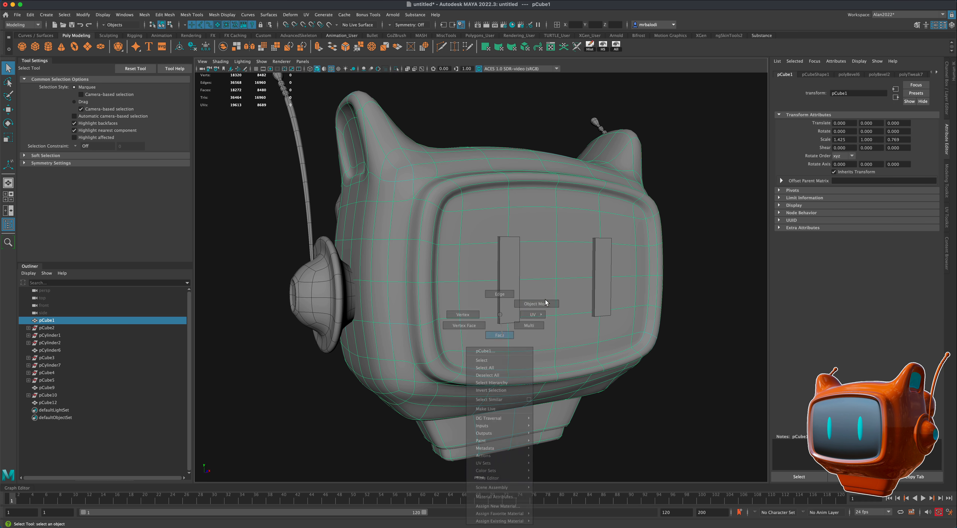
{"action": "left_click", "coordinate": [545, 292]}
{"action": "left_click", "coordinate": [547, 266], "text": "shift"}
{"action": "left_click", "coordinate": [559, 265], "text": "shift"}
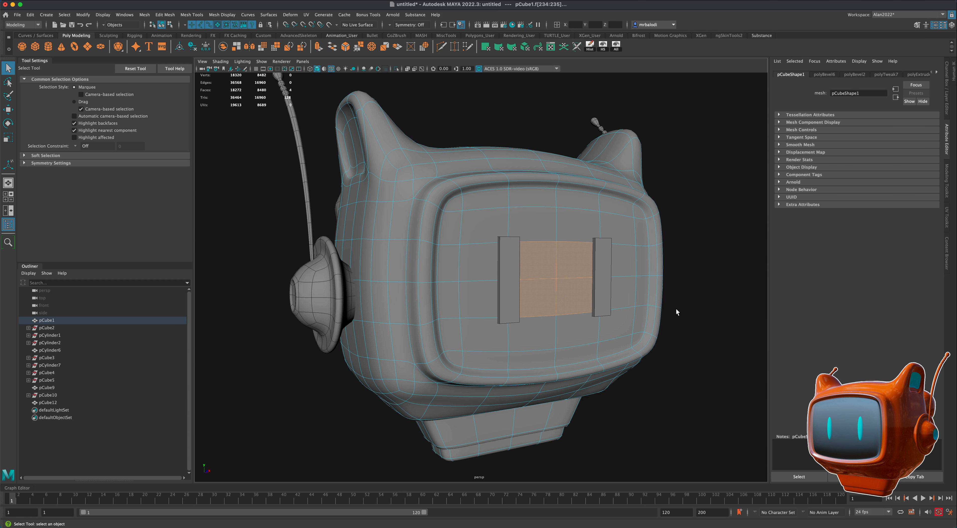
{"action": "key", "text": "shift+period"}
{"action": "key", "text": "shift+period"}
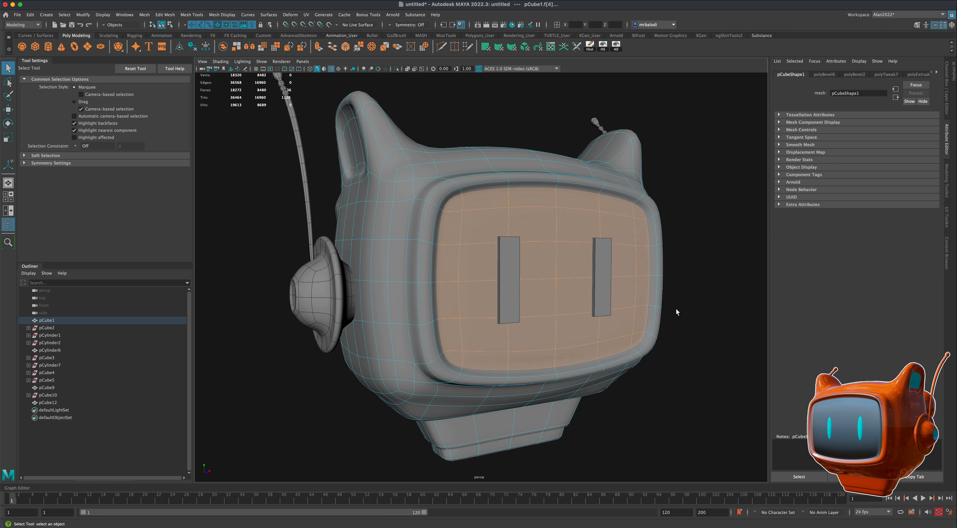
{"action": "key", "text": "shift+period"}
{"action": "key", "text": "shift+period"}
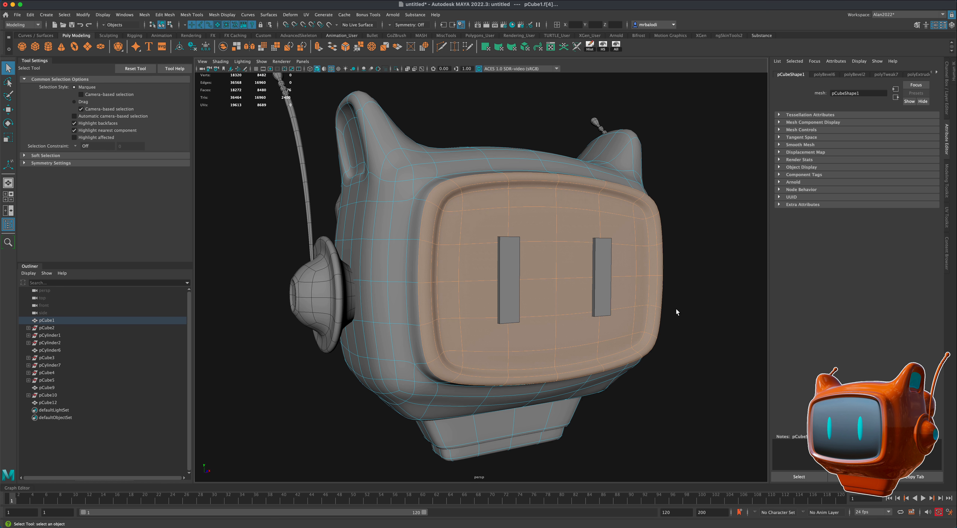
{"action": "key", "text": "shift+comma"}
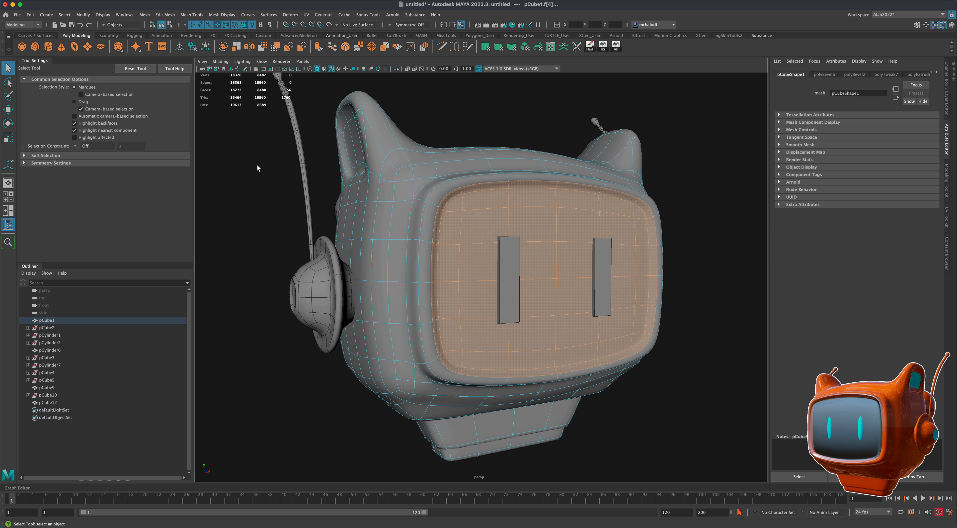
{"action": "left_click_drag", "start_coordinate": [257, 164], "coordinate": [256, 168], "text": "alt"}
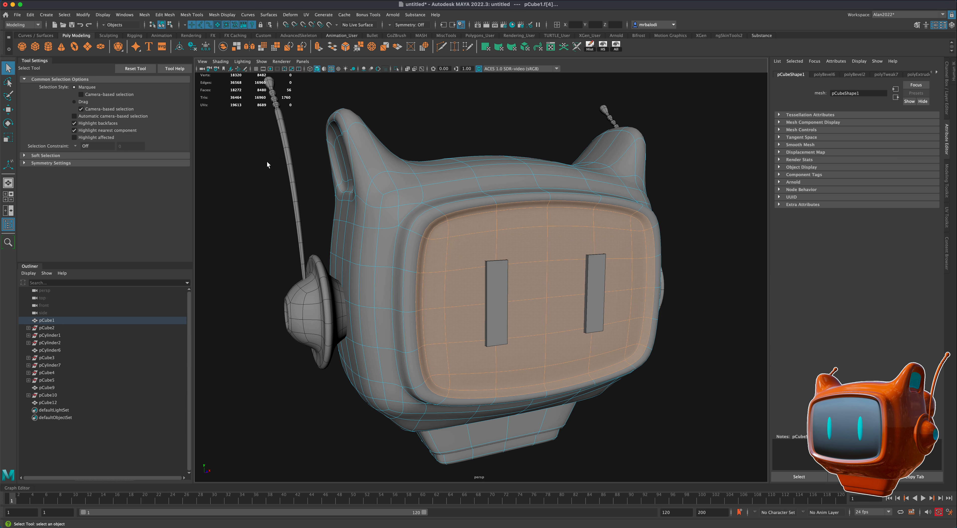
Step: Duplicate the selected screen faces as a separate object and return to object mode
{"action": "left_click", "coordinate": [397, 50]}
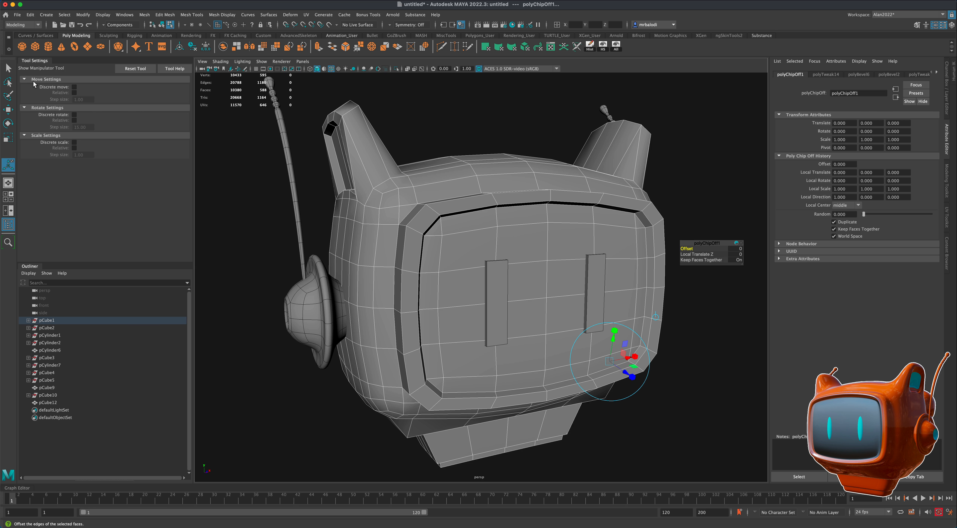
{"action": "left_click", "coordinate": [8, 67]}
{"action": "right_click", "coordinate": [473, 169]}
{"action": "right_click_drag", "start_coordinate": [498, 119], "coordinate": [499, 119]}
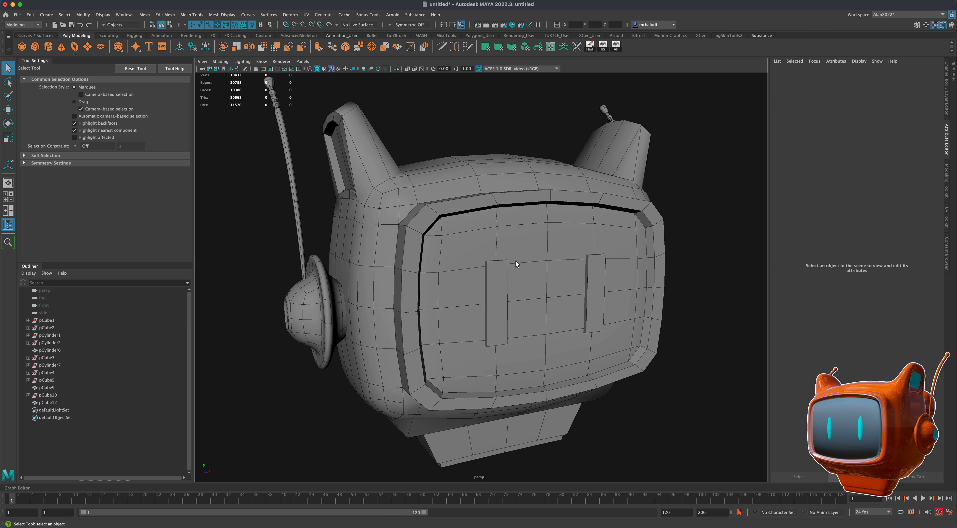
Step: Move the duplicated screen surface forward out of the head to about translate Z 0.570 and isolate it in the view
{"action": "left_click", "coordinate": [516, 261]}
{"action": "left_click", "coordinate": [8, 112]}
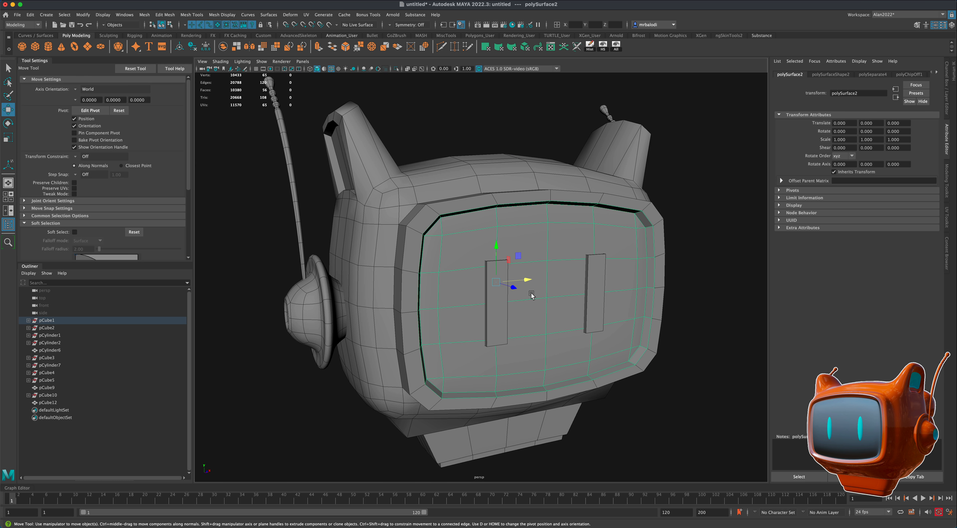
{"action": "left_click_drag", "start_coordinate": [515, 288], "coordinate": [546, 191]}
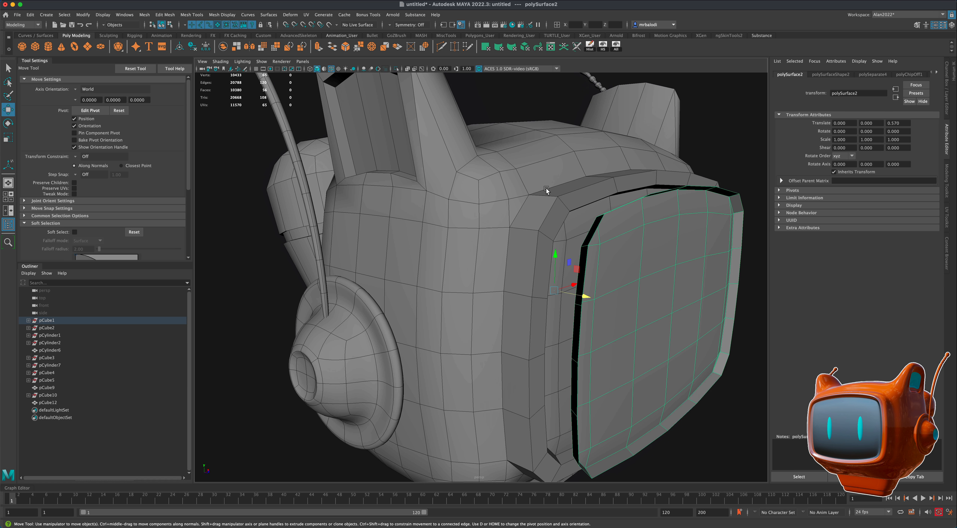
{"action": "left_click", "coordinate": [397, 68]}
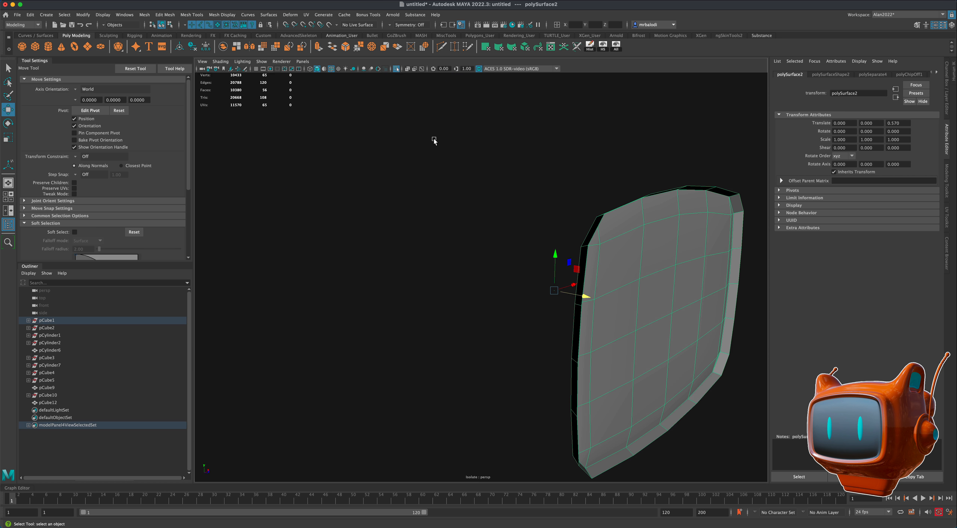
Step: Select the outer border edge loop around the whole isolated screen surface
{"action": "left_click", "coordinate": [483, 235]}
{"action": "left_click_drag", "start_coordinate": [483, 235], "coordinate": [406, 184], "text": "alt"}
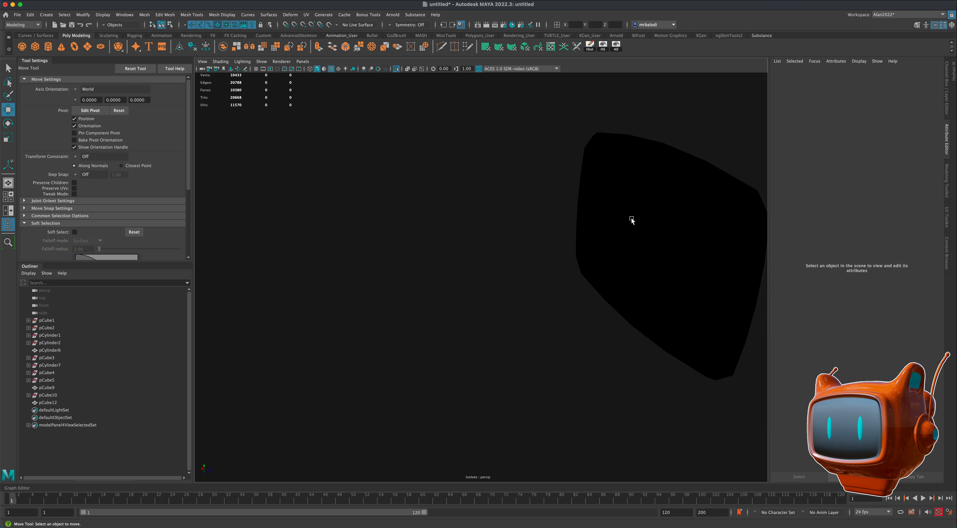
{"action": "left_click", "coordinate": [630, 218]}
{"action": "left_click_drag", "start_coordinate": [518, 225], "coordinate": [501, 223], "text": "alt"}
{"action": "scroll", "coordinate": [588, 215], "scroll_direction": "up", "scroll_amount": 2}
{"action": "right_click_drag", "start_coordinate": [589, 214], "coordinate": [574, 167]}
{"action": "double_click", "coordinate": [575, 160]}
{"action": "left_click_drag", "start_coordinate": [575, 160], "coordinate": [473, 158], "text": "alt"}
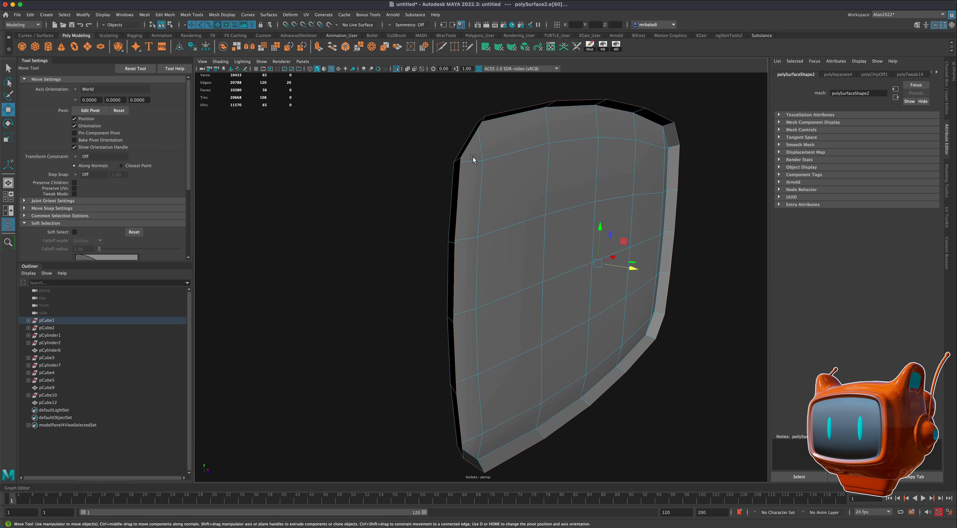
Step: Extrude the screen's border edges outward into a narrow rim with a local translate Z of about -0.121
{"action": "left_click", "coordinate": [318, 52]}
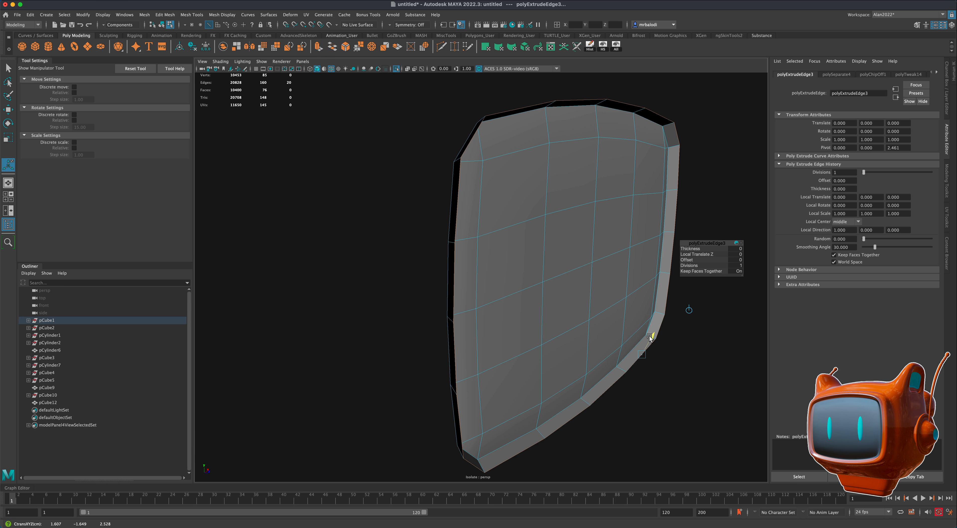
{"action": "left_click_drag", "start_coordinate": [650, 335], "coordinate": [467, 271]}
{"action": "left_click_drag", "start_coordinate": [460, 223], "coordinate": [419, 203], "text": "alt"}
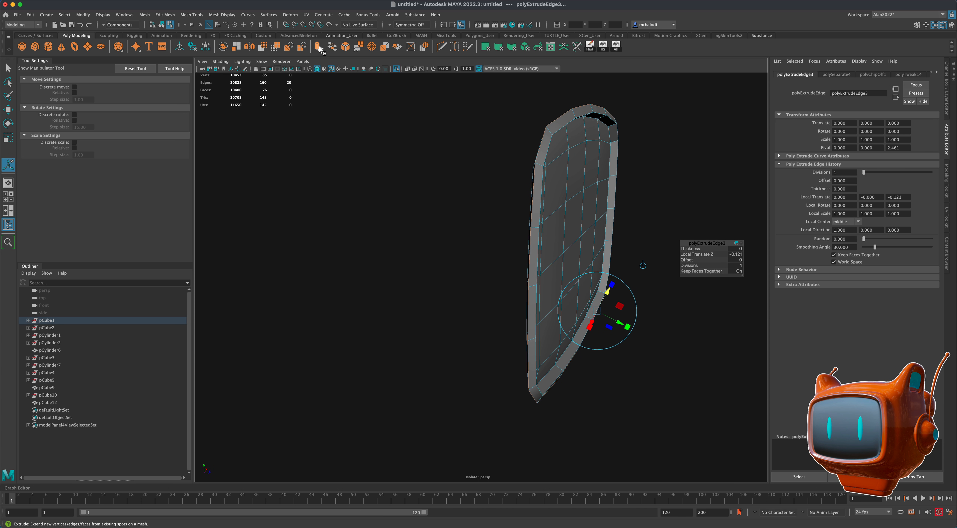
Step: Extrude the rim's outer edges again, pull them back toward the head to give the screen side walls, and end the isolation
{"action": "key", "text": "ctrl+e"}
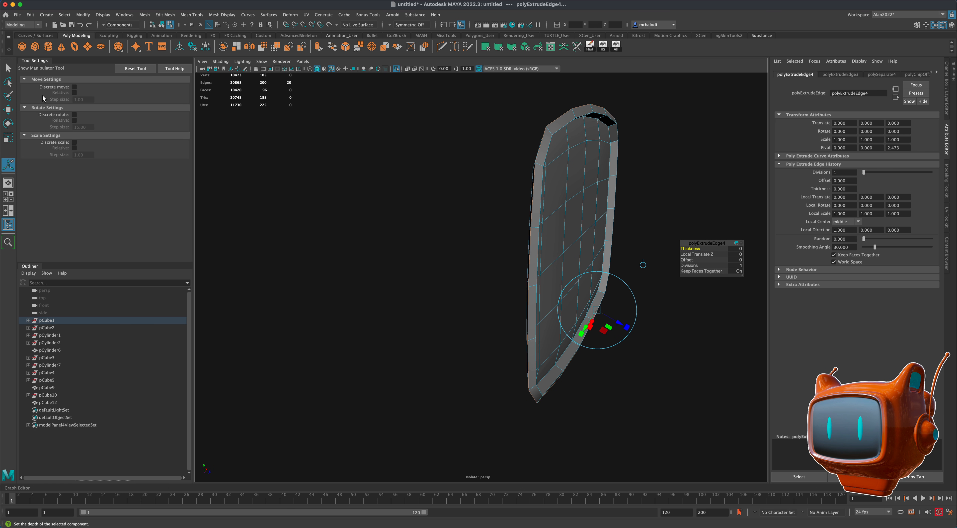
{"action": "key", "text": "w"}
{"action": "left_click_drag", "start_coordinate": [623, 244], "coordinate": [606, 240]}
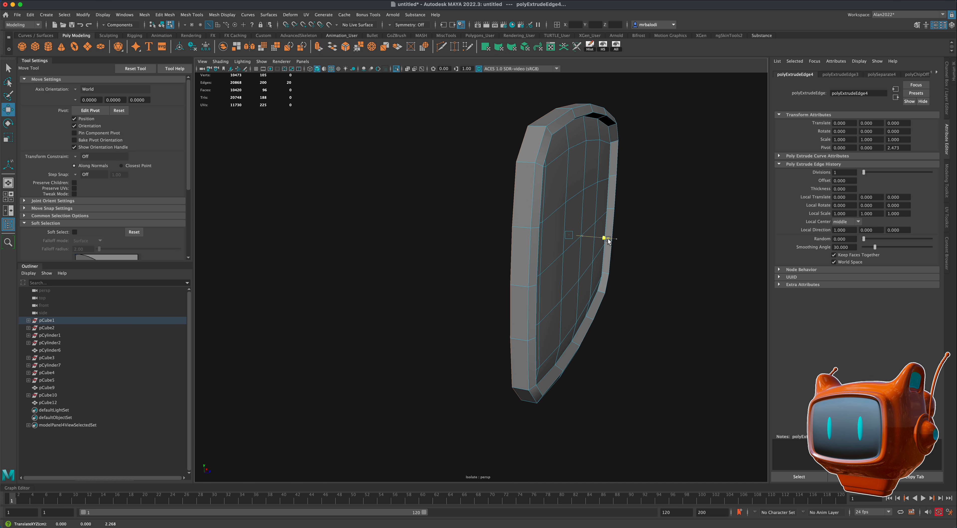
{"action": "left_click", "coordinate": [396, 69]}
{"action": "left_click_drag", "start_coordinate": [449, 216], "coordinate": [606, 263], "text": "alt"}
{"action": "key", "text": "super+z"}
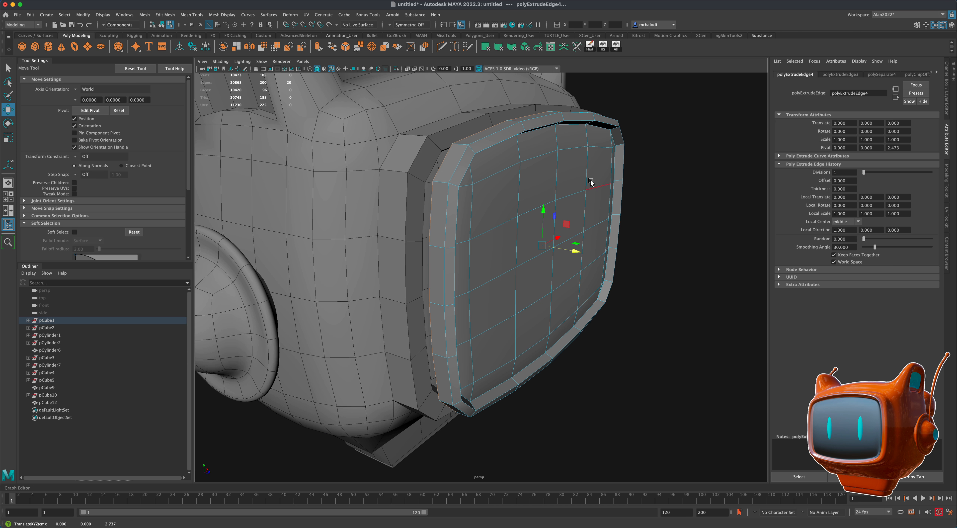
Step: Center the screen object's pivot, seat it back into the head frame at about translate Z 0.208, and deselect it
{"action": "right_click_drag", "start_coordinate": [591, 182], "coordinate": [687, 186]}
{"action": "left_click", "coordinate": [521, 227]}
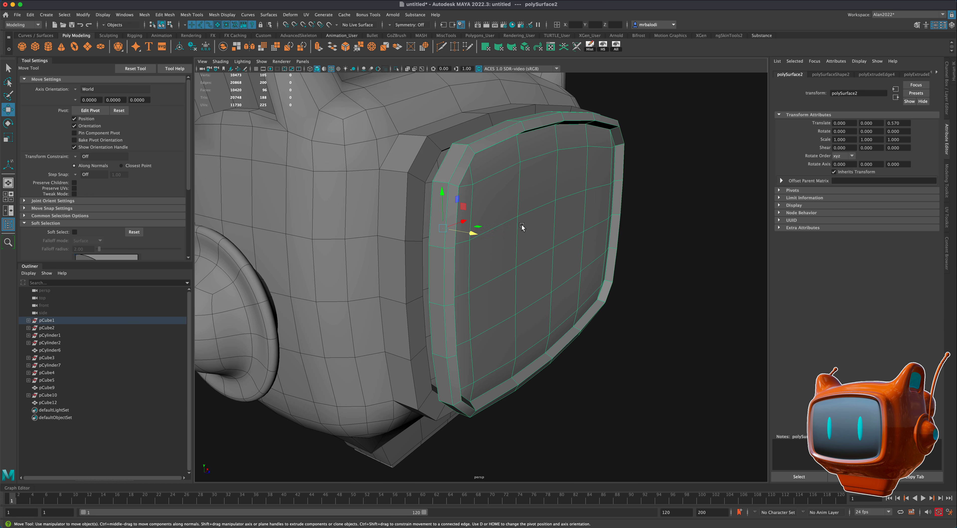
{"action": "left_click", "coordinate": [179, 46]}
{"action": "mouse_move", "coordinate": [582, 254]}
{"action": "left_mouse_down"}
{"action": "mouse_move", "coordinate": [698, 271]}
{"action": "mouse_move", "coordinate": [565, 252]}
{"action": "left_mouse_up"}
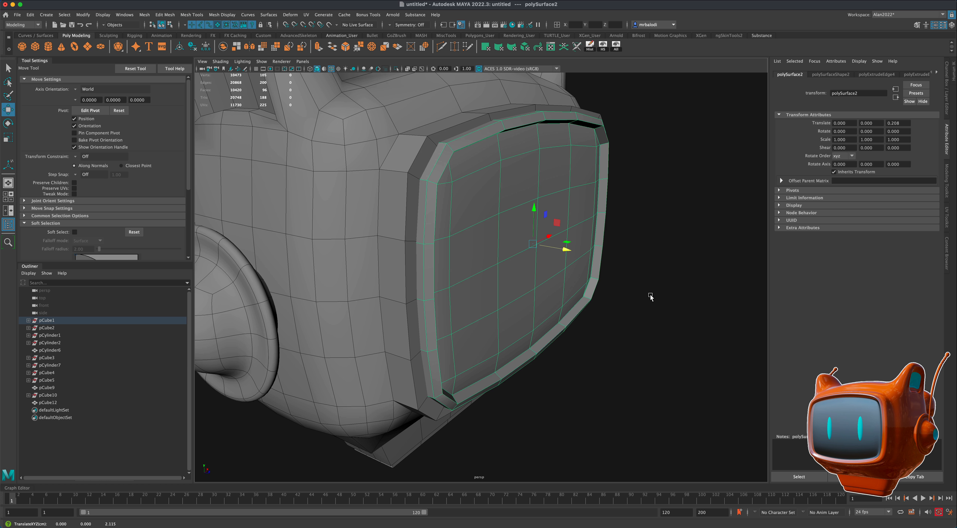
{"action": "left_click_drag", "start_coordinate": [668, 311], "coordinate": [652, 331], "text": "alt"}
{"action": "left_click", "coordinate": [634, 312]}
{"action": "scroll", "coordinate": [635, 313], "scroll_direction": "down", "scroll_amount": 3}
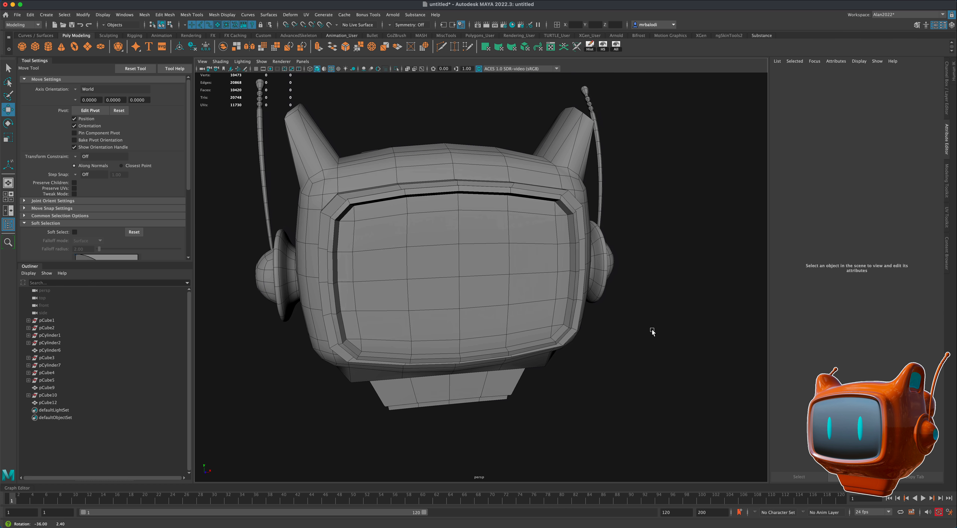
Step: Select all parts of the robot head, delete their construction history, and clear the selection
{"action": "scroll", "coordinate": [259, 261], "scroll_direction": "down", "scroll_amount": 3}
{"action": "key", "text": "q"}
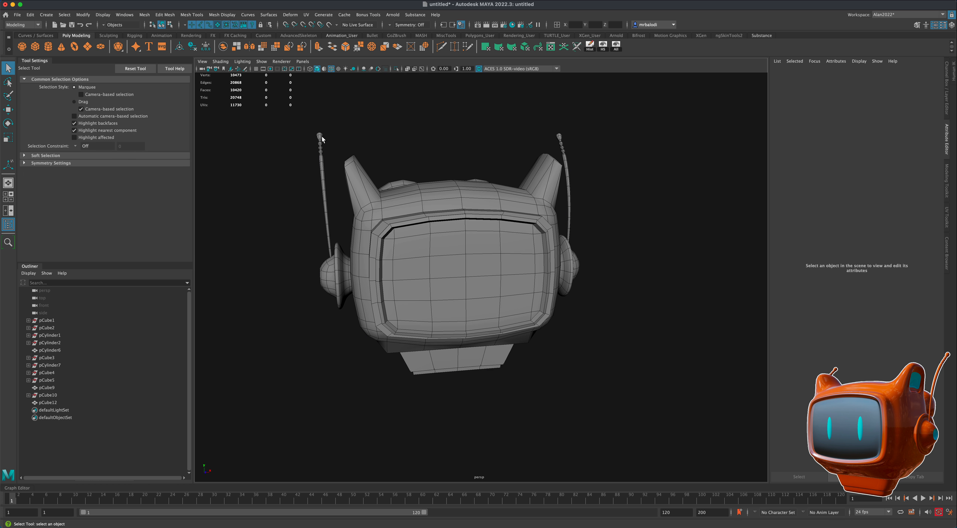
{"action": "left_click_drag", "start_coordinate": [399, 235], "coordinate": [655, 395]}
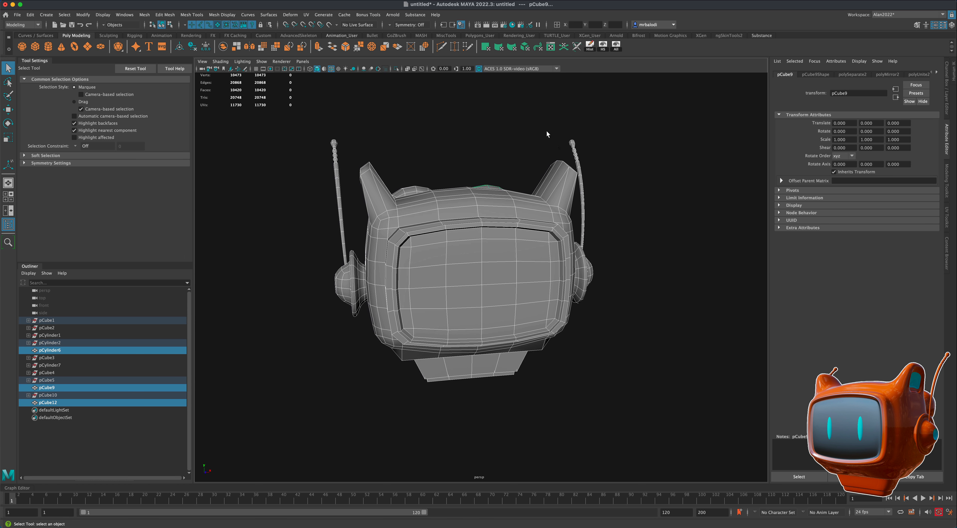
{"action": "left_click", "coordinate": [590, 48]}
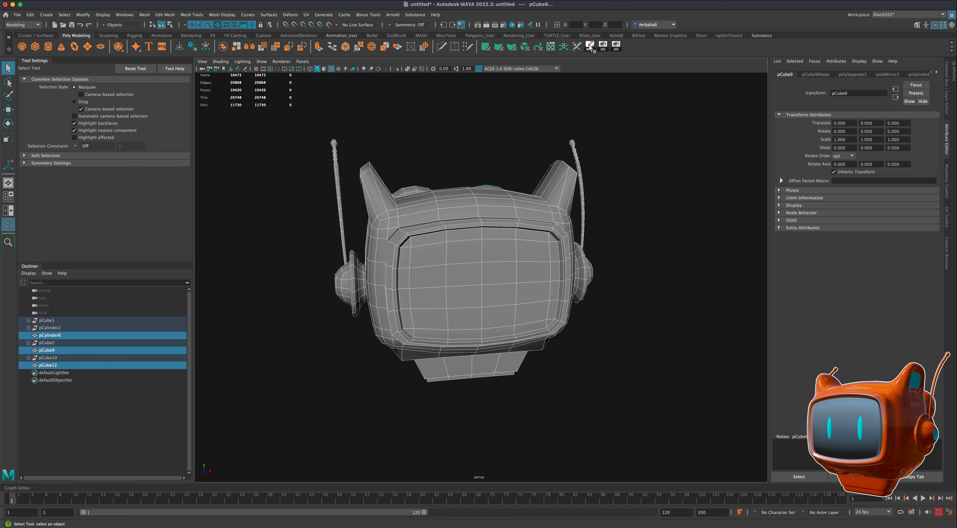
{"action": "mouse_move", "coordinate": [238, 209]}
{"action": "left_mouse_down", "text": "alt"}
{"action": "mouse_move", "coordinate": [276, 202]}
{"action": "mouse_move", "coordinate": [267, 205]}
{"action": "mouse_move", "coordinate": [288, 240]}
{"action": "mouse_move", "coordinate": [277, 271]}
{"action": "left_mouse_up", "text": "alt"}
{"action": "left_click", "coordinate": [229, 299]}
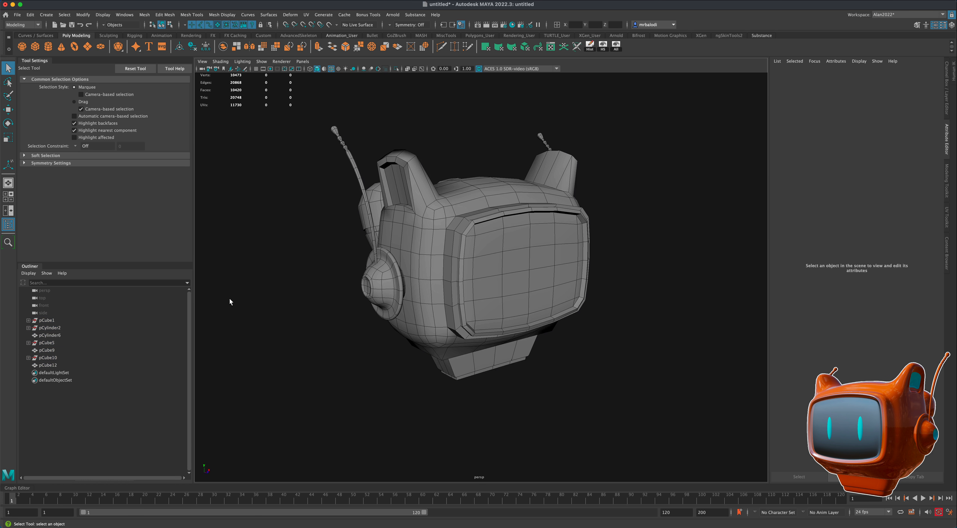
Step: Put the separate screen surface on a new display layer and hide that layer
{"action": "left_click", "coordinate": [28, 358]}
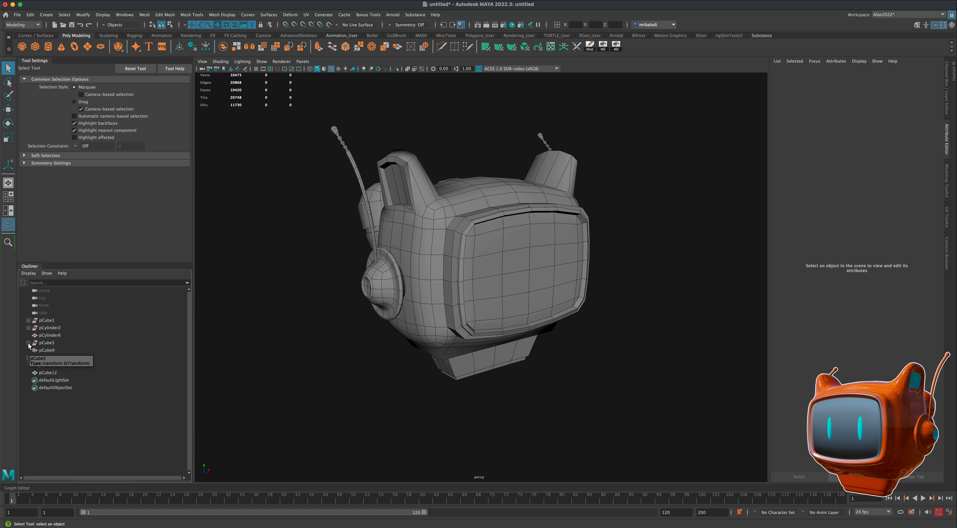
{"action": "left_click_drag", "start_coordinate": [286, 333], "coordinate": [275, 335], "text": "alt"}
{"action": "left_click", "coordinate": [495, 280]}
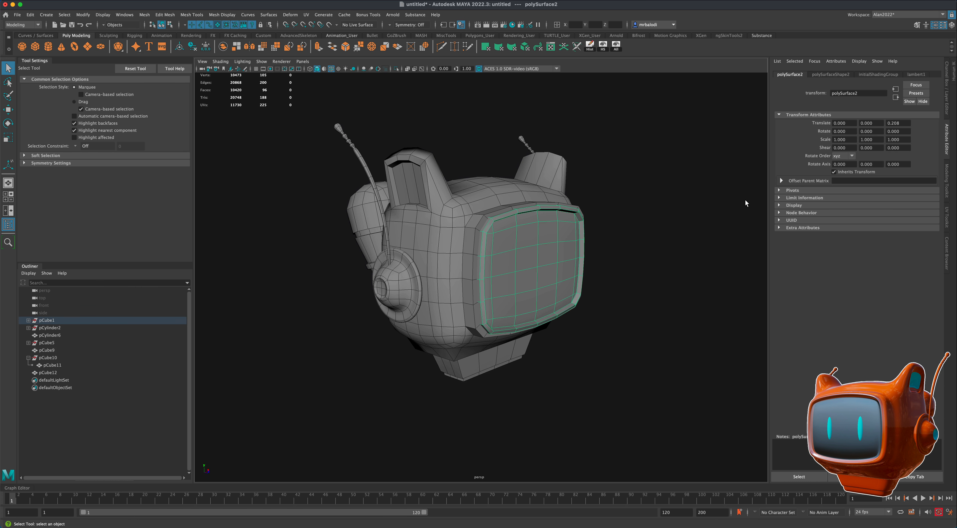
{"action": "left_click", "coordinate": [946, 95]}
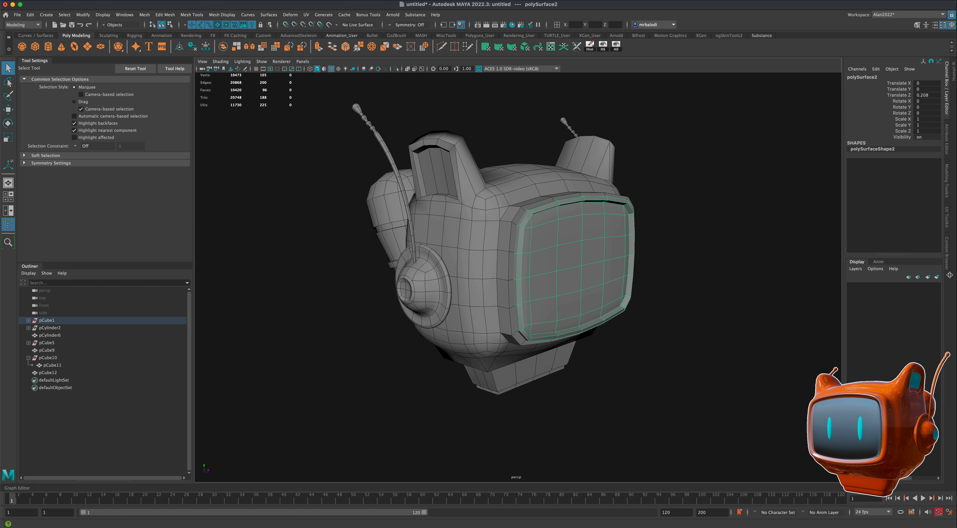
{"action": "left_click", "coordinate": [936, 277]}
{"action": "left_click", "coordinate": [852, 286]}
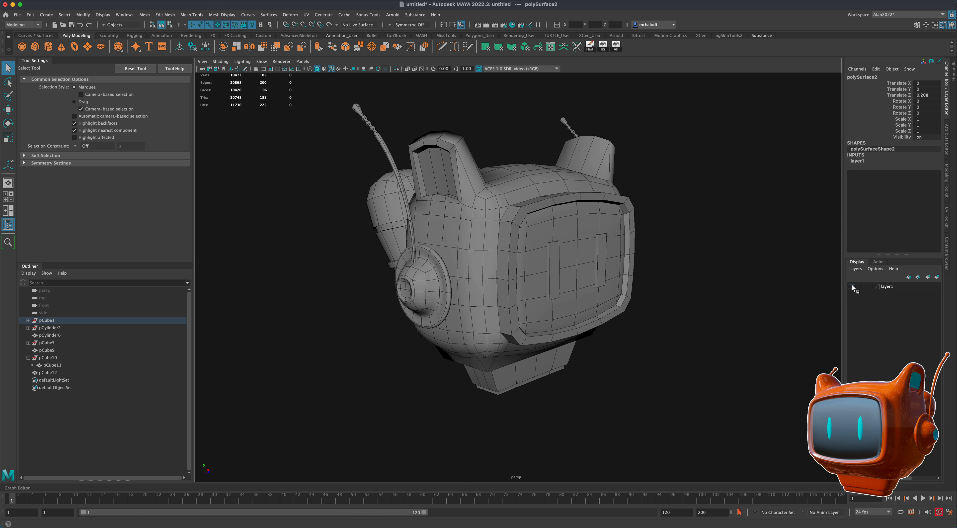
{"action": "double_click", "coordinate": [888, 287]}
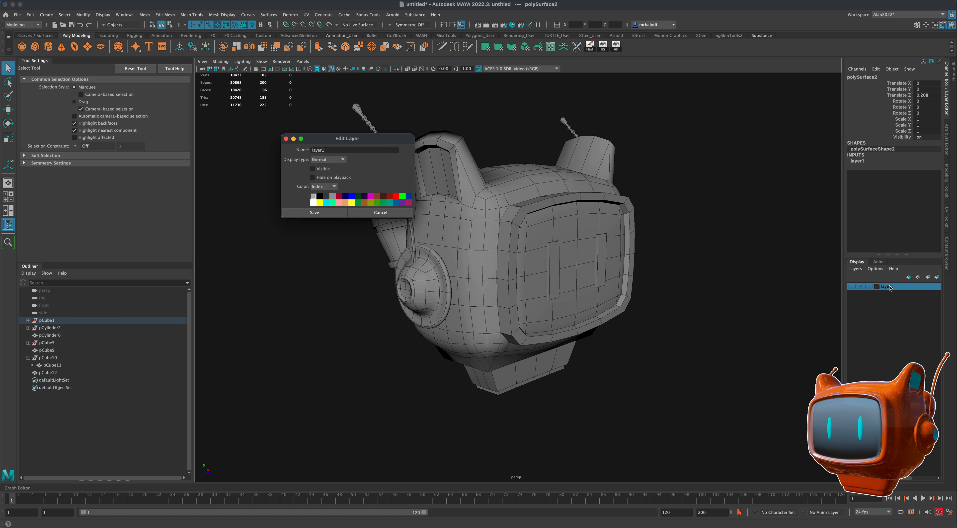
{"action": "double_click", "coordinate": [337, 151]}
{"action": "type", "text": "screen"}
{"action": "left_click", "coordinate": [286, 138]}
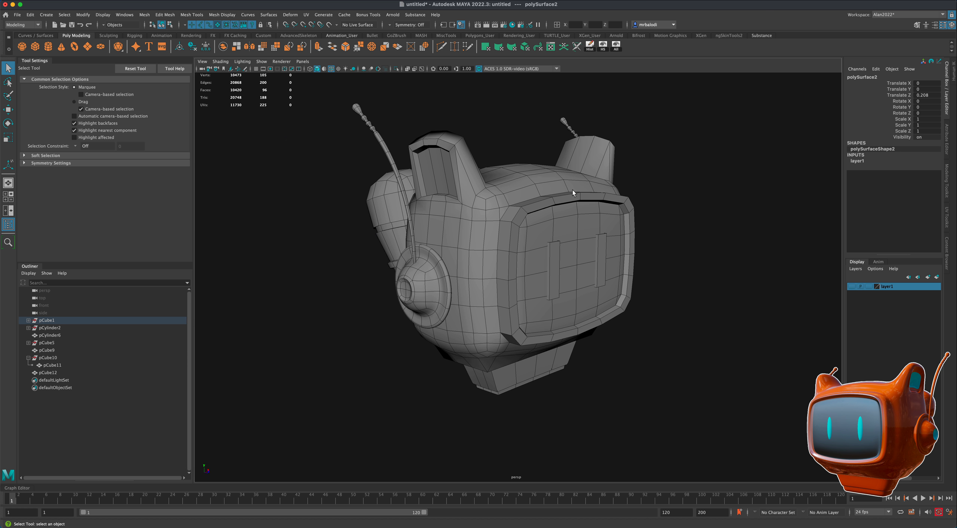
Step: Combine all visible robot parts, including the eye bars, into one mesh and delete its history
{"action": "left_click_drag", "start_coordinate": [360, 138], "coordinate": [681, 414]}
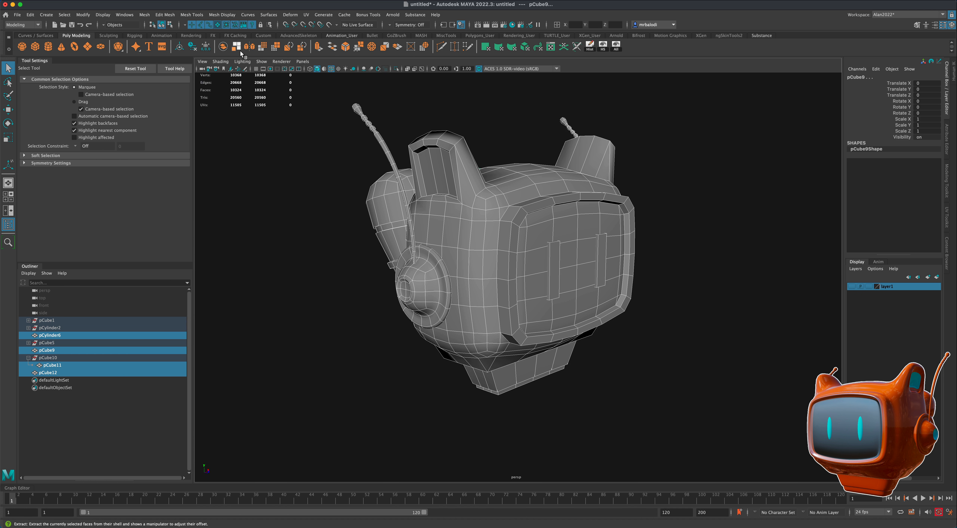
{"action": "left_click", "coordinate": [223, 48]}
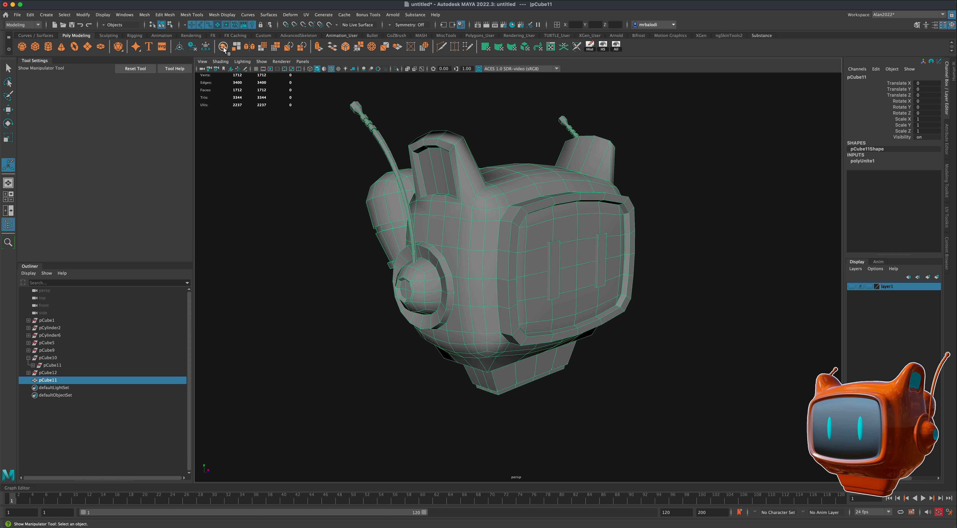
{"action": "left_click", "coordinate": [590, 46]}
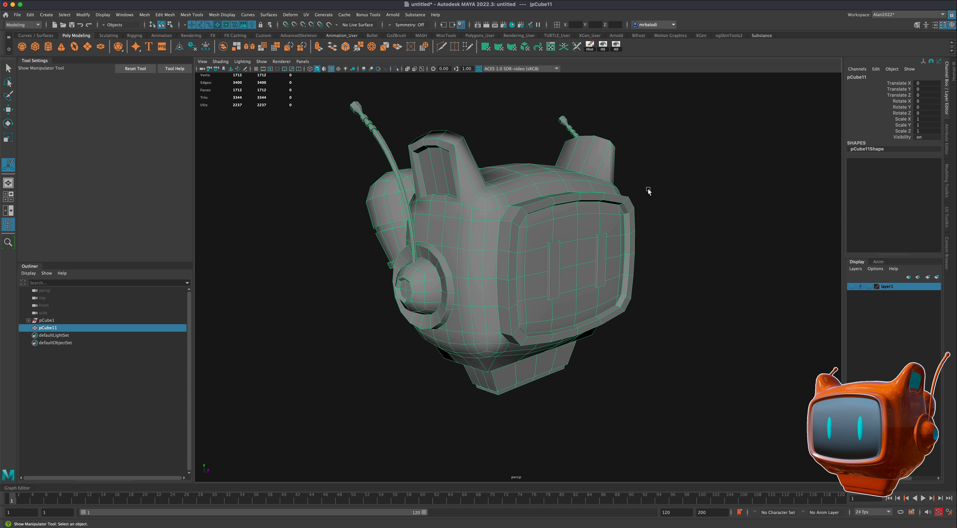
Step: Rename the combined robot mesh as bot
{"action": "double_click", "coordinate": [54, 328]}
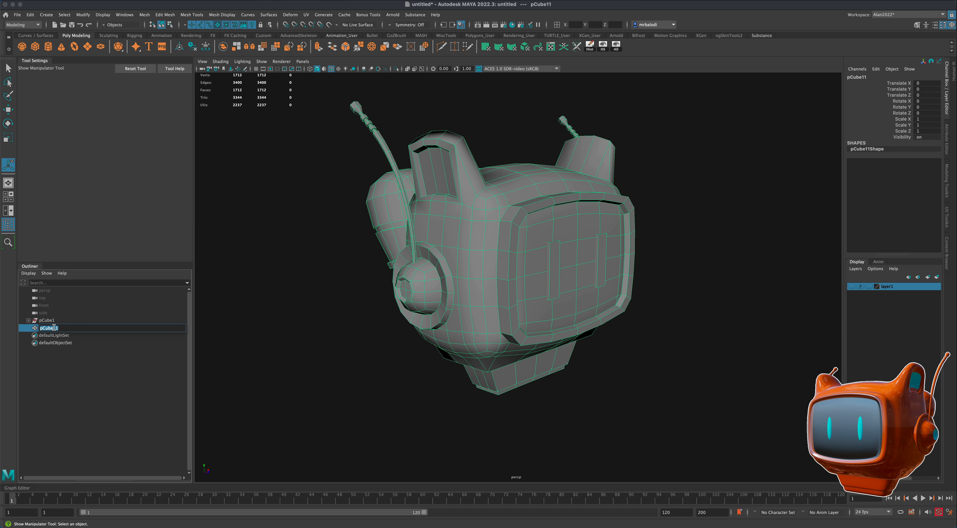
{"action": "type", "text": "bot"}
{"action": "key", "text": "Return"}
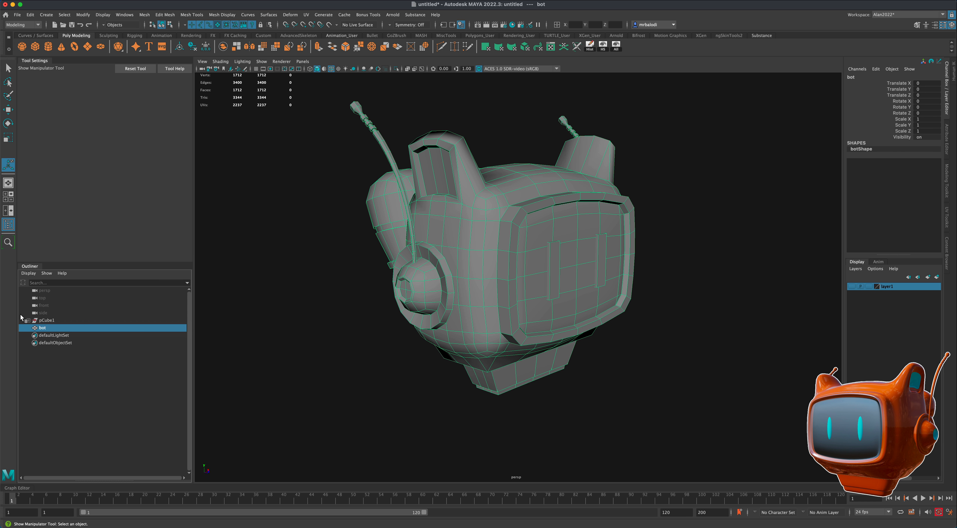
Step: Unparent polySurface2 from the pCube1 group to the scene's top level and delete the emptied pCube1 group
{"action": "left_click", "coordinate": [29, 320]}
{"action": "left_click", "coordinate": [57, 328]}
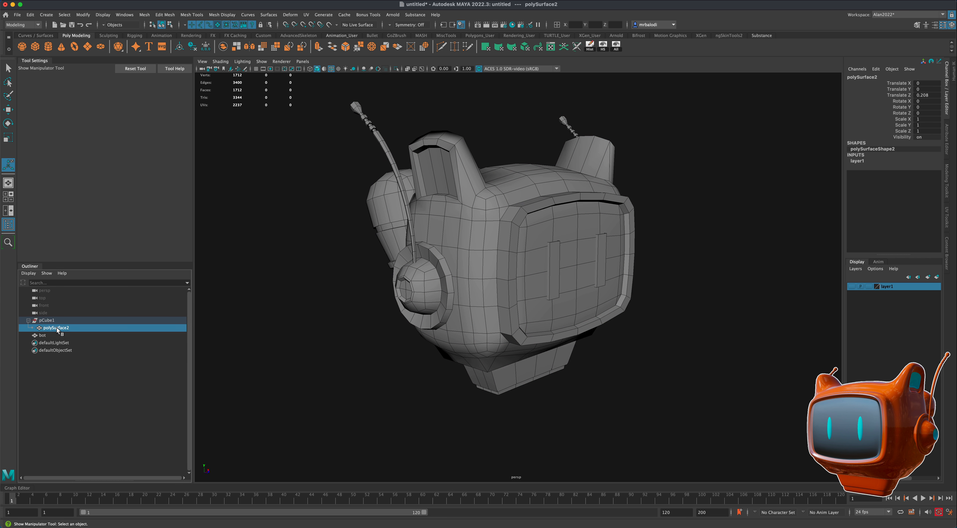
{"action": "left_click_drag", "start_coordinate": [56, 327], "coordinate": [55, 341]}
{"action": "left_click", "coordinate": [47, 320]}
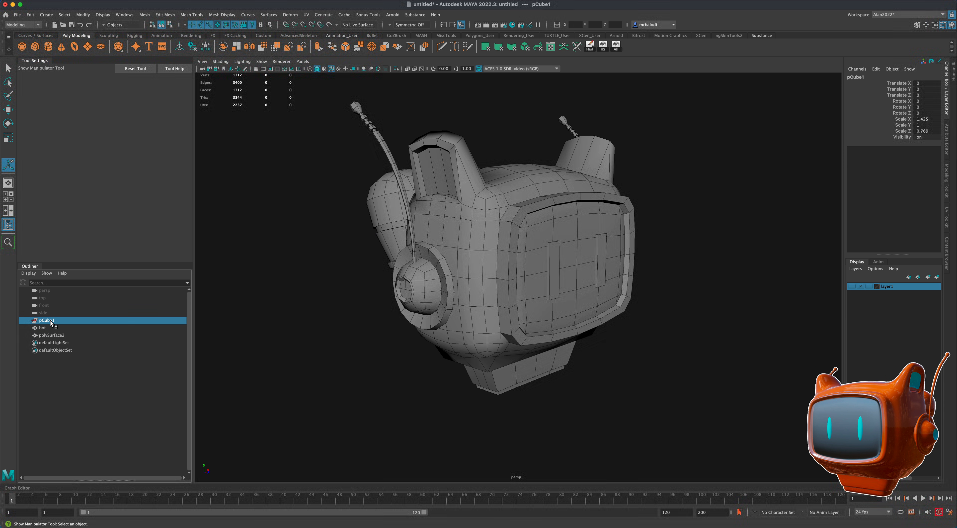
{"action": "left_click", "coordinate": [50, 335]}
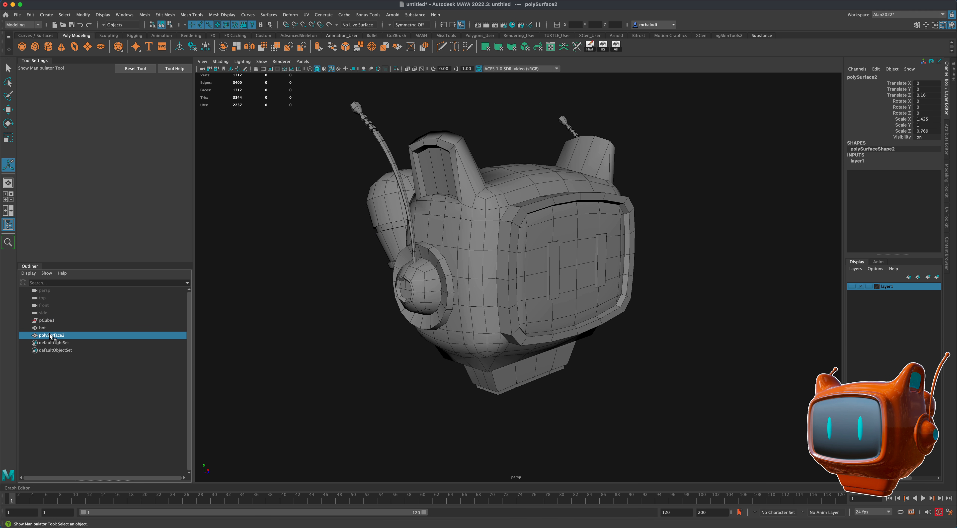
{"action": "left_click", "coordinate": [48, 320]}
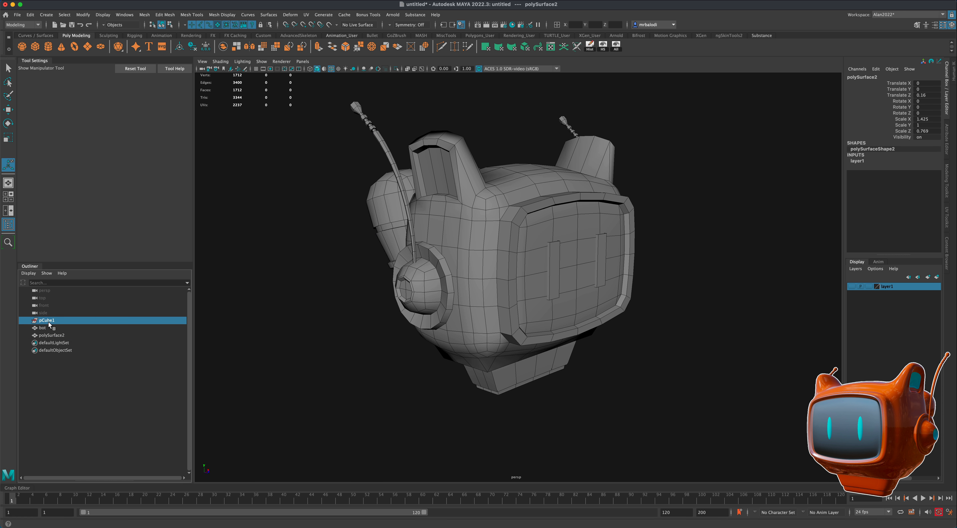
{"action": "key", "text": "Delete"}
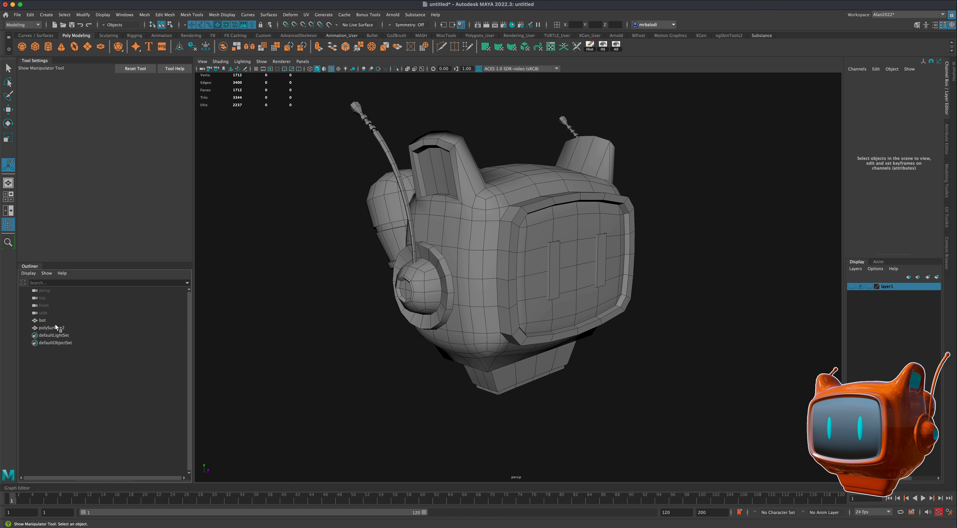
Step: Show the hidden layer1 again and rename polySurface2 as screen
{"action": "left_click", "coordinate": [852, 286]}
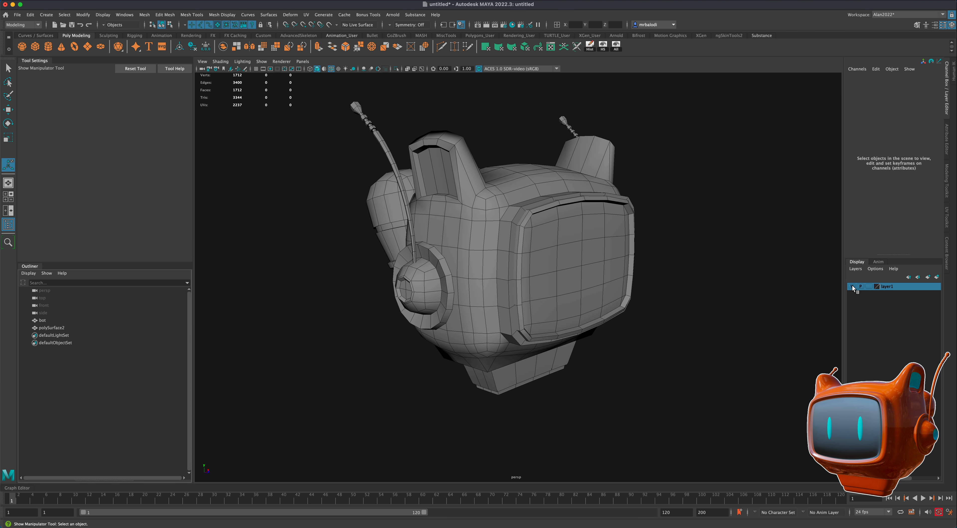
{"action": "double_click", "coordinate": [58, 328]}
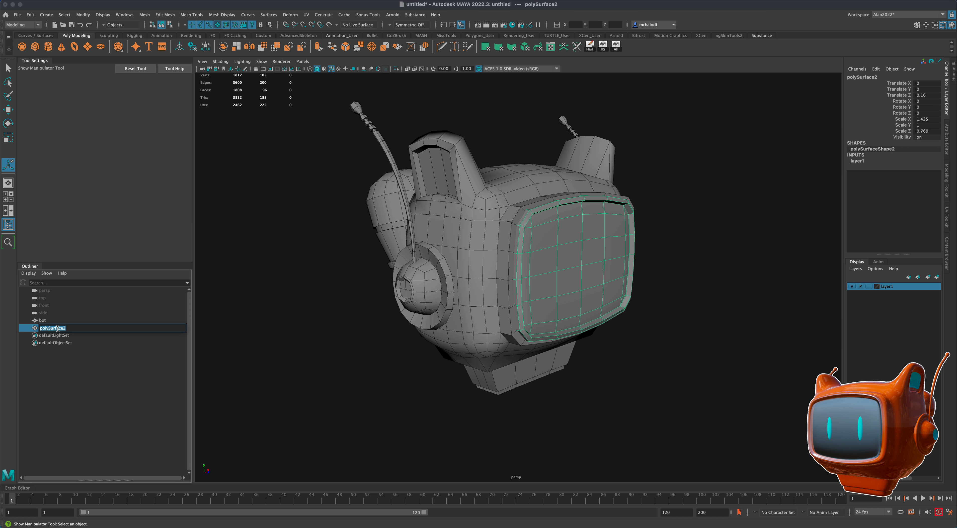
{"action": "key", "text": "Return"}
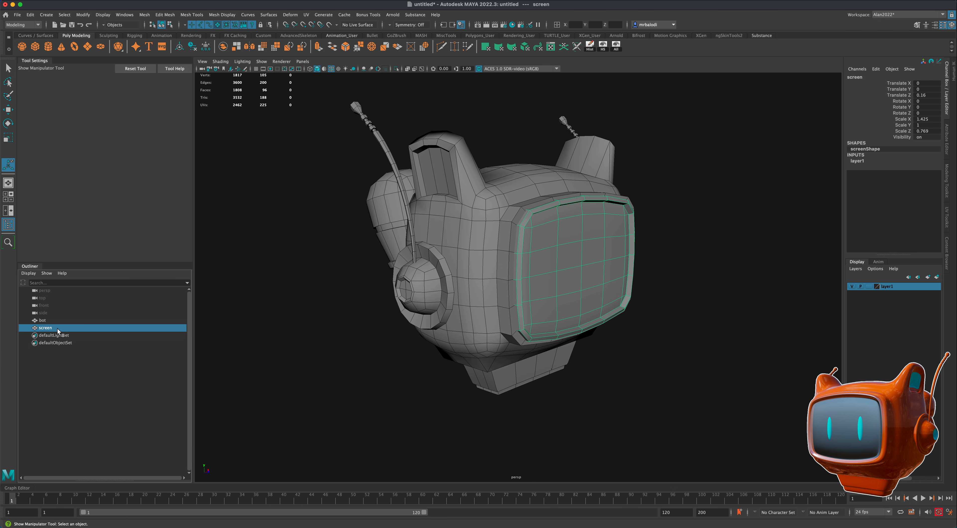
{"action": "left_click_drag", "start_coordinate": [288, 357], "coordinate": [293, 325], "text": "alt"}
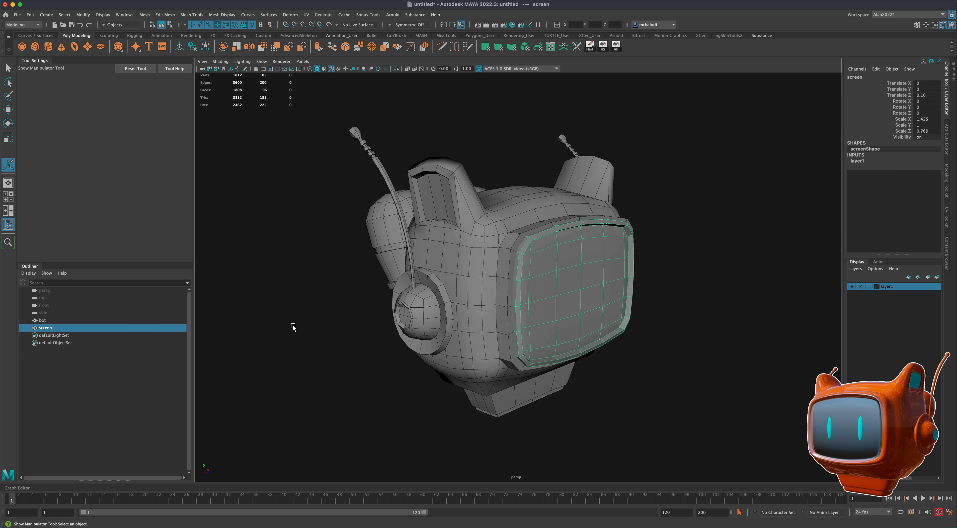
Step: Preview the whole robot smoothed, toggle the screen layer's visibility to check the eyes behind it, and return to the unsmoothed display
{"action": "left_click", "coordinate": [293, 325]}
{"action": "left_click", "coordinate": [9, 69]}
{"action": "left_click_drag", "start_coordinate": [285, 152], "coordinate": [724, 334]}
{"action": "left_click", "coordinate": [668, 405]}
{"action": "left_click", "coordinate": [851, 286]}
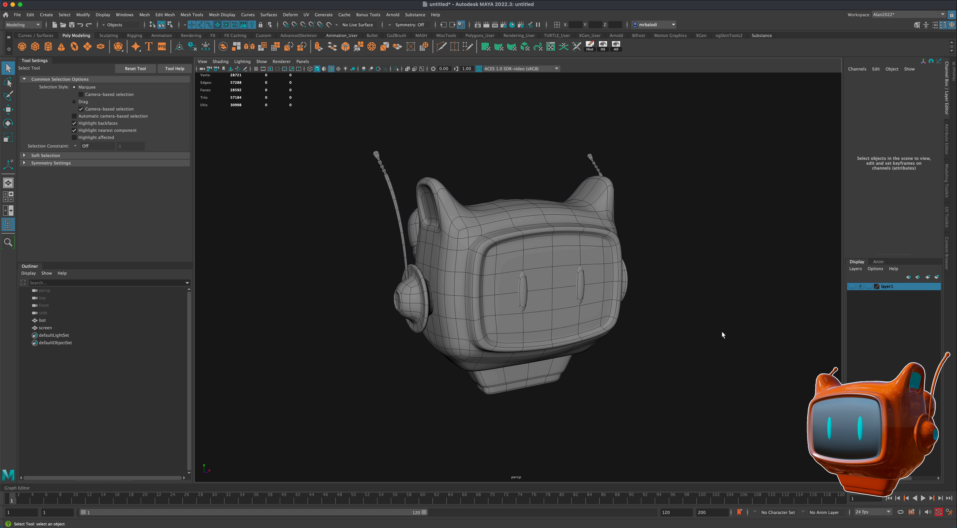
{"action": "left_click", "coordinate": [852, 286]}
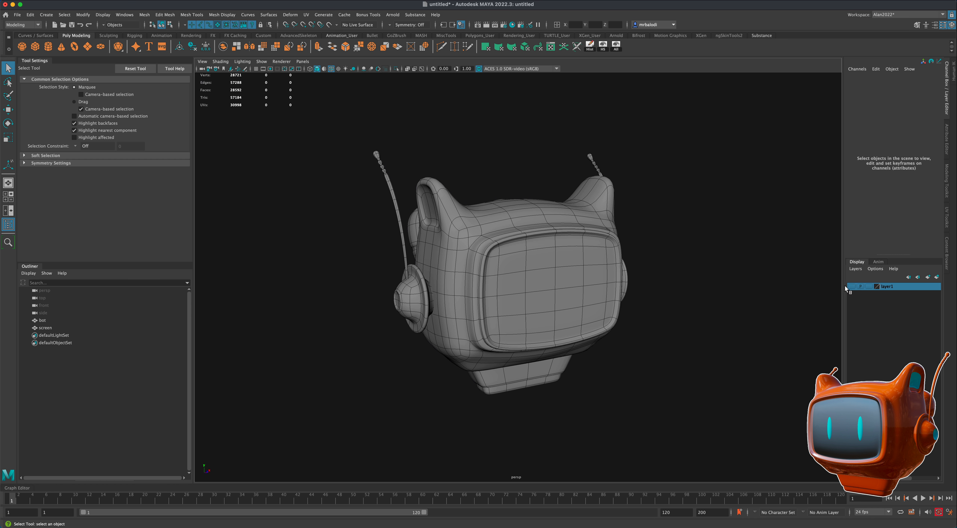
{"action": "left_click_drag", "start_coordinate": [257, 194], "coordinate": [597, 337]}
{"action": "key", "text": "1"}
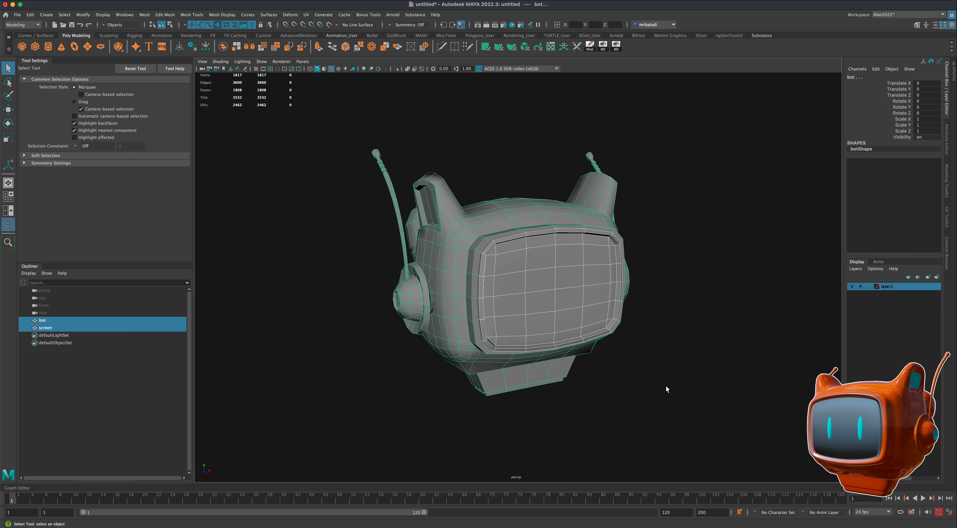
Step: Select only the bot mesh and assign it a new aiStandardSurface material
{"action": "left_click", "coordinate": [667, 389]}
{"action": "left_click_drag", "start_coordinate": [667, 392], "coordinate": [576, 379], "text": "alt"}
{"action": "left_click", "coordinate": [518, 372]}
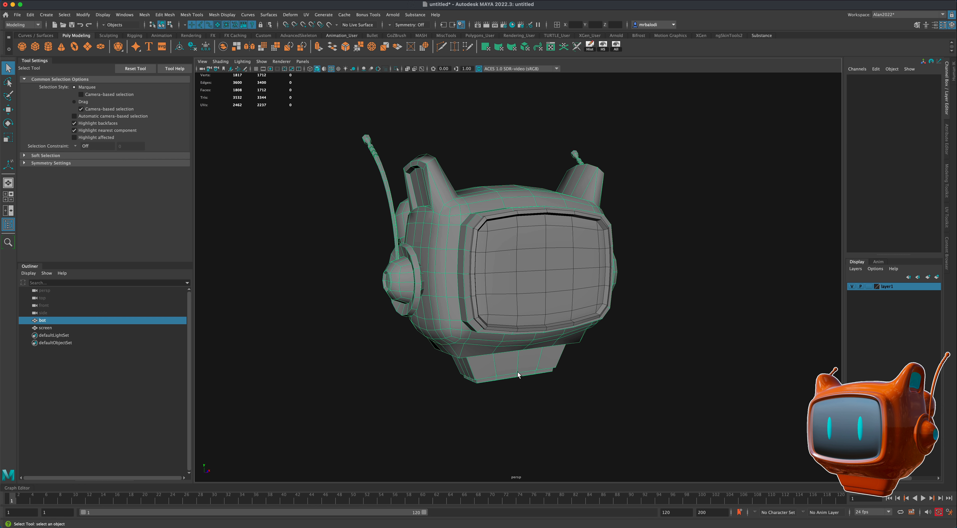
{"action": "left_click_drag", "start_coordinate": [520, 367], "coordinate": [522, 367], "text": "alt"}
{"action": "right_click_drag", "start_coordinate": [452, 269], "coordinate": [464, 479]}
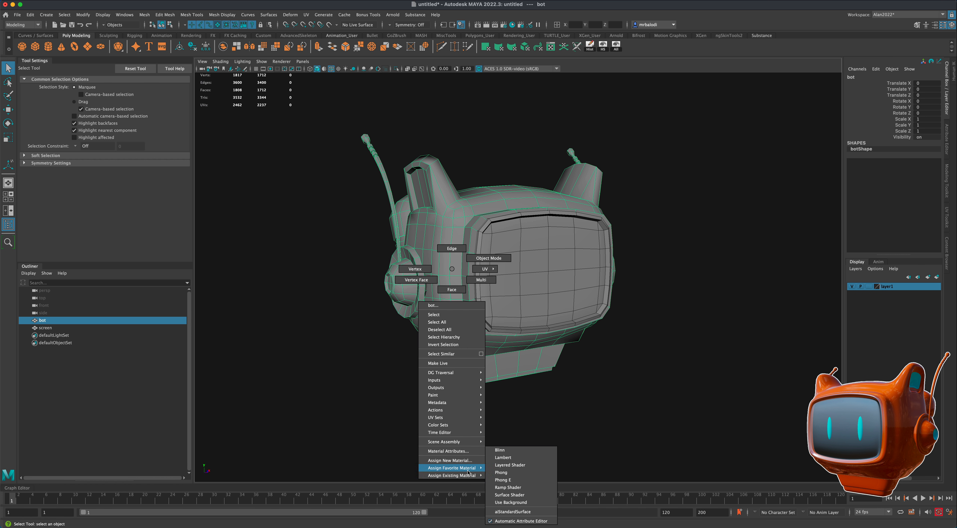
{"action": "mouse_move", "coordinate": [464, 467]}
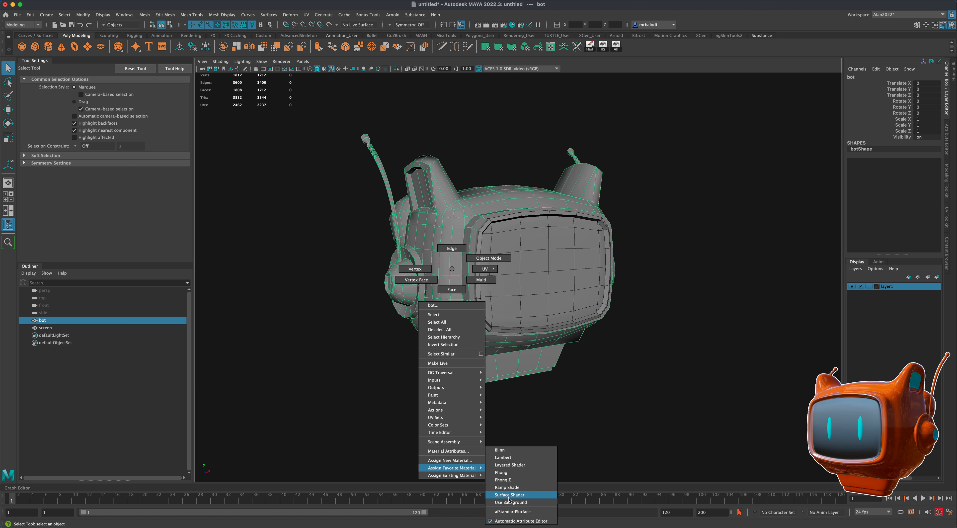
{"action": "left_click", "coordinate": [532, 513]}
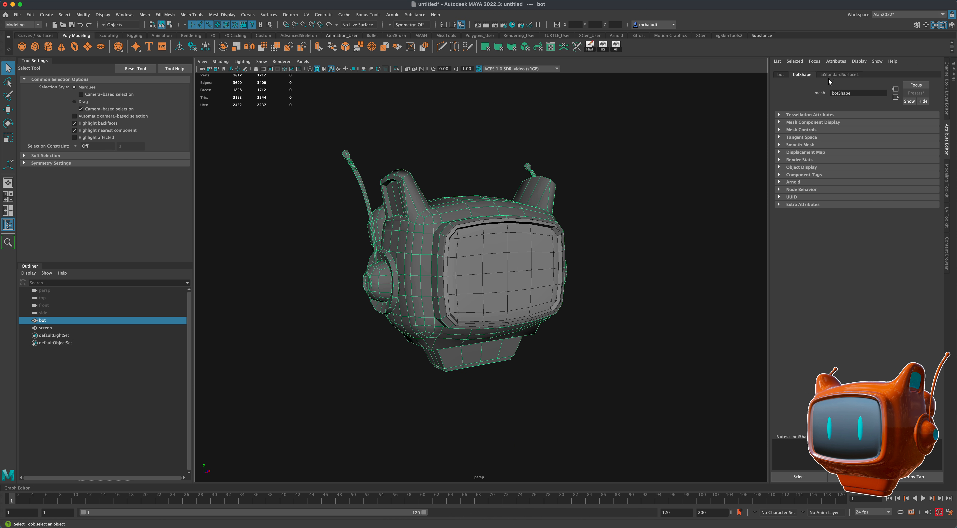
Step: Rename the bot mesh's new material as aiBody
{"action": "left_click", "coordinate": [836, 76]}
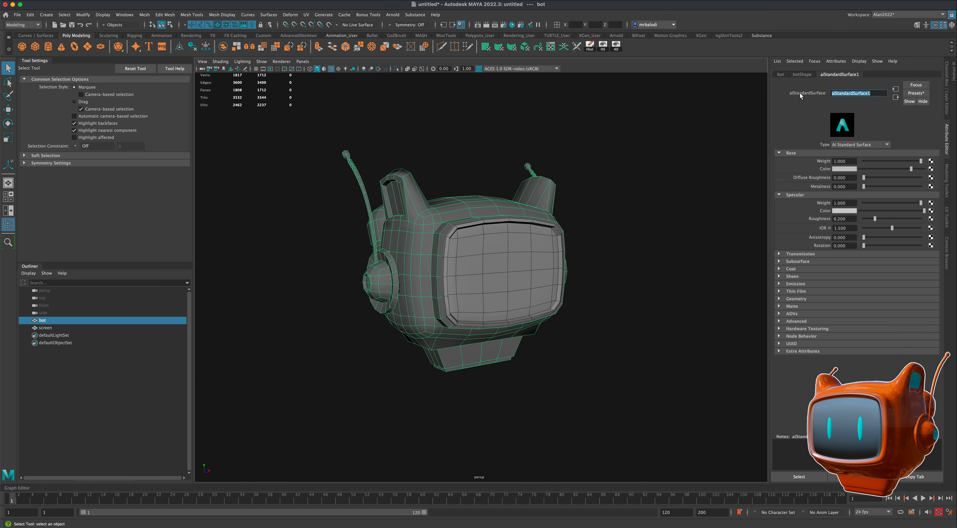
{"action": "type", "text": "aiBody"}
{"action": "key", "text": "Return"}
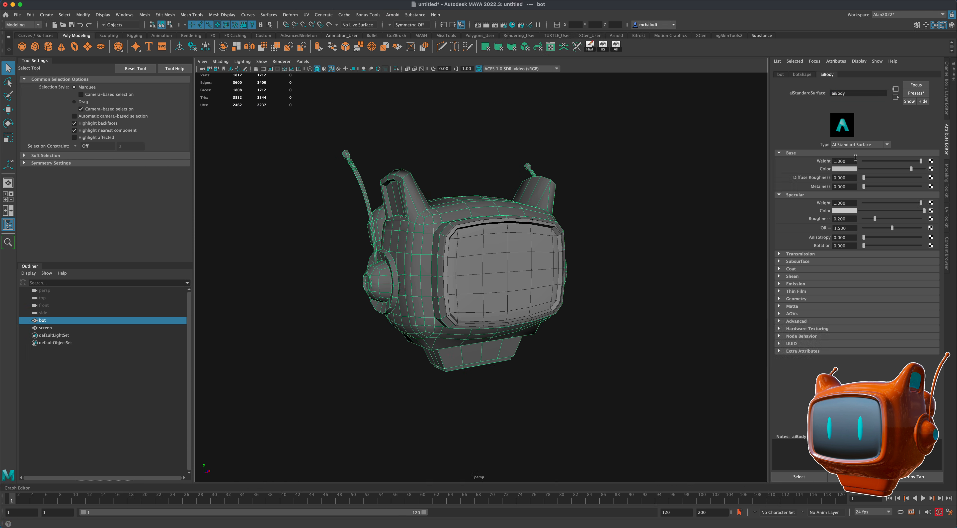
Step: Replace the aiBody settings with the Car_Paint preset, change its base color to orange, and deselect the bot
{"action": "left_click", "coordinate": [917, 93]}
{"action": "mouse_move", "coordinate": [905, 234]}
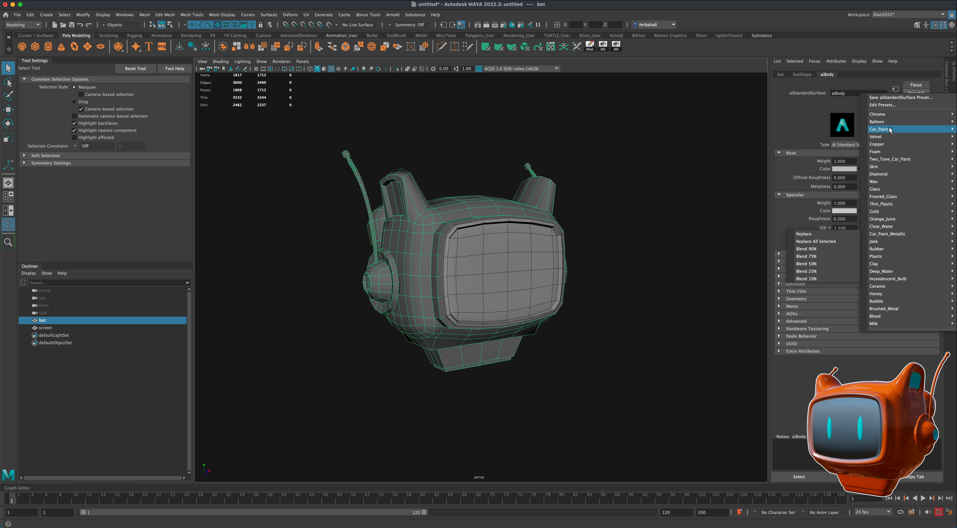
{"action": "mouse_move", "coordinate": [888, 129]}
{"action": "left_click", "coordinate": [825, 129]}
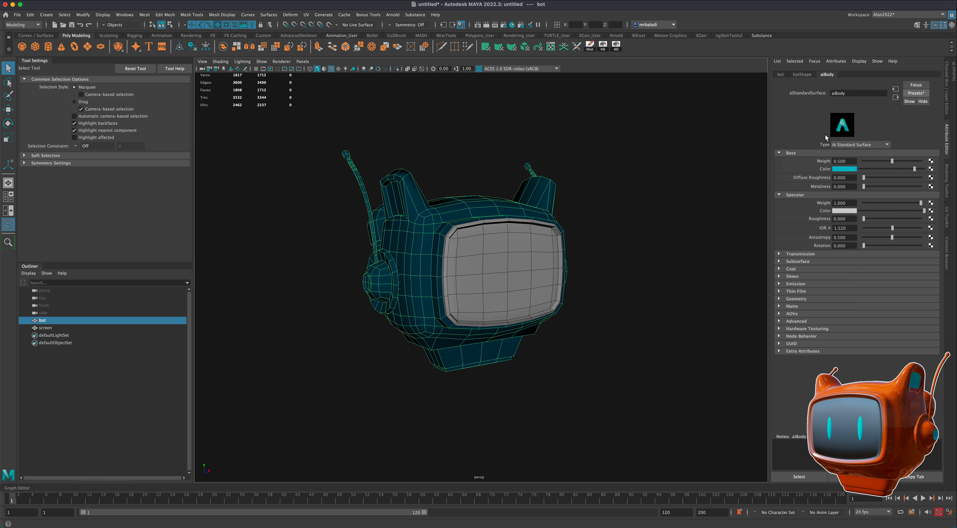
{"action": "left_click", "coordinate": [850, 169]}
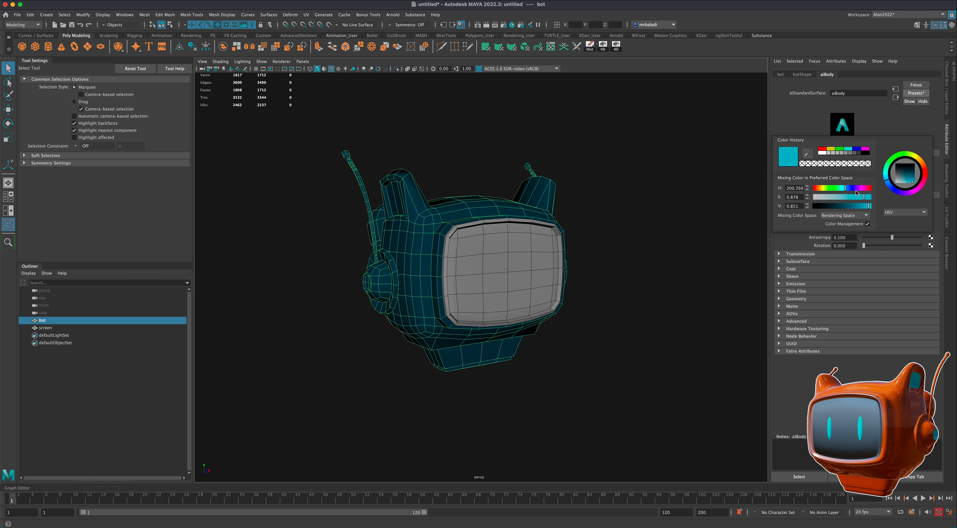
{"action": "mouse_move", "coordinate": [930, 183]}
{"action": "left_mouse_down"}
{"action": "mouse_move", "coordinate": [926, 170]}
{"action": "mouse_move", "coordinate": [914, 173]}
{"action": "mouse_move", "coordinate": [918, 186]}
{"action": "left_mouse_up"}
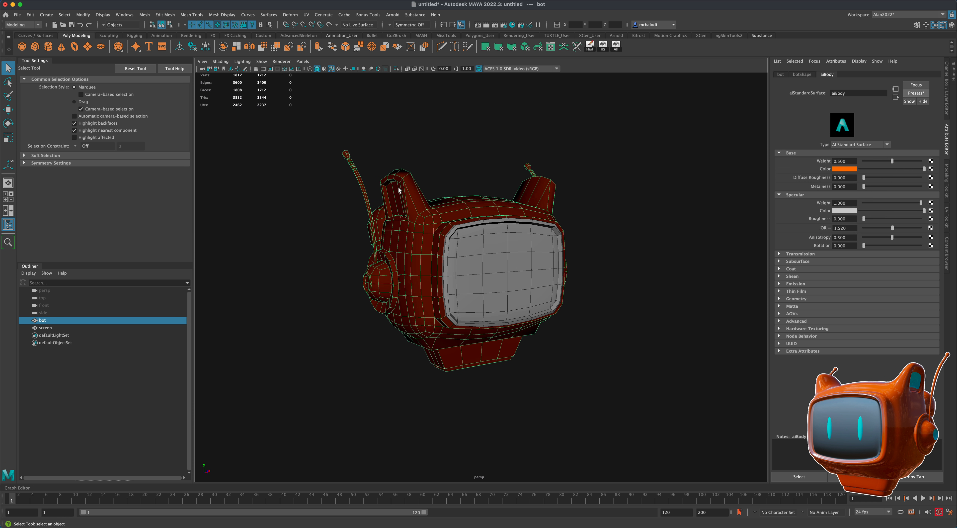
{"action": "right_click_drag", "start_coordinate": [411, 188], "coordinate": [442, 163]}
{"action": "left_click", "coordinate": [442, 163]}
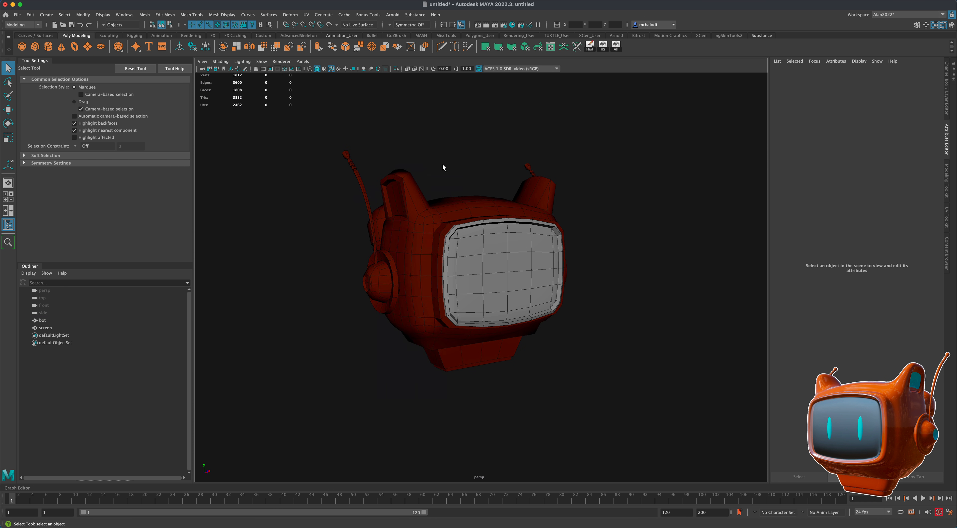
Step: Add an Arnold skydome light and light the viewport with the scene's lights
{"action": "scroll", "coordinate": [634, 272], "scroll_direction": "up", "scroll_amount": 3}
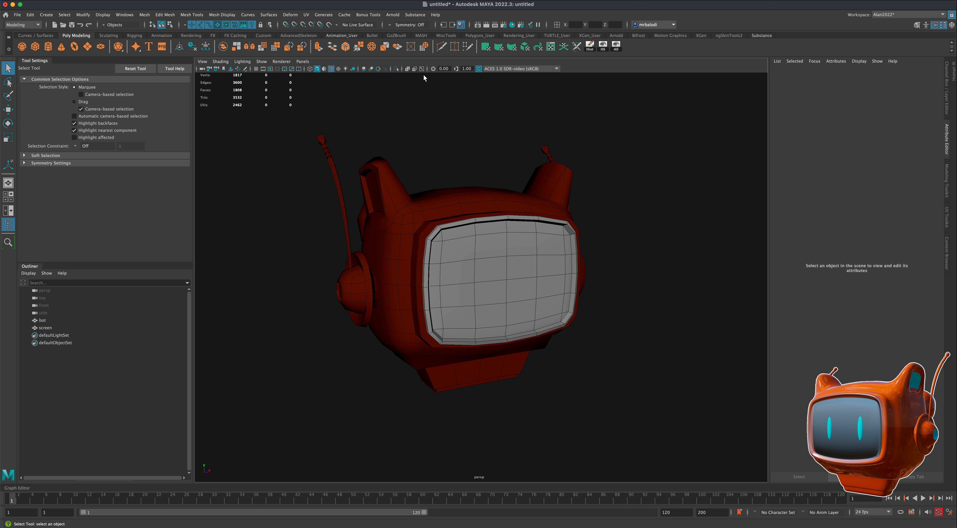
{"action": "left_click", "coordinate": [393, 15]}
{"action": "mouse_move", "coordinate": [419, 55]}
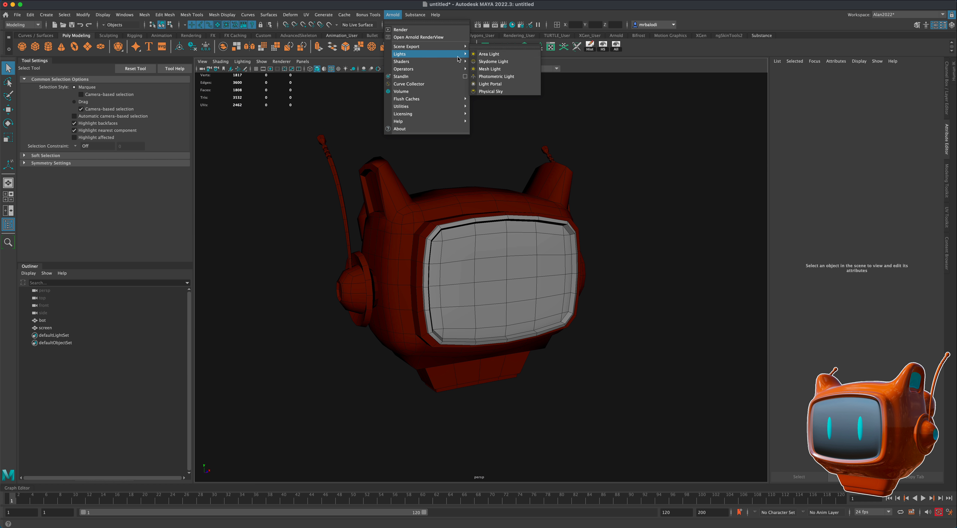
{"action": "left_click", "coordinate": [494, 61]}
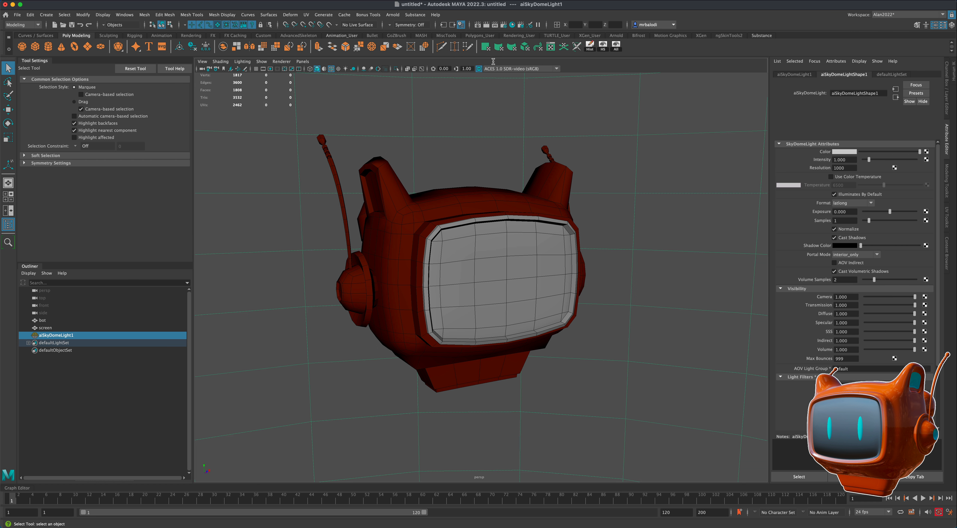
{"action": "left_click", "coordinate": [344, 72]}
{"action": "left_click_drag", "start_coordinate": [648, 182], "coordinate": [667, 194], "text": "alt"}
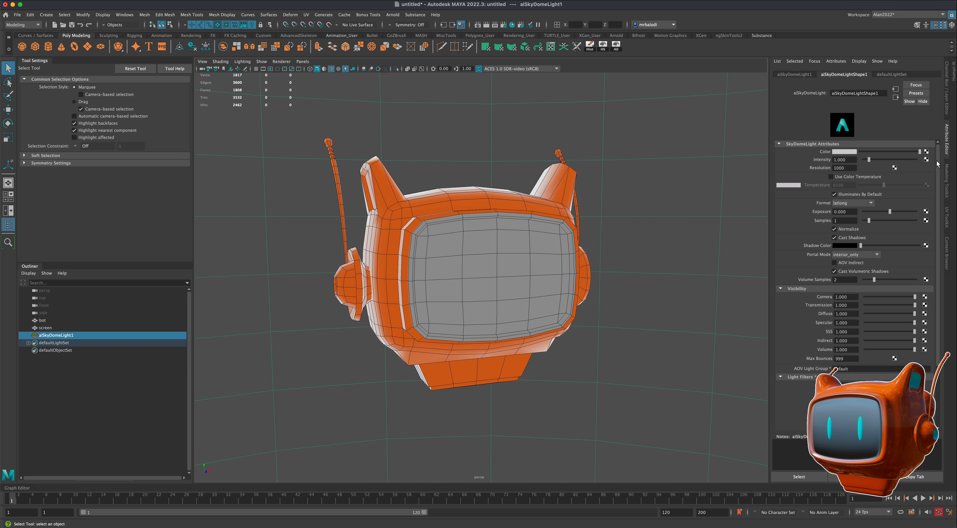
Step: Connect a file texture to the skydome light's color and load kloofendal_48d_partly_cloudy_2k.hdr from the HDR folder
{"action": "left_click", "coordinate": [926, 152]}
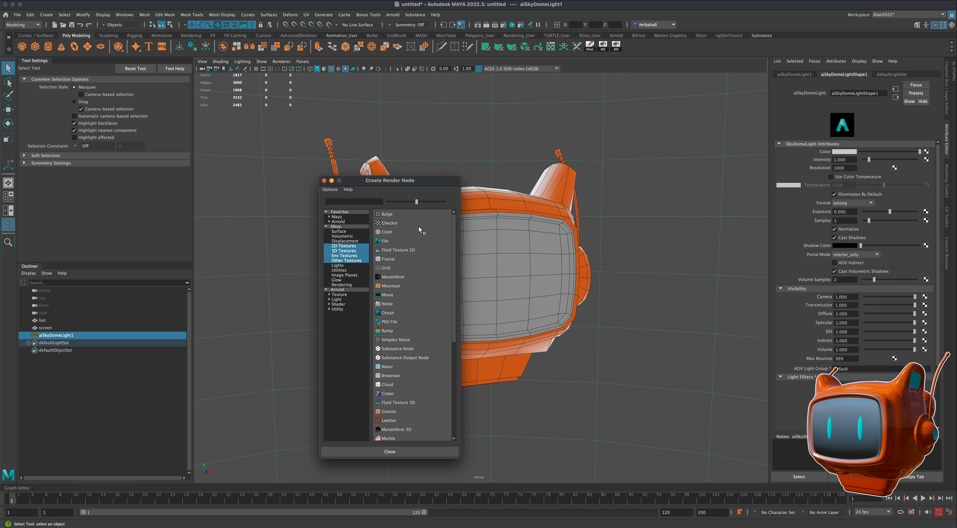
{"action": "left_click", "coordinate": [404, 242]}
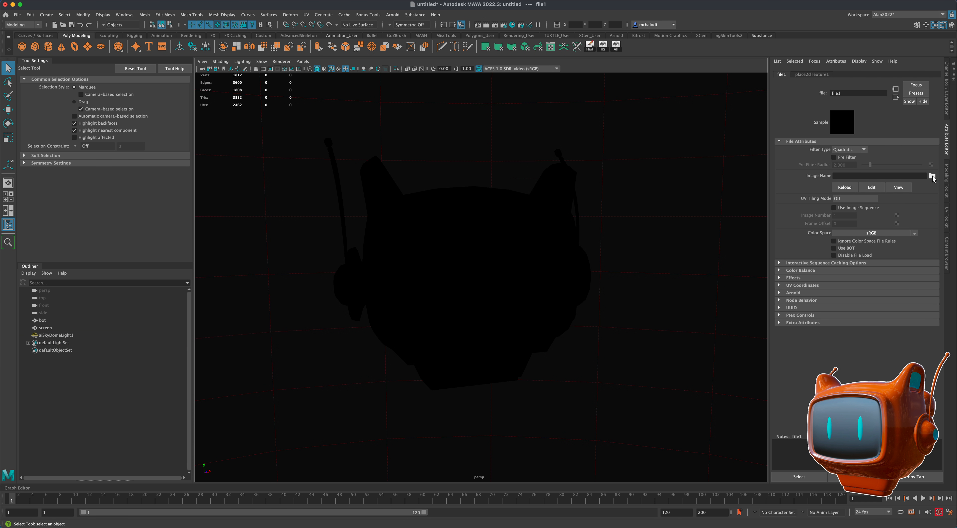
{"action": "left_click", "coordinate": [932, 176]}
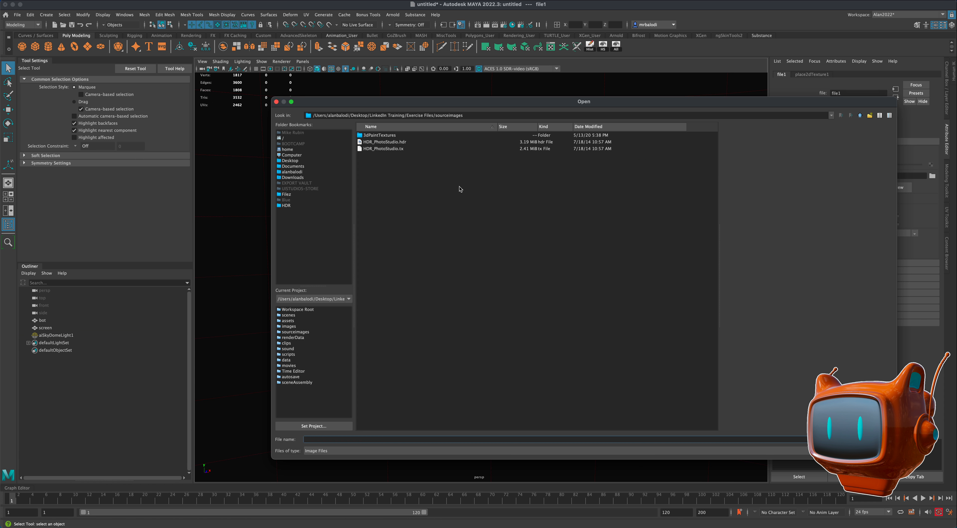
{"action": "left_click", "coordinate": [292, 205]}
{"action": "left_click", "coordinate": [411, 176]}
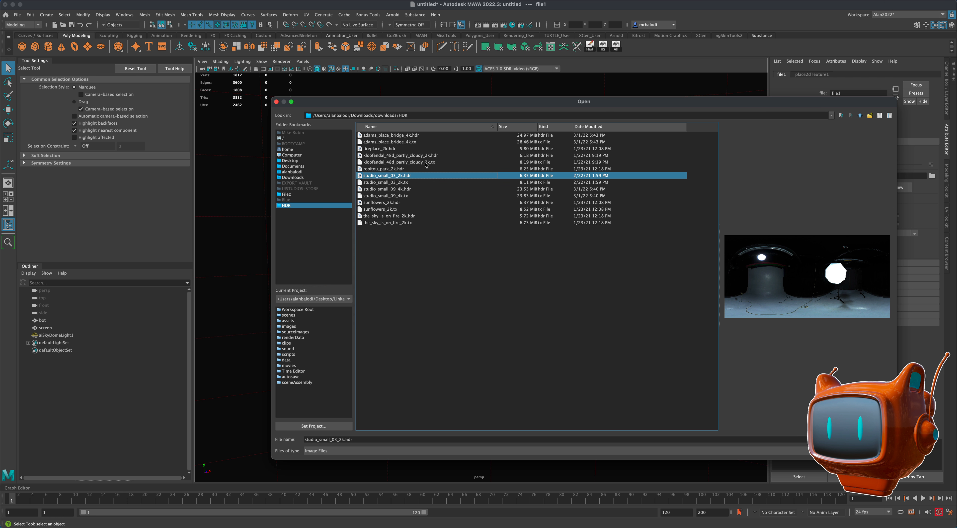
{"action": "left_click", "coordinate": [427, 155]}
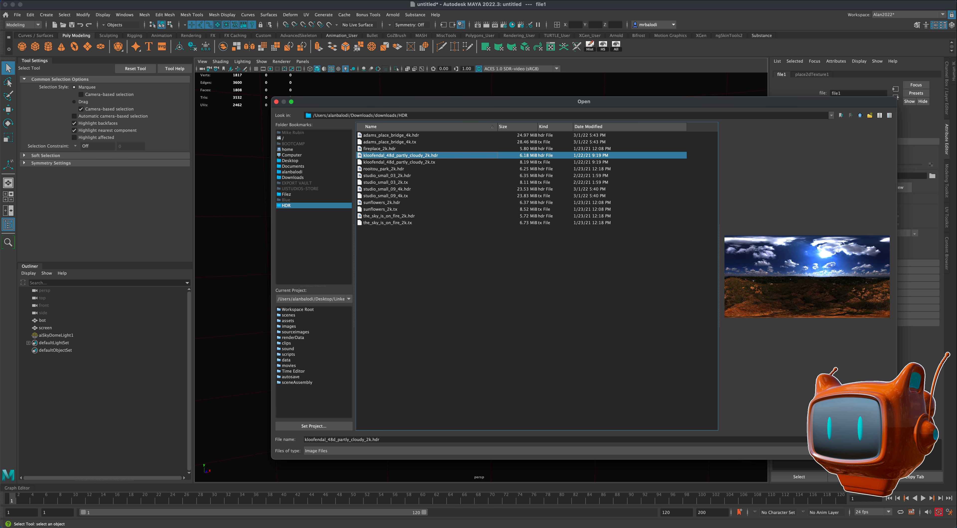
{"action": "left_click", "coordinate": [869, 440]}
{"action": "left_click_drag", "start_coordinate": [717, 331], "coordinate": [688, 325], "text": "alt"}
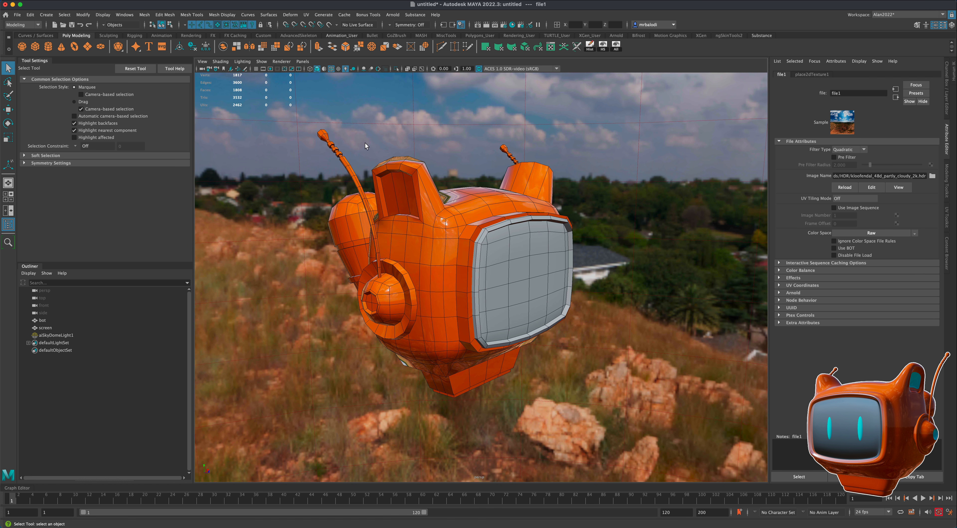
Step: Hide lights in the viewport so that the skydome background is not displayed around the robot
{"action": "left_click", "coordinate": [281, 62]}
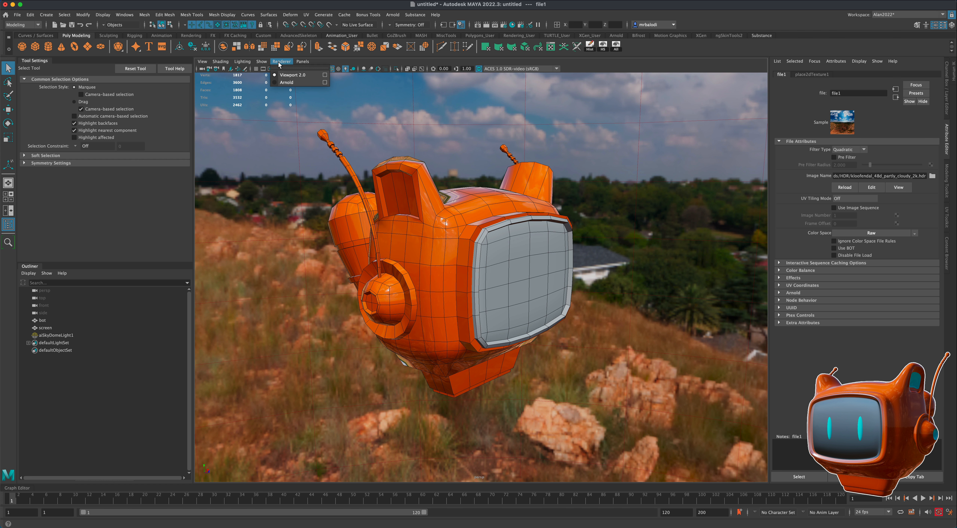
{"action": "left_click", "coordinate": [262, 62]}
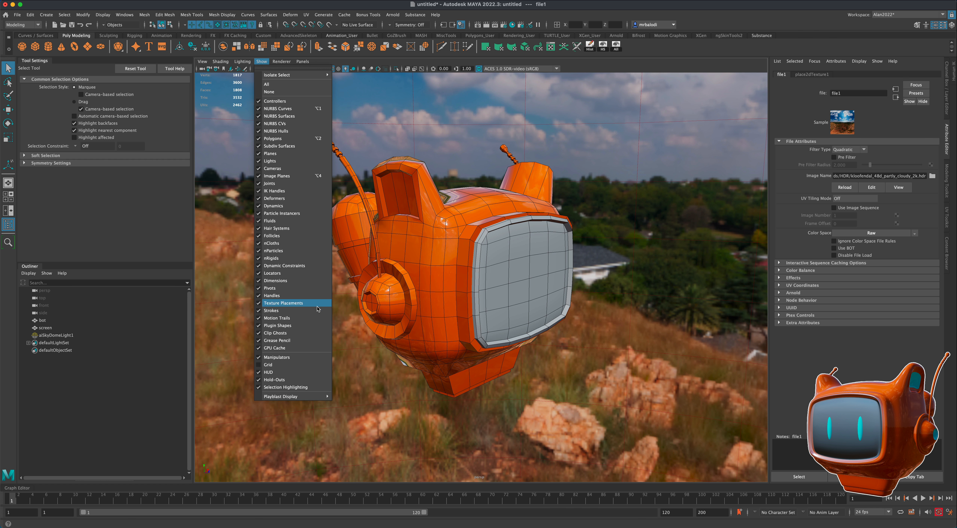
{"action": "left_click", "coordinate": [297, 161]}
{"action": "left_click_drag", "start_coordinate": [334, 273], "coordinate": [295, 272], "text": "alt"}
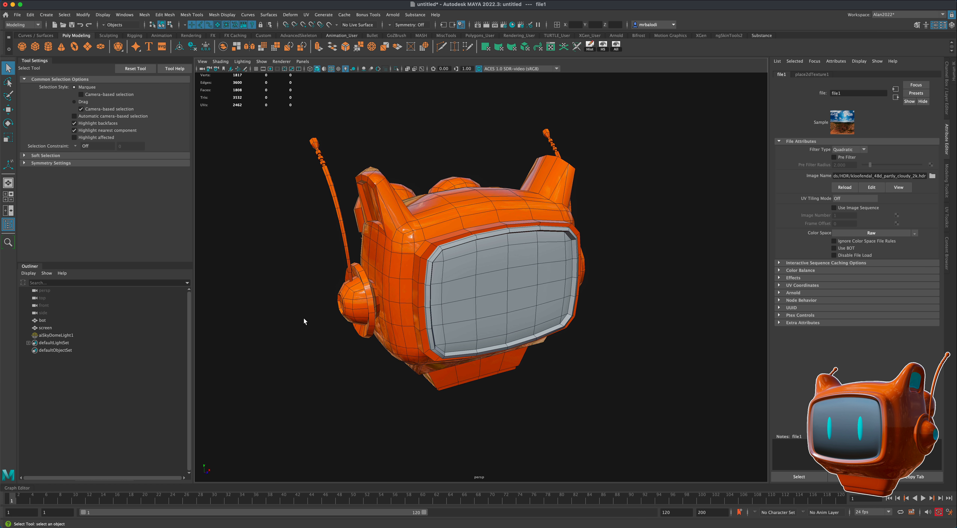
{"action": "left_click_drag", "start_coordinate": [304, 317], "coordinate": [302, 279], "text": "alt"}
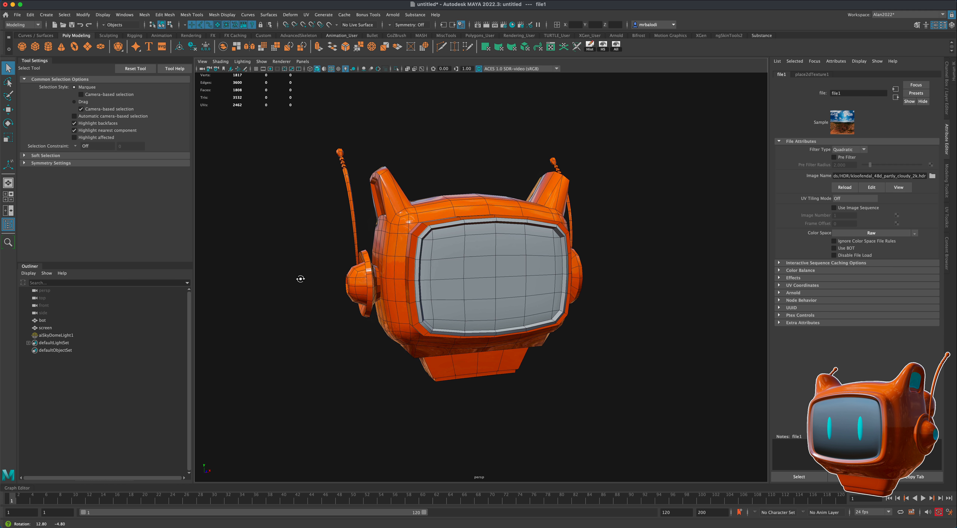
Step: Select the screen mesh and assign it a new aiStandardSurface material
{"action": "left_click", "coordinate": [468, 271]}
{"action": "left_click_drag", "start_coordinate": [468, 271], "coordinate": [506, 278], "text": "alt"}
{"action": "right_click_drag", "start_coordinate": [514, 273], "coordinate": [585, 511]}
{"action": "left_click_drag", "start_coordinate": [641, 423], "coordinate": [663, 415], "text": "alt"}
Step: Give the screen's new material a transmission weight of about 0.8 and adjust its specular roughness
{"action": "left_click", "coordinate": [888, 145]}
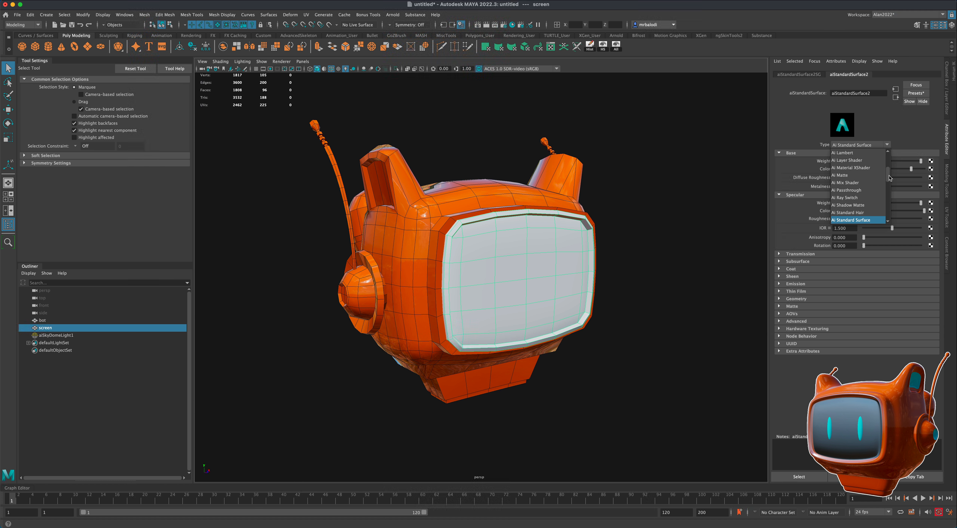
{"action": "left_click", "coordinate": [905, 137]}
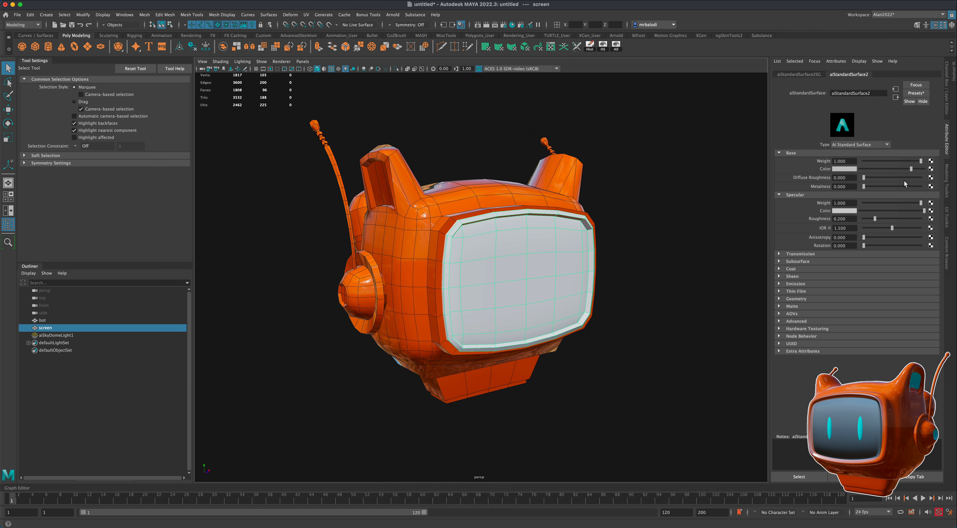
{"action": "left_click", "coordinate": [812, 254]}
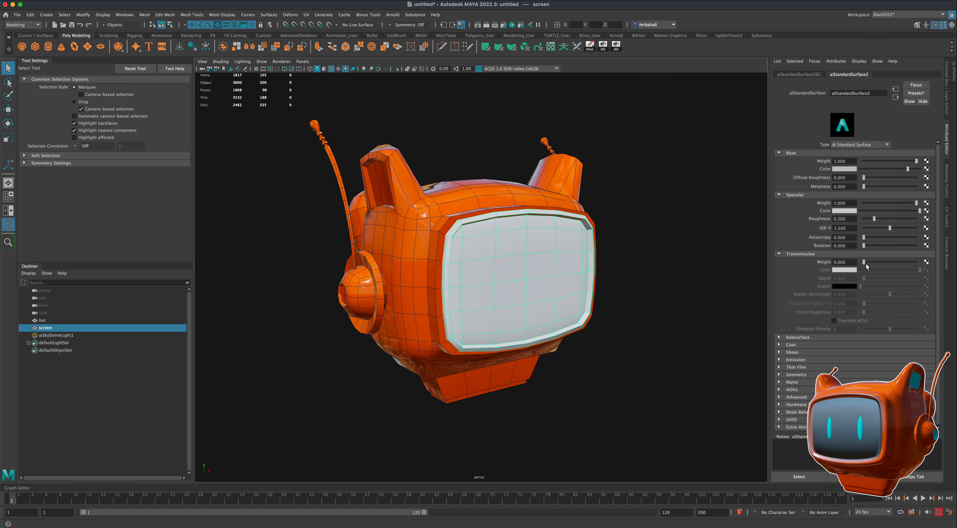
{"action": "mouse_move", "coordinate": [861, 265]}
{"action": "left_mouse_down"}
{"action": "mouse_move", "coordinate": [920, 265]}
{"action": "mouse_move", "coordinate": [907, 265]}
{"action": "left_mouse_up"}
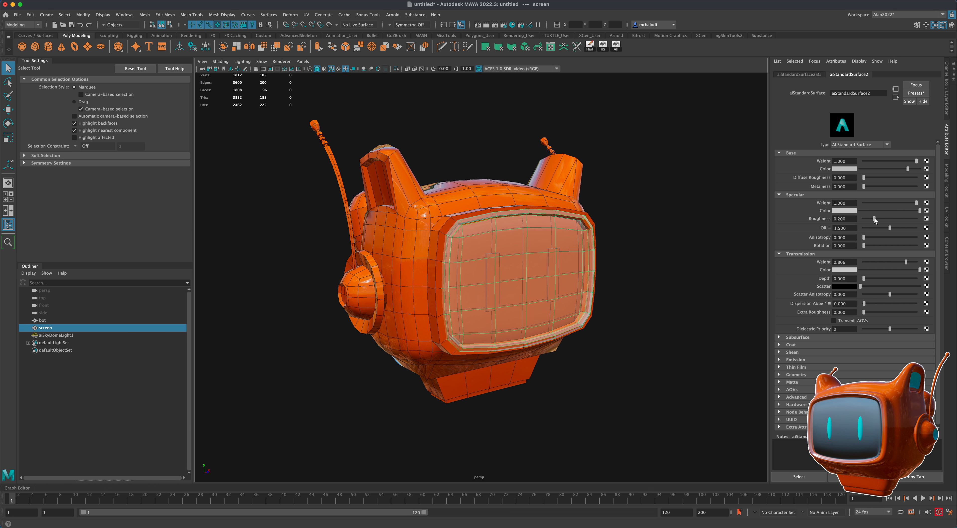
{"action": "mouse_move", "coordinate": [874, 219]}
{"action": "left_mouse_down"}
{"action": "mouse_move", "coordinate": [859, 219]}
{"action": "mouse_move", "coordinate": [879, 220]}
{"action": "left_mouse_up"}
{"action": "left_click_drag", "start_coordinate": [707, 299], "coordinate": [704, 299], "text": "alt"}
{"action": "left_click", "coordinate": [645, 297]}
{"action": "left_click_drag", "start_coordinate": [591, 281], "coordinate": [656, 299], "text": "alt"}
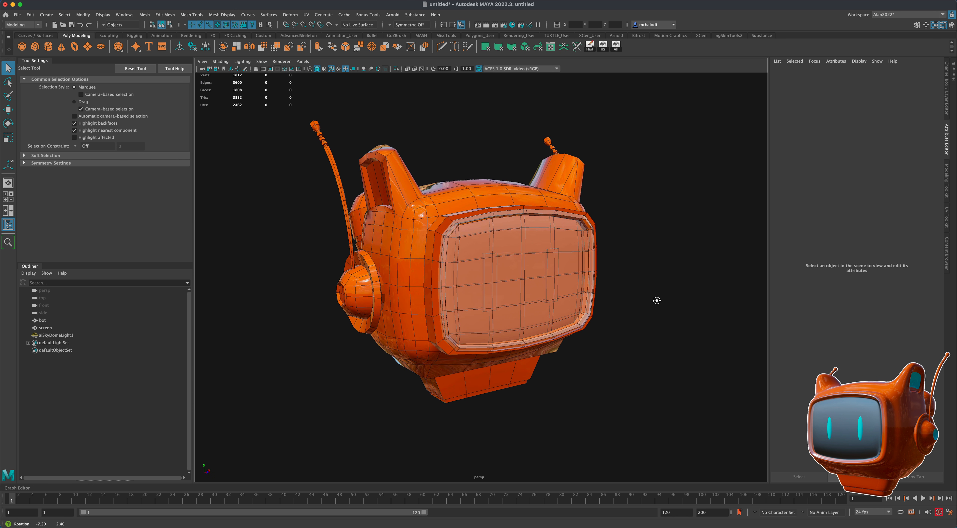
Step: Turn off the viewport's wireframe on shaded and display the bot and screen meshes with smooth mesh preview
{"action": "left_click", "coordinate": [331, 69]}
{"action": "mouse_move", "coordinate": [404, 122]}
{"action": "left_mouse_down", "text": "alt"}
{"action": "mouse_move", "coordinate": [509, 191]}
{"action": "mouse_move", "coordinate": [564, 279]}
{"action": "left_mouse_up", "text": "alt"}
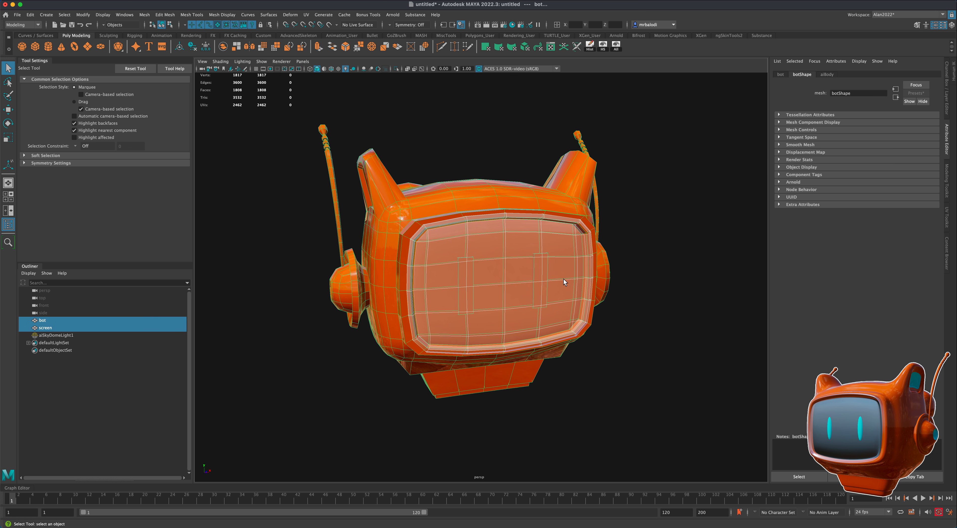
{"action": "key", "text": "3"}
{"action": "left_click", "coordinate": [684, 336]}
{"action": "left_click_drag", "start_coordinate": [688, 367], "coordinate": [503, 357], "text": "alt"}
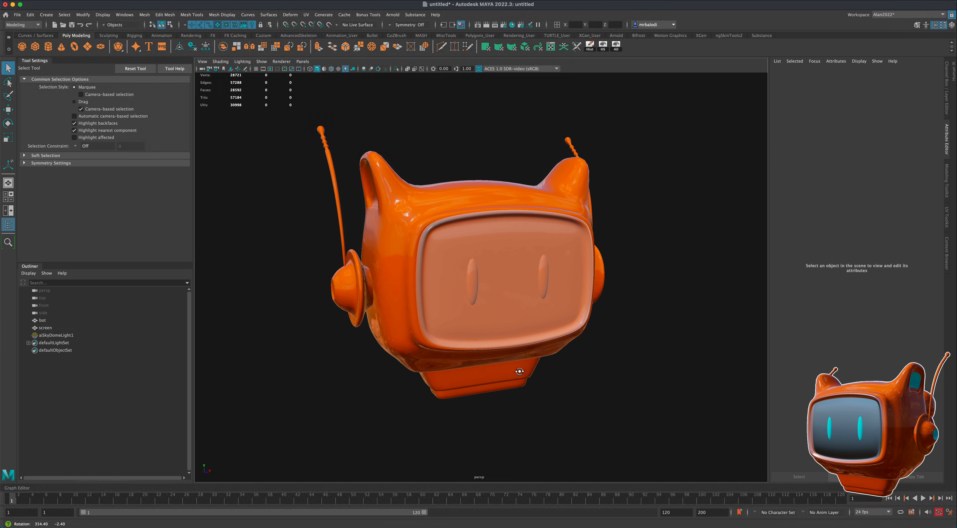
Step: Hide the screen mesh by switching off the visibility of layer1
{"action": "left_click", "coordinate": [501, 298]}
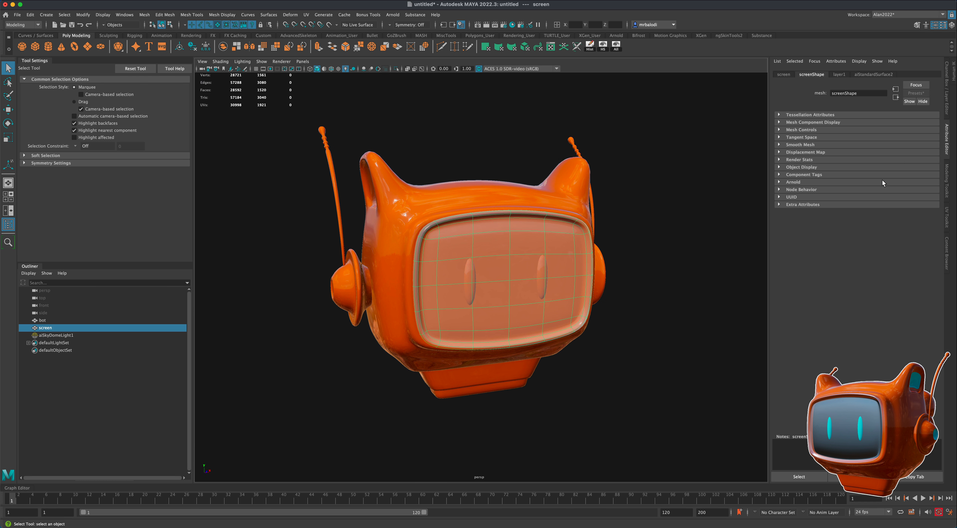
{"action": "left_click", "coordinate": [947, 98]}
{"action": "left_click", "coordinate": [852, 286]}
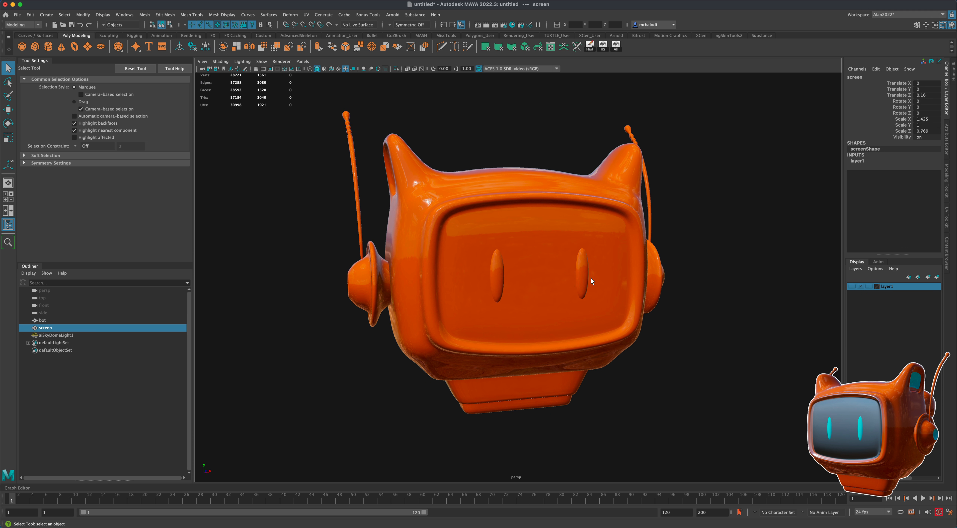
Step: Select the faces of both eyes on the bot mesh and assign them a new aiStandardSurface material
{"action": "left_click", "coordinate": [578, 276]}
{"action": "right_click_drag", "start_coordinate": [584, 275], "coordinate": [586, 295]}
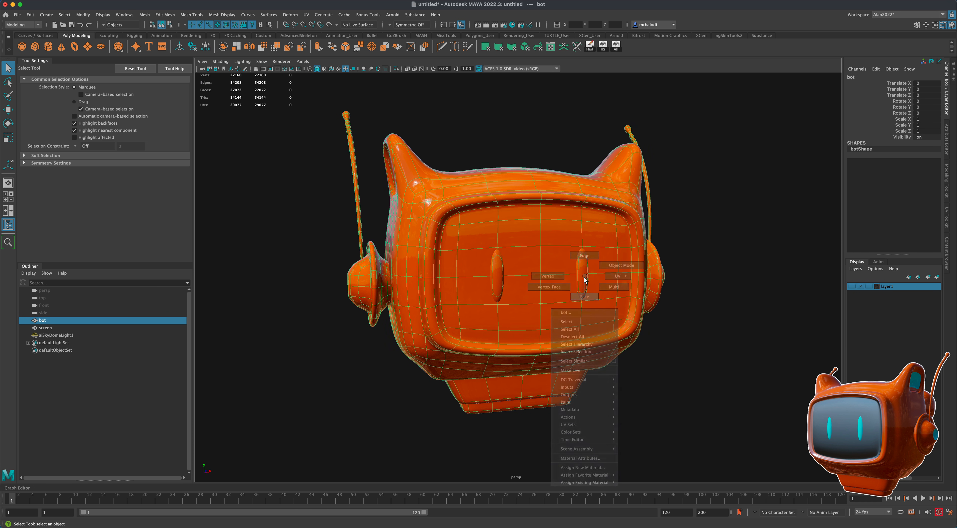
{"action": "double_click", "coordinate": [585, 277]}
{"action": "double_click", "coordinate": [498, 279], "text": "shift"}
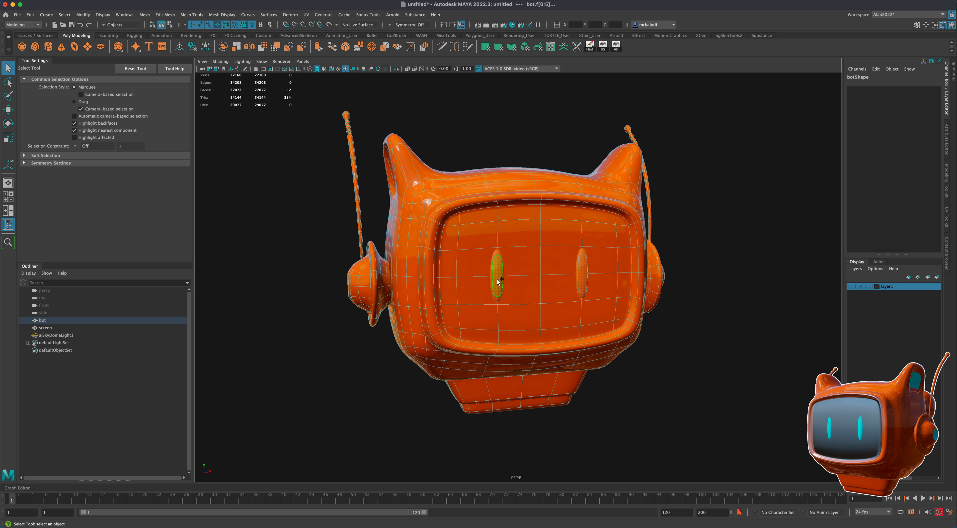
{"action": "right_click_drag", "start_coordinate": [498, 279], "coordinate": [554, 512]}
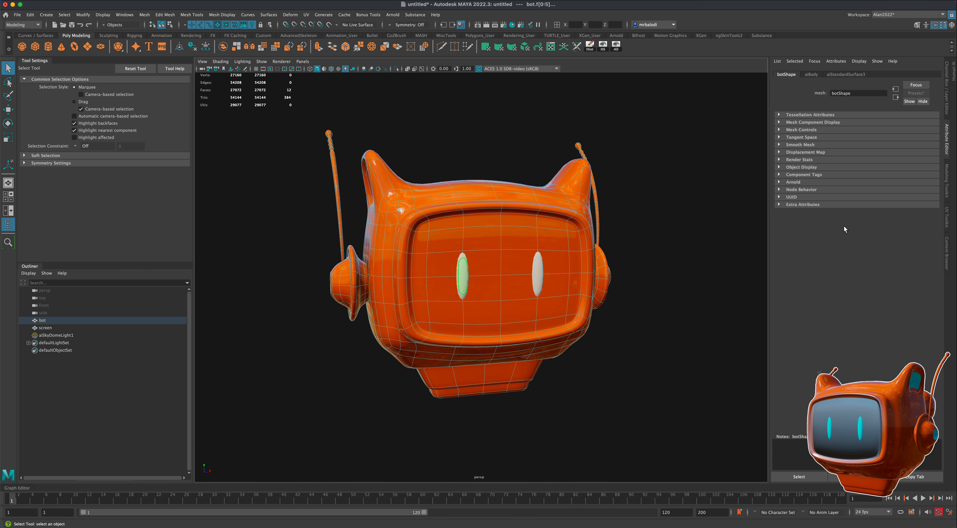
Step: Rename the eyes' material to aiEyes
{"action": "left_click", "coordinate": [841, 75]}
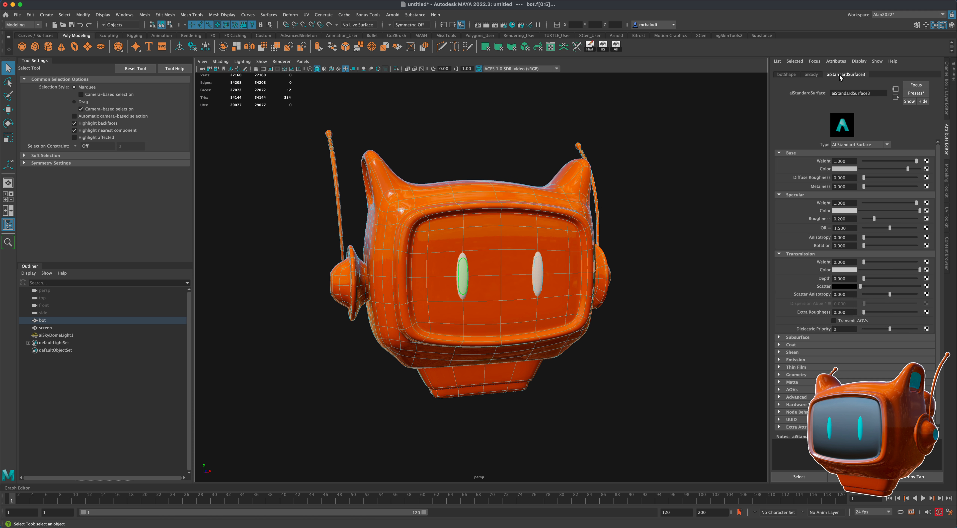
{"action": "left_click_drag", "start_coordinate": [871, 96], "coordinate": [821, 95]}
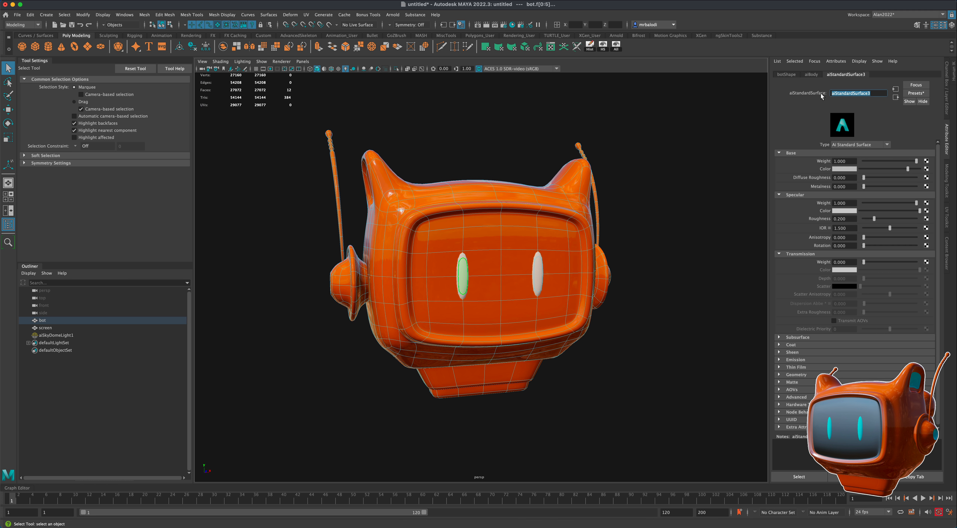
{"action": "type", "text": "aiEyes"}
{"action": "key", "text": "Return"}
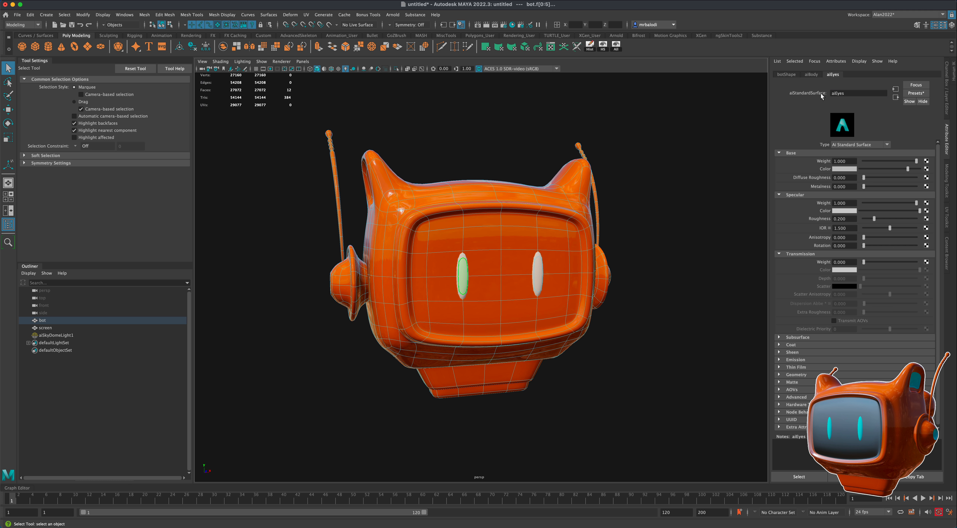
Step: Set the aiEyes base color to black and its specular roughness to about 0.086, and return to object mode
{"action": "left_click", "coordinate": [847, 168]}
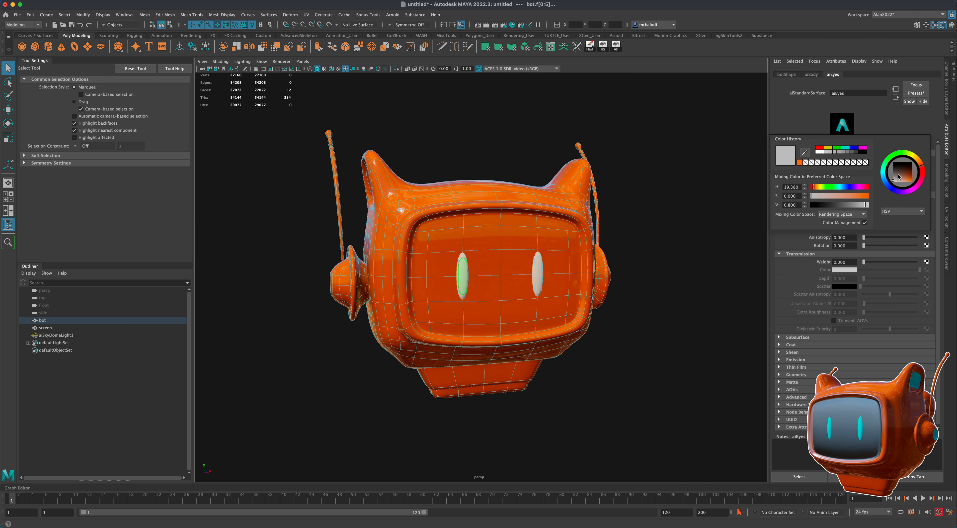
{"action": "left_click_drag", "start_coordinate": [898, 176], "coordinate": [891, 157]}
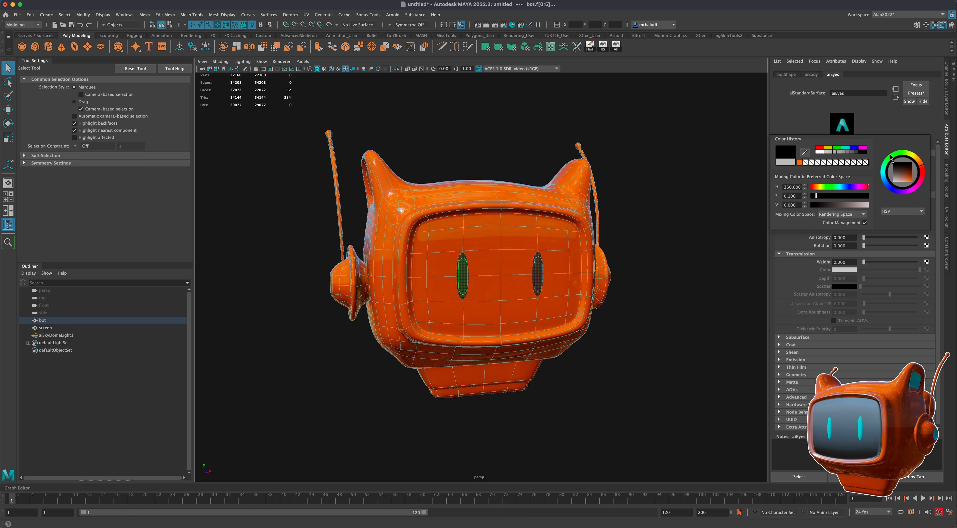
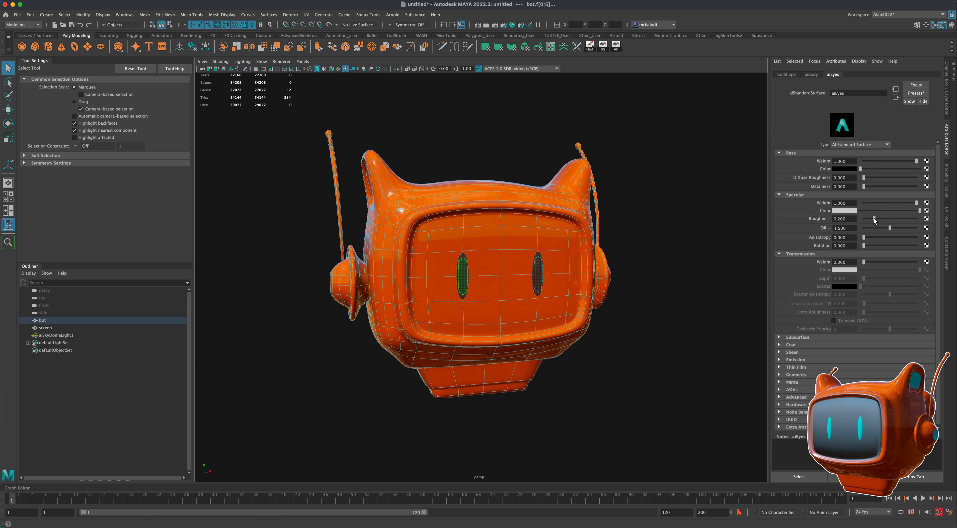
{"action": "mouse_move", "coordinate": [874, 219]}
{"action": "left_mouse_down"}
{"action": "mouse_move", "coordinate": [858, 218]}
{"action": "mouse_move", "coordinate": [884, 220]}
{"action": "left_mouse_up"}
{"action": "right_click_drag", "start_coordinate": [539, 274], "coordinate": [561, 264]}
{"action": "mouse_move", "coordinate": [667, 290]}
{"action": "left_mouse_down", "text": "alt"}
{"action": "mouse_move", "coordinate": [647, 291]}
{"action": "mouse_move", "coordinate": [681, 291]}
{"action": "left_mouse_up", "text": "alt"}
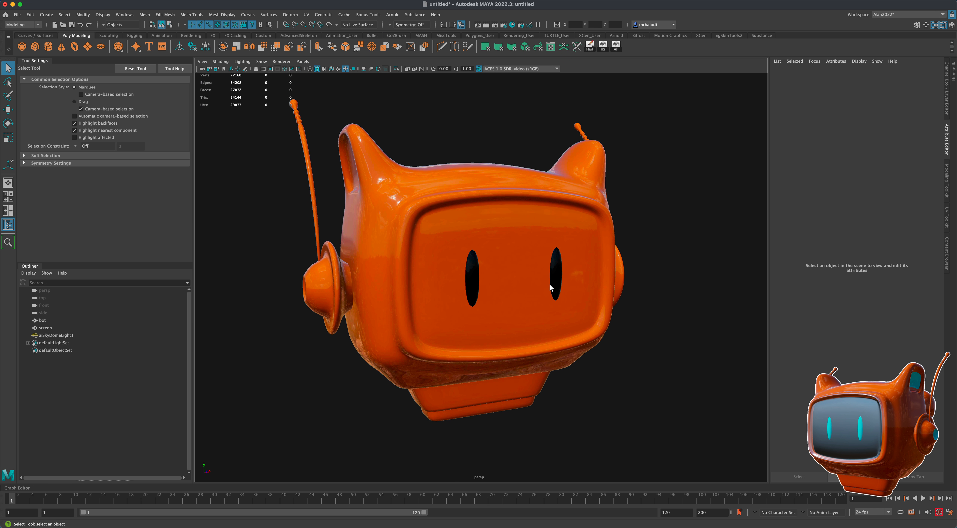
Step: Assign a new aiStandardSurface to the recessed faceplate faces around the eyes, with black base color and about 0.086 specular roughness
{"action": "left_click", "coordinate": [525, 291]}
{"action": "right_click_drag", "start_coordinate": [520, 289], "coordinate": [504, 285]}
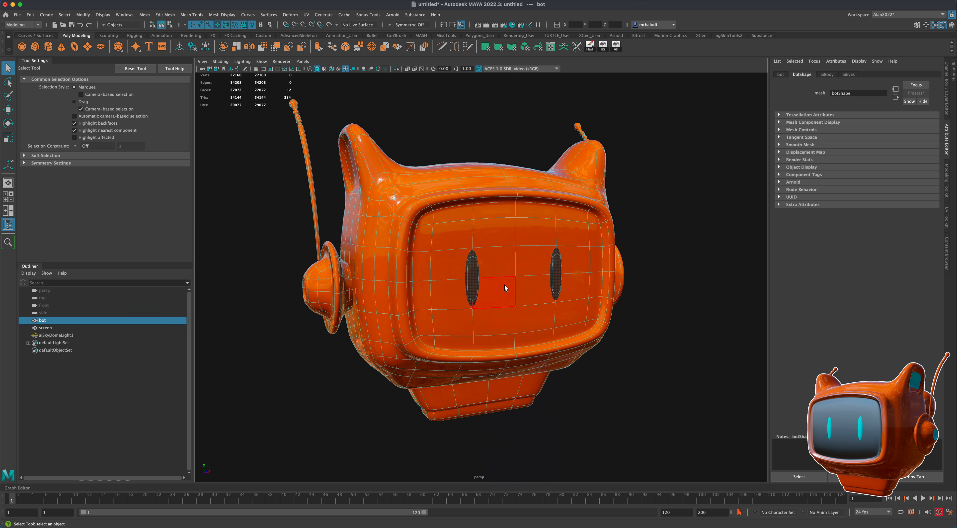
{"action": "left_click", "coordinate": [504, 285]}
{"action": "left_click", "coordinate": [506, 270], "text": "shift"}
{"action": "left_click", "coordinate": [522, 281], "text": "shift"}
{"action": "left_click", "coordinate": [525, 269], "text": "shift"}
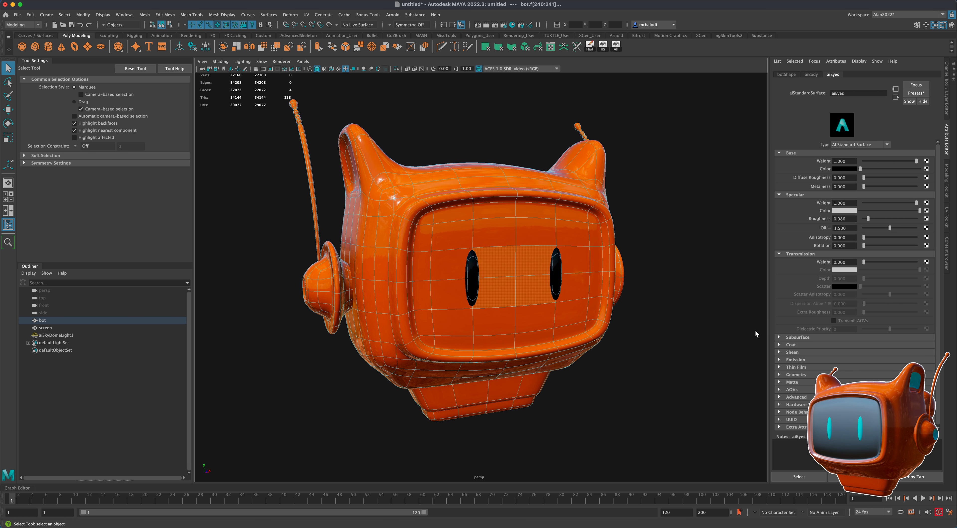
{"action": "key", "text": "shift+period"}
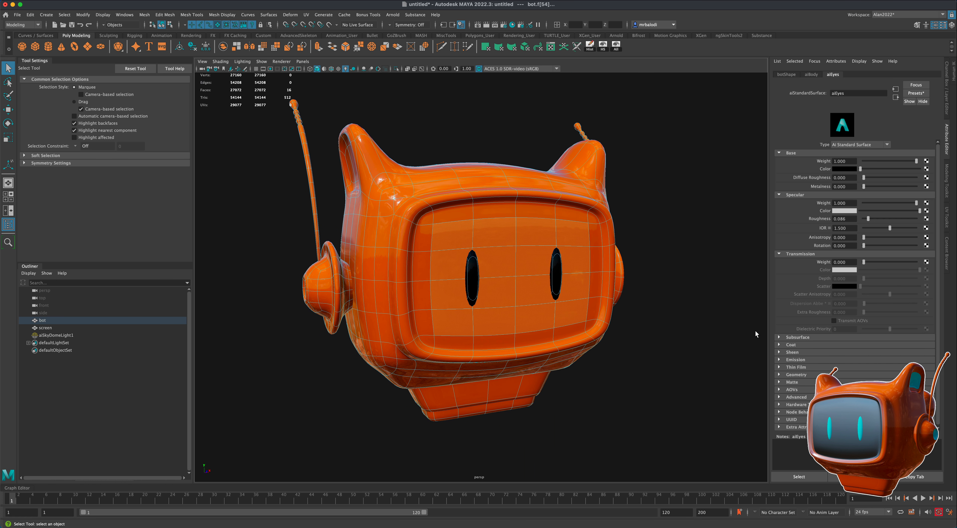
{"action": "key", "text": "shift+period"}
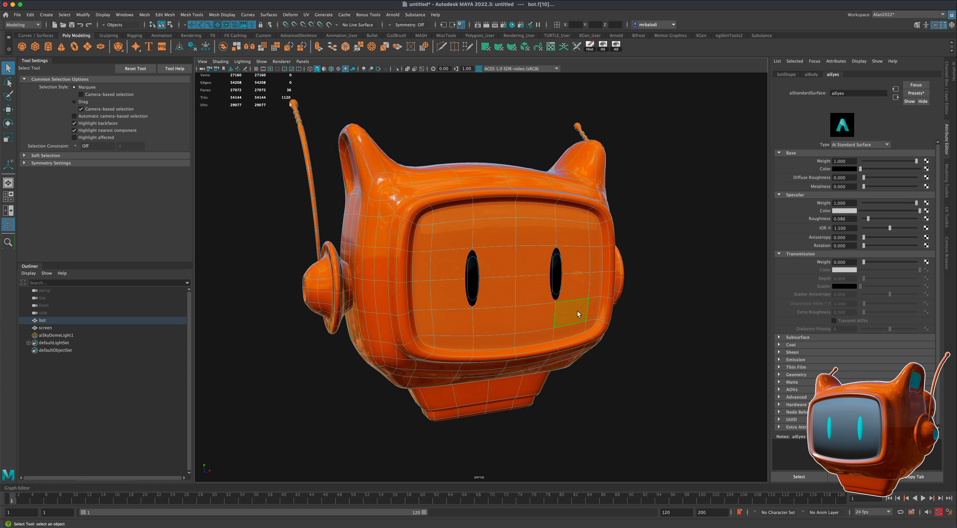
{"action": "right_click_drag", "start_coordinate": [578, 311], "coordinate": [628, 512]}
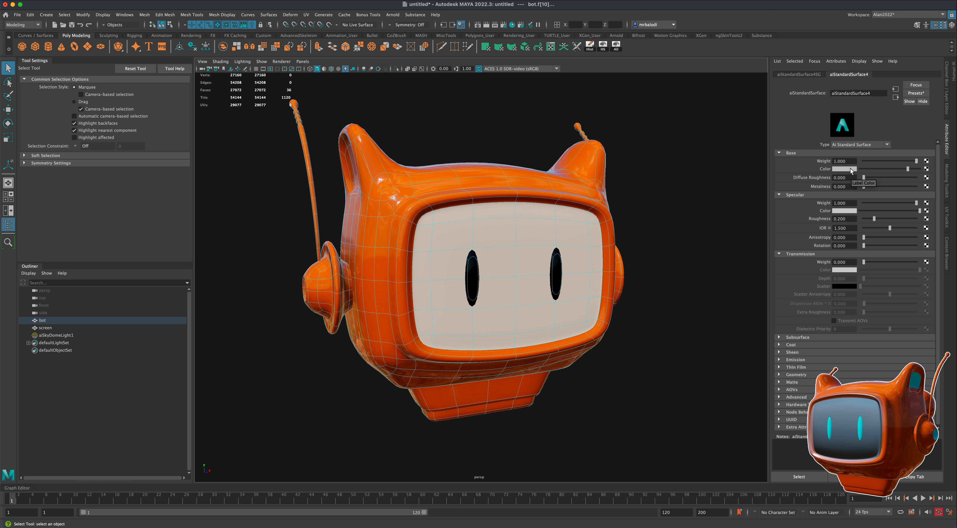
{"action": "left_click_drag", "start_coordinate": [907, 169], "coordinate": [856, 168]}
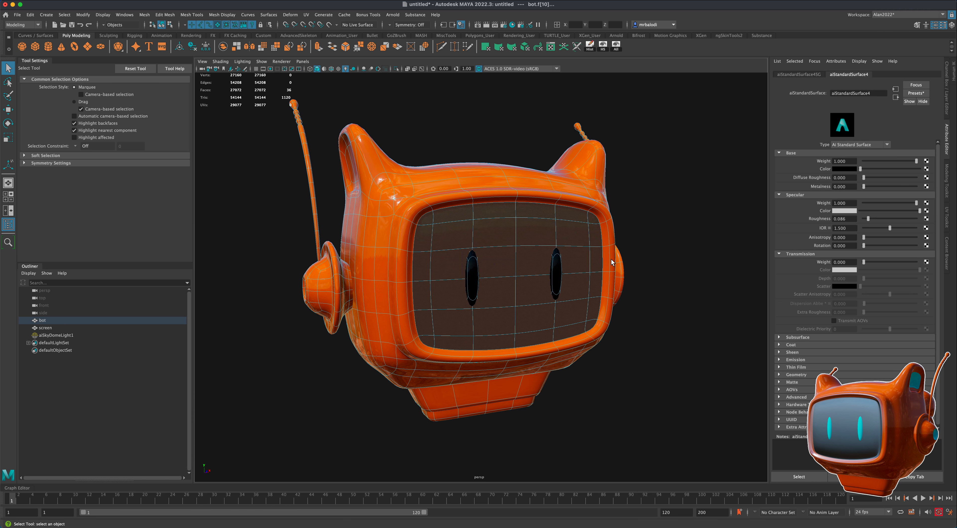
Step: Reselect both eyes' faces, change the aiEyes base color to bright cyan, and return to object mode with nothing selected
{"action": "left_click", "coordinate": [477, 285], "text": "shift"}
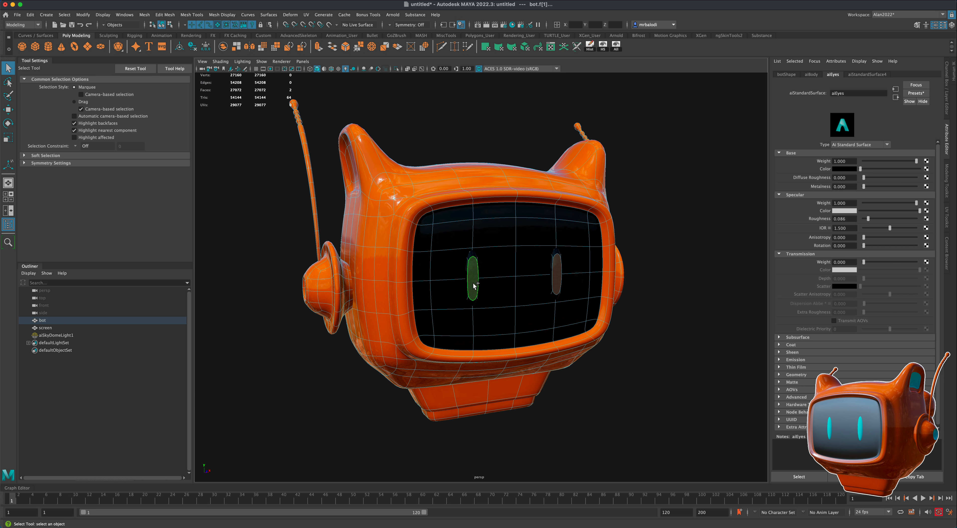
{"action": "key", "text": "shift+period"}
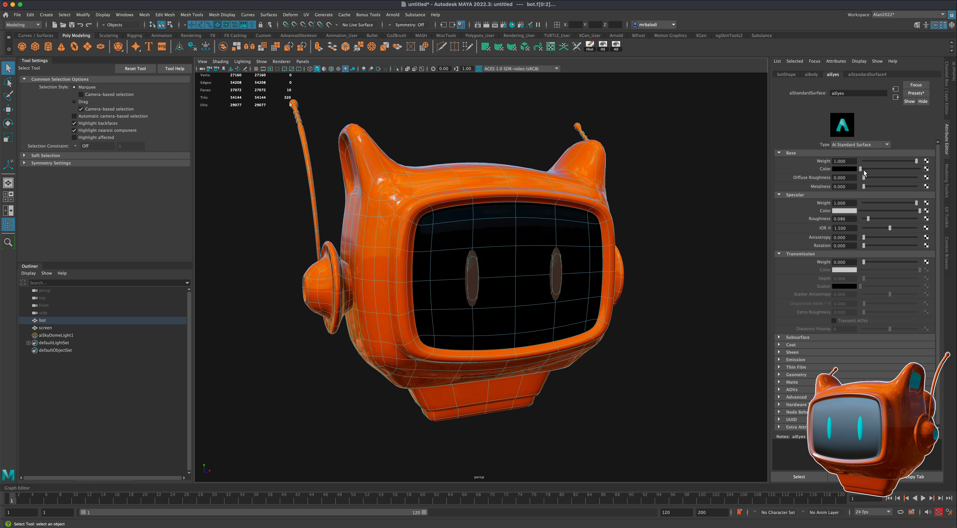
{"action": "left_click", "coordinate": [851, 168]}
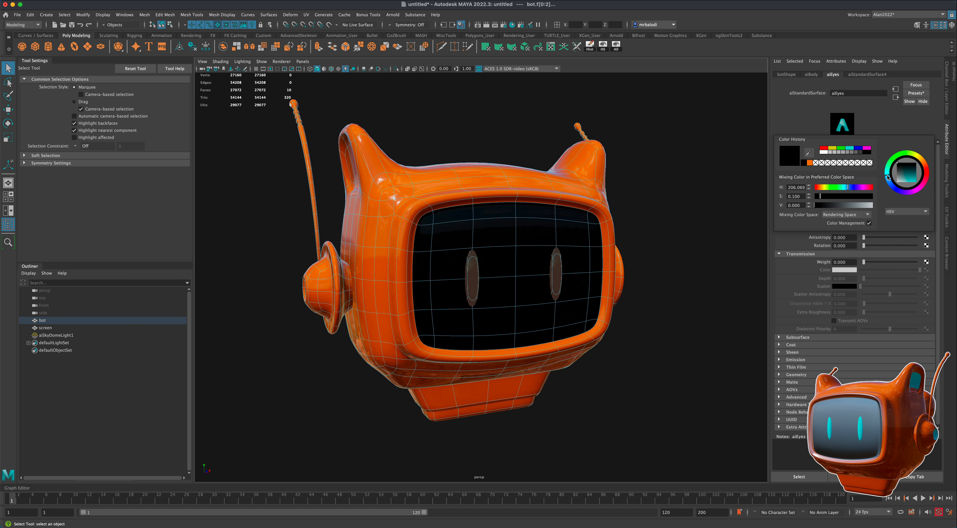
{"action": "left_click_drag", "start_coordinate": [913, 175], "coordinate": [924, 191]}
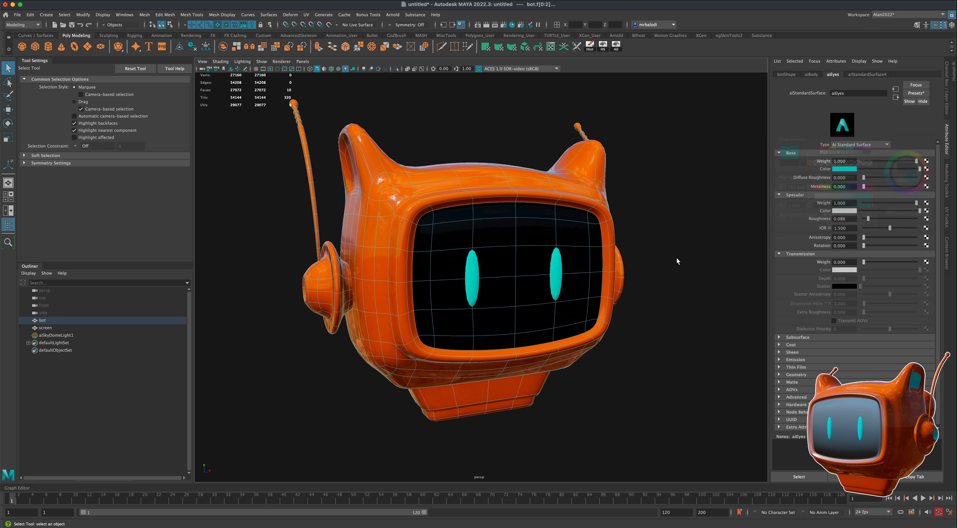
{"action": "right_click_drag", "start_coordinate": [556, 271], "coordinate": [593, 260]}
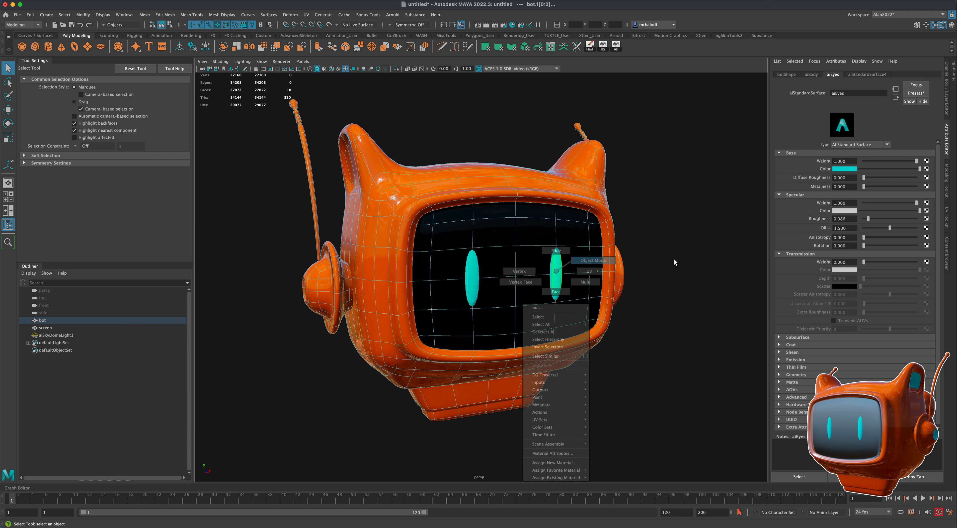
{"action": "left_click", "coordinate": [702, 297]}
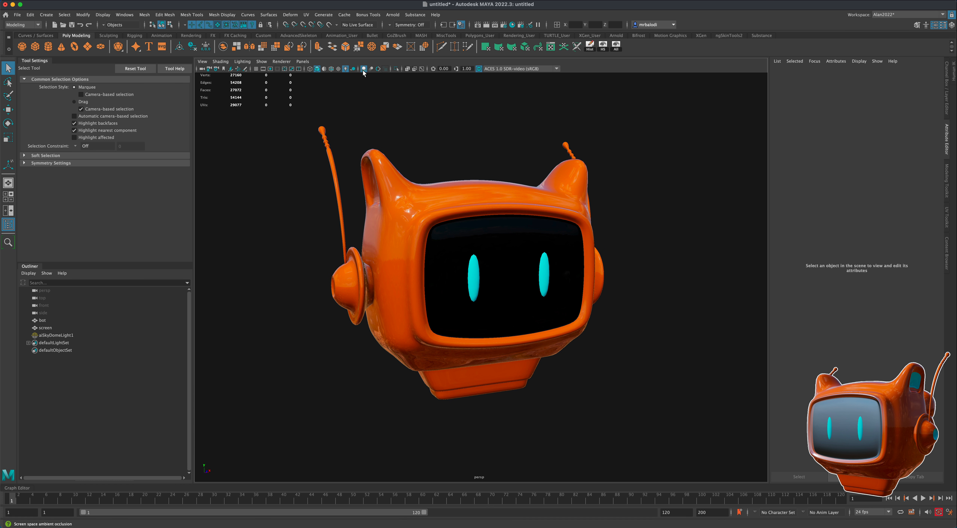
Step: Turn on ambient occlusion and anti-aliasing in the viewport, and make layer1 with the screen visible
{"action": "left_click", "coordinate": [378, 69]}
{"action": "left_click_drag", "start_coordinate": [711, 312], "coordinate": [539, 356], "text": "alt"}
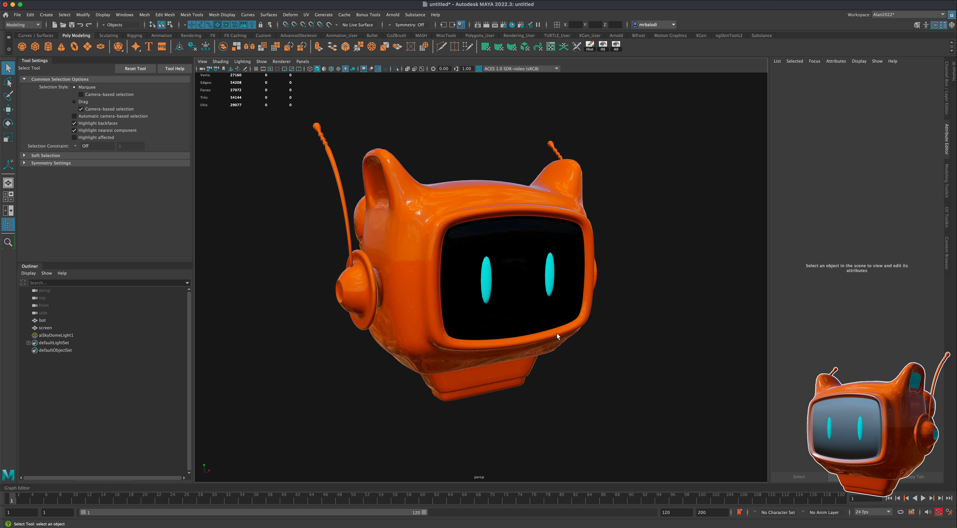
{"action": "left_click", "coordinate": [947, 98]}
{"action": "left_click", "coordinate": [852, 287]}
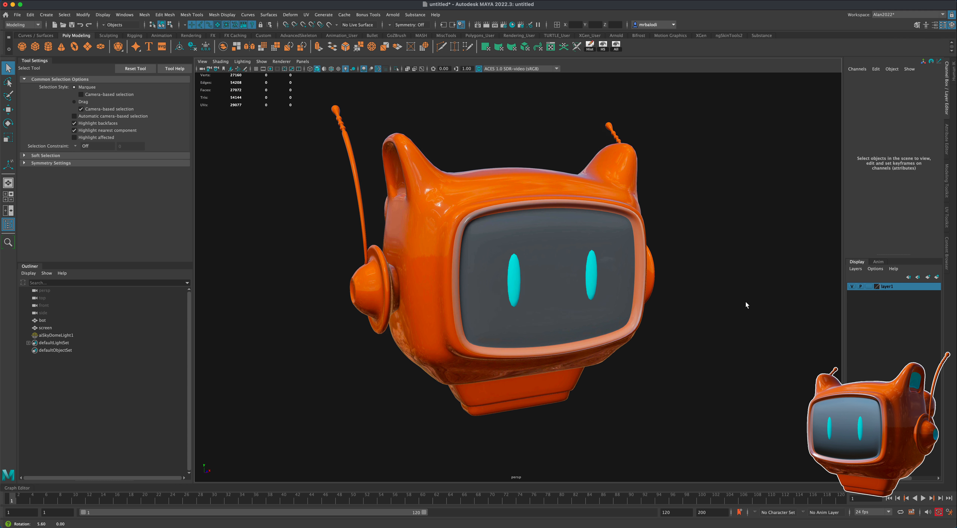
Step: Rename the screen's material to aiScreen and set its specular roughness to about 0.058 and transmission weight to about 0.906
{"action": "left_click", "coordinate": [625, 260]}
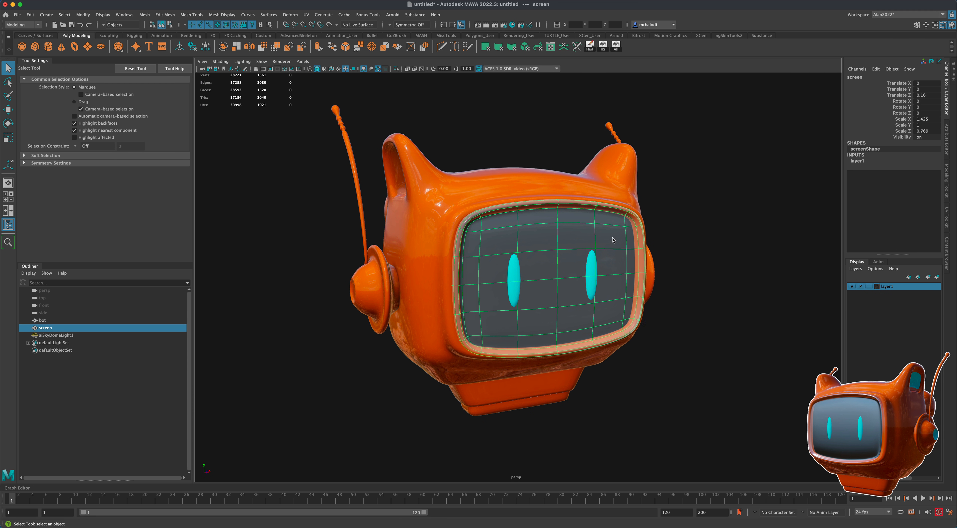
{"action": "right_click_drag", "start_coordinate": [613, 240], "coordinate": [606, 424]}
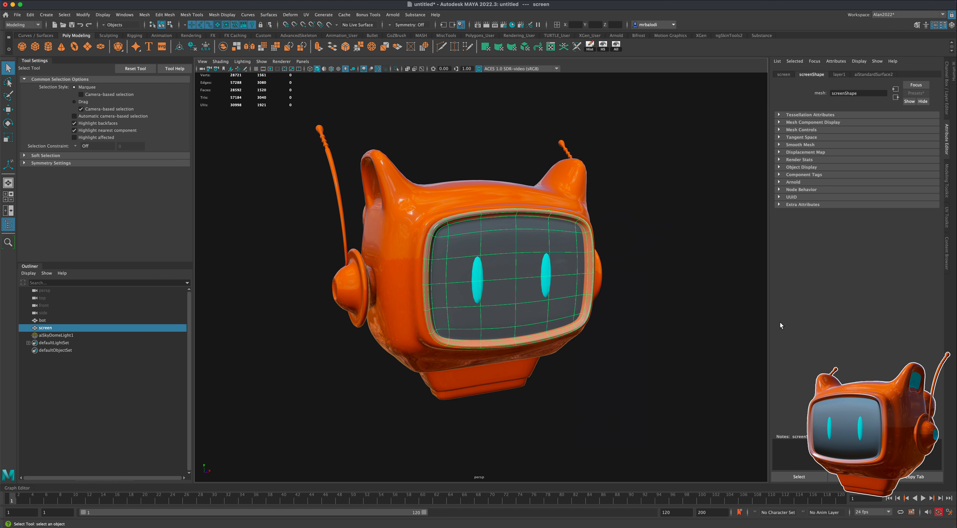
{"action": "left_click", "coordinate": [872, 74]}
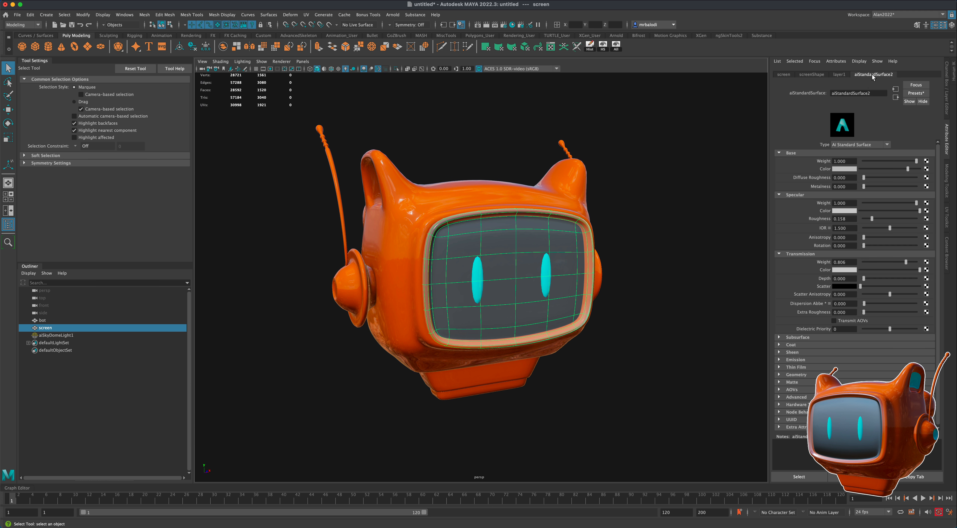
{"action": "left_click_drag", "start_coordinate": [873, 93], "coordinate": [804, 93]}
{"action": "type", "text": "aiScreen"}
{"action": "key", "text": "Return"}
{"action": "mouse_move", "coordinate": [872, 218]}
{"action": "left_mouse_down"}
{"action": "mouse_move", "coordinate": [864, 219]}
{"action": "mouse_move", "coordinate": [922, 226]}
{"action": "mouse_move", "coordinate": [878, 226]}
{"action": "left_mouse_up"}
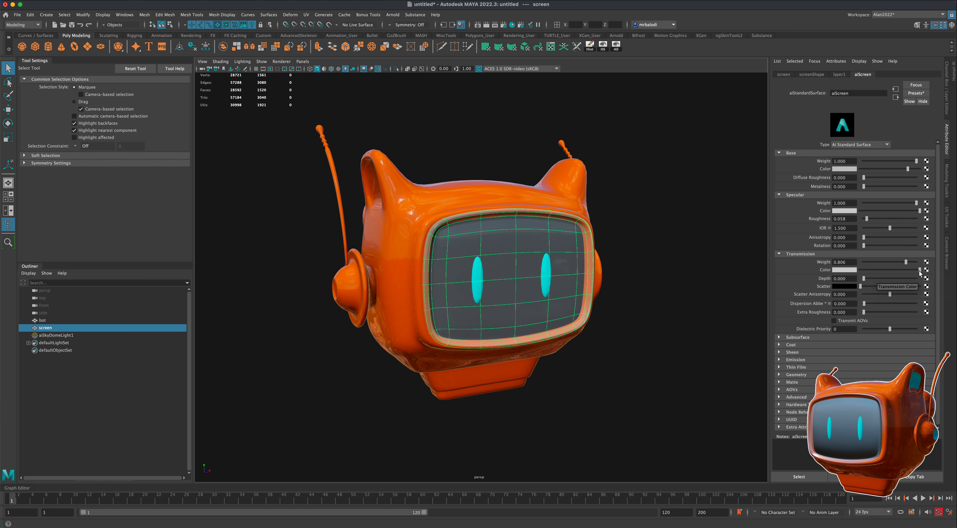
{"action": "mouse_move", "coordinate": [919, 271]}
{"action": "left_mouse_down"}
{"action": "mouse_move", "coordinate": [853, 271]}
{"action": "mouse_move", "coordinate": [947, 276]}
{"action": "mouse_move", "coordinate": [902, 262]}
{"action": "mouse_move", "coordinate": [932, 266]}
{"action": "mouse_move", "coordinate": [912, 266]}
{"action": "left_mouse_up"}
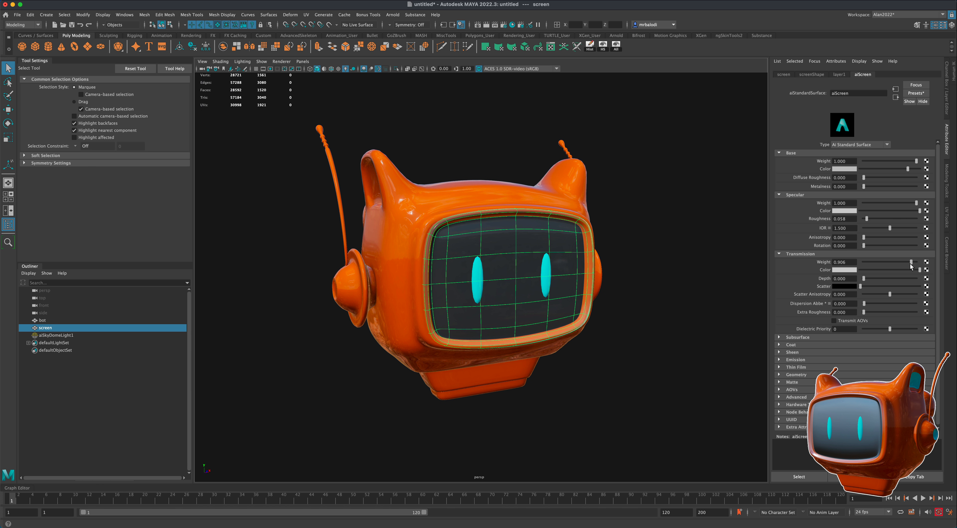
Step: Reselect the screen and change its material type from Ai Standard Surface to Phong
{"action": "left_click", "coordinate": [705, 281]}
{"action": "mouse_move", "coordinate": [705, 281]}
{"action": "left_mouse_down", "text": "alt"}
{"action": "mouse_move", "coordinate": [693, 293]}
{"action": "mouse_move", "coordinate": [645, 285]}
{"action": "mouse_move", "coordinate": [677, 276]}
{"action": "mouse_move", "coordinate": [688, 288]}
{"action": "left_mouse_up", "text": "alt"}
{"action": "left_click", "coordinate": [554, 267]}
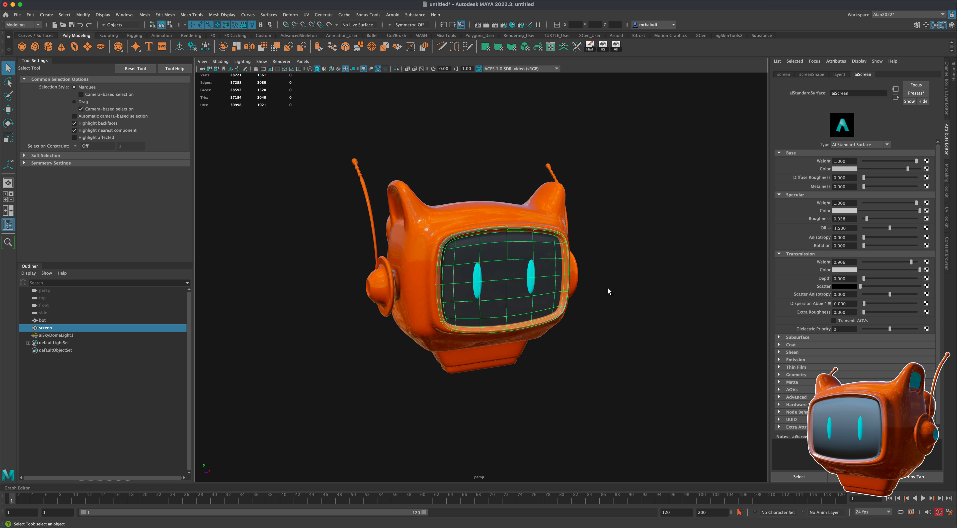
{"action": "key", "text": "f"}
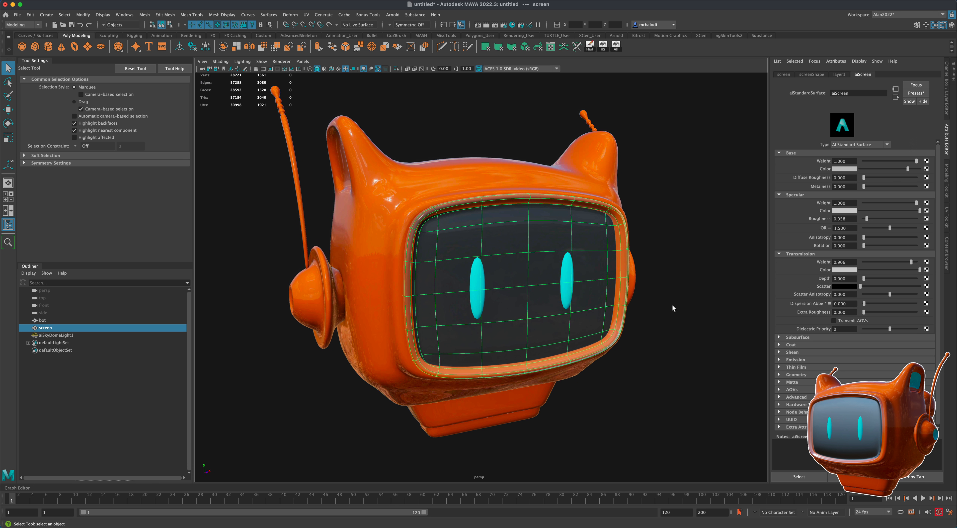
{"action": "left_click", "coordinate": [886, 145]}
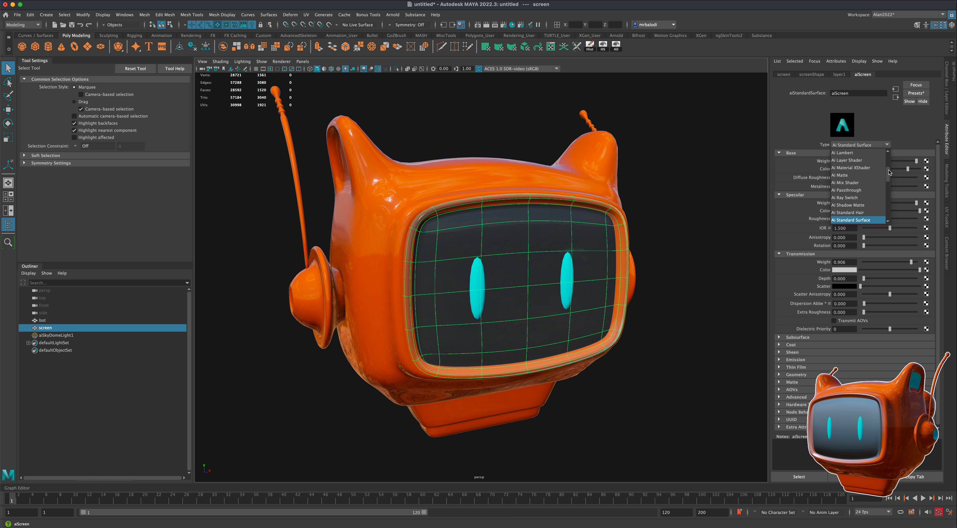
{"action": "left_click_drag", "start_coordinate": [889, 172], "coordinate": [891, 220]}
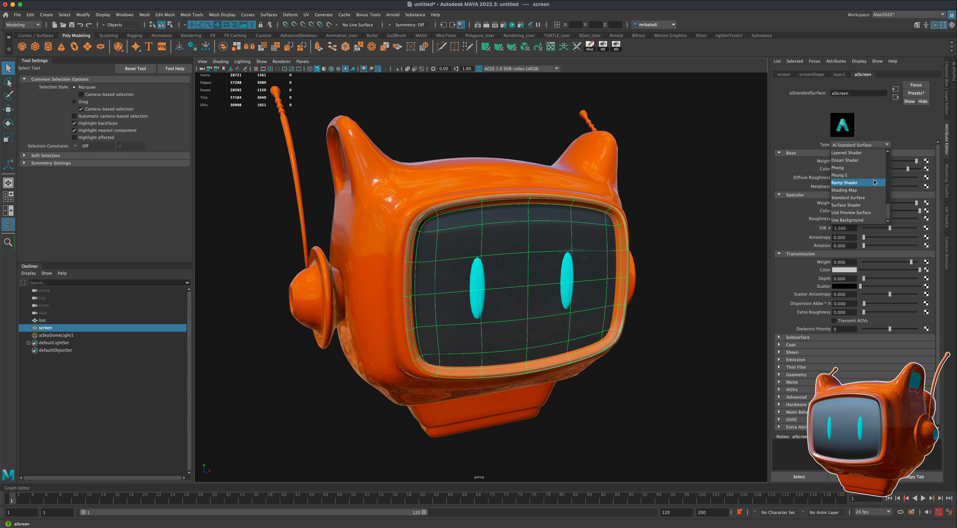
{"action": "left_click", "coordinate": [872, 167]}
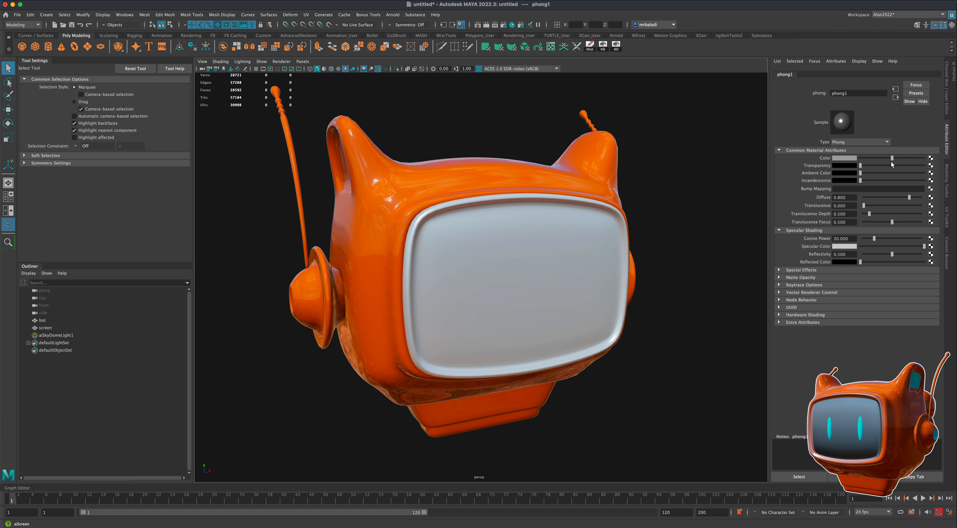
Step: Give the Phong screen material black color, high transparency, a cosine power of about 99.35 and a mid-gray specular color
{"action": "left_click_drag", "start_coordinate": [892, 158], "coordinate": [847, 160]}
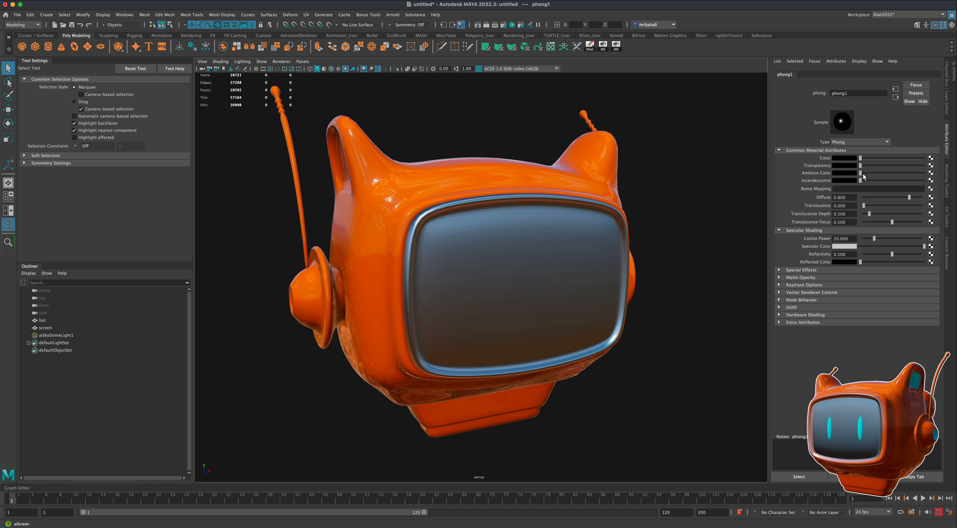
{"action": "left_click_drag", "start_coordinate": [861, 166], "coordinate": [901, 171]}
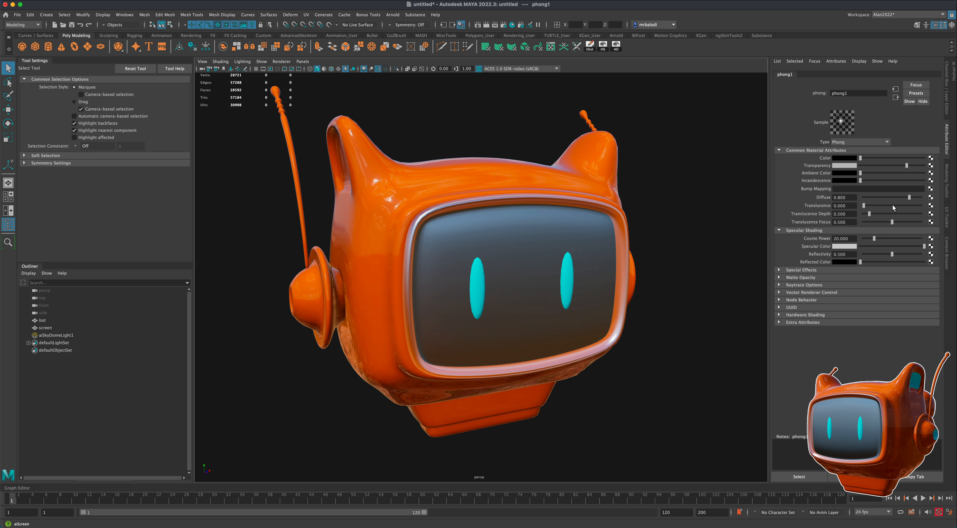
{"action": "mouse_move", "coordinate": [872, 239]}
{"action": "left_mouse_down"}
{"action": "mouse_move", "coordinate": [862, 239]}
{"action": "mouse_move", "coordinate": [929, 238]}
{"action": "mouse_move", "coordinate": [912, 232]}
{"action": "mouse_move", "coordinate": [920, 234]}
{"action": "mouse_move", "coordinate": [853, 246]}
{"action": "mouse_move", "coordinate": [886, 246]}
{"action": "left_mouse_up"}
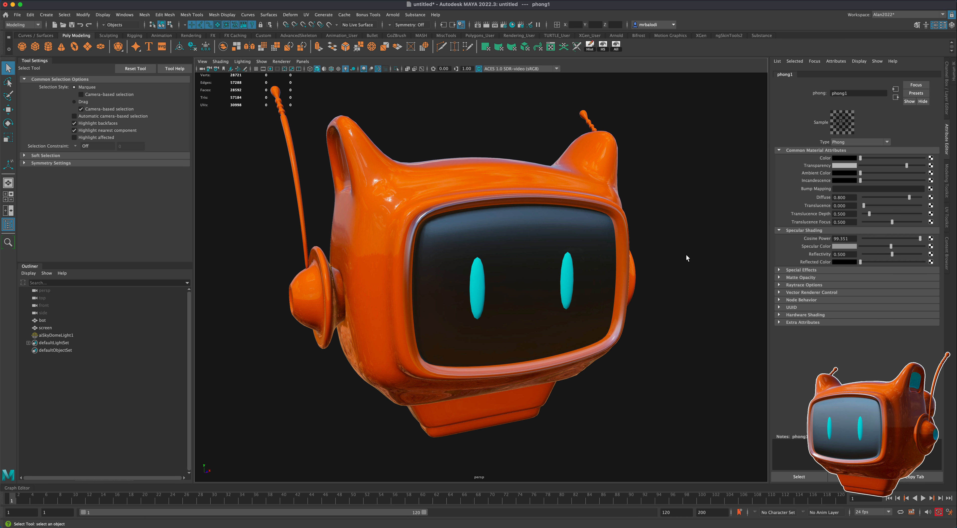
Step: Turn on Object X symmetry and assign the aiEyes material to the recessed inner-ear faces on both sides
{"action": "left_click_drag", "start_coordinate": [686, 259], "coordinate": [636, 259], "text": "alt"}
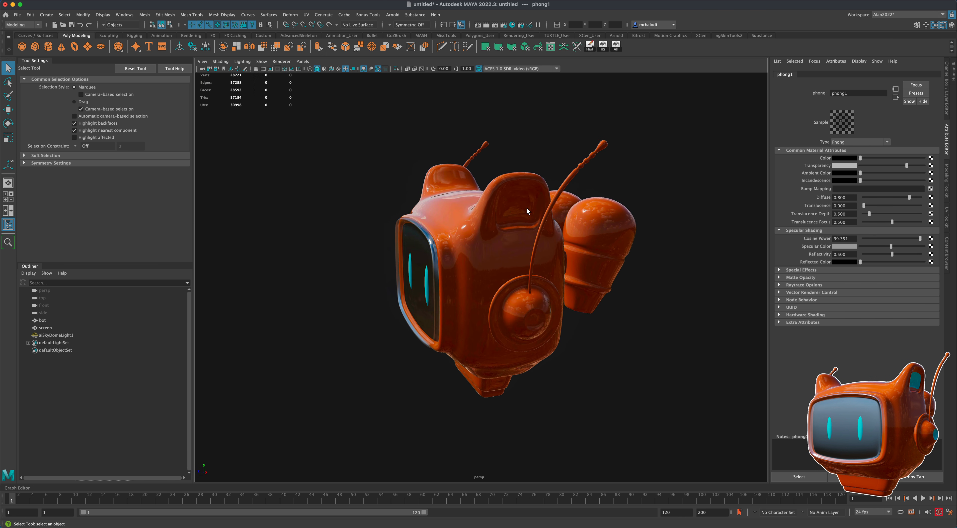
{"action": "left_click", "coordinate": [525, 207]}
{"action": "right_click_drag", "start_coordinate": [519, 203], "coordinate": [519, 224]}
{"action": "left_click", "coordinate": [518, 214]}
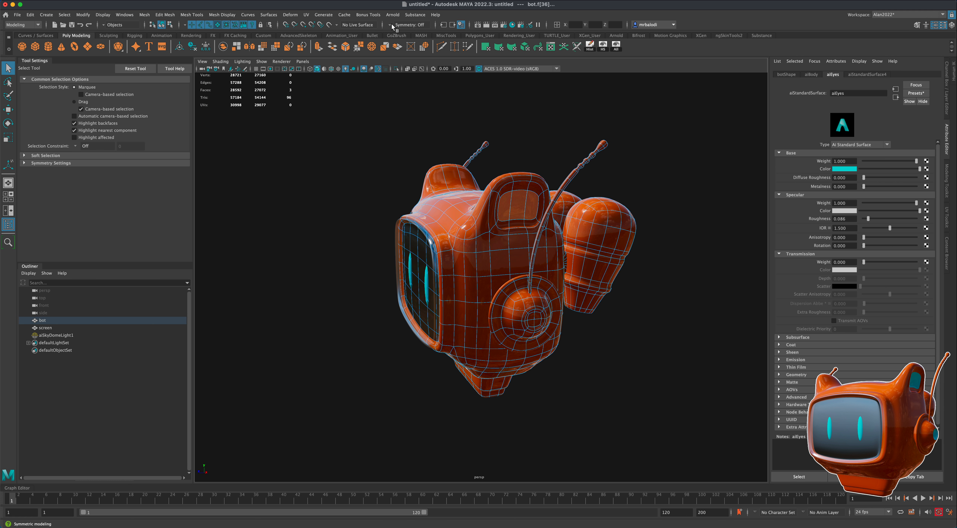
{"action": "left_click", "coordinate": [410, 25]}
{"action": "left_click", "coordinate": [412, 32]}
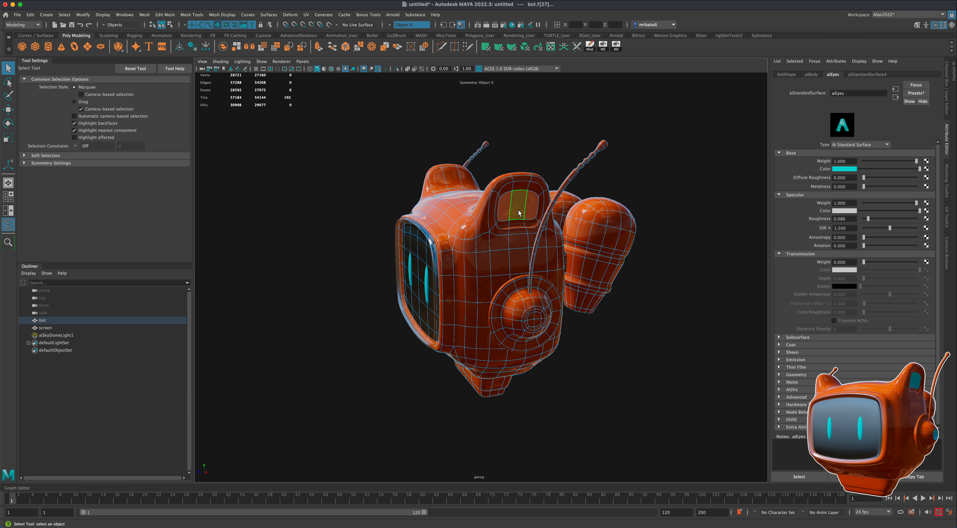
{"action": "right_click_drag", "start_coordinate": [519, 213], "coordinate": [565, 424]}
Step: Select the central cap faces of the round side discs and assign the existing aiEyes material to them
{"action": "left_click_drag", "start_coordinate": [595, 299], "coordinate": [651, 335], "text": "alt"}
{"action": "left_click", "coordinate": [528, 311]}
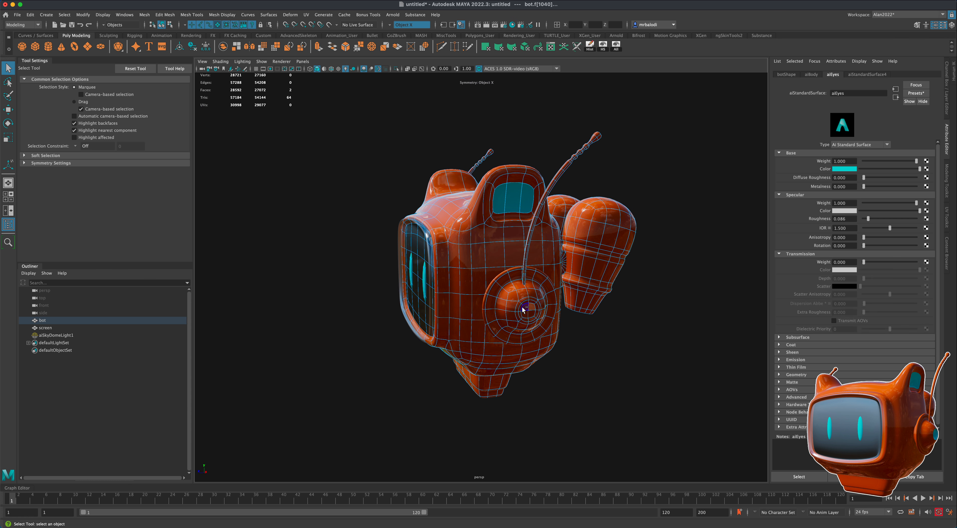
{"action": "left_click", "coordinate": [523, 312], "text": "shift"}
{"action": "left_click", "coordinate": [530, 312], "text": "shift"}
{"action": "left_click_drag", "start_coordinate": [609, 335], "coordinate": [640, 340], "text": "alt"}
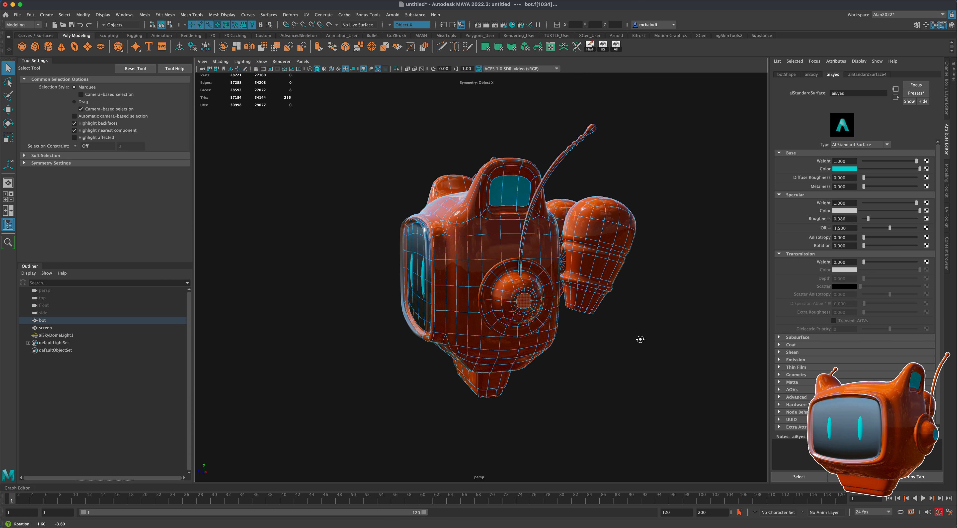
{"action": "key", "text": "shift+period"}
{"action": "right_click_drag", "start_coordinate": [529, 304], "coordinate": [597, 485]}
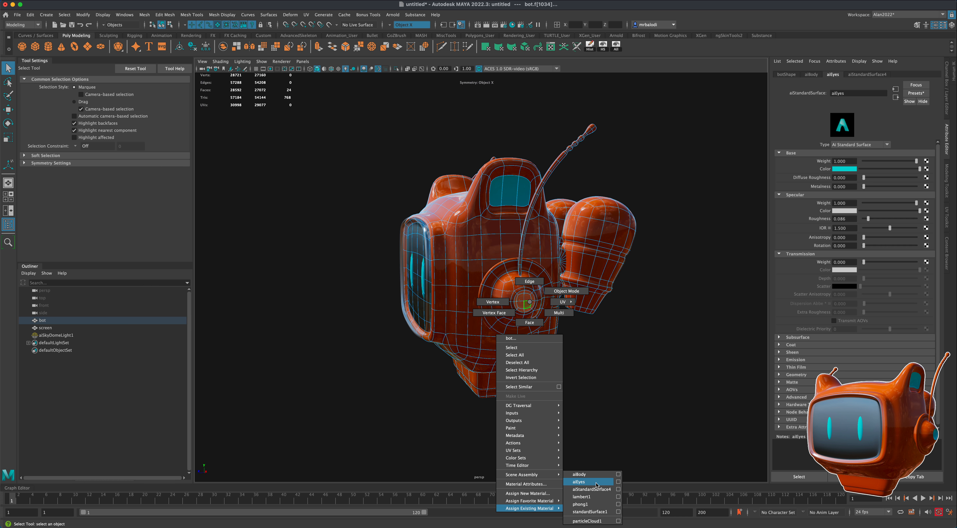
{"action": "right_click_drag", "start_coordinate": [595, 482], "coordinate": [596, 482]}
{"action": "left_click", "coordinate": [609, 442]}
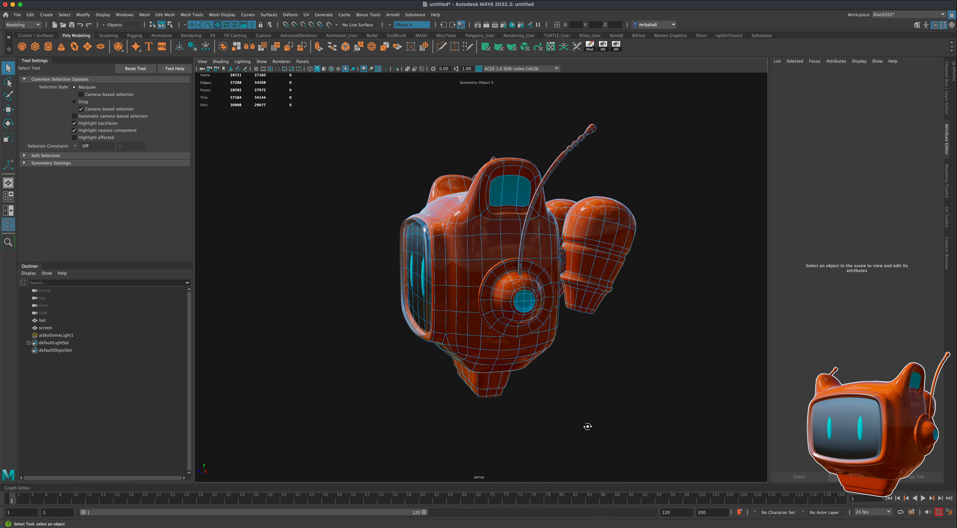
Step: Assign aiStandardSurface4 to the round connectors between the head and the rear pods, and return to object mode
{"action": "mouse_move", "coordinate": [587, 427]}
{"action": "left_mouse_down", "text": "alt"}
{"action": "mouse_move", "coordinate": [579, 426]}
{"action": "mouse_move", "coordinate": [608, 425]}
{"action": "mouse_move", "coordinate": [618, 412]}
{"action": "mouse_move", "coordinate": [617, 425]}
{"action": "mouse_move", "coordinate": [565, 427]}
{"action": "mouse_move", "coordinate": [575, 428]}
{"action": "left_mouse_up", "text": "alt"}
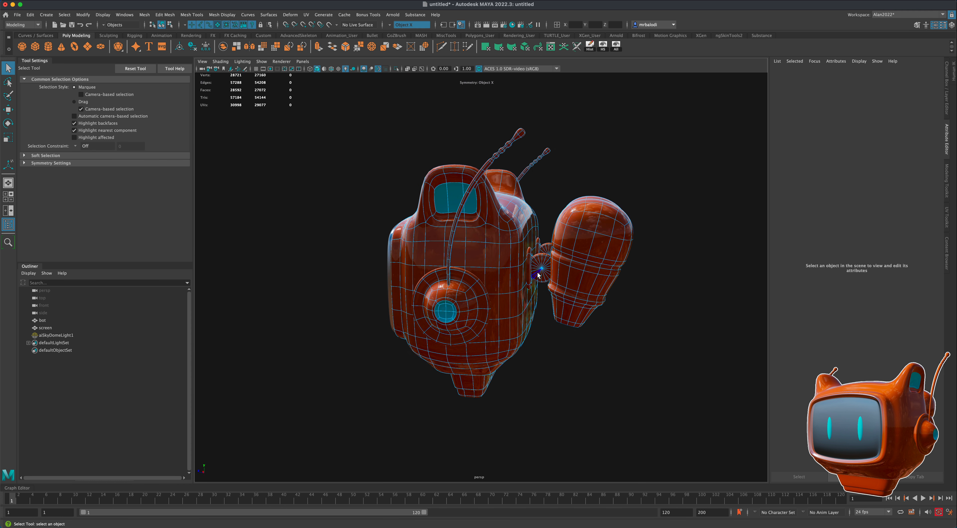
{"action": "left_click_drag", "start_coordinate": [594, 363], "coordinate": [596, 363], "text": "alt"}
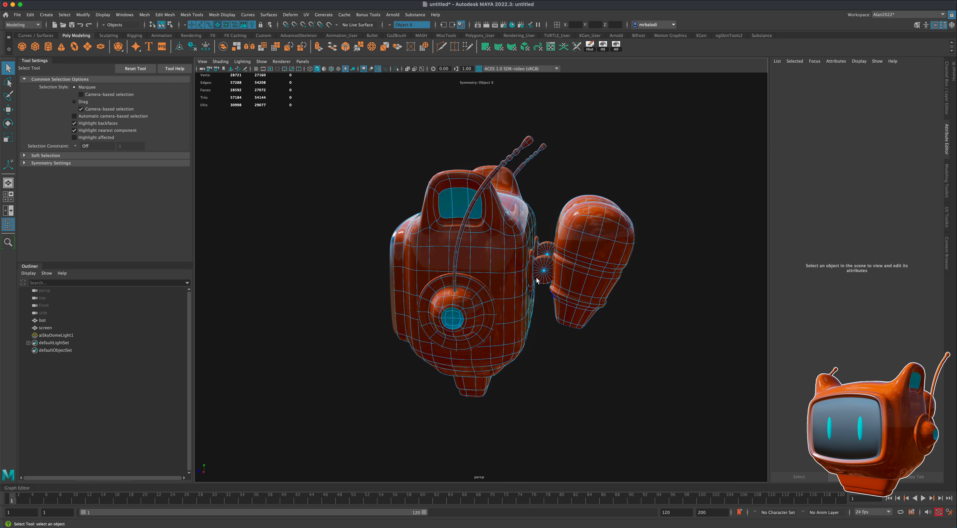
{"action": "double_click", "coordinate": [541, 273]}
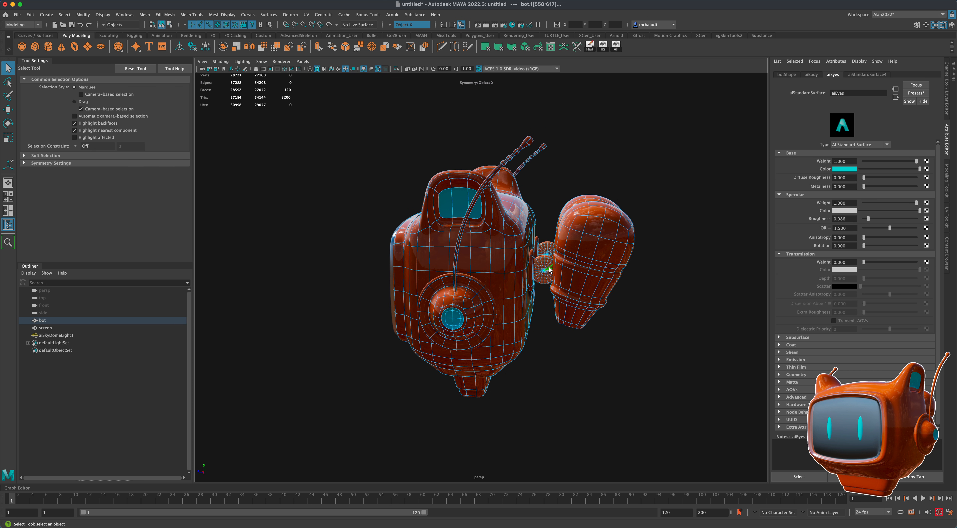
{"action": "right_click", "coordinate": [544, 270]}
{"action": "mouse_move", "coordinate": [555, 473]}
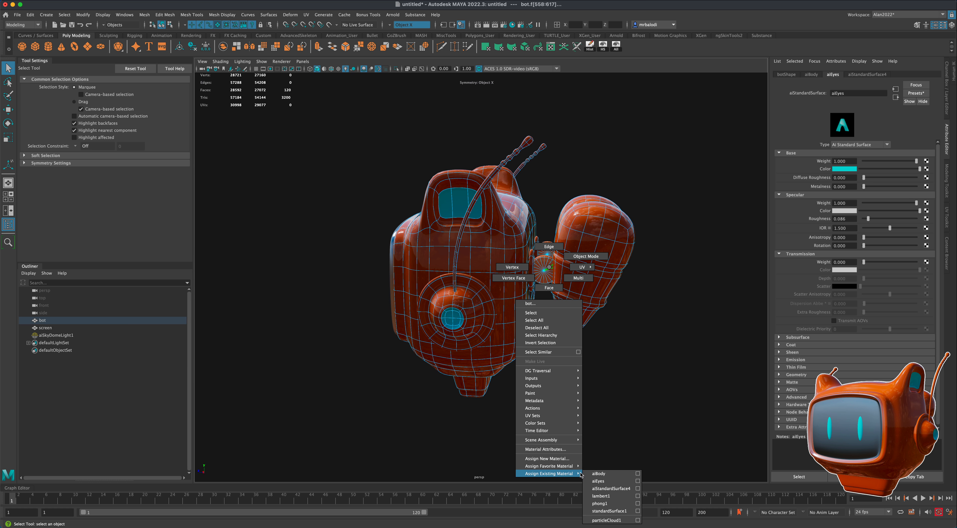
{"action": "left_click", "coordinate": [598, 489]}
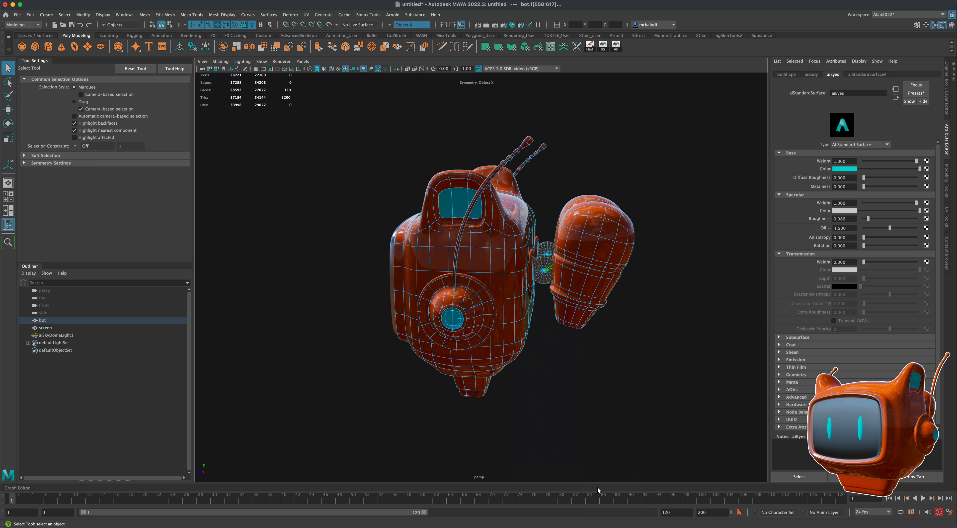
{"action": "right_click", "coordinate": [547, 278]}
{"action": "left_click", "coordinate": [641, 336]}
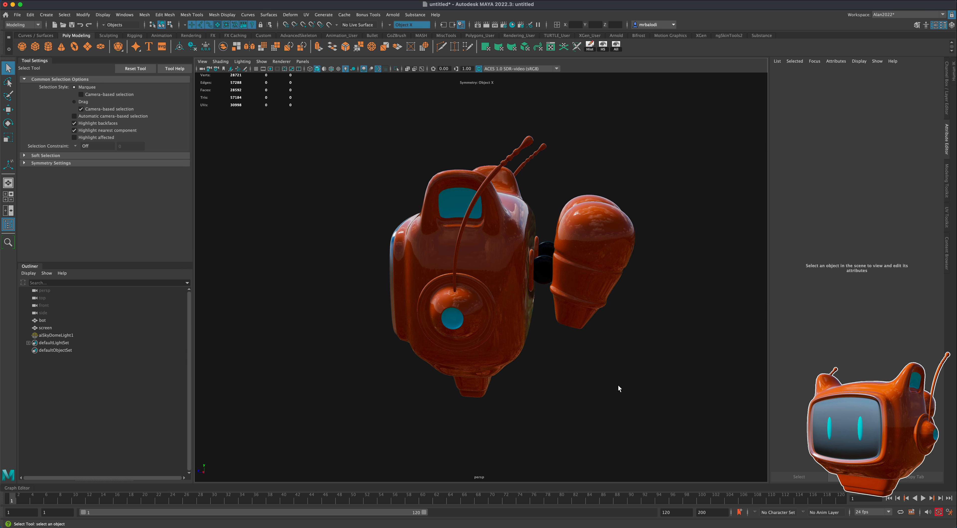
Step: Set the render image size to the 2k_Square preset and the Arnold samples to Camera (AA) 4, diffuse 3 and specular 3
{"action": "left_click_drag", "start_coordinate": [619, 388], "coordinate": [513, 412], "text": "alt"}
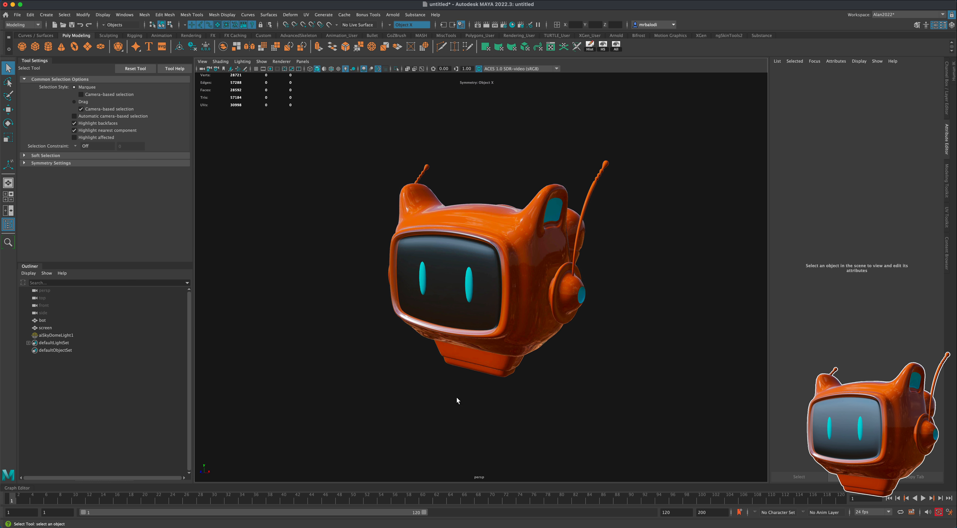
{"action": "mouse_move", "coordinate": [370, 411]}
{"action": "left_mouse_down", "text": "alt"}
{"action": "mouse_move", "coordinate": [355, 397]}
{"action": "mouse_move", "coordinate": [394, 407]}
{"action": "mouse_move", "coordinate": [376, 408]}
{"action": "mouse_move", "coordinate": [384, 422]}
{"action": "left_mouse_up", "text": "alt"}
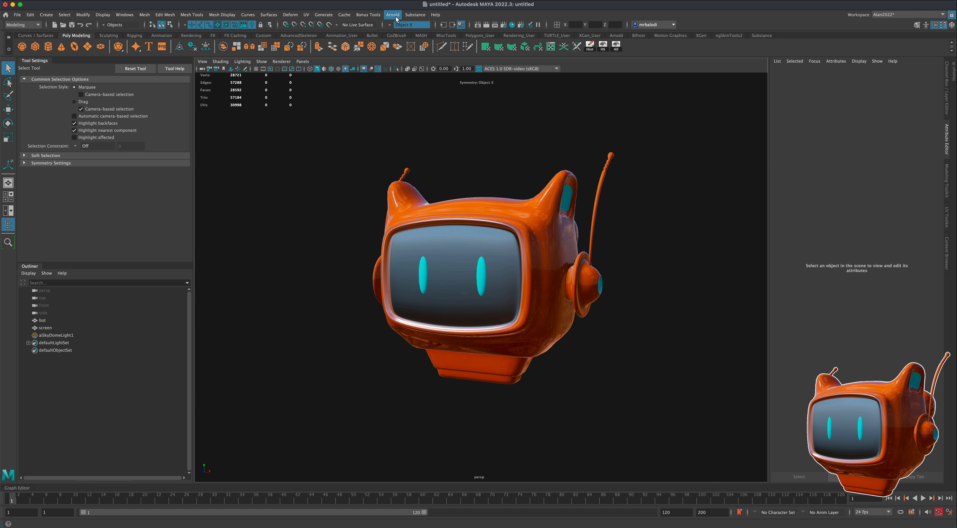
{"action": "left_click", "coordinate": [503, 24]}
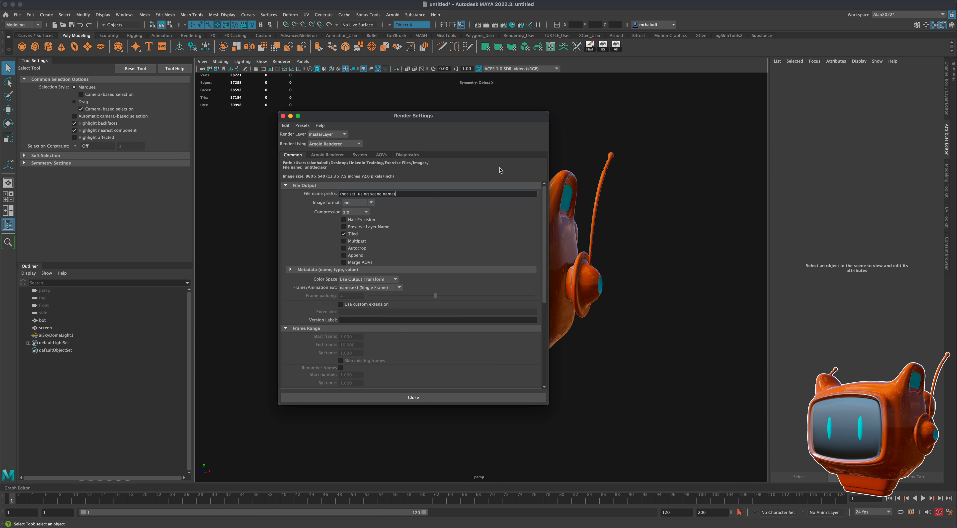
{"action": "scroll", "coordinate": [435, 293], "scroll_direction": "down", "scroll_amount": 5}
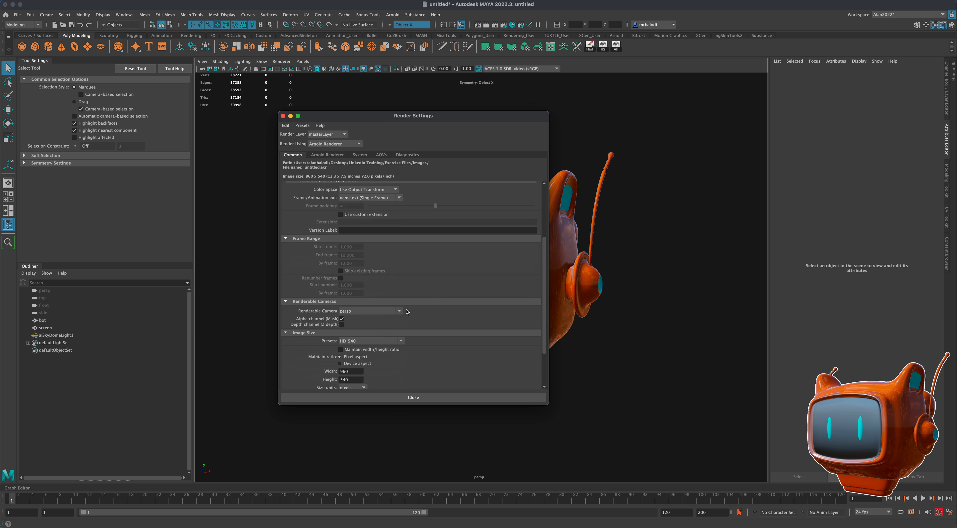
{"action": "left_click", "coordinate": [401, 341]}
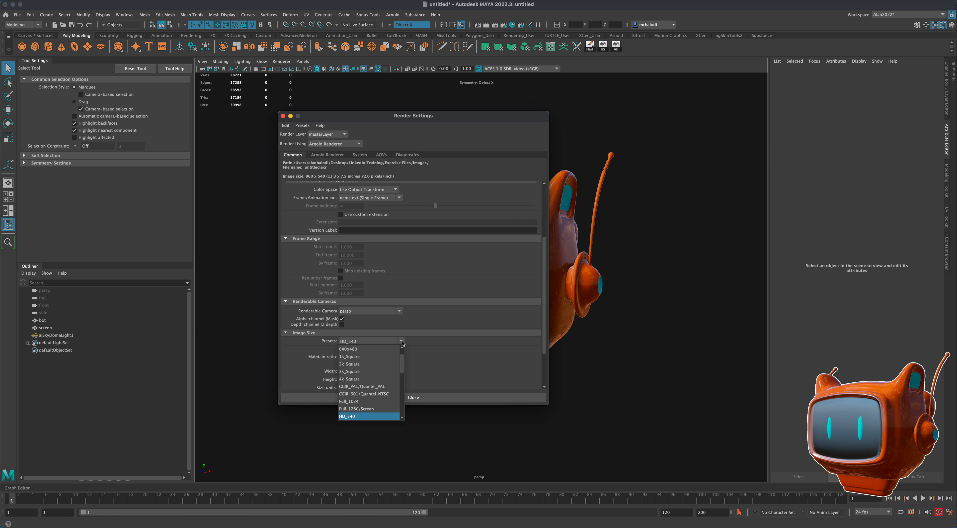
{"action": "left_click", "coordinate": [386, 366]}
{"action": "left_click", "coordinate": [327, 154]}
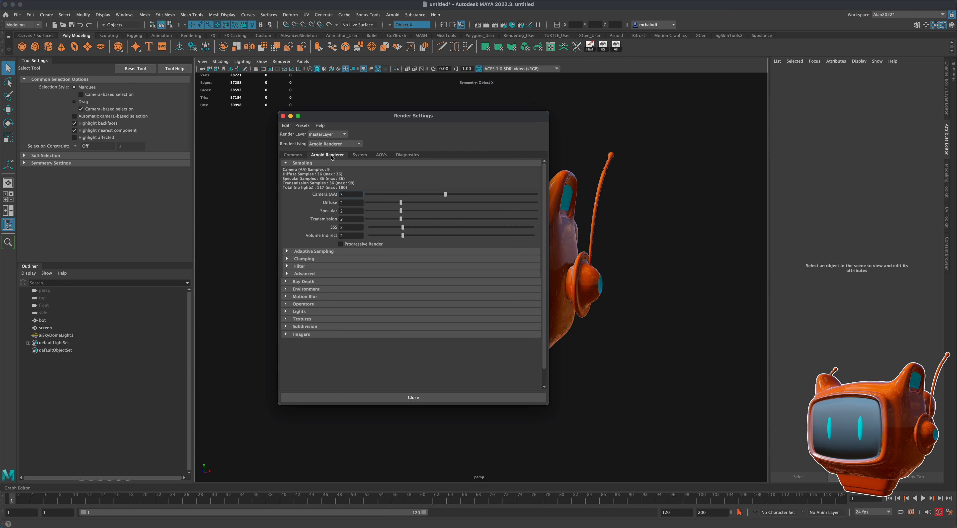
{"action": "left_click", "coordinate": [413, 203]}
{"action": "left_click", "coordinate": [412, 211]}
Step: Set both the samples and the volume samples of aiSkyDomeLight1 to 4
{"action": "left_click", "coordinate": [56, 335]}
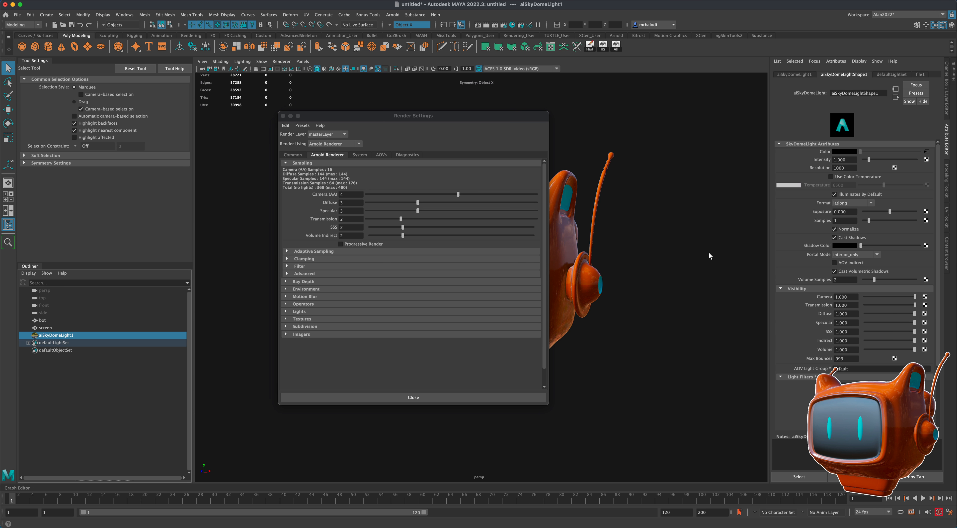
{"action": "double_click", "coordinate": [836, 279]}
{"action": "type", "text": "4"}
{"action": "left_click", "coordinate": [841, 221]}
{"action": "key", "text": "Return"}
Step: Close the render settings and render the robot from the perspective camera in Arnold RenderView
{"action": "left_click", "coordinate": [283, 116]}
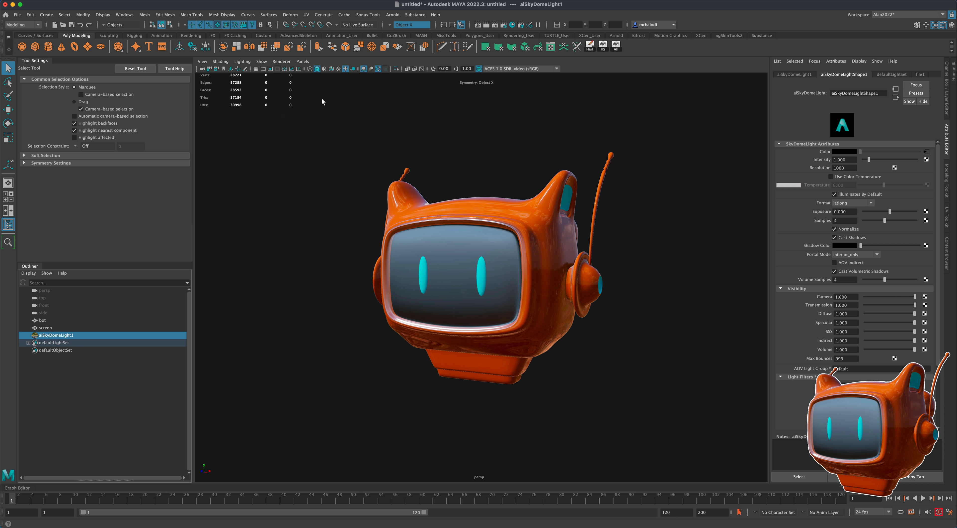
{"action": "left_click", "coordinate": [393, 15]}
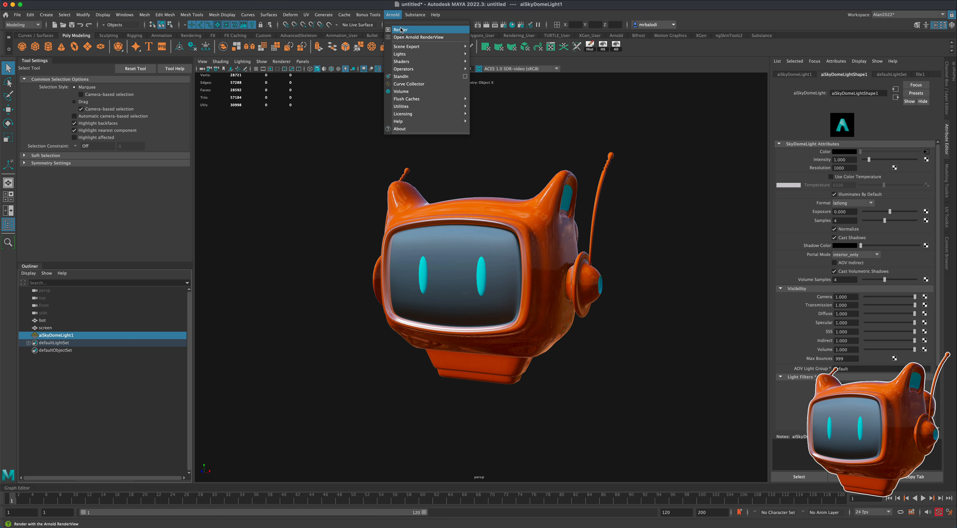
{"action": "left_click", "coordinate": [401, 29]}
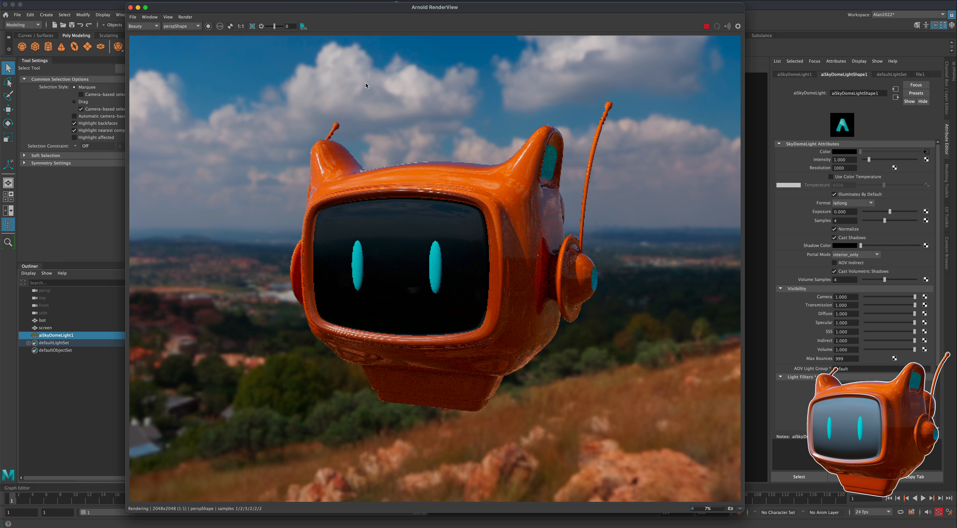